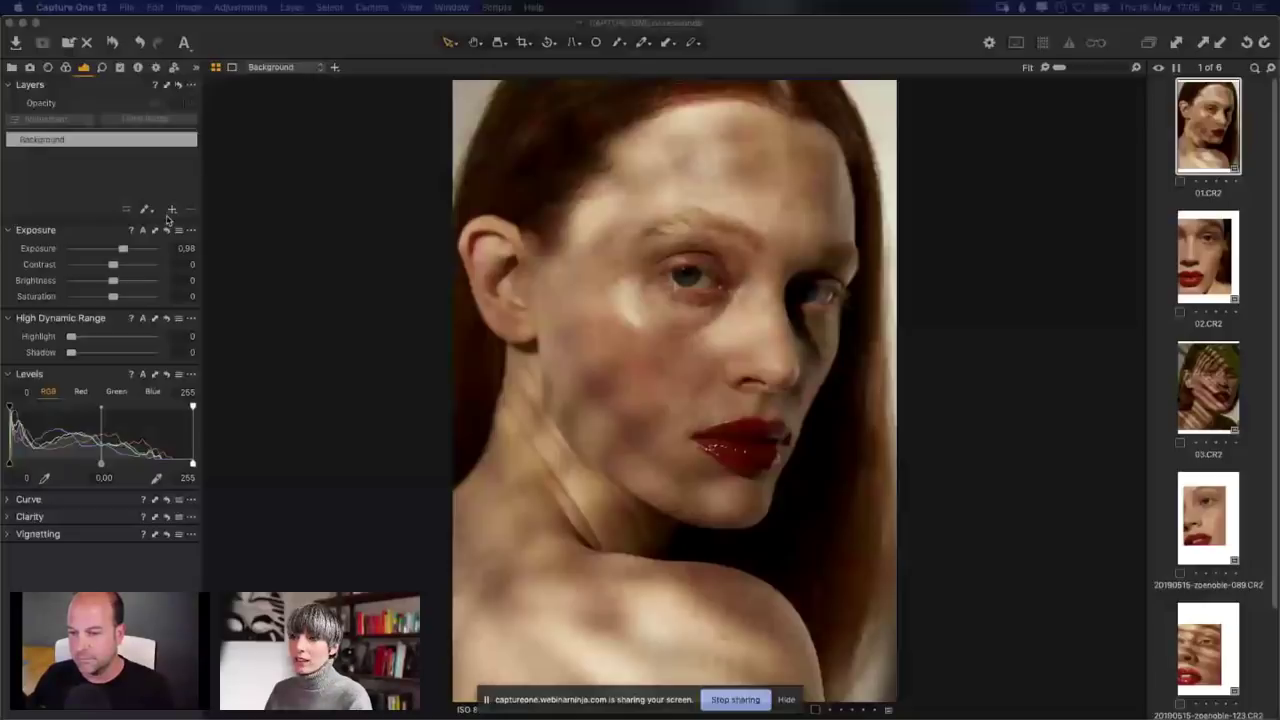
Step: Add a new filled adjustment layer, Layer 1, above the Background layer
click(173, 212)
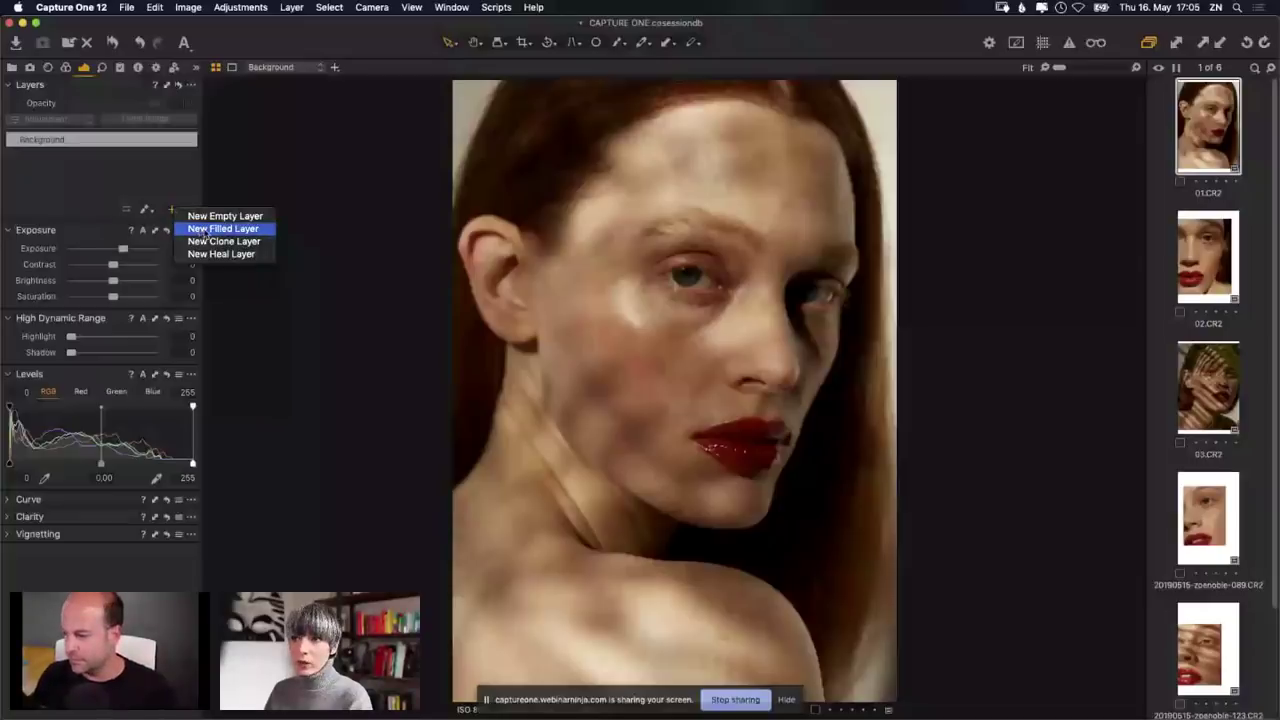
click(203, 230)
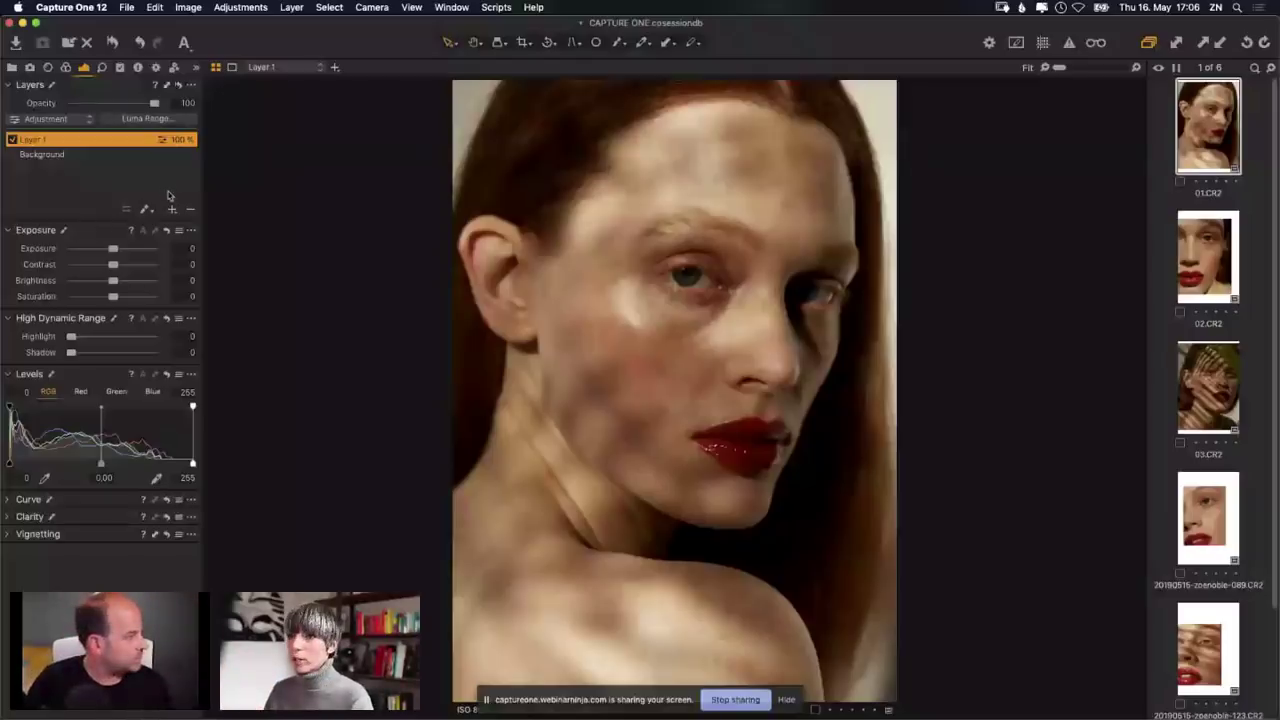
Step: Rename Layer 1 to SHADOWS and open its Luma Range dialog, showing 20–235
double_click(36, 141)
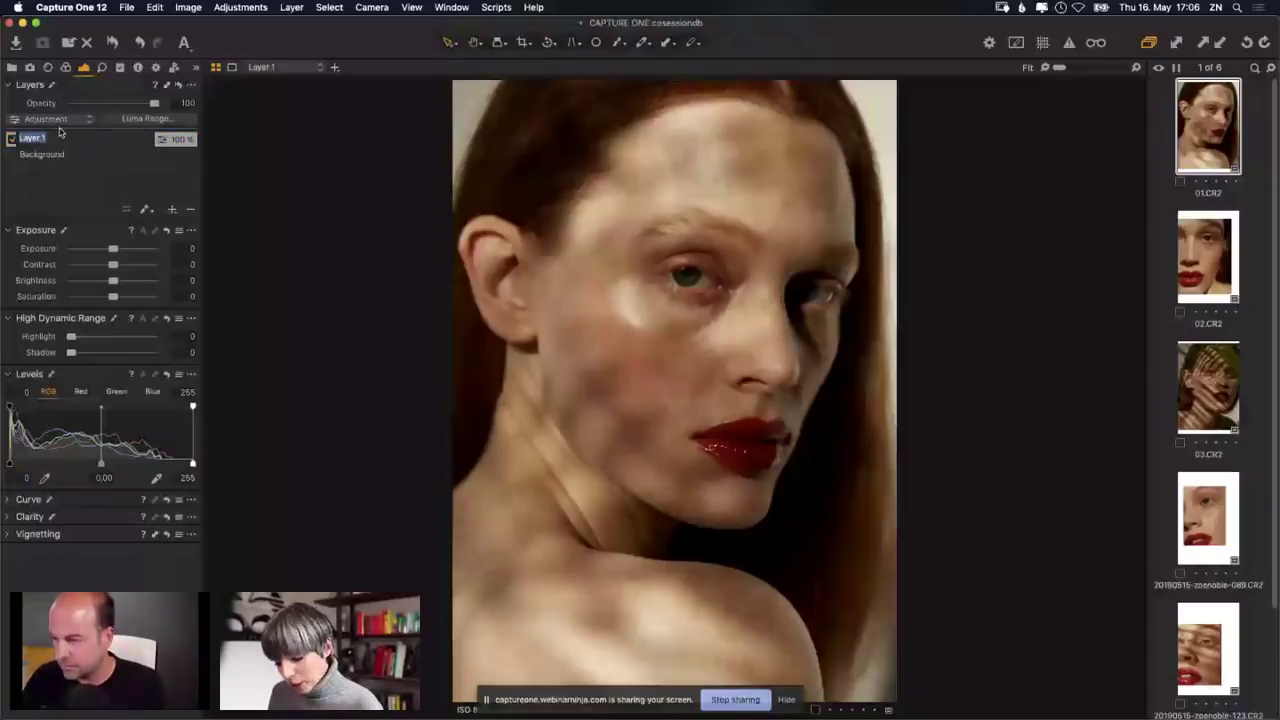
text(Sk)
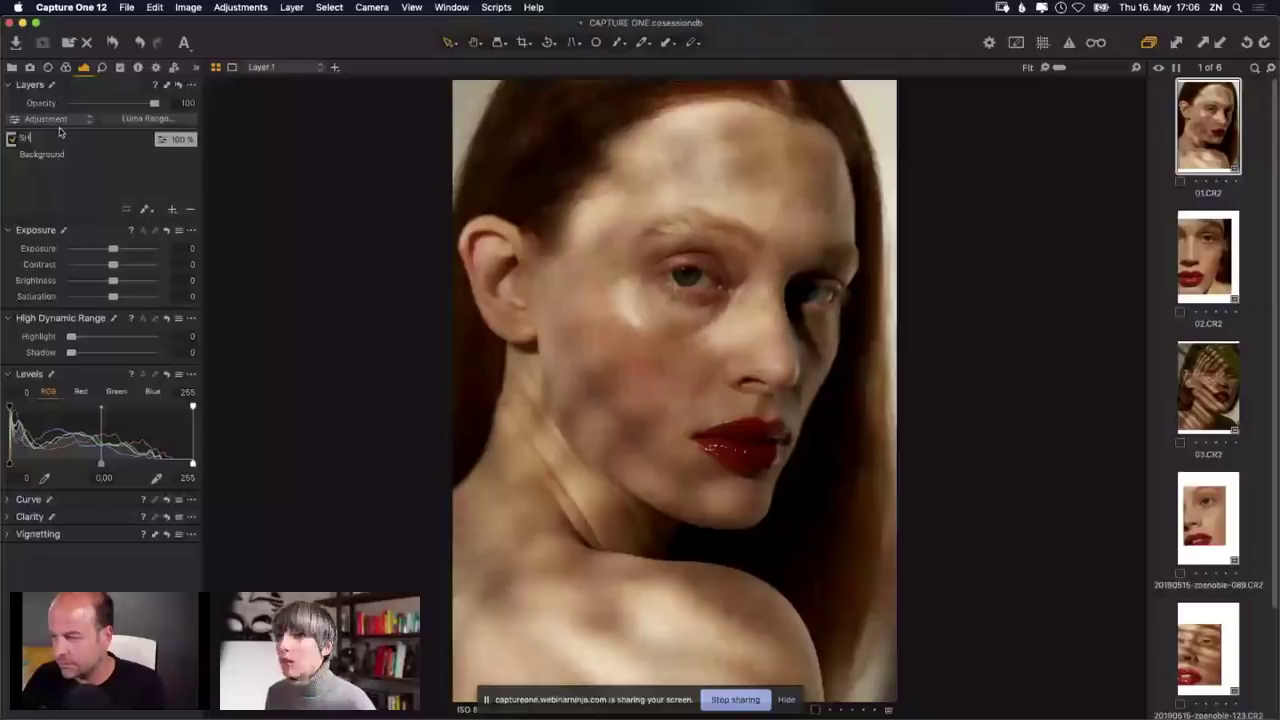
text(ADOWS)
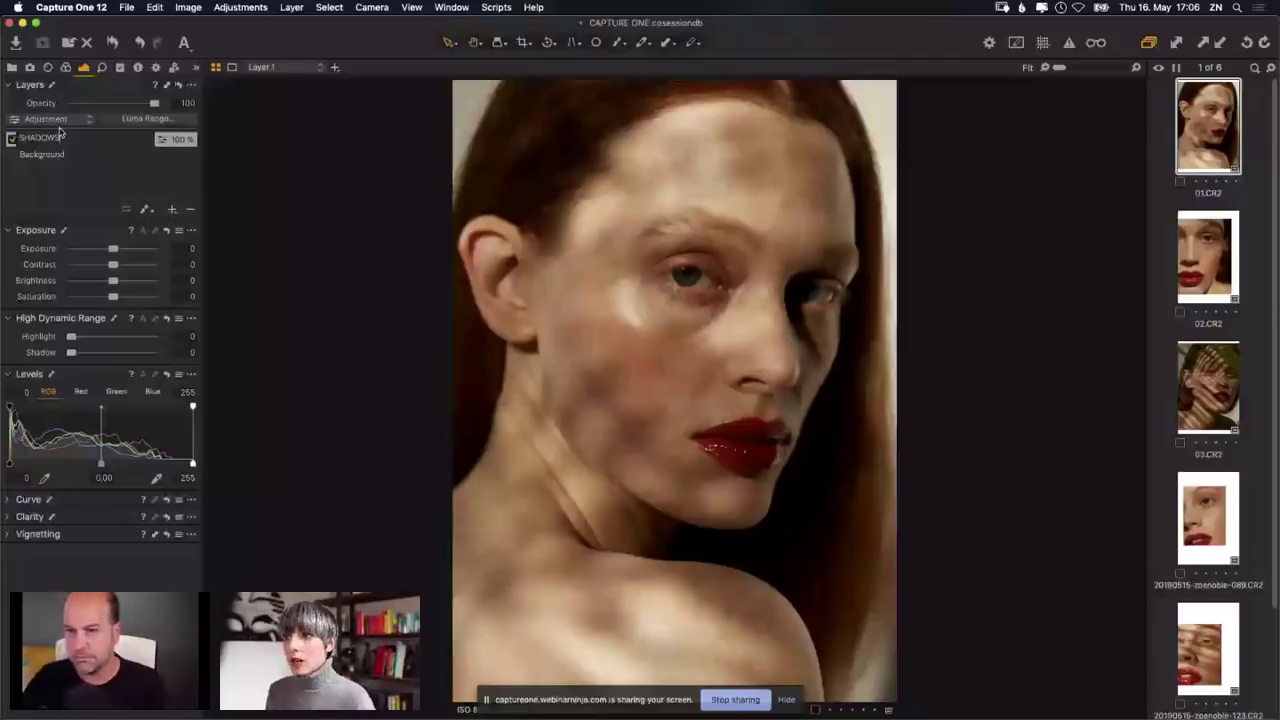
key(Return)
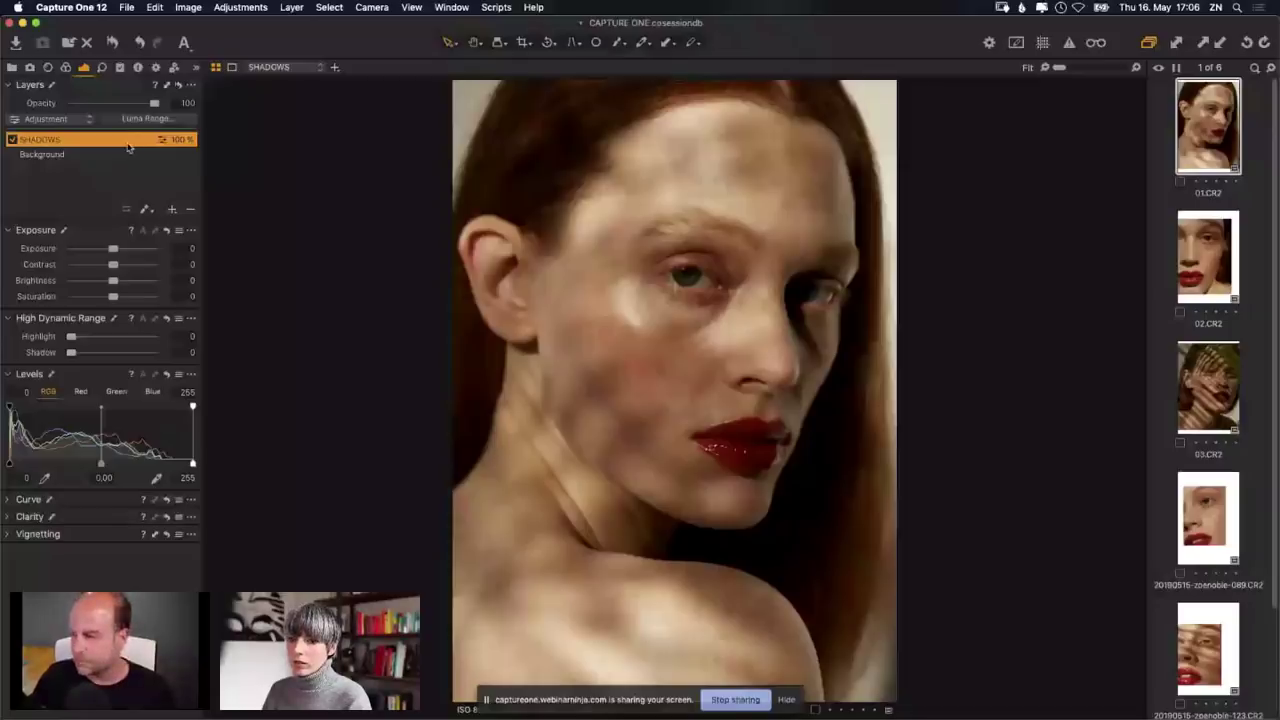
click(148, 119)
drag(217, 242, 252, 240)
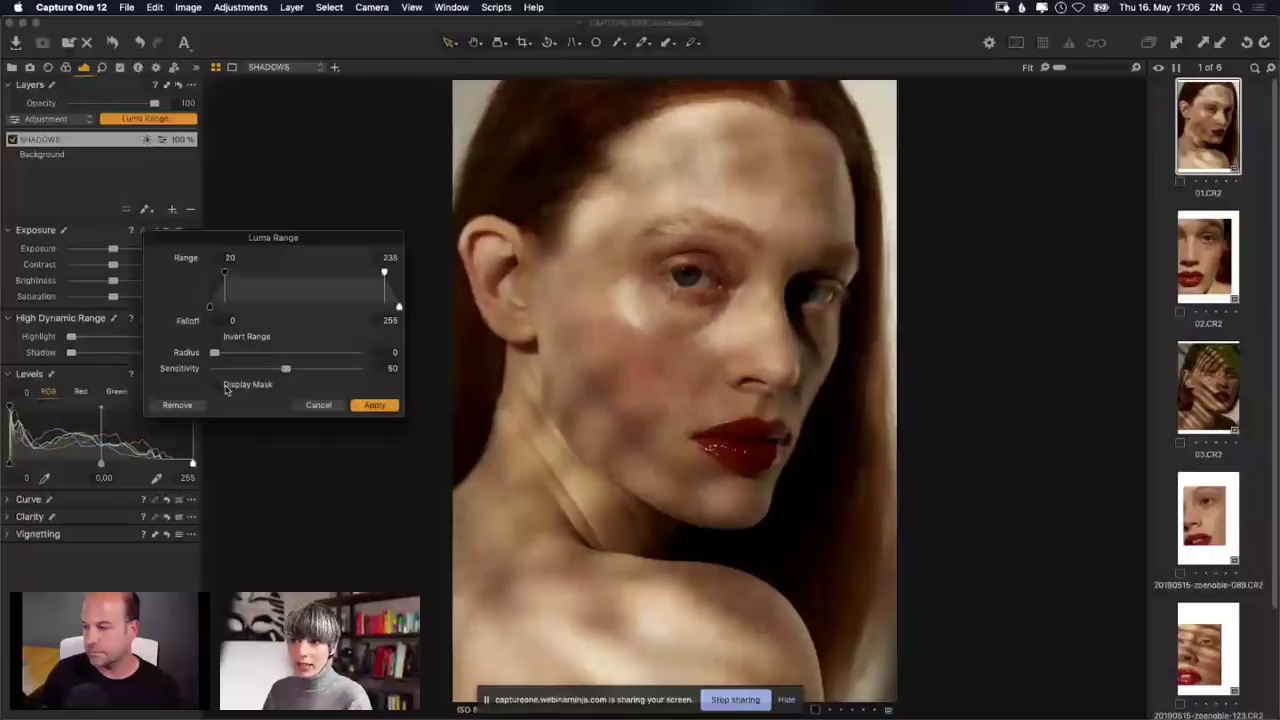
Step: Show the red mask and narrow the SHADOWS luma range to about 0–57, falloff 77
click(226, 388)
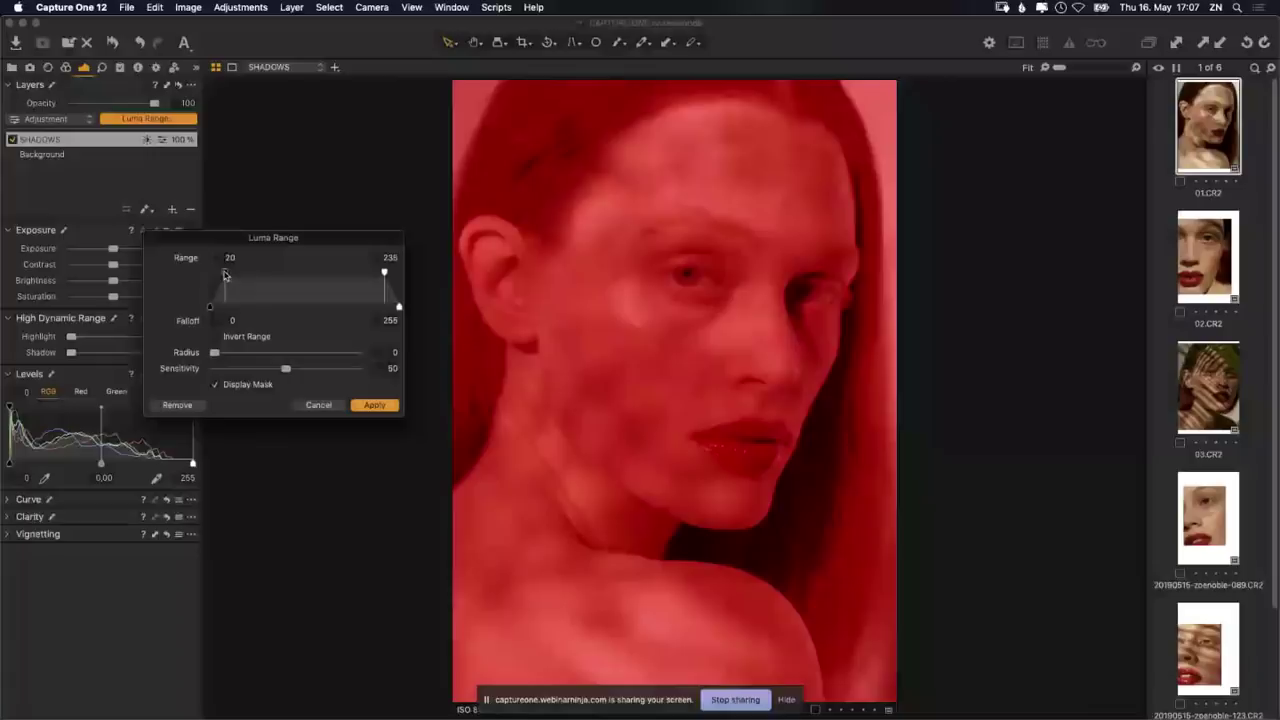
drag(225, 274, 258, 277)
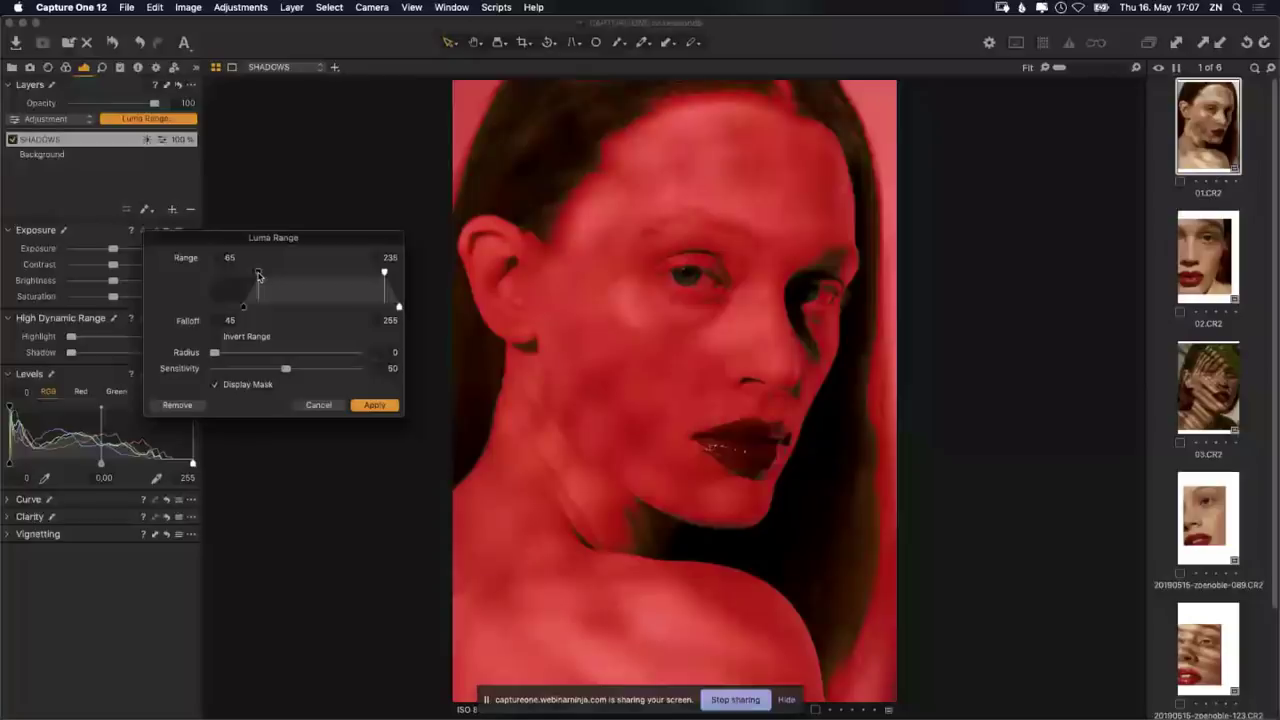
drag(258, 277, 224, 275)
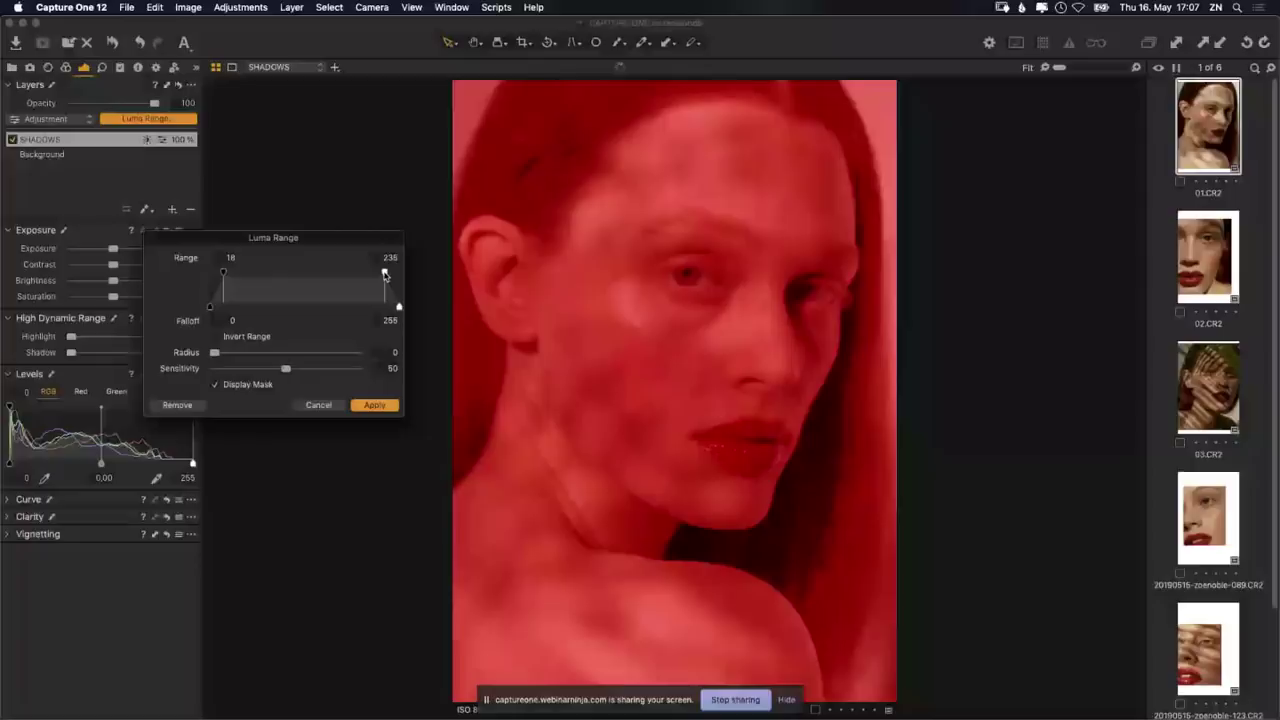
drag(385, 275, 314, 279)
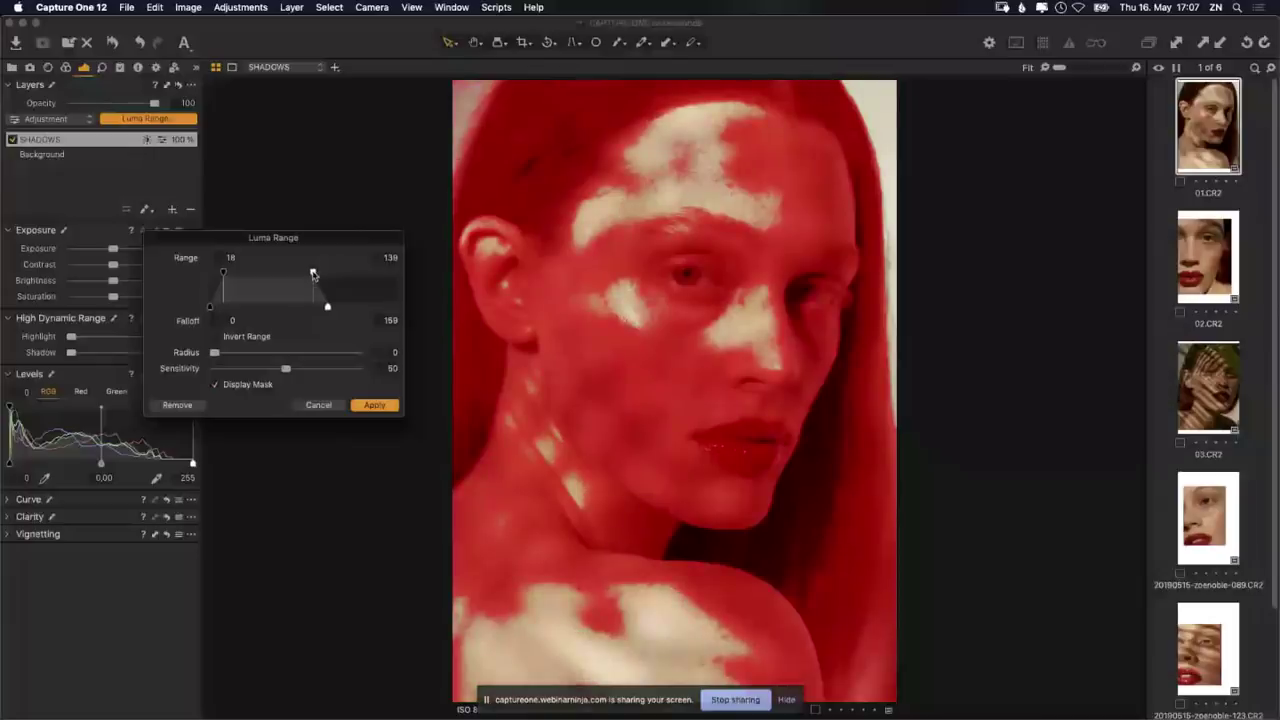
drag(313, 274, 296, 274)
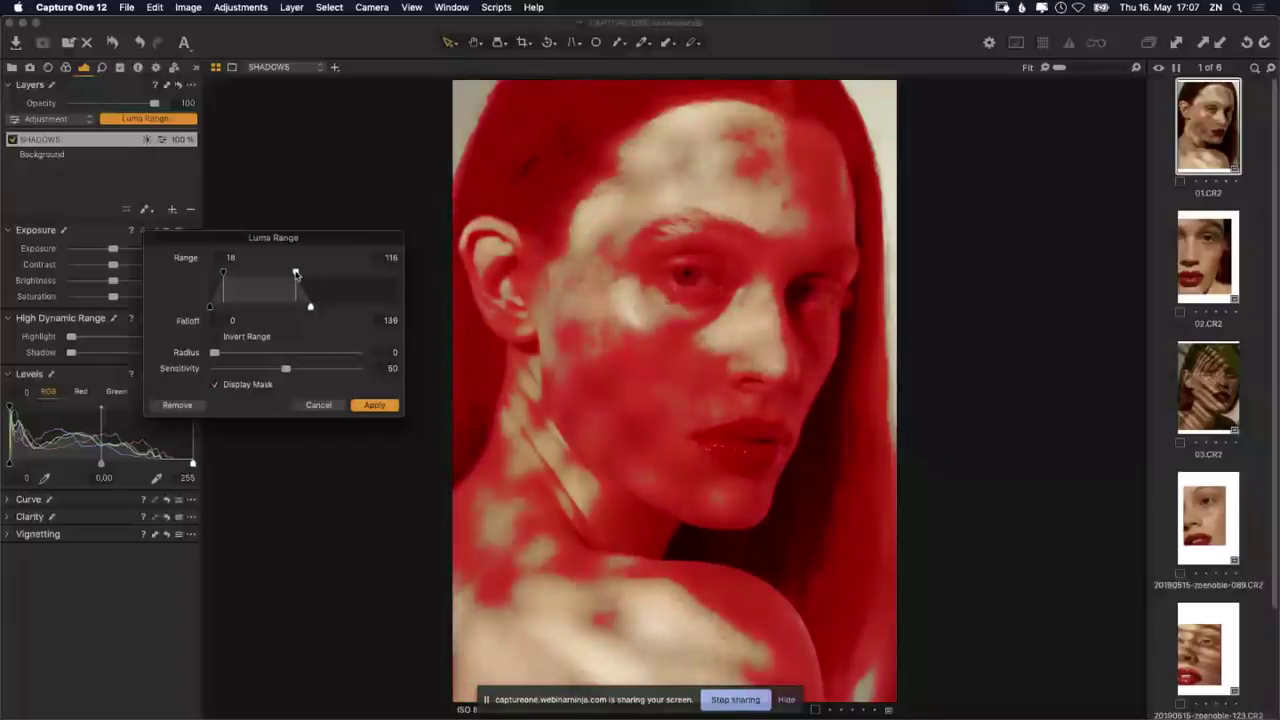
drag(296, 274, 278, 274)
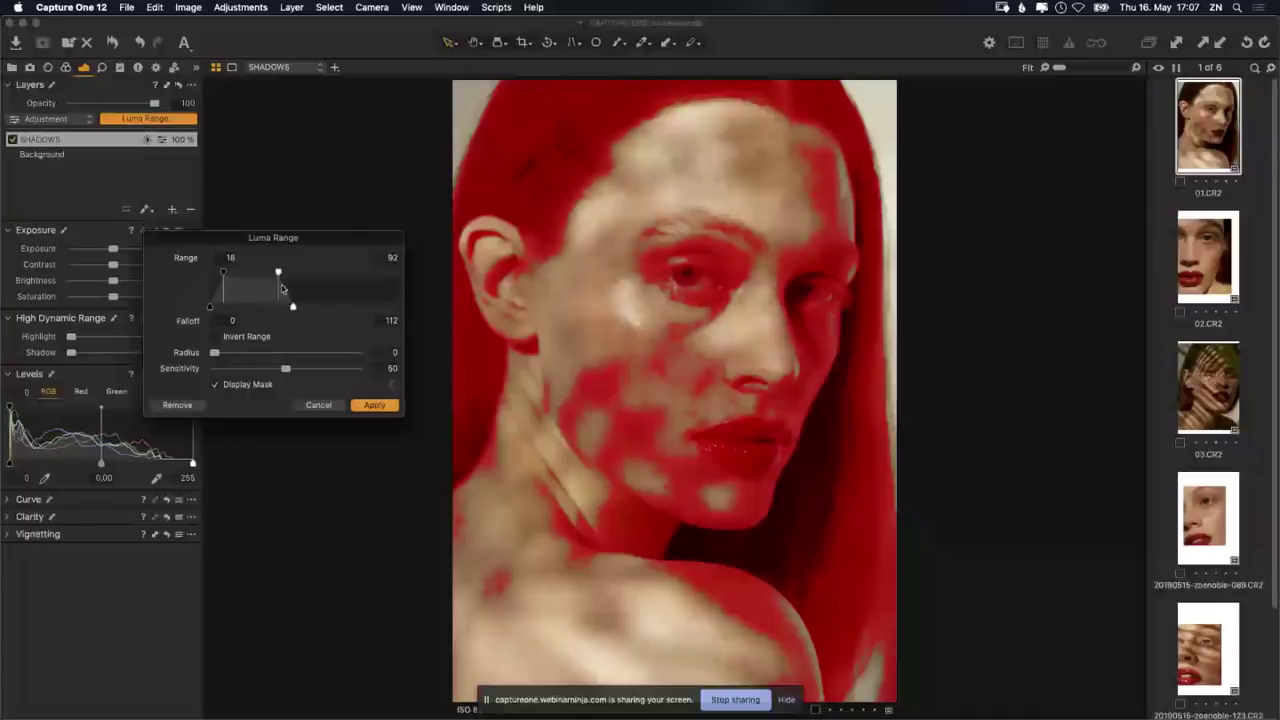
drag(278, 274, 265, 273)
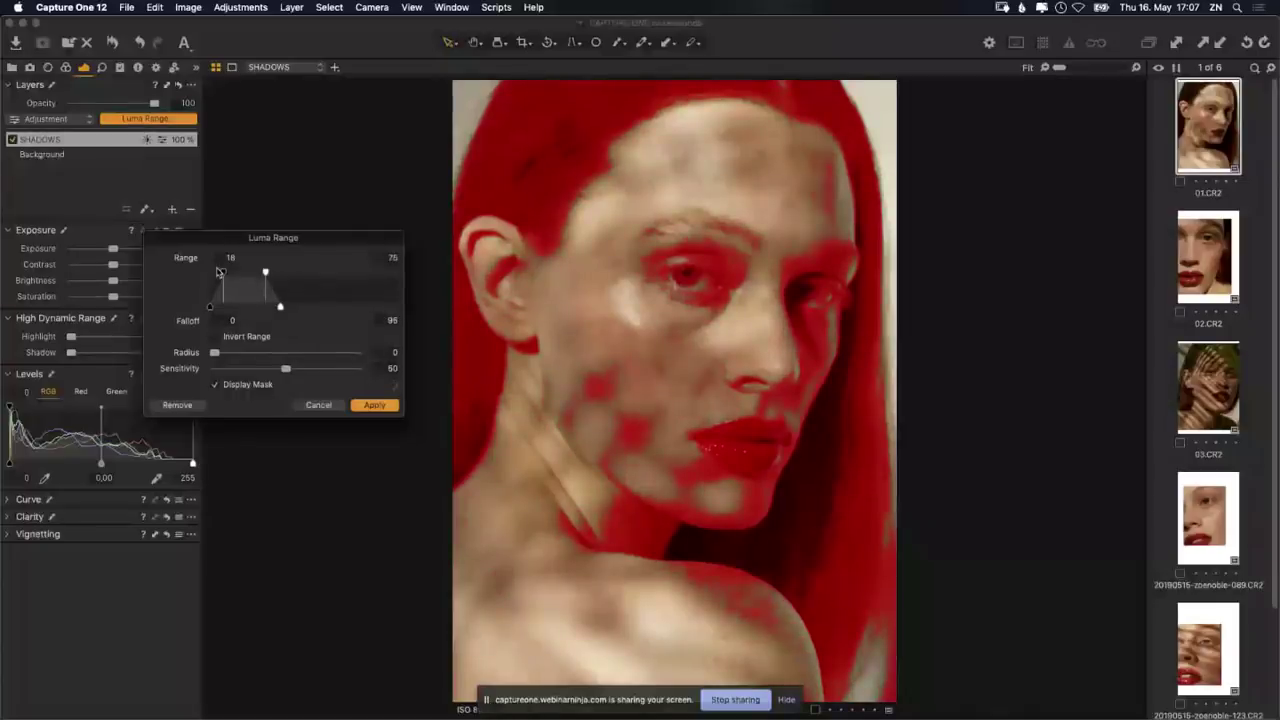
drag(220, 272, 210, 274)
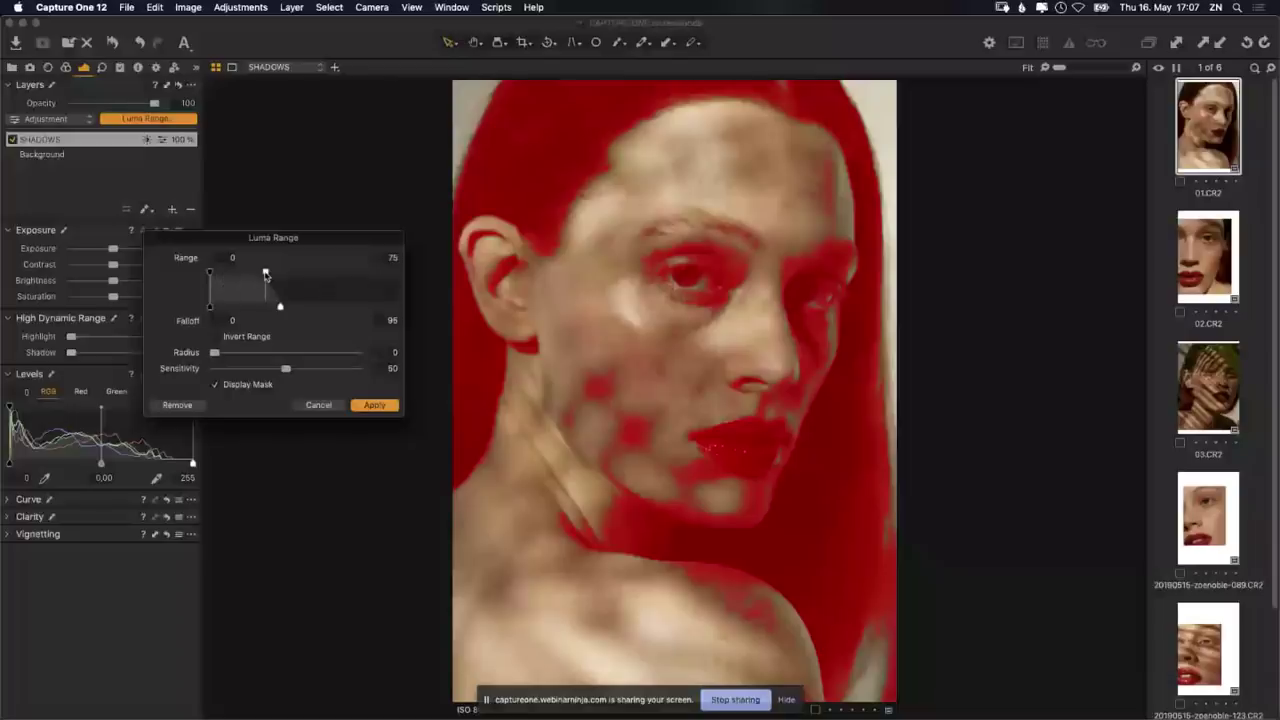
drag(266, 274, 253, 274)
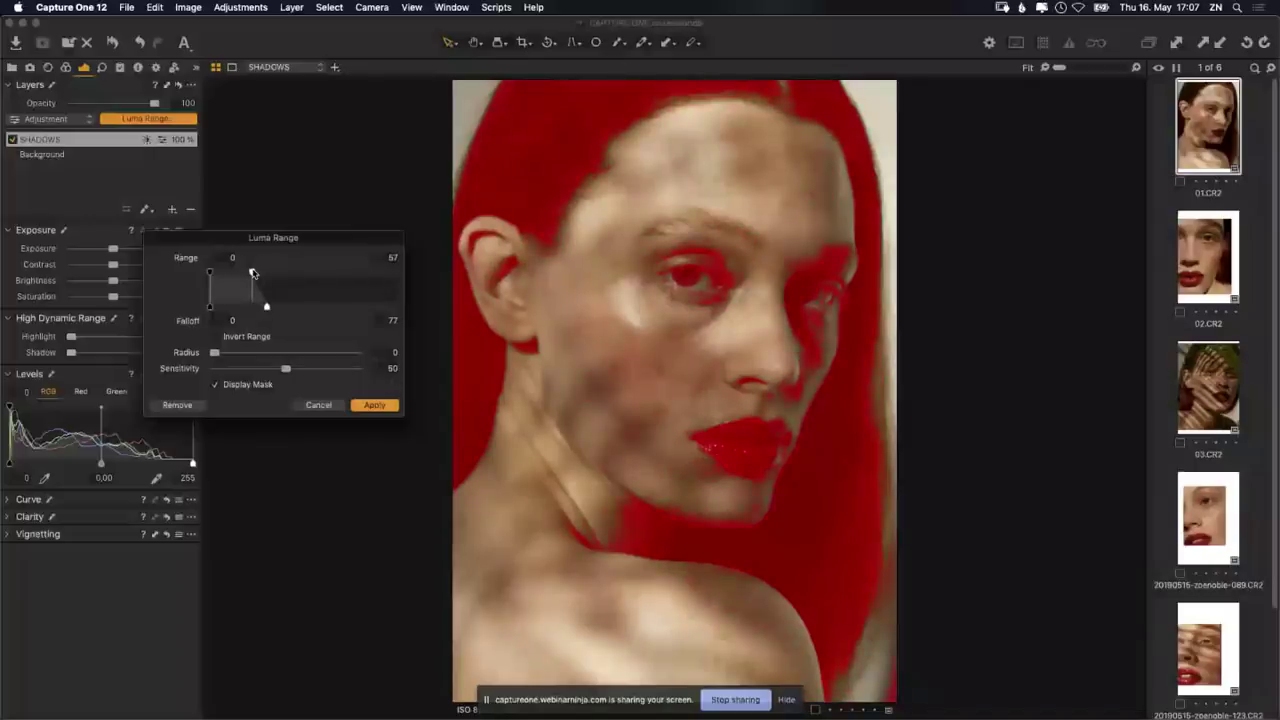
Step: Widen the SHADOWS luma range falloff to 112
mouse_move(252, 273)
mouse_down()
mouse_move(238, 273)
mouse_move(254, 274)
mouse_up()
mouse_move(267, 309)
mouse_down()
mouse_move(319, 312)
mouse_move(258, 310)
mouse_up()
drag(258, 310, 278, 310)
drag(278, 310, 282, 309)
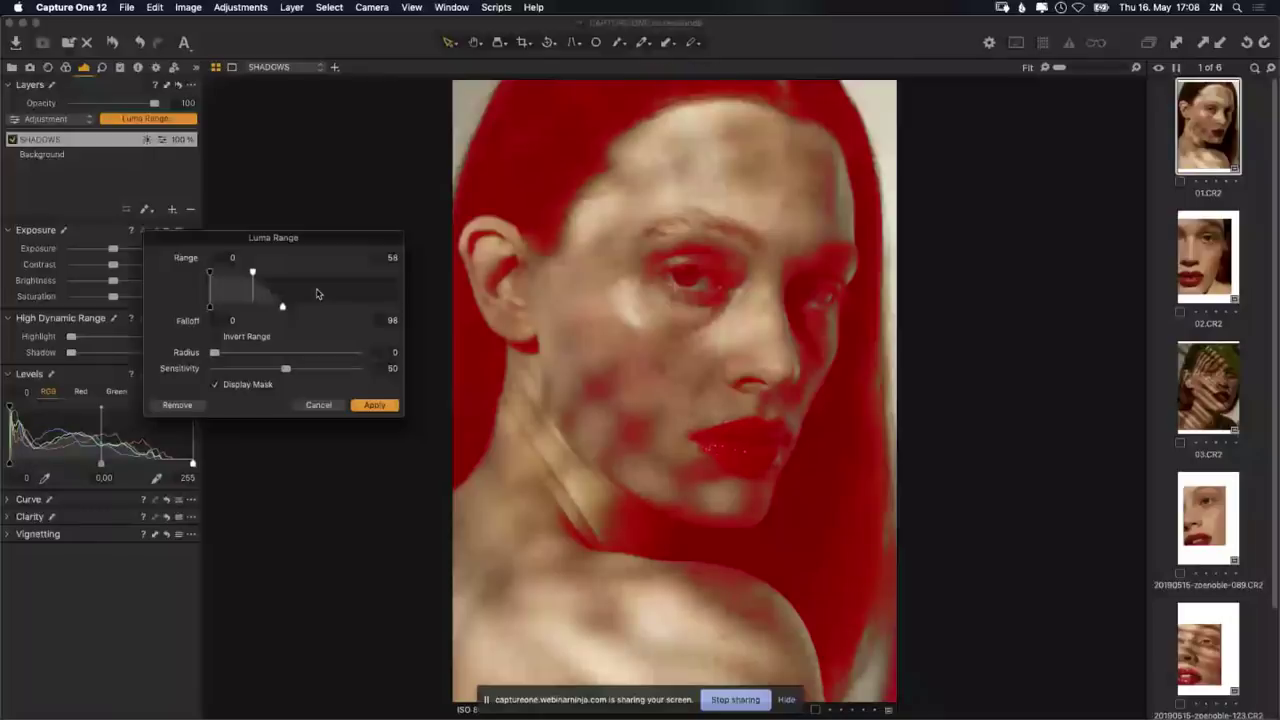
drag(282, 306, 286, 309)
drag(286, 307, 293, 310)
Step: Set the luma mask radius to 5.6 and sensitivity to 49
drag(226, 354, 229, 362)
mouse_move(248, 356)
mouse_down()
mouse_move(279, 370)
mouse_move(234, 354)
mouse_up()
drag(268, 369, 282, 370)
drag(282, 371, 311, 370)
drag(236, 353, 284, 370)
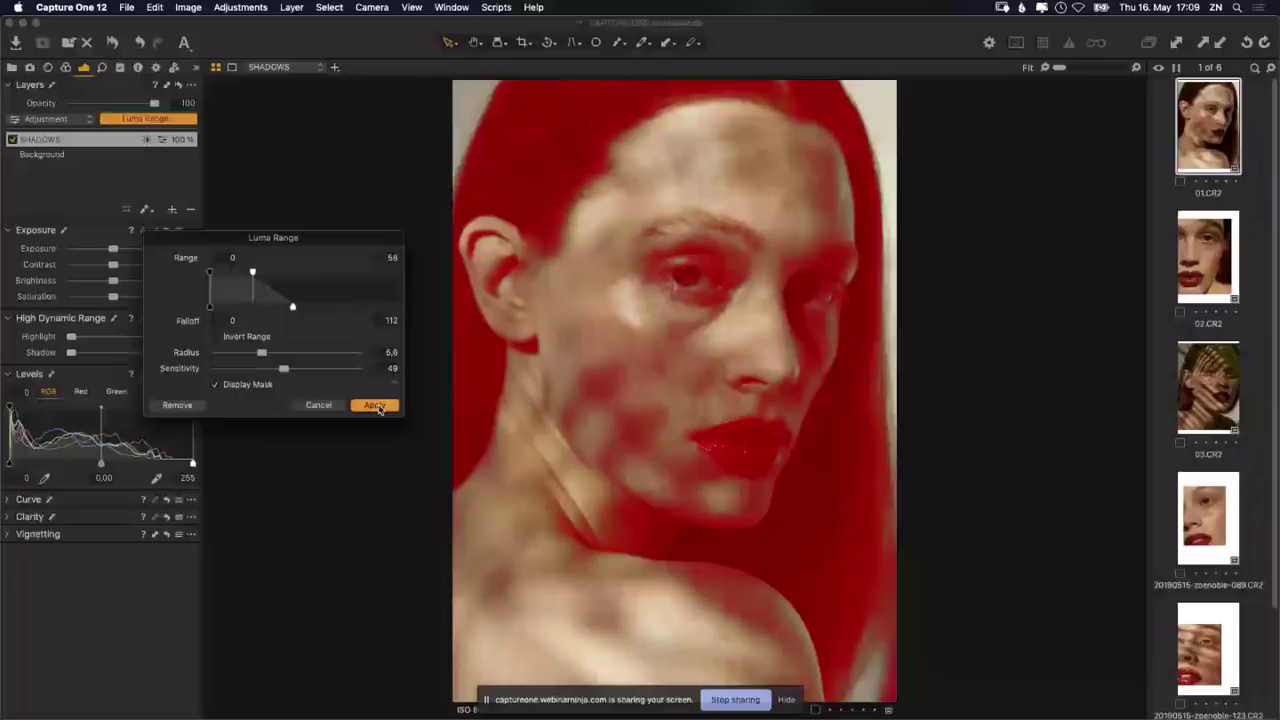
Step: Apply the luma range to SHADOWS, keep Exposure at 0, and show the Red channel in Levels
click(375, 405)
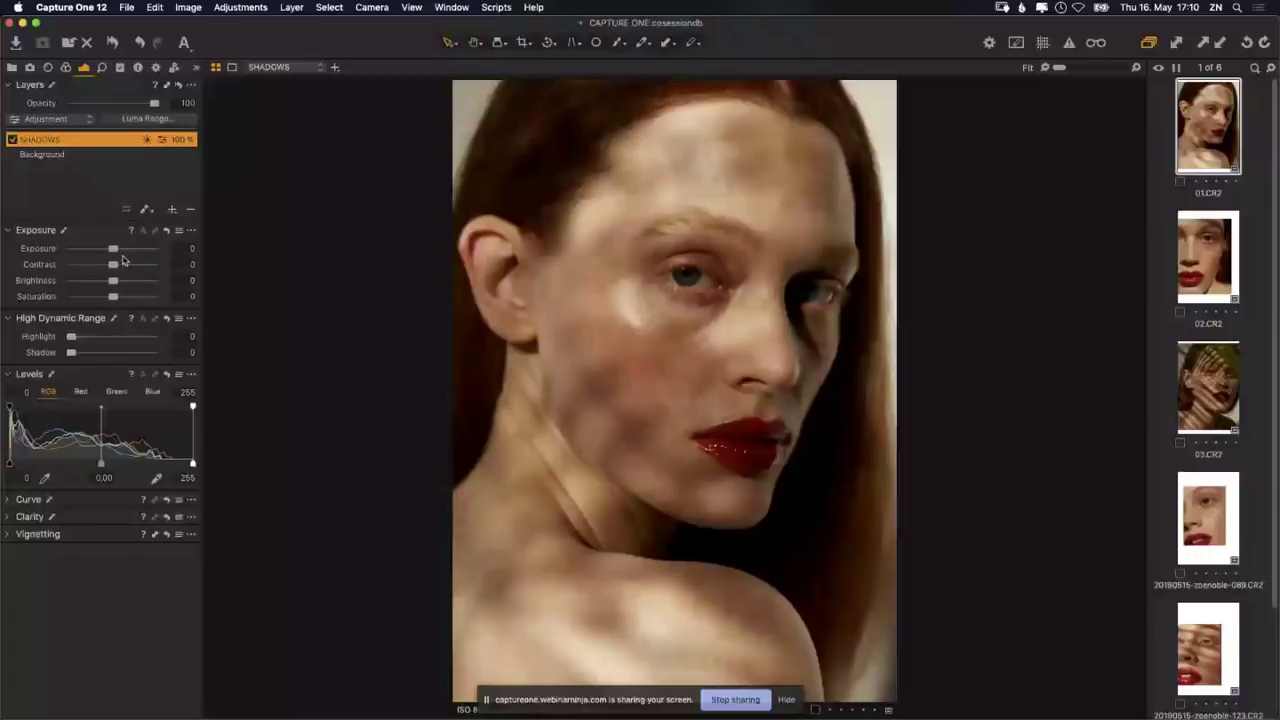
drag(114, 249, 140, 277)
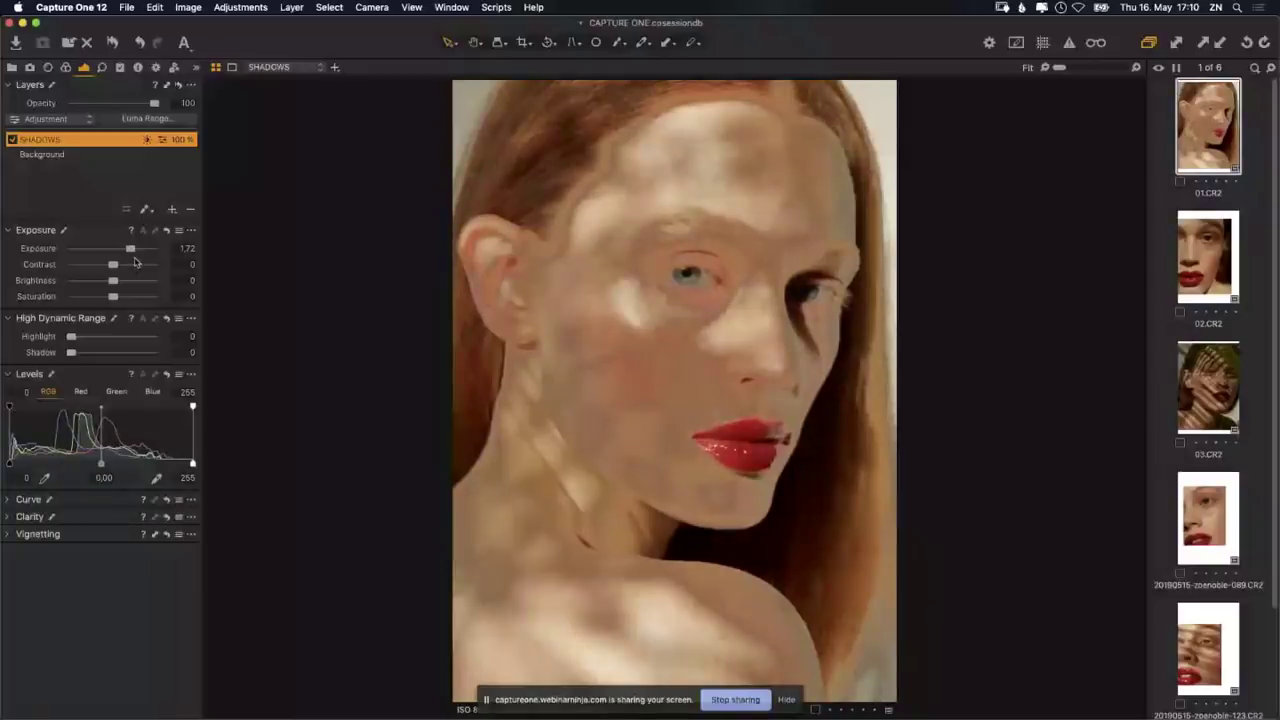
double_click(133, 251)
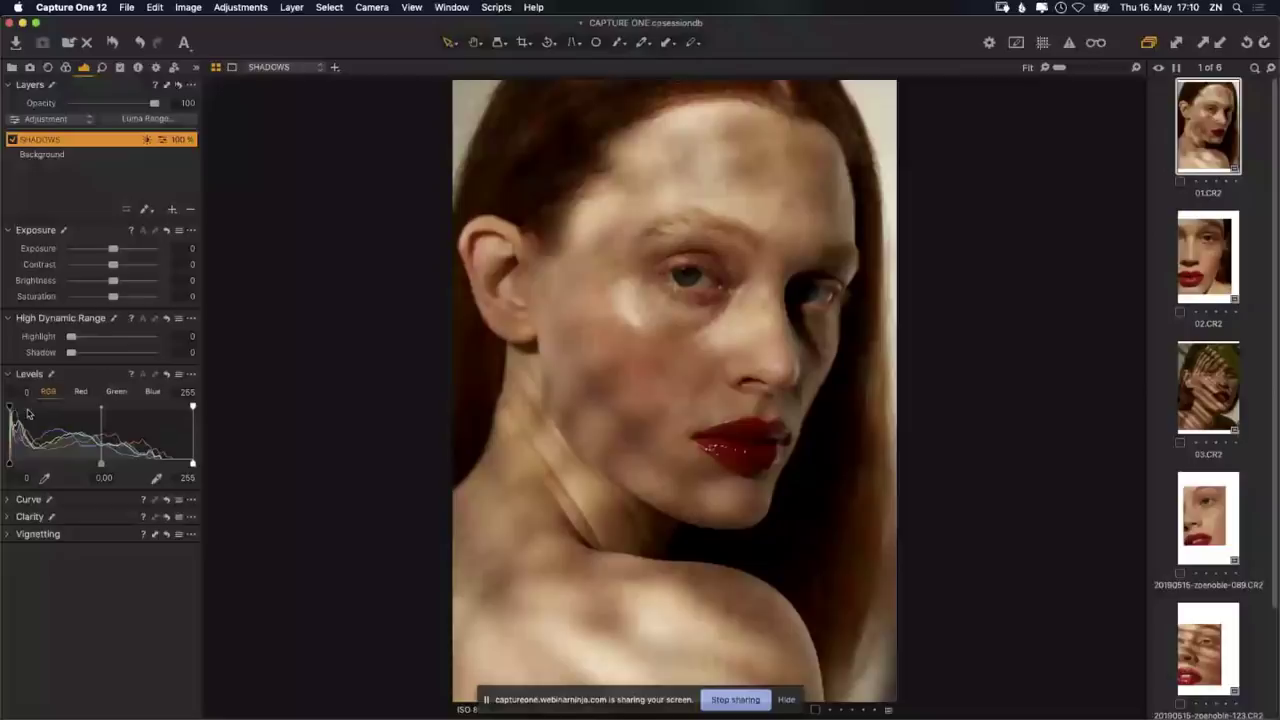
click(82, 392)
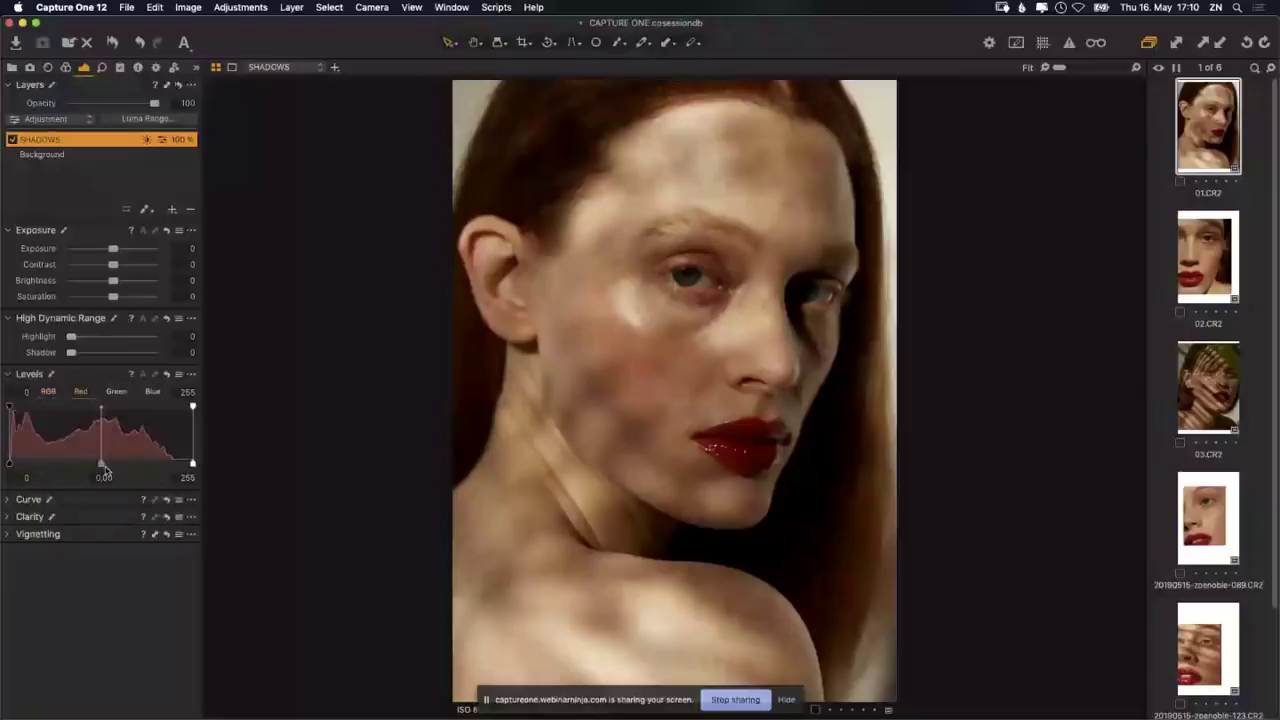
Step: Reset a trial red midtone shift back to 0.00, then expand the Curve tool
drag(102, 466, 72, 468)
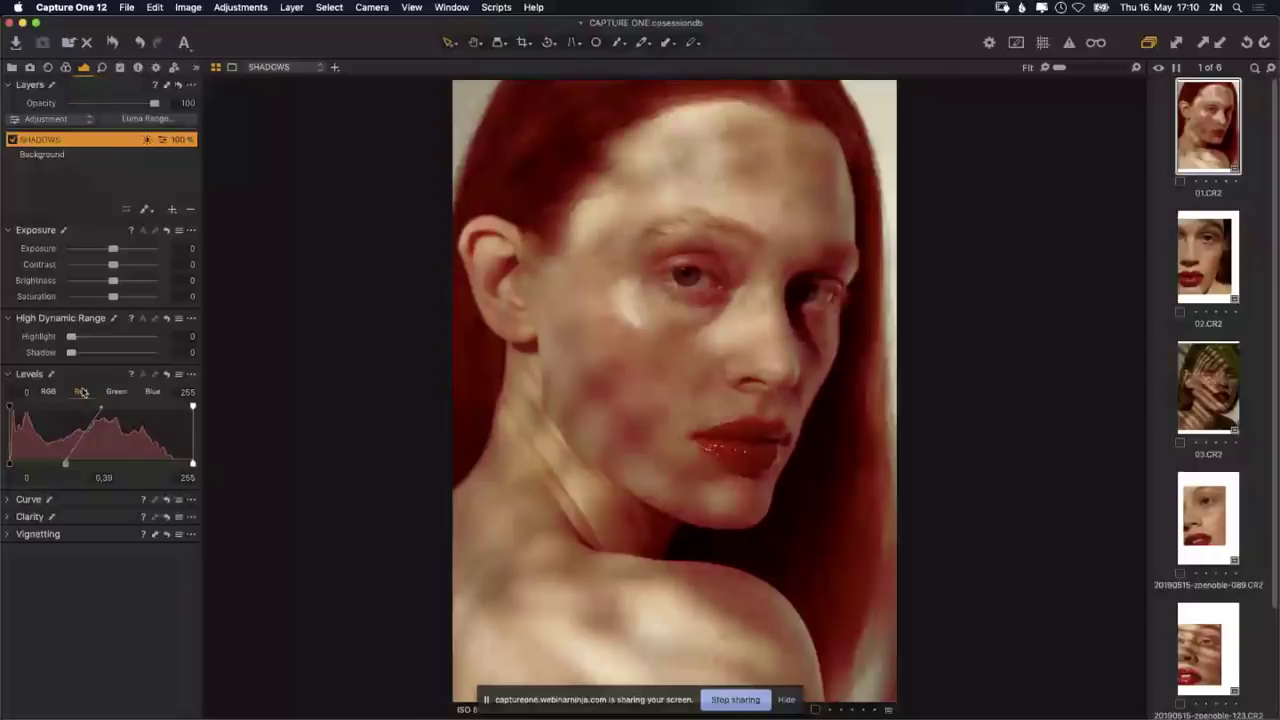
double_click(65, 463)
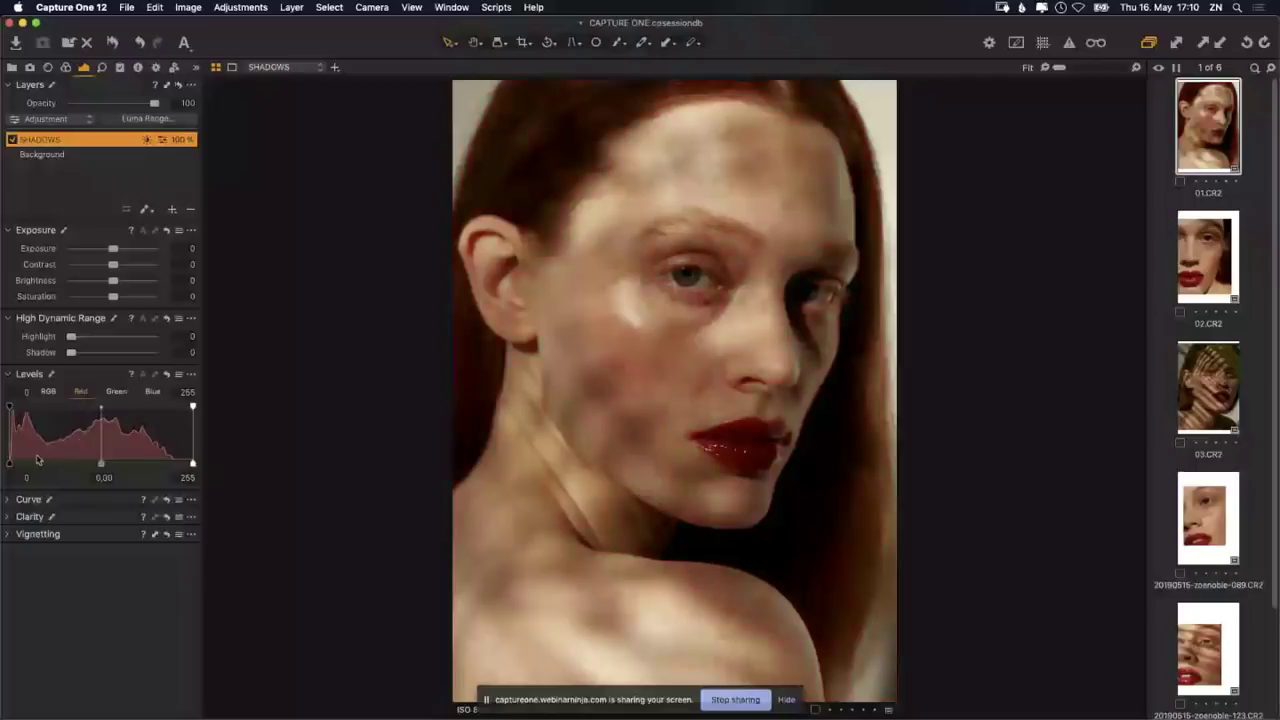
click(10, 501)
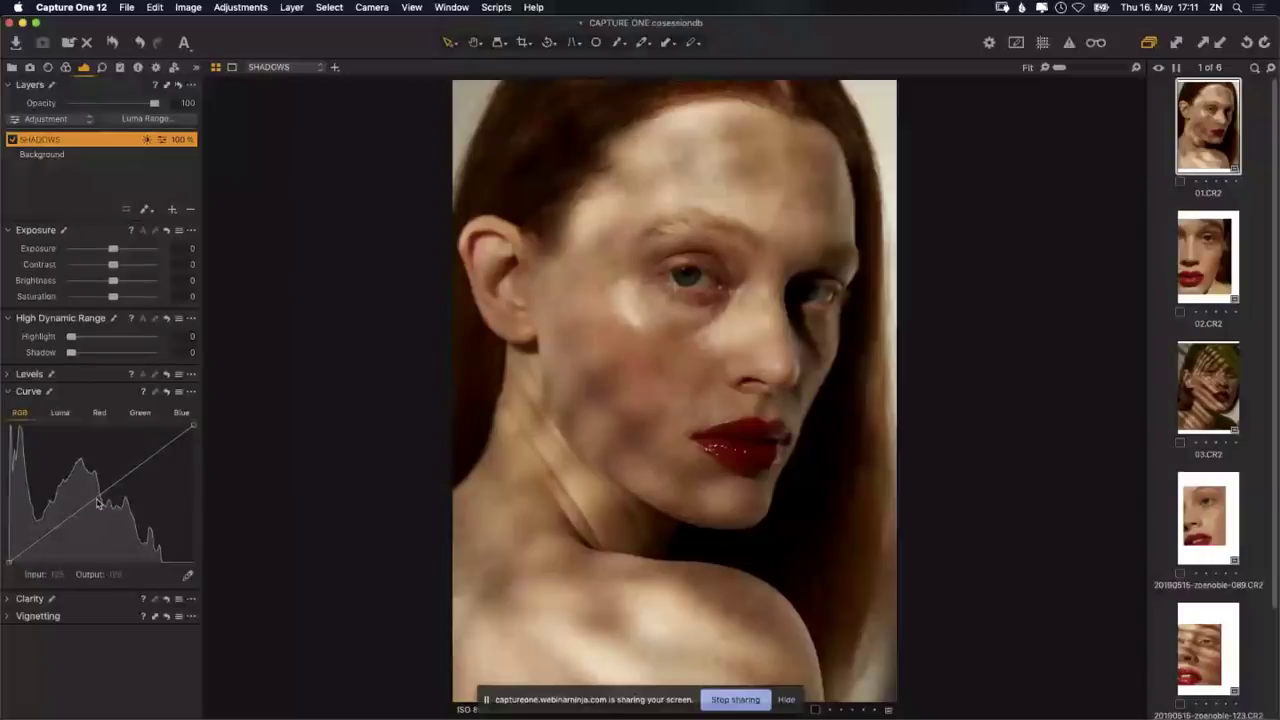
Step: Bow the SHADOWS RGB curve upward at the midtones and lift its black point slightly
click(101, 494)
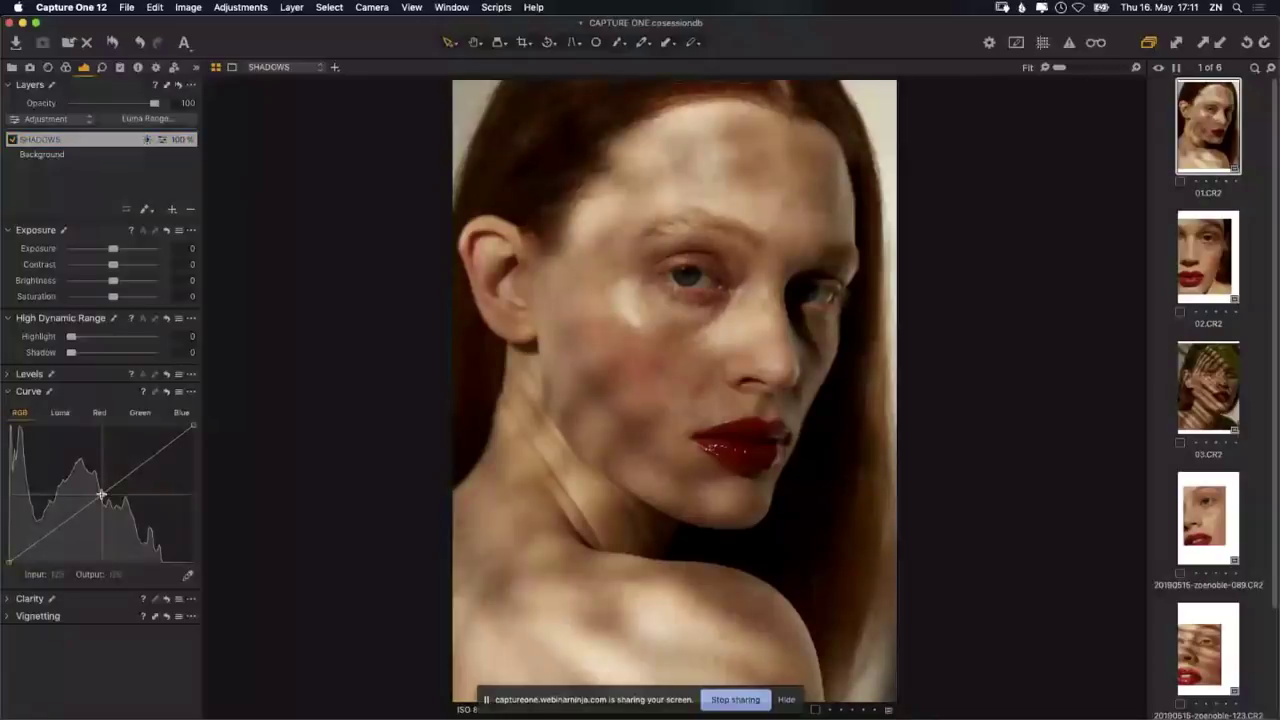
mouse_move(101, 494)
mouse_down()
mouse_move(77, 465)
mouse_move(92, 507)
mouse_move(78, 470)
mouse_move(95, 505)
mouse_move(95, 490)
mouse_up()
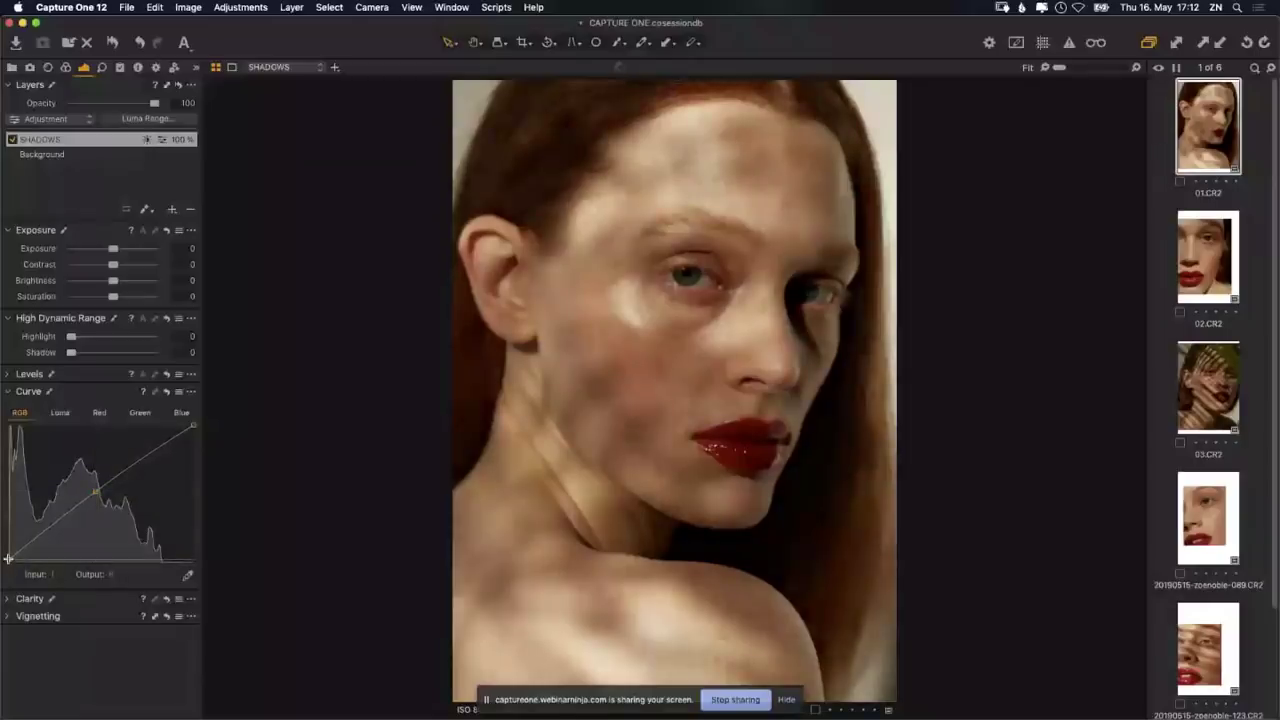
drag(8, 558, 6, 556)
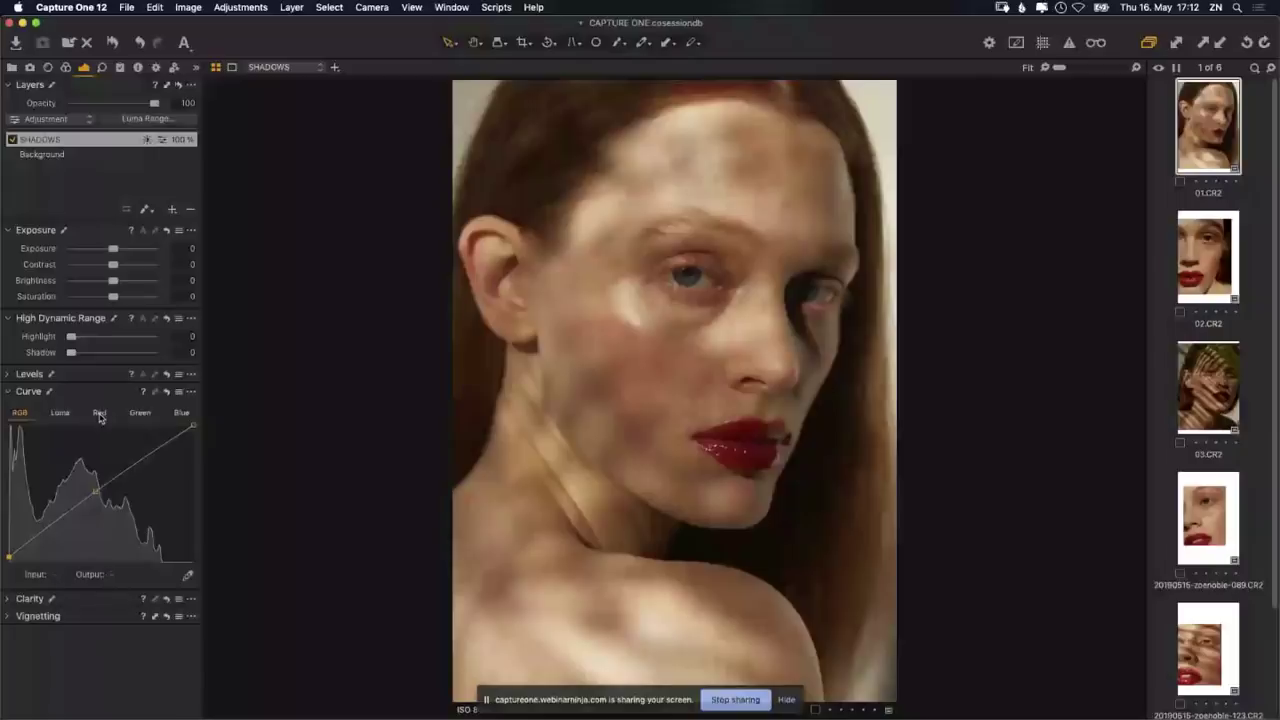
Step: Add two points to the Red curve and pull the lower one up to warm shadows
click(99, 413)
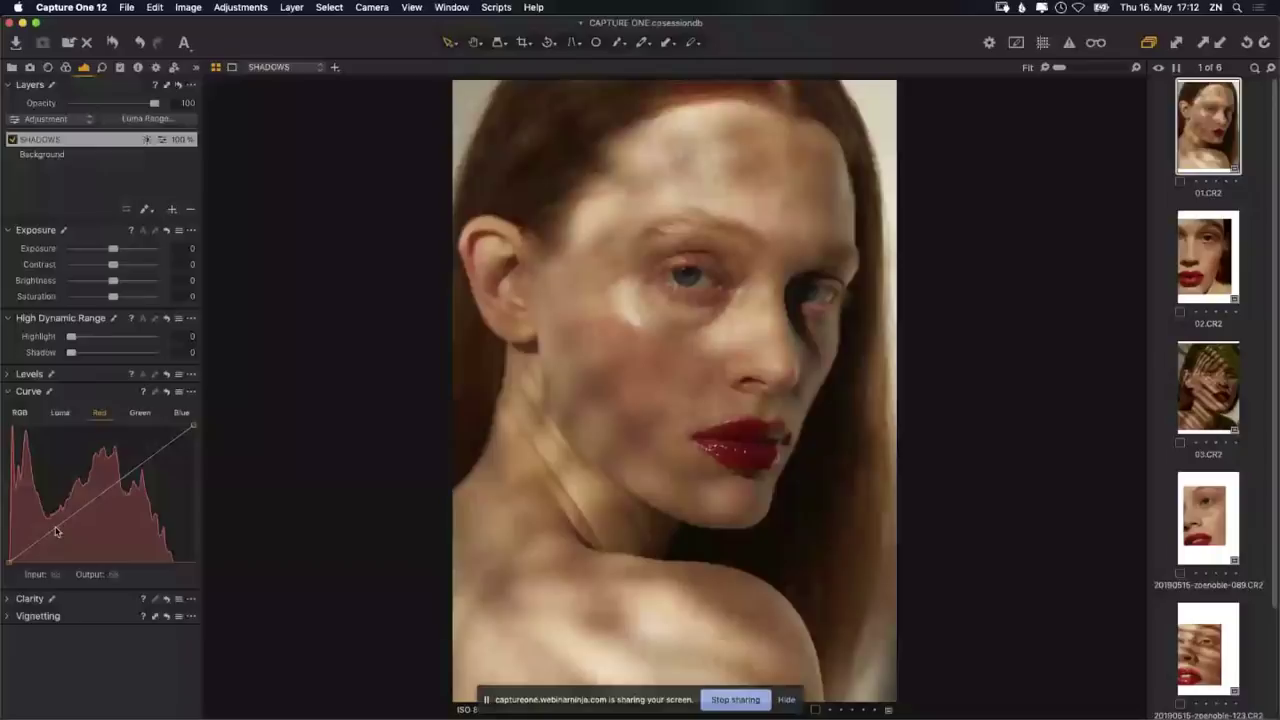
click(53, 527)
click(144, 459)
mouse_move(54, 532)
mouse_down()
mouse_move(46, 512)
mouse_move(64, 544)
mouse_move(58, 516)
mouse_up()
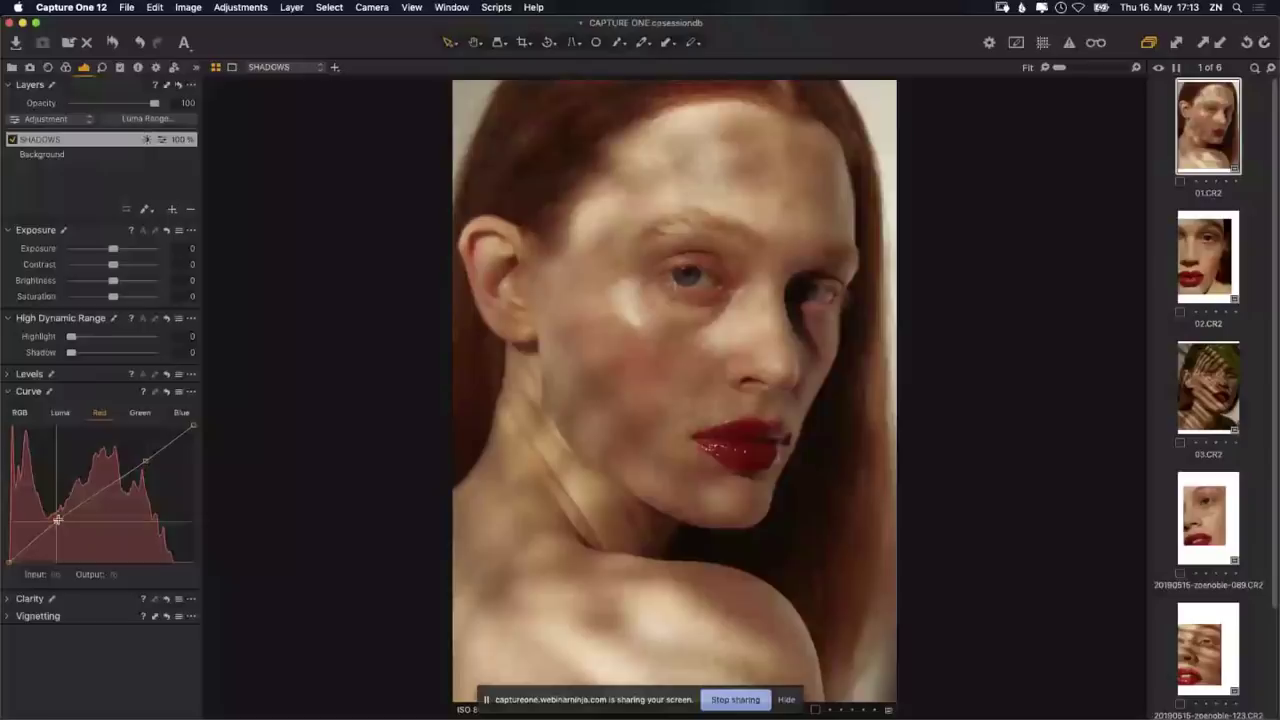
drag(58, 519, 61, 522)
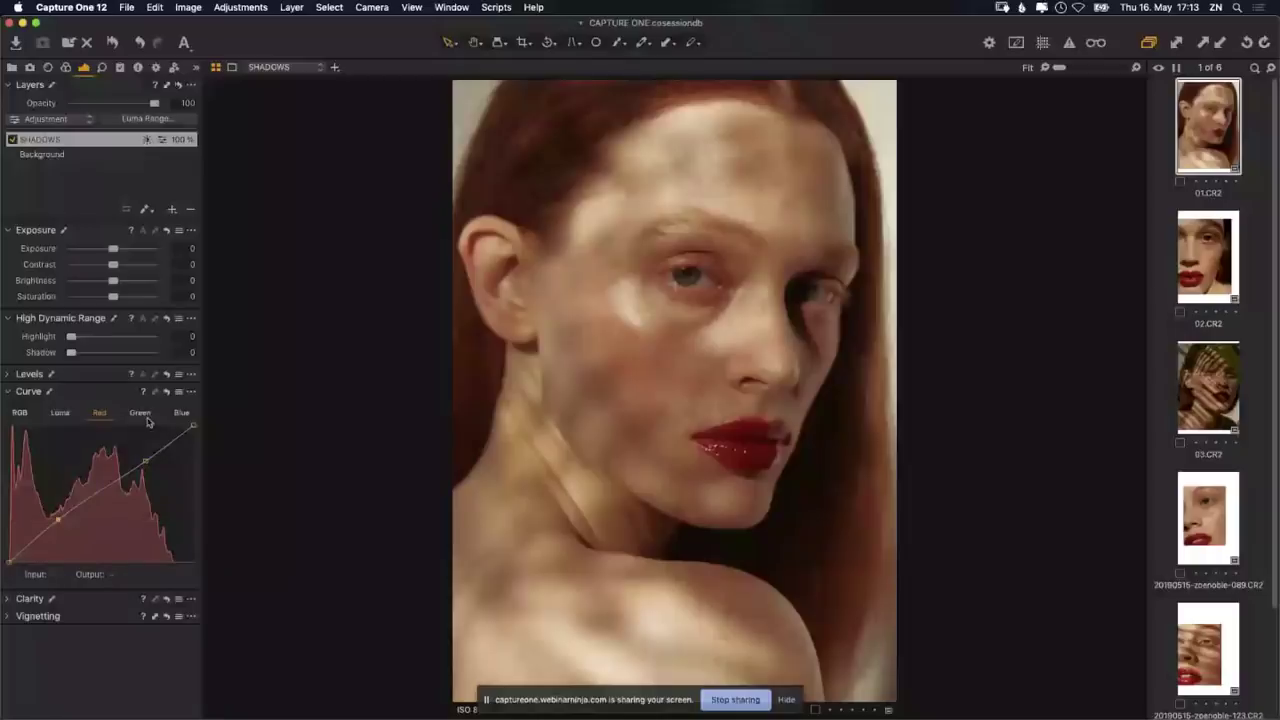
Step: Add low and upper control points to the Blue curve and lift its starting point slightly
click(140, 414)
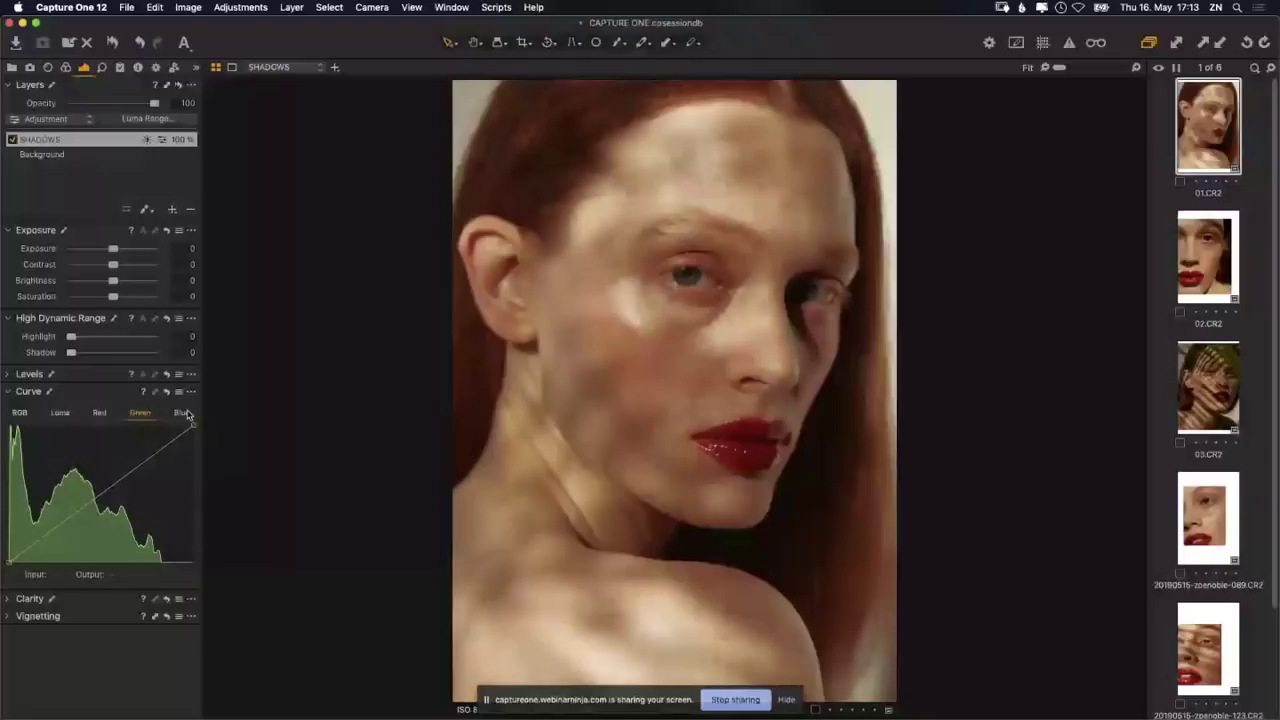
click(184, 413)
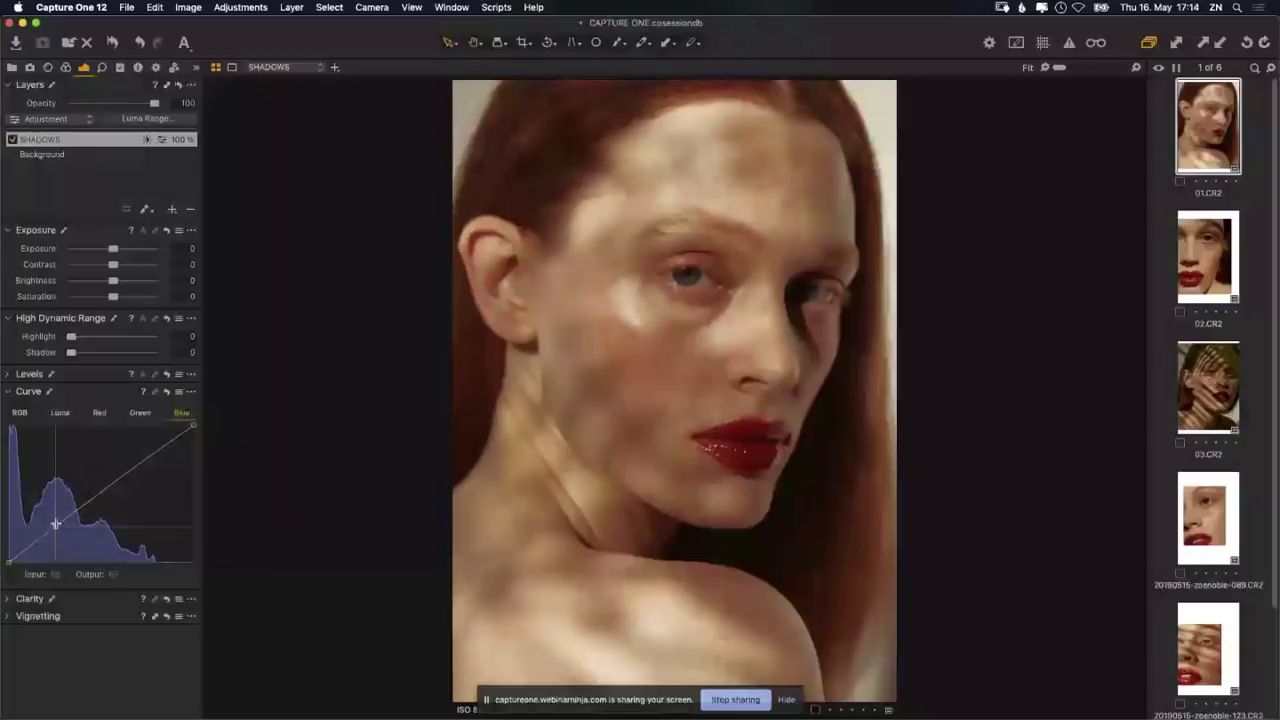
click(56, 523)
click(146, 458)
drag(8, 566, 7, 550)
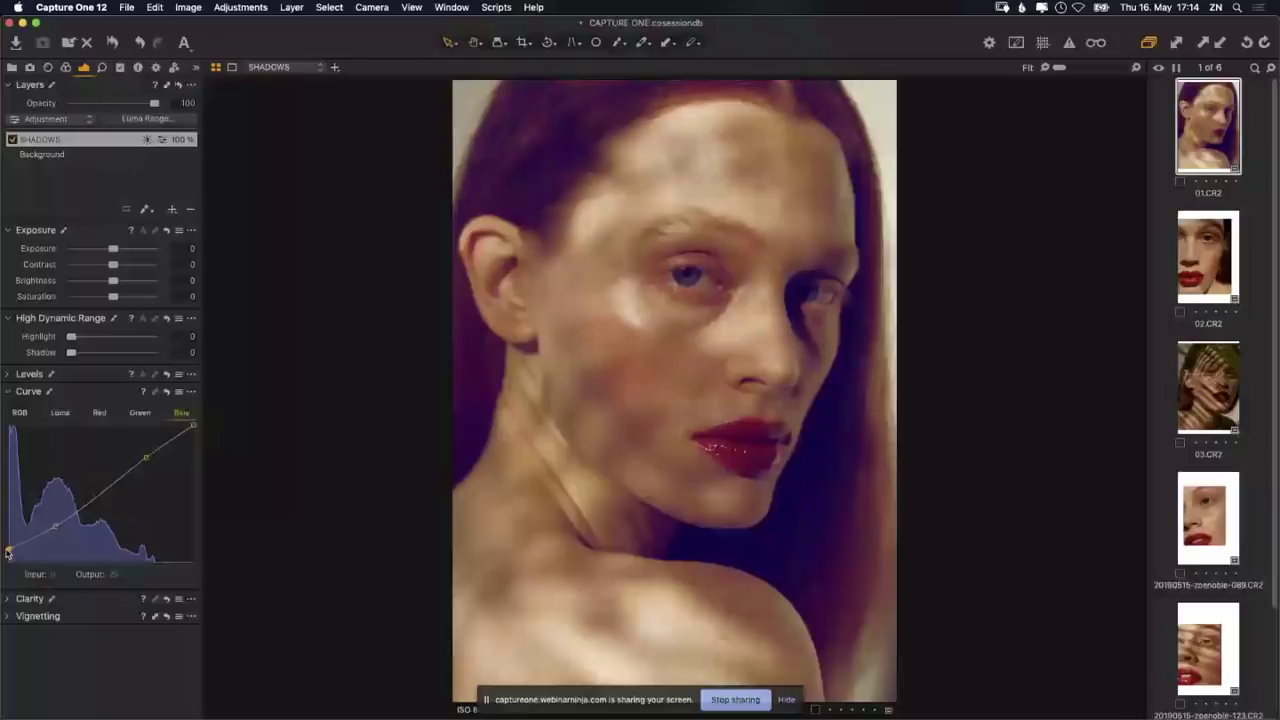
drag(8, 552, 8, 558)
click(51, 524)
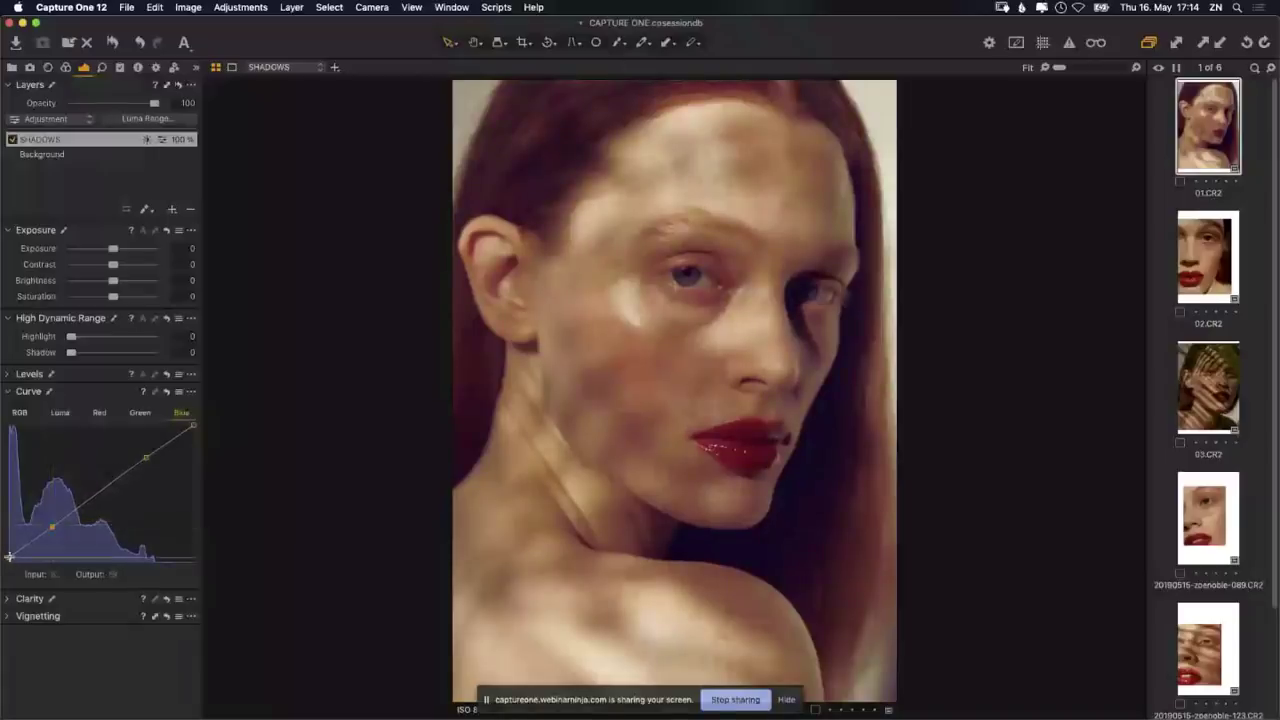
click(9, 556)
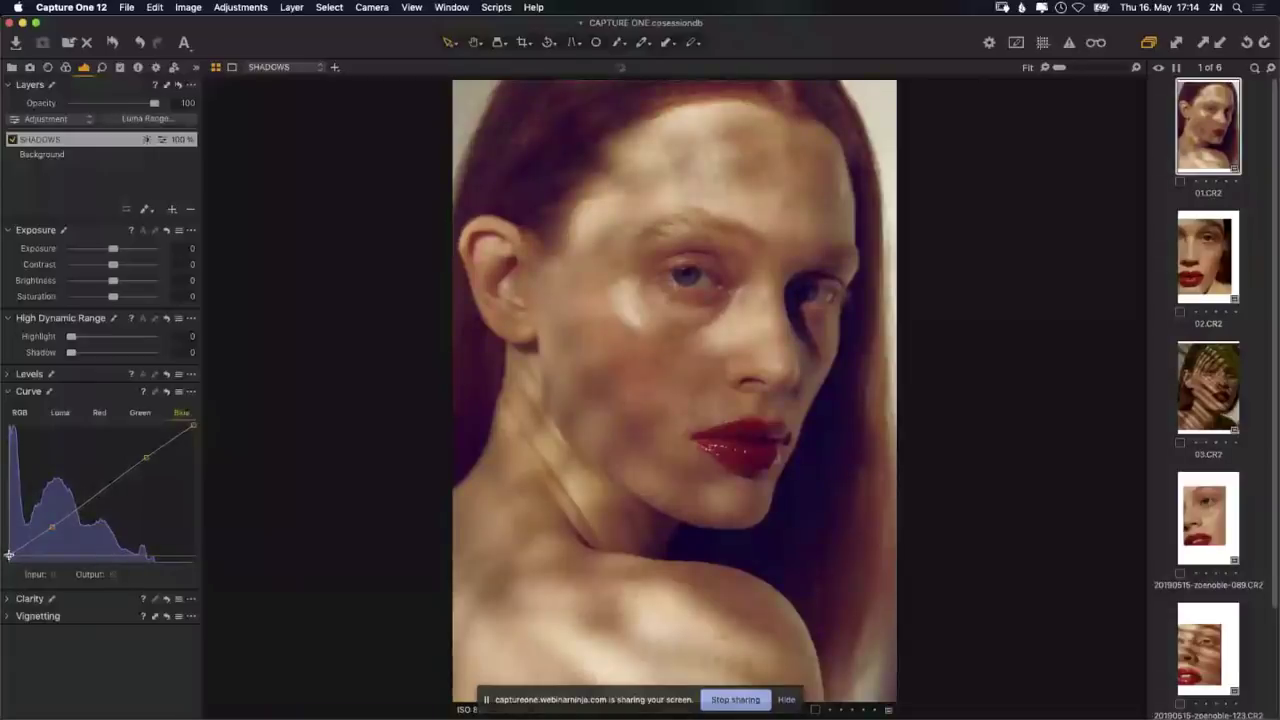
drag(9, 556, 9, 556)
Step: Add another filled layer above SHADOWS and name it BRIGHTS
click(173, 210)
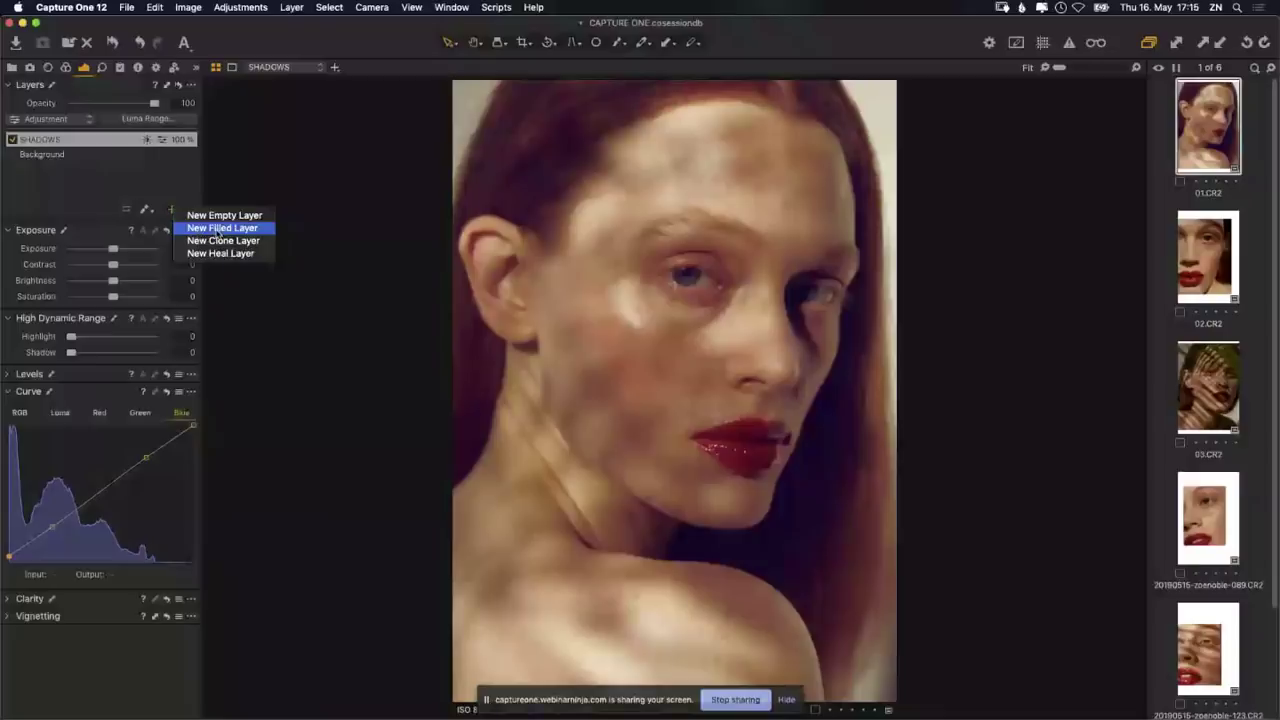
click(218, 229)
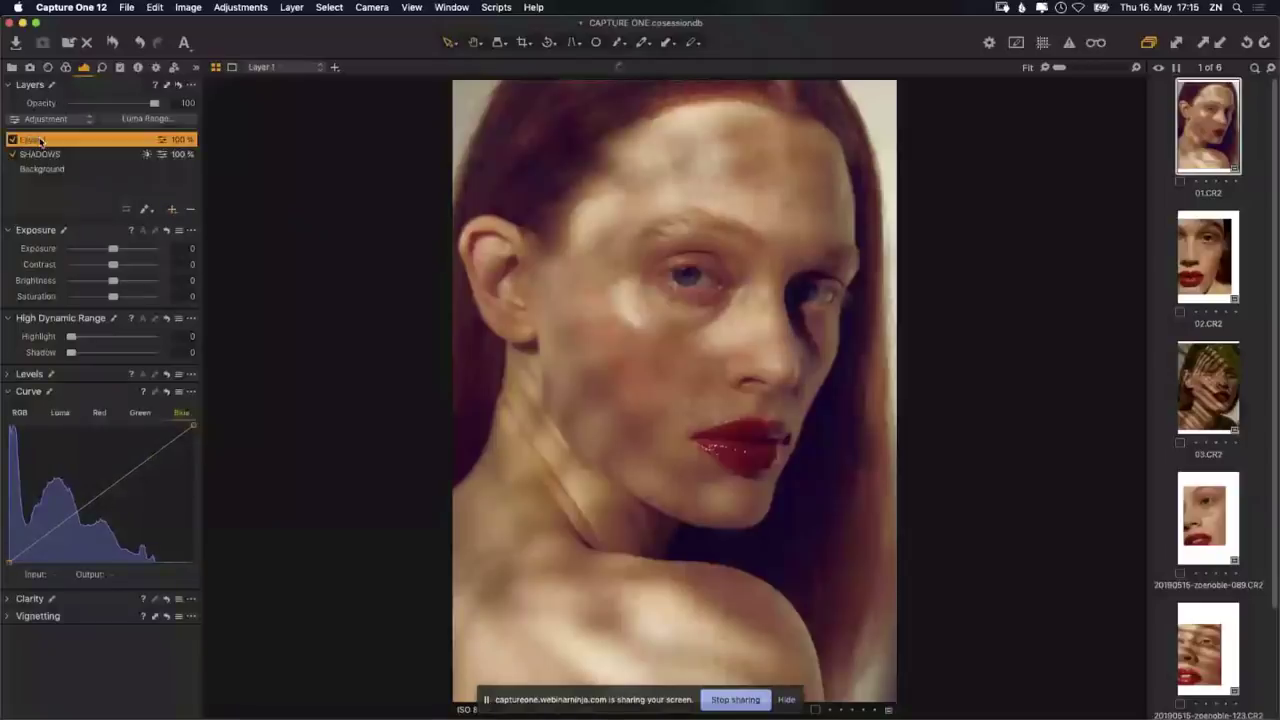
text(BRIGHT)
key(Return)
Step: Show the BRIGHTS luma mask in red and set its range to 136–255 with falloff 116
click(164, 119)
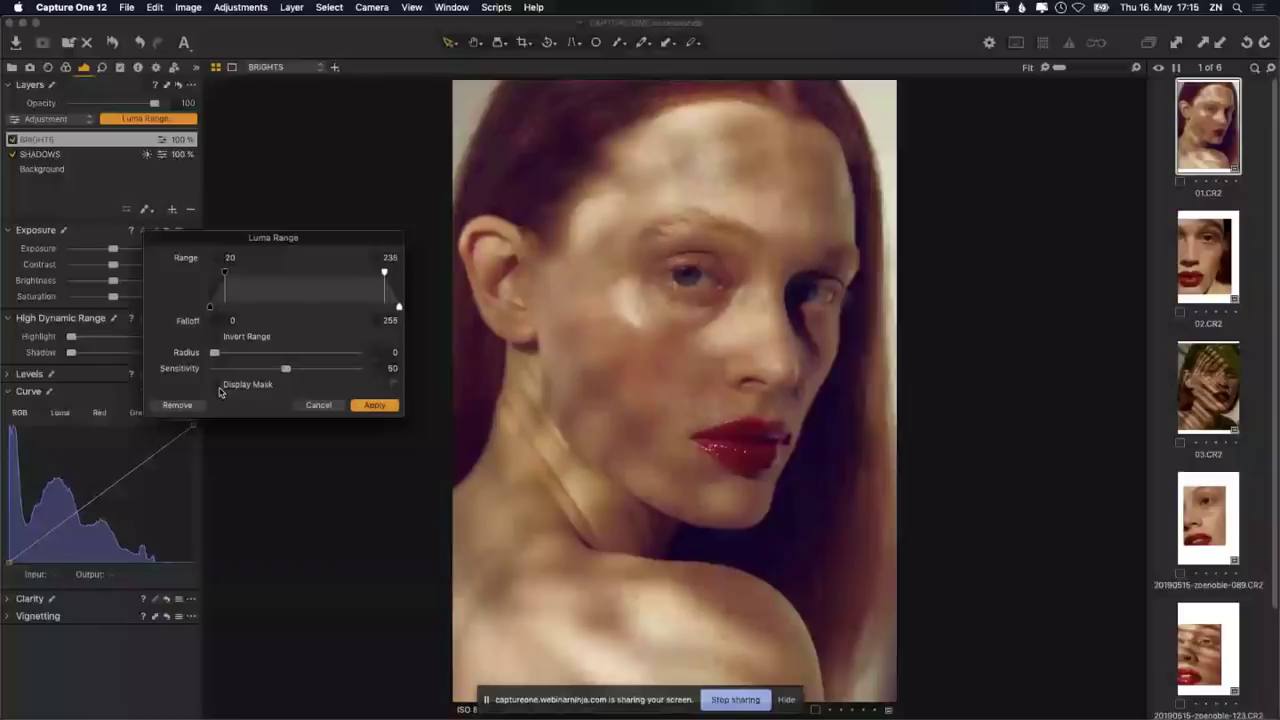
click(234, 390)
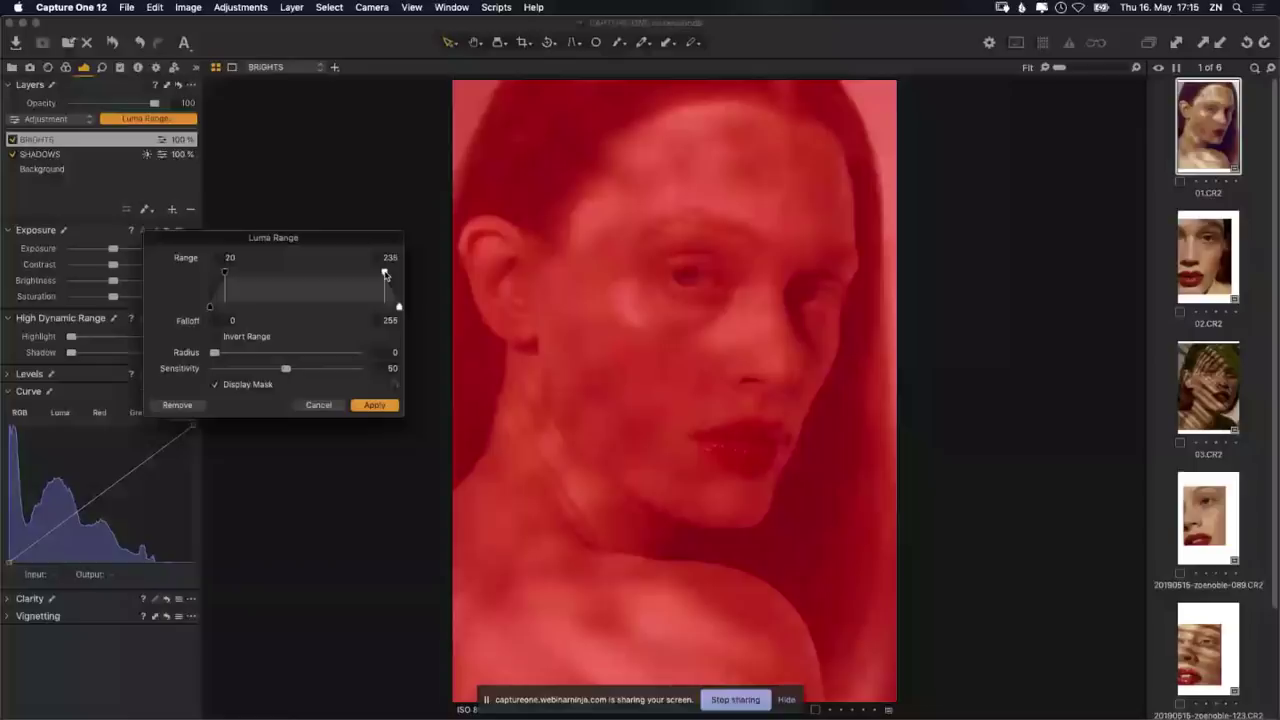
drag(385, 274, 403, 275)
drag(225, 274, 241, 279)
drag(241, 277, 268, 274)
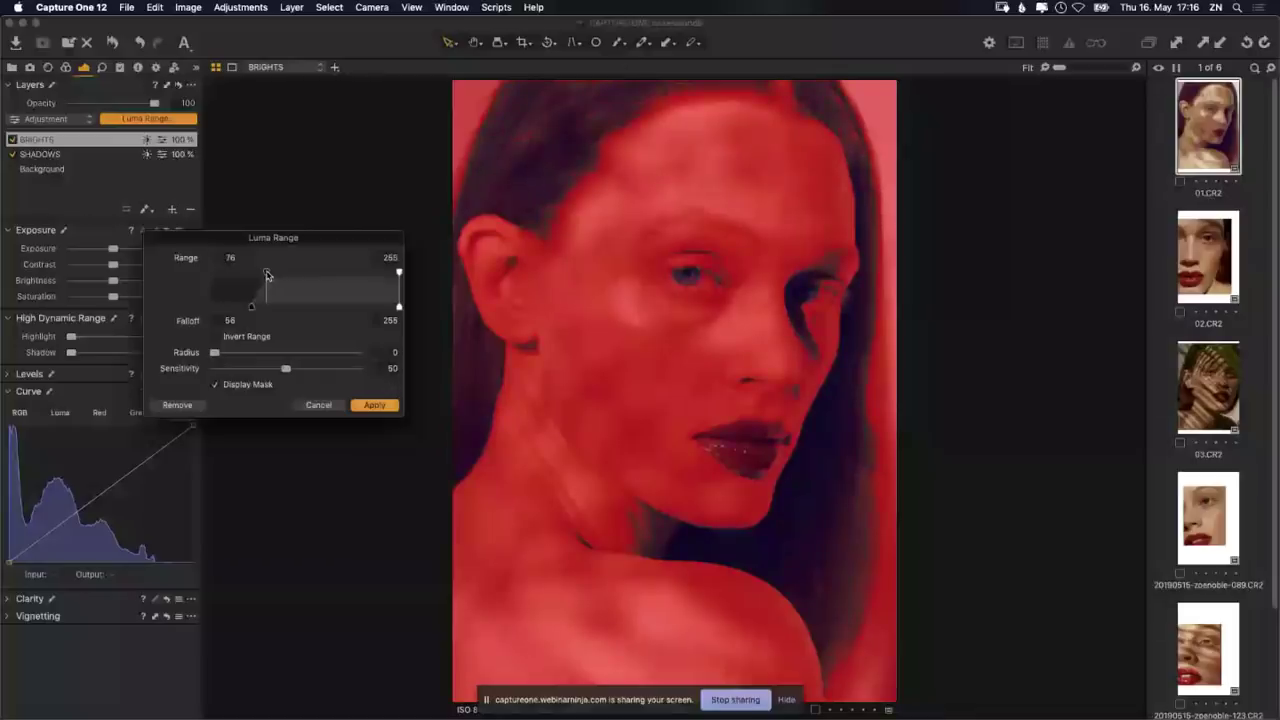
drag(267, 274, 307, 281)
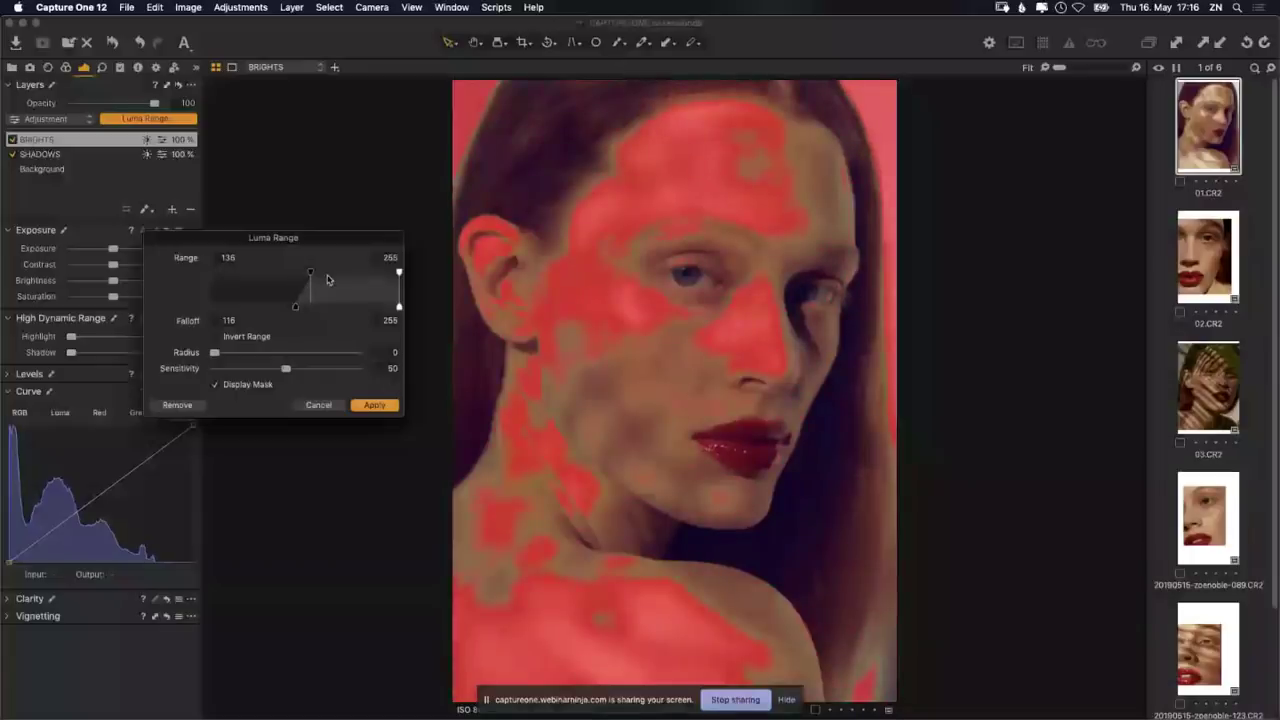
Step: Adjust the BRIGHTS lower luma limit and falloff to reach 135–255 with falloff 96
drag(311, 275, 311, 281)
click(326, 279)
click(336, 279)
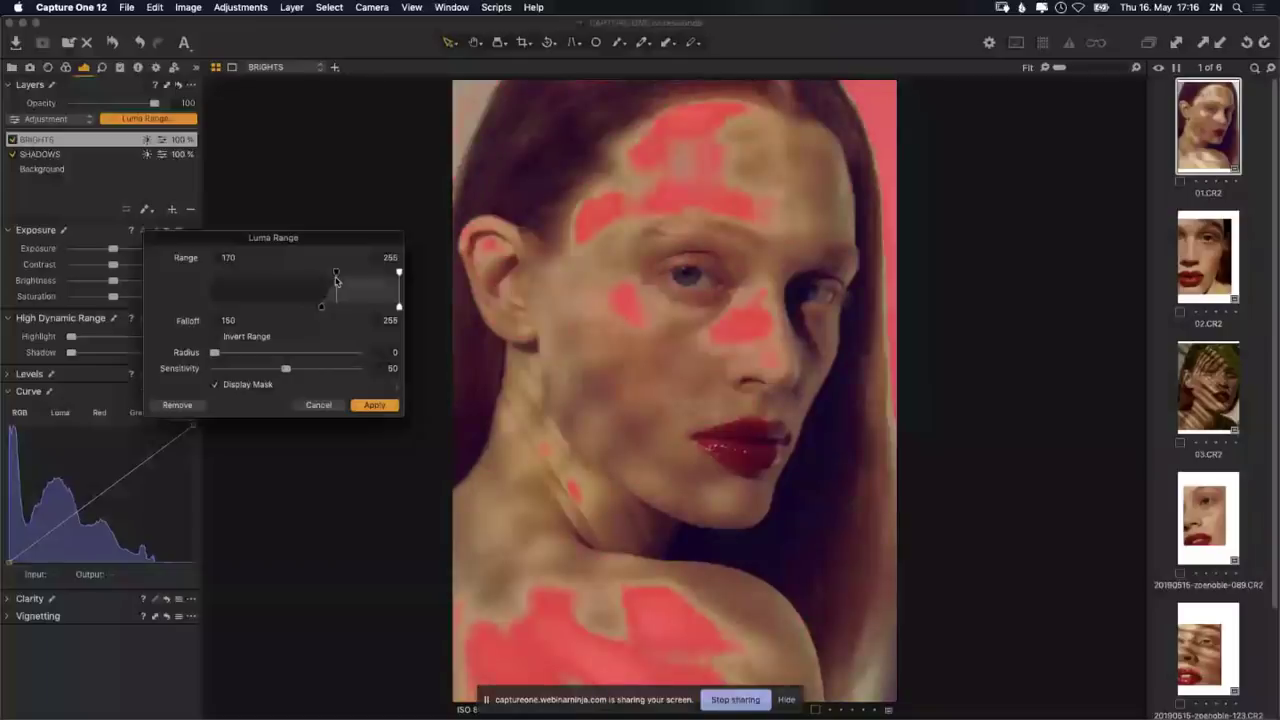
drag(336, 281, 339, 276)
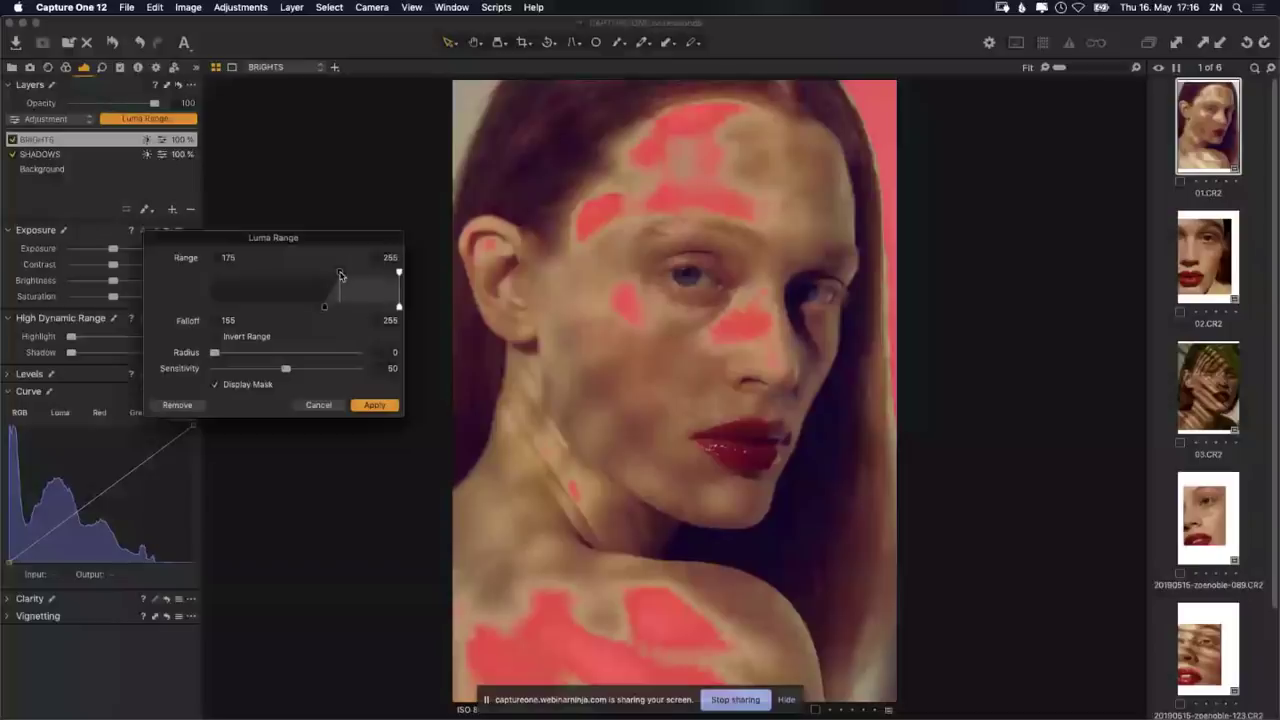
drag(340, 276, 318, 277)
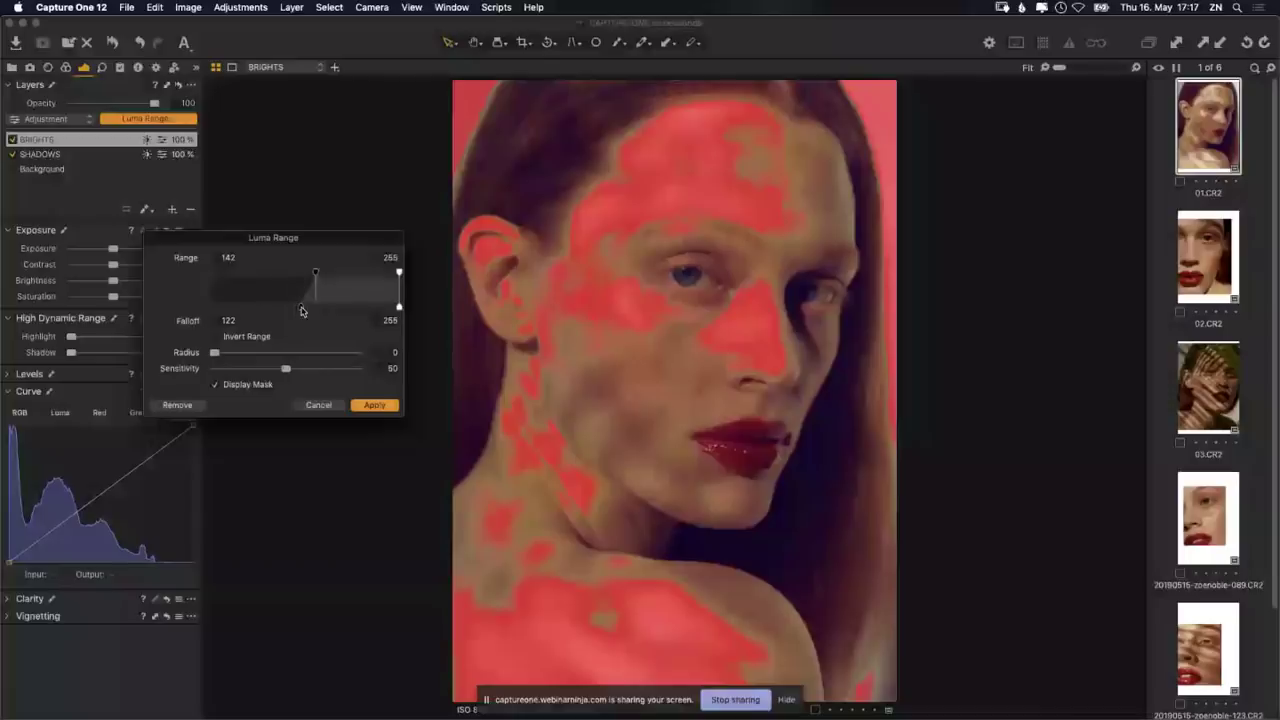
mouse_move(302, 311)
mouse_down()
mouse_move(289, 311)
mouse_move(308, 275)
mouse_up()
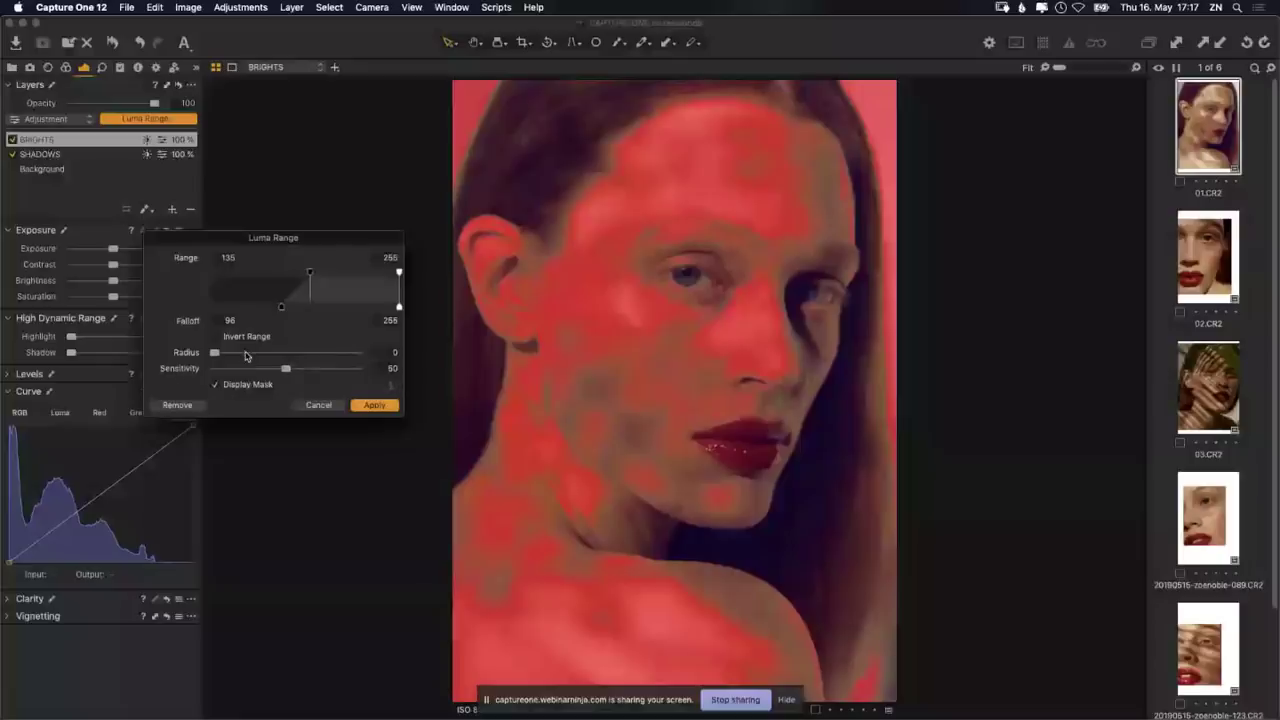
Step: Give the BRIGHTS luma mask radius 3.1 and falloff 83, then apply it
click(245, 354)
drag(238, 352, 249, 352)
drag(280, 312, 251, 311)
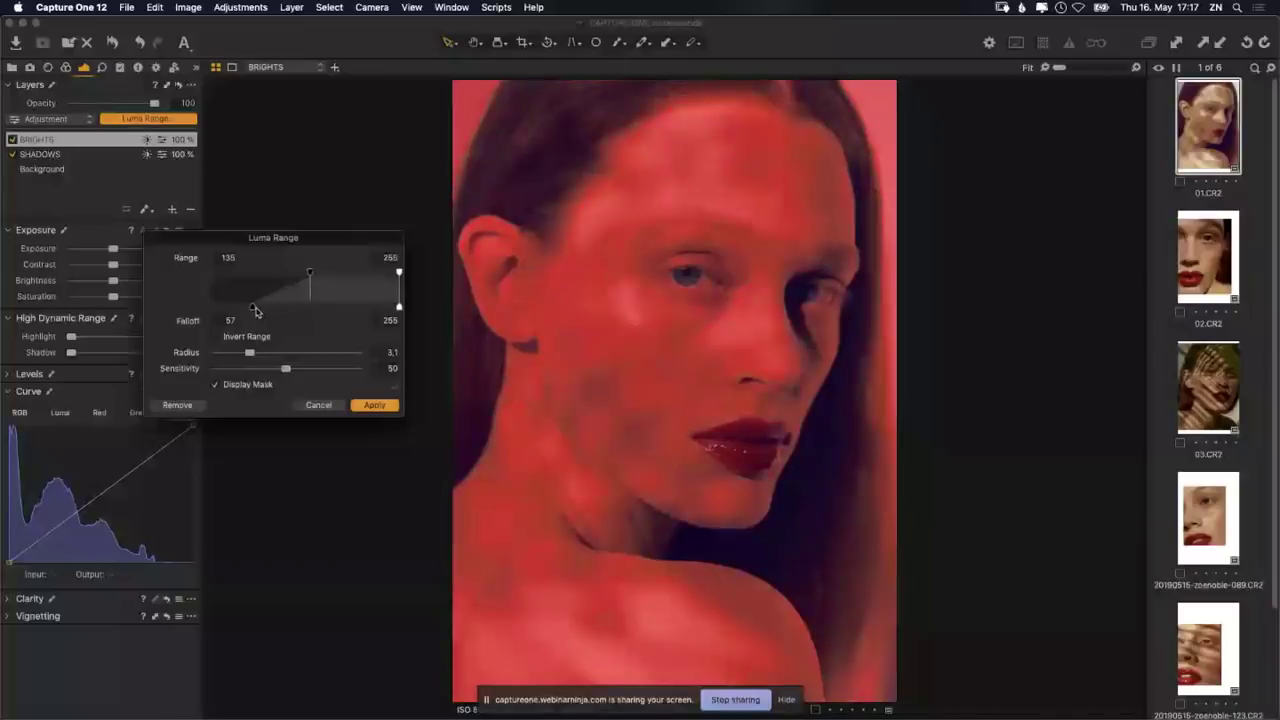
drag(256, 312, 261, 311)
drag(263, 311, 265, 311)
drag(269, 306, 271, 307)
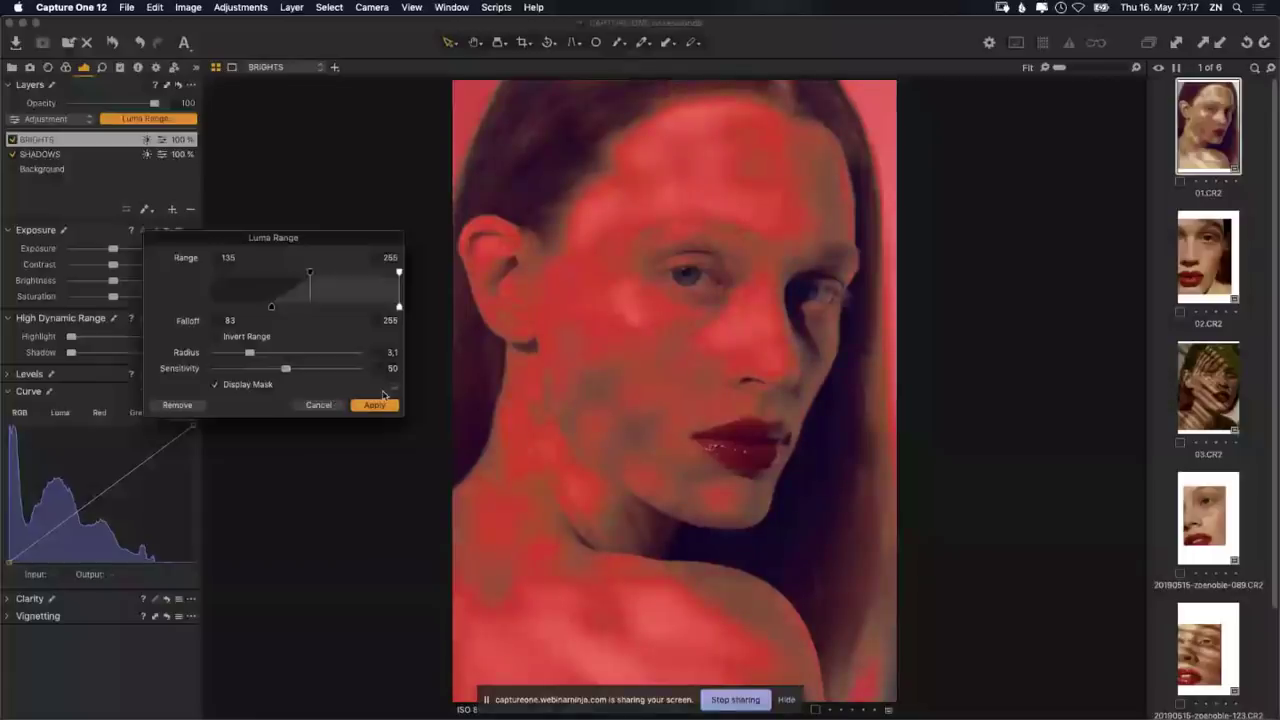
click(385, 407)
click(385, 407)
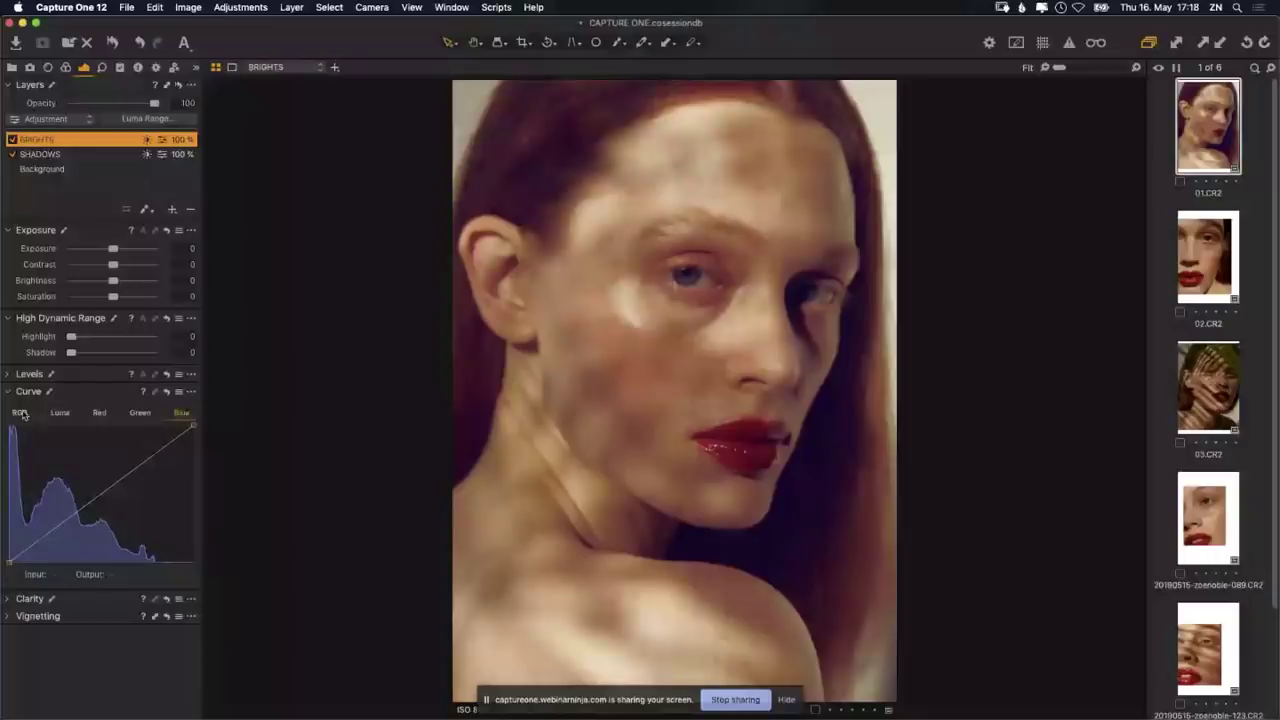
Step: On the BRIGHTS RGB curve, pull the white point down and add a midtone point
click(22, 413)
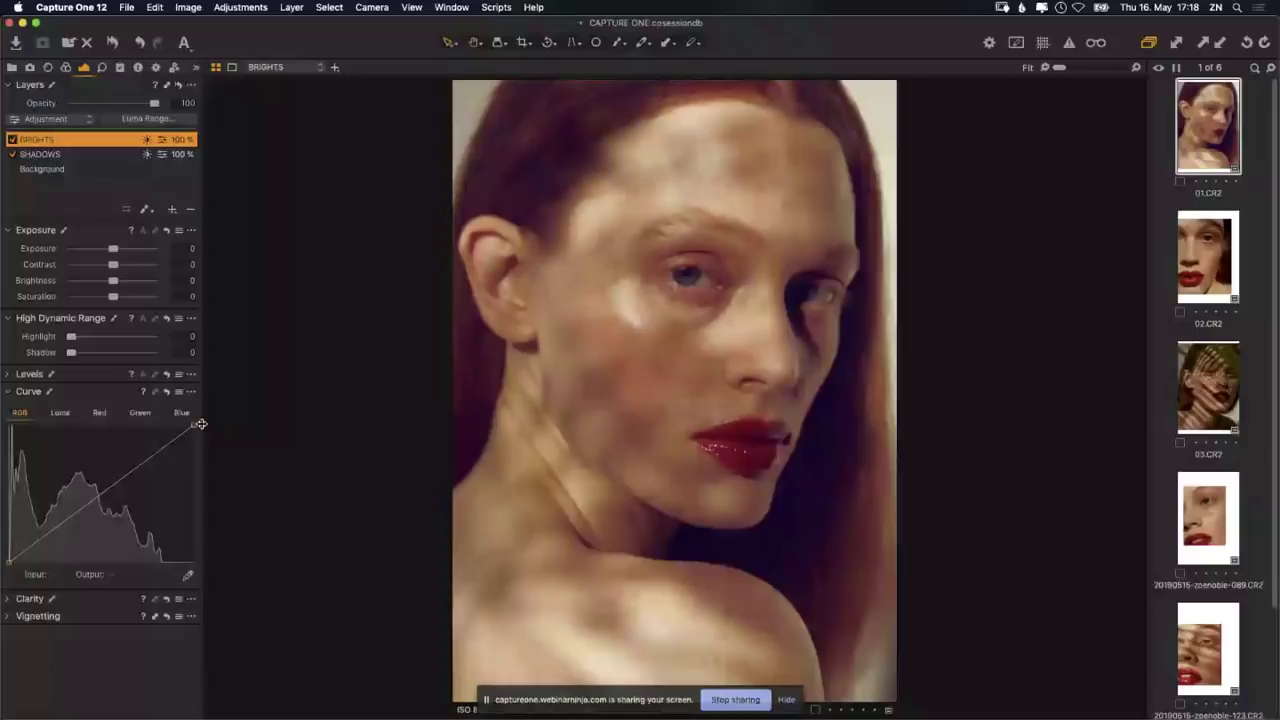
click(198, 426)
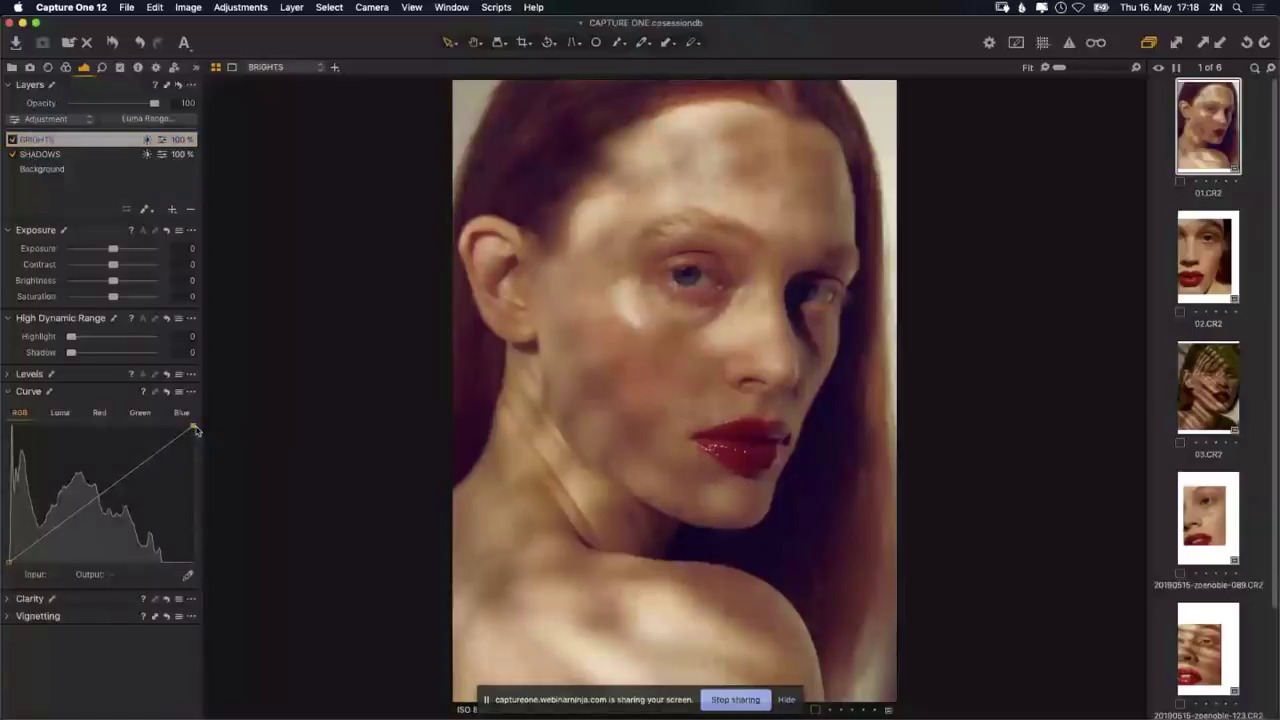
mouse_move(194, 428)
mouse_down()
mouse_move(194, 447)
mouse_move(209, 417)
mouse_move(204, 433)
mouse_up()
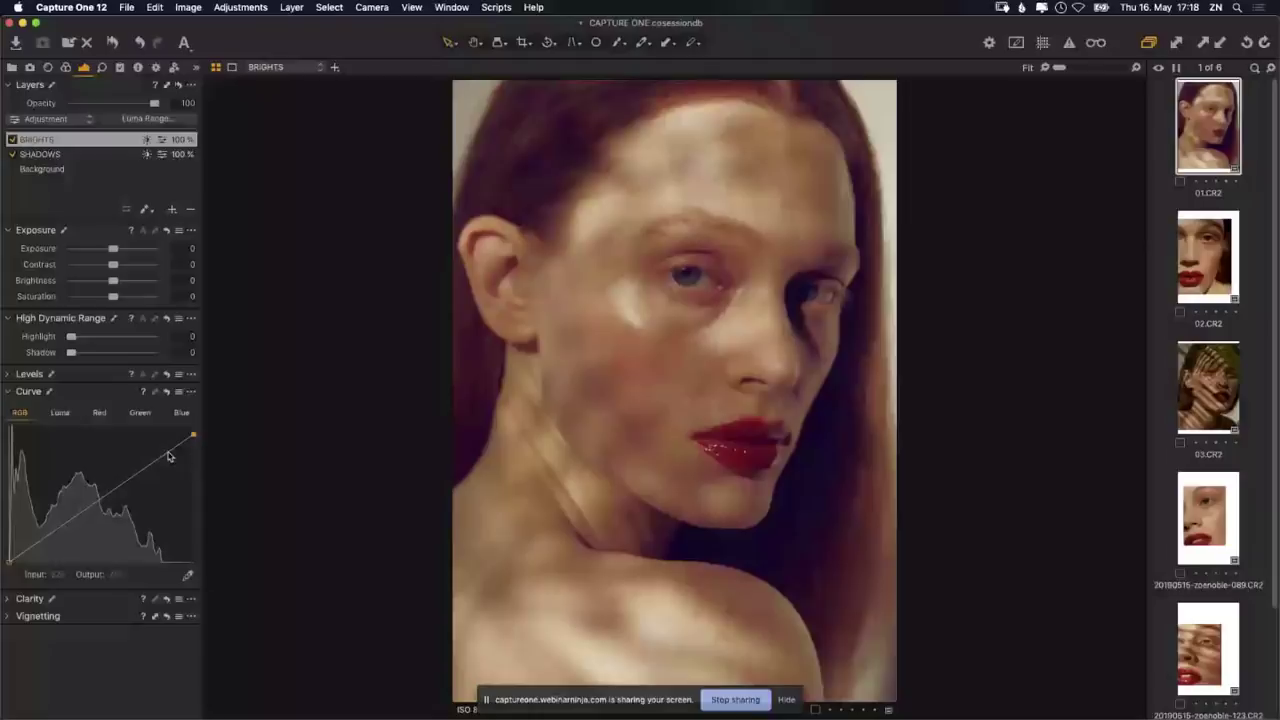
click(164, 453)
drag(164, 453, 163, 457)
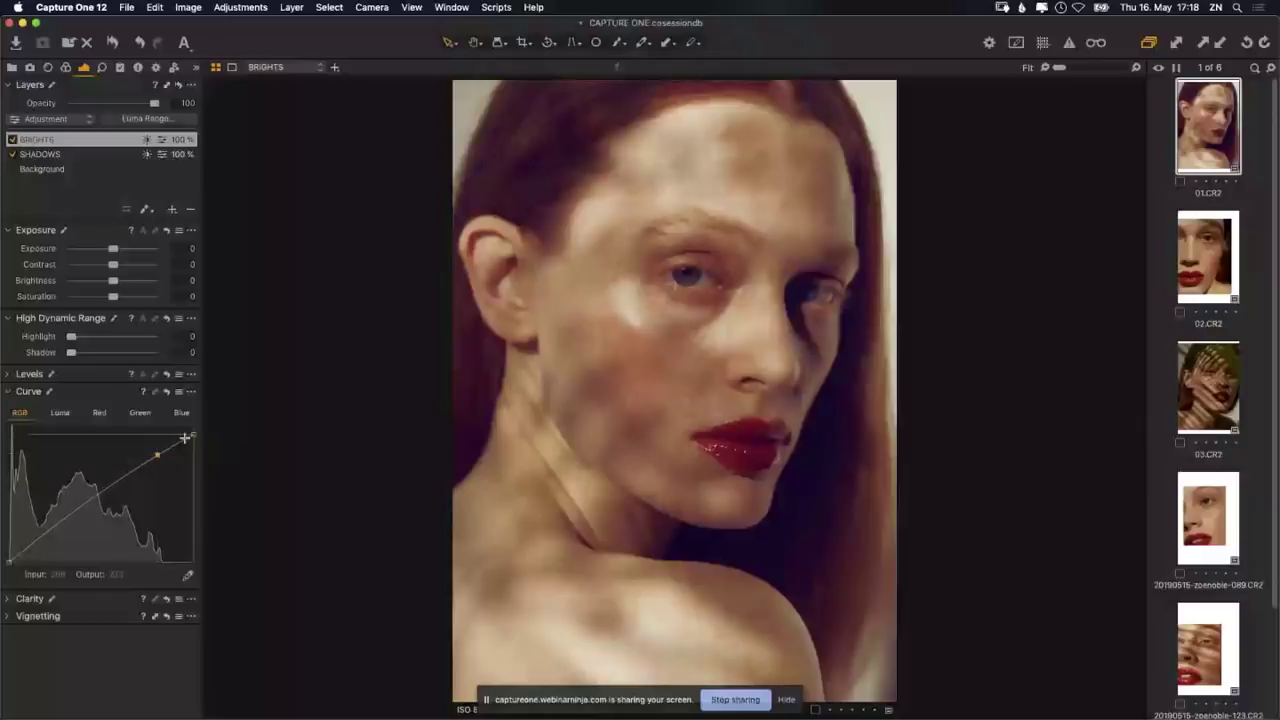
drag(185, 438, 135, 469)
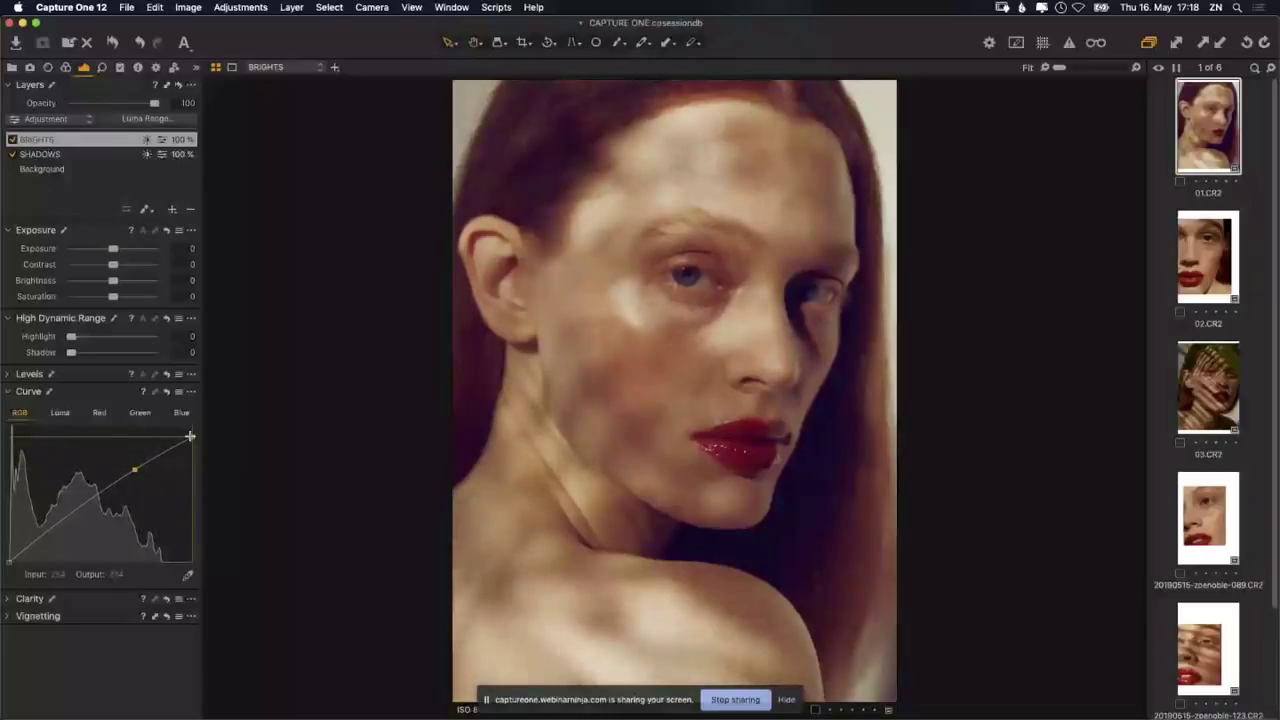
drag(135, 469, 134, 471)
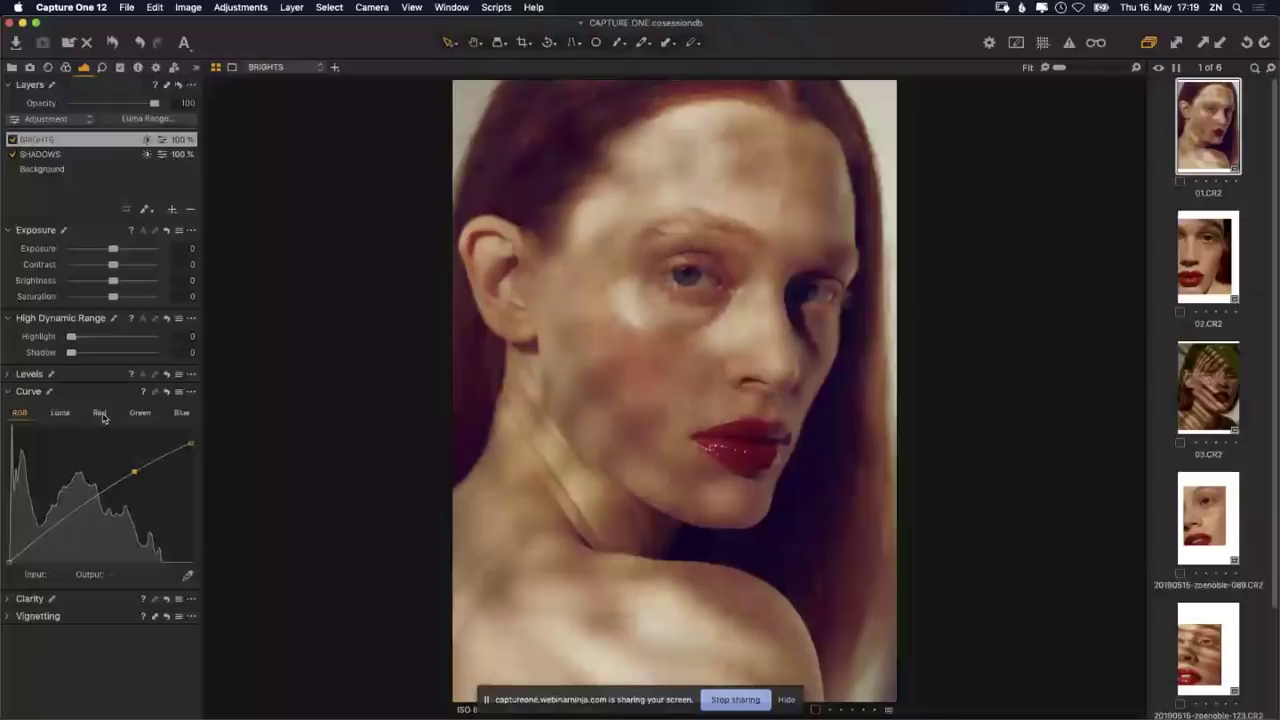
Step: Add control points to the BRIGHTS Red curve and pull the upper one slightly down
click(102, 414)
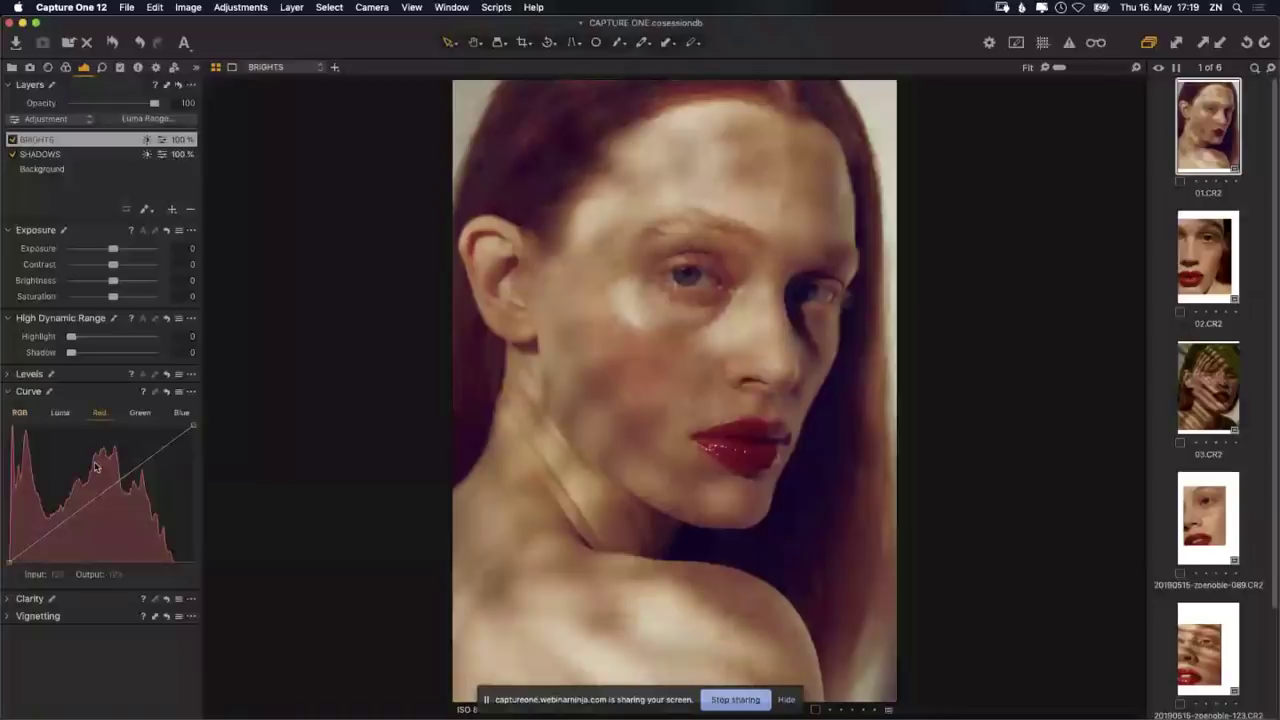
click(60, 526)
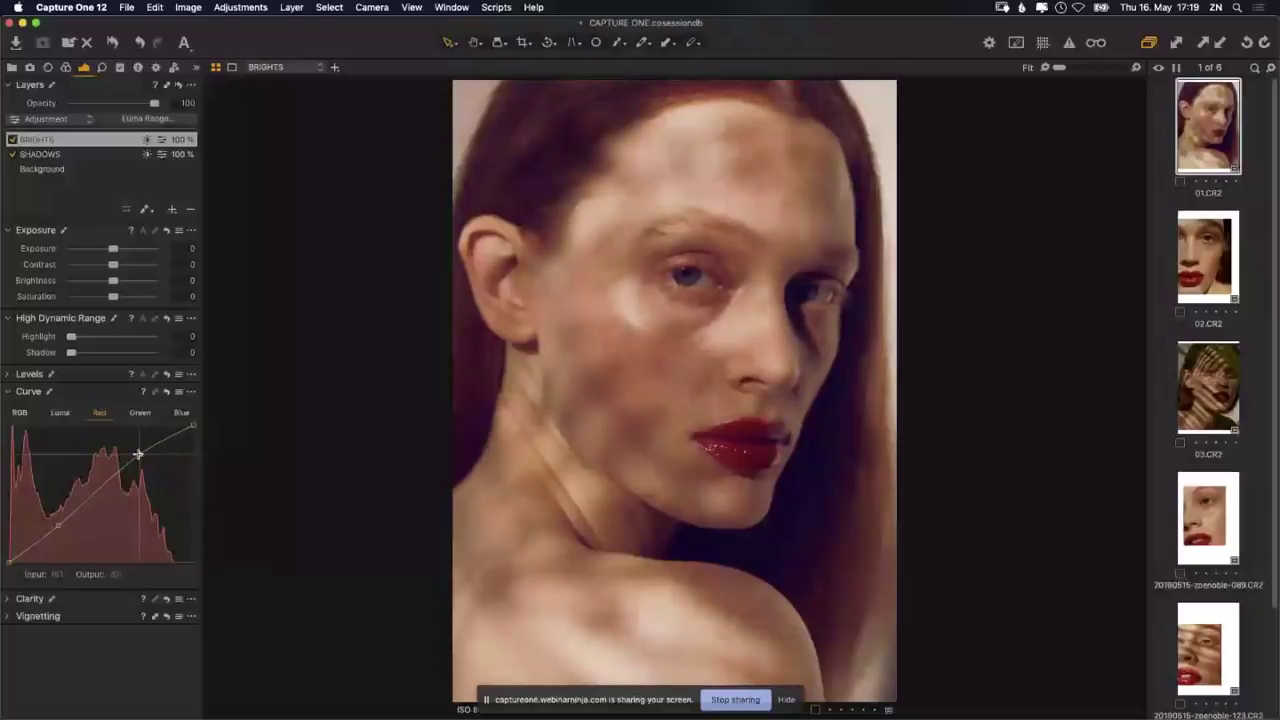
drag(138, 454, 138, 457)
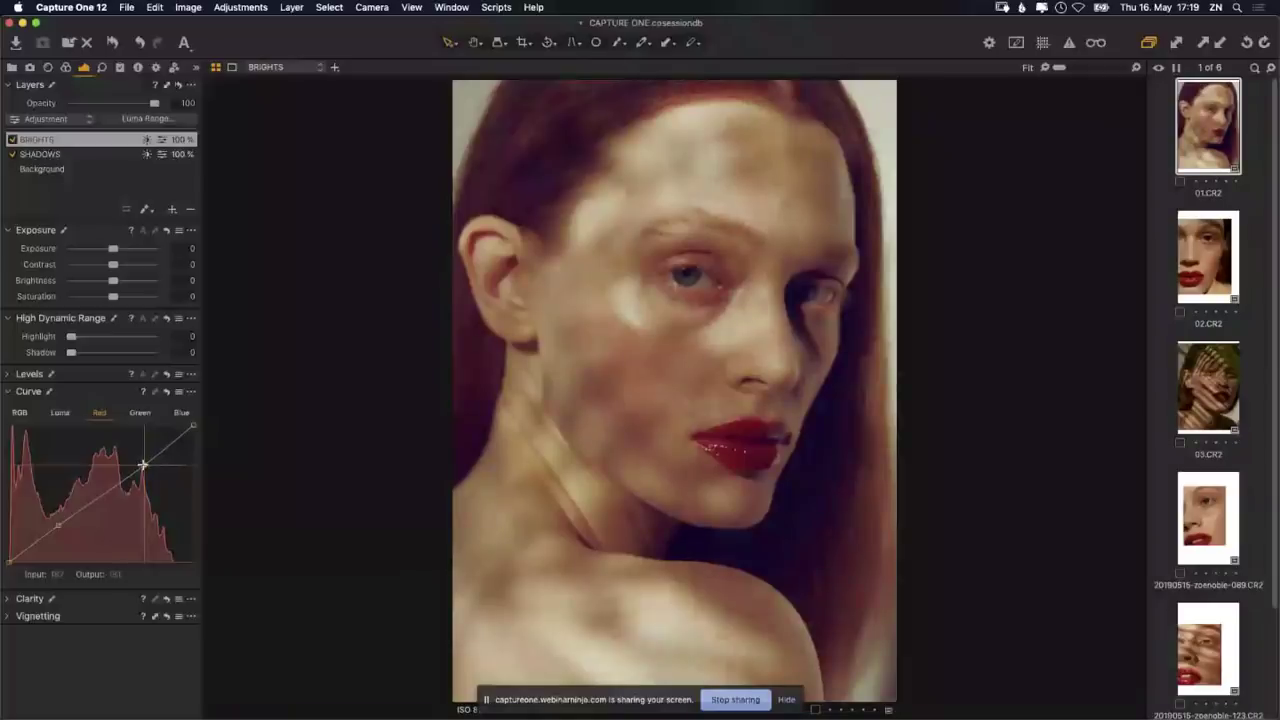
drag(143, 465, 143, 461)
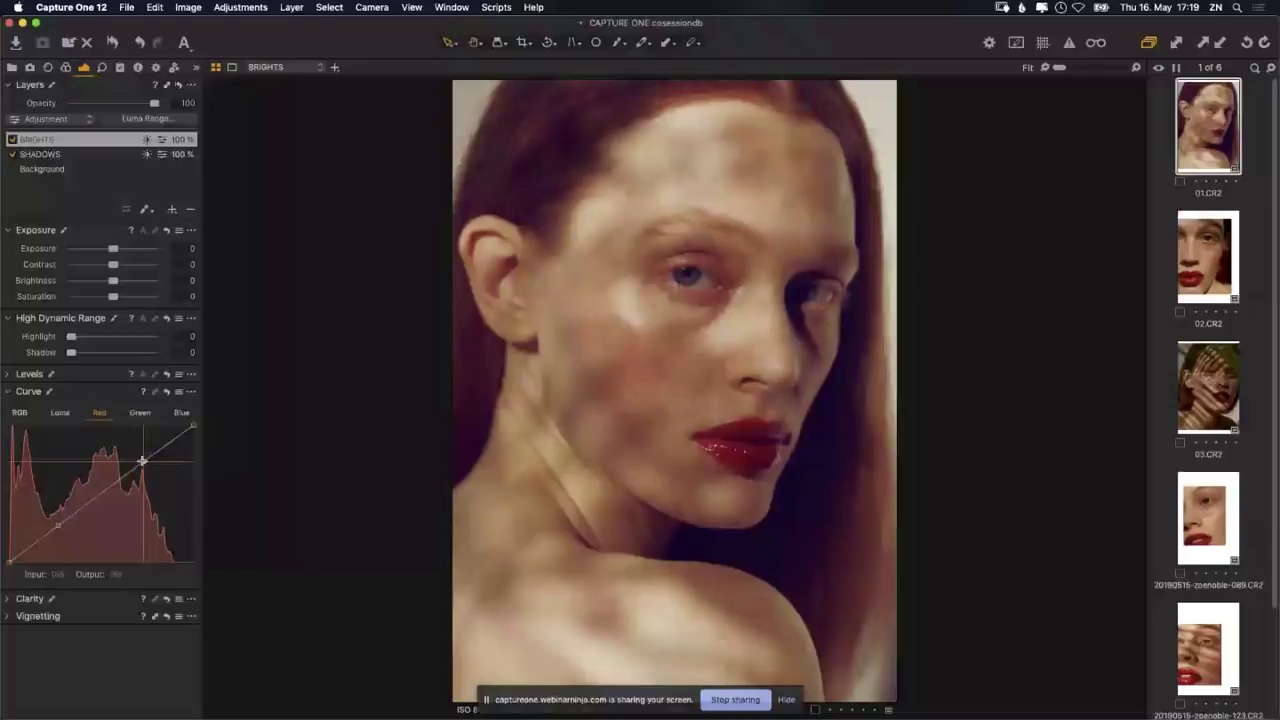
drag(143, 461, 144, 460)
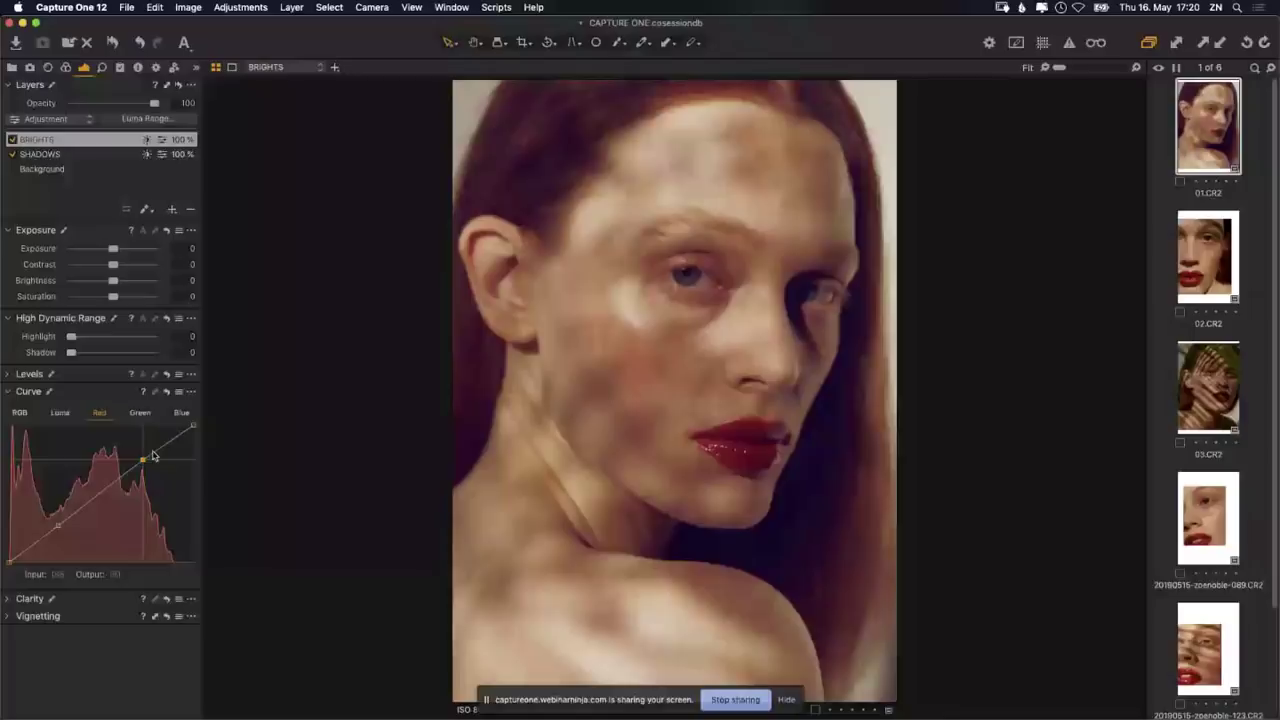
Step: Nudge the upper Red curve point a little lower and slightly left
drag(141, 456, 142, 460)
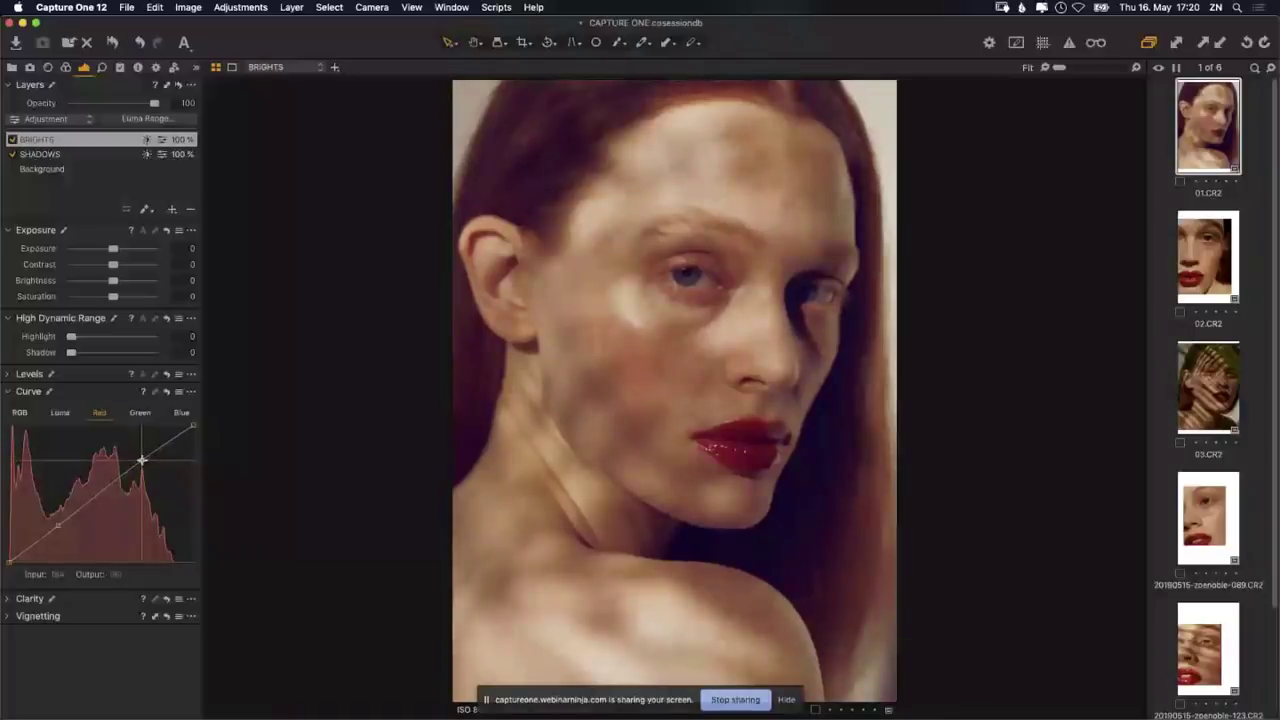
drag(142, 460, 142, 462)
drag(142, 462, 139, 467)
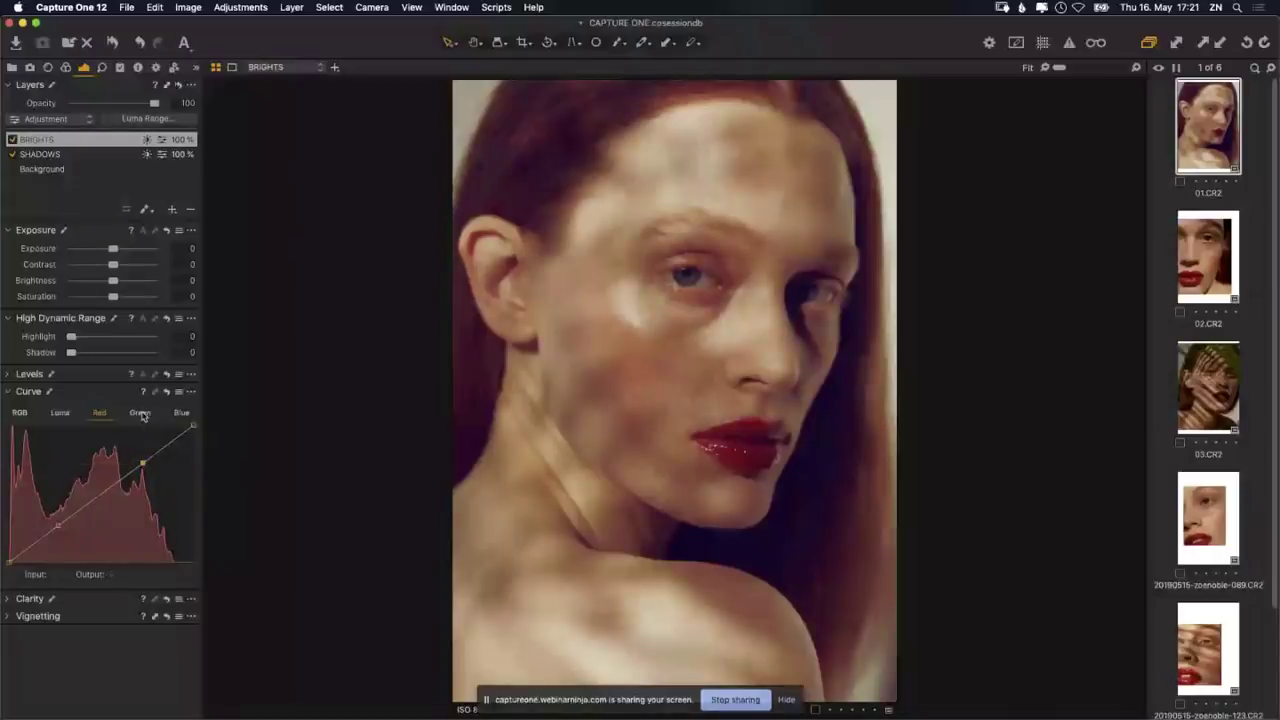
Step: Add a point on the BRIGHTS Green curve and drag it slightly down to warm the skin
click(141, 413)
click(147, 457)
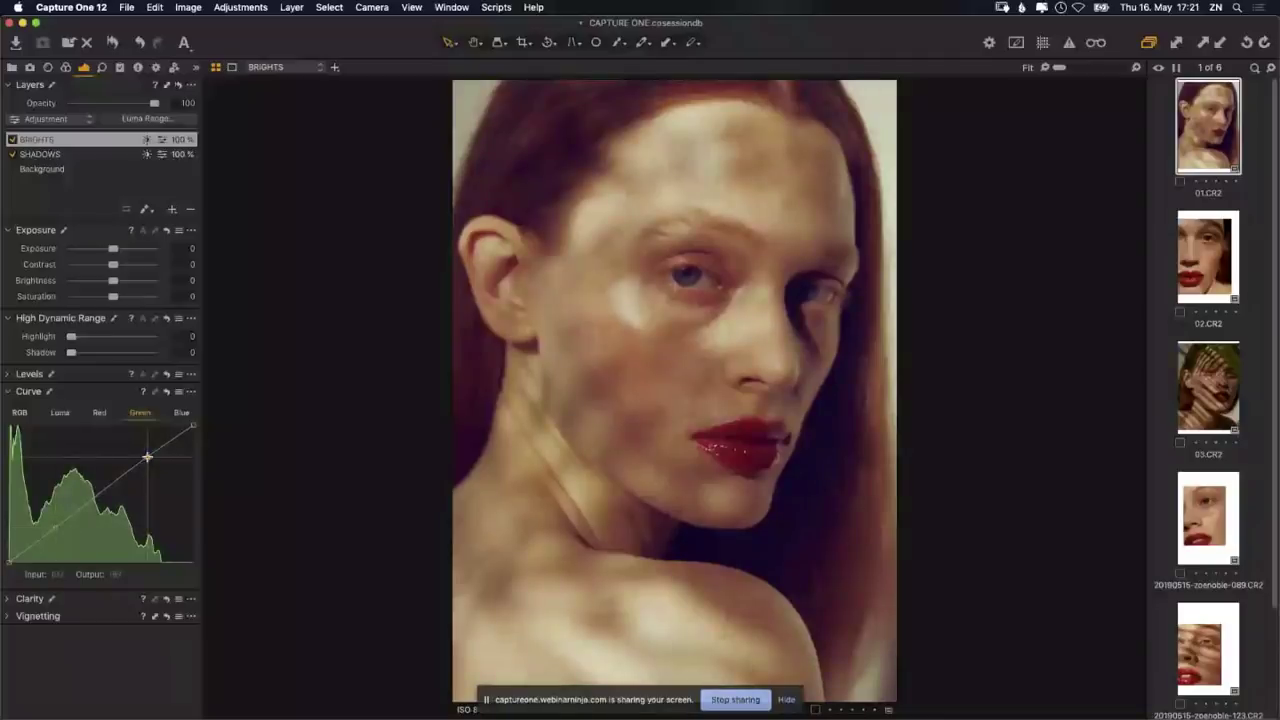
drag(147, 457, 144, 466)
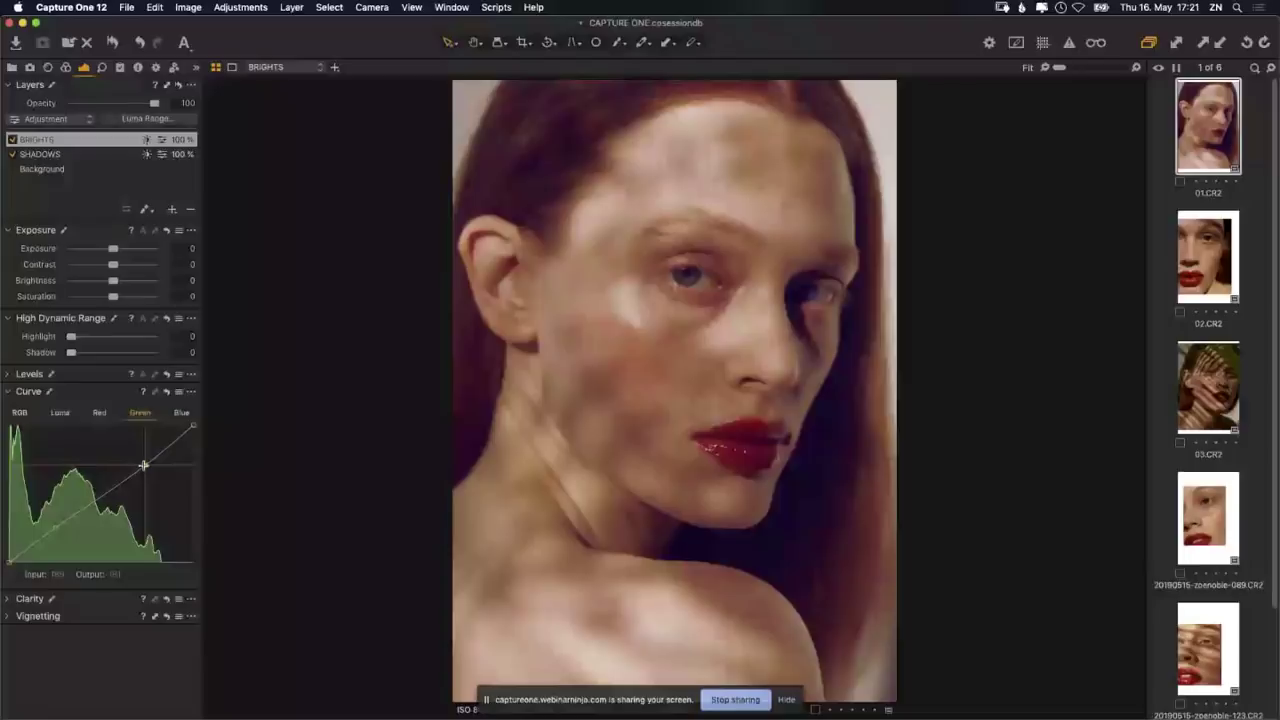
click(144, 465)
Step: Test points on the BRIGHTS Blue curve, then remove them, leaving a straight diagonal
click(181, 413)
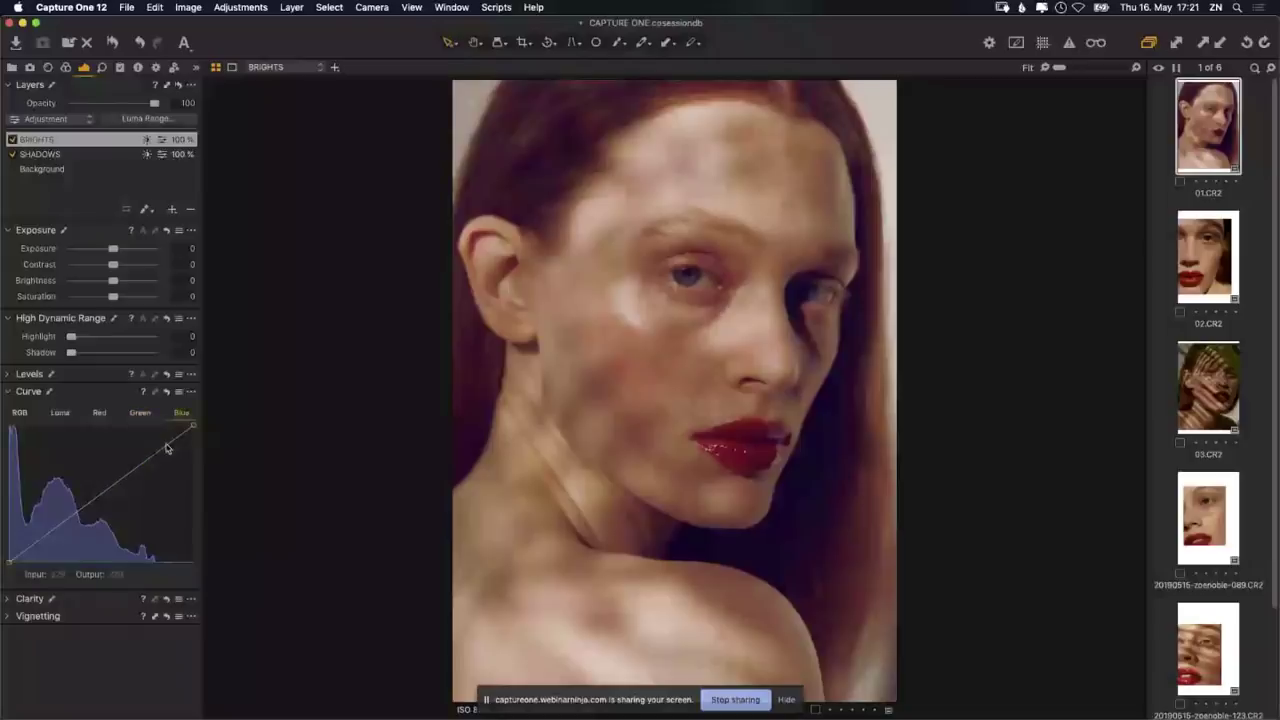
click(54, 529)
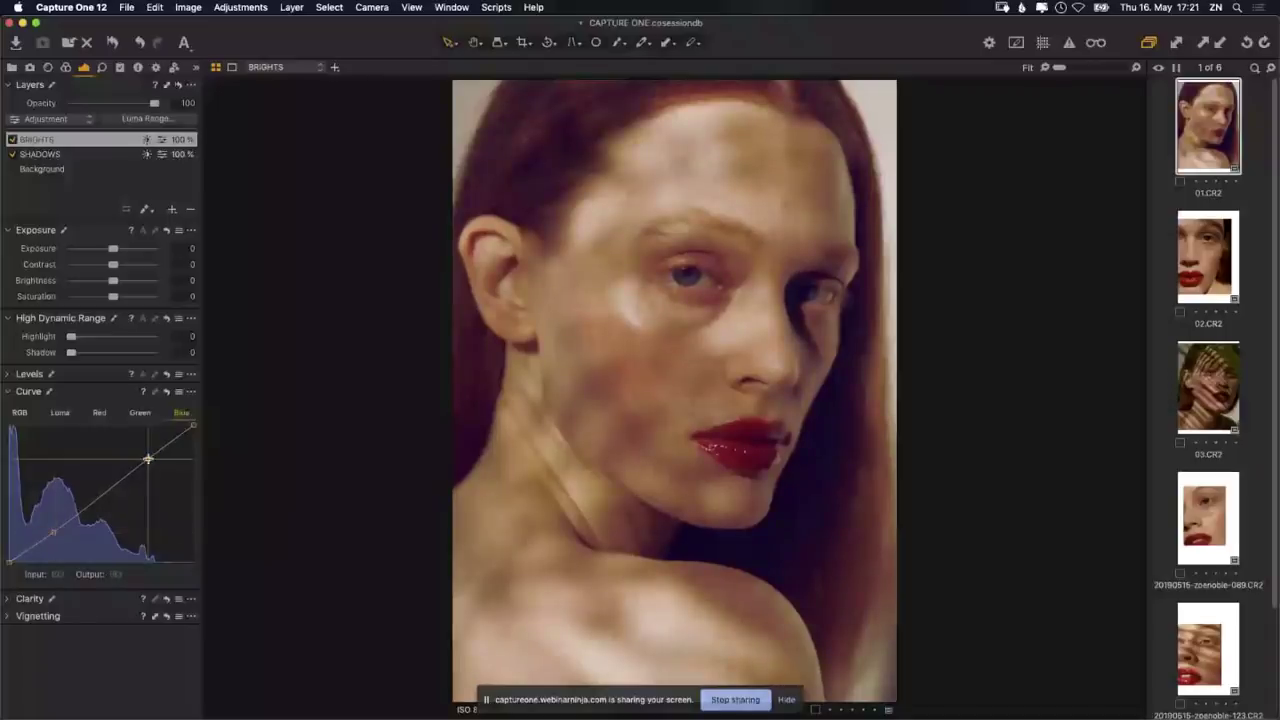
drag(147, 459, 150, 455)
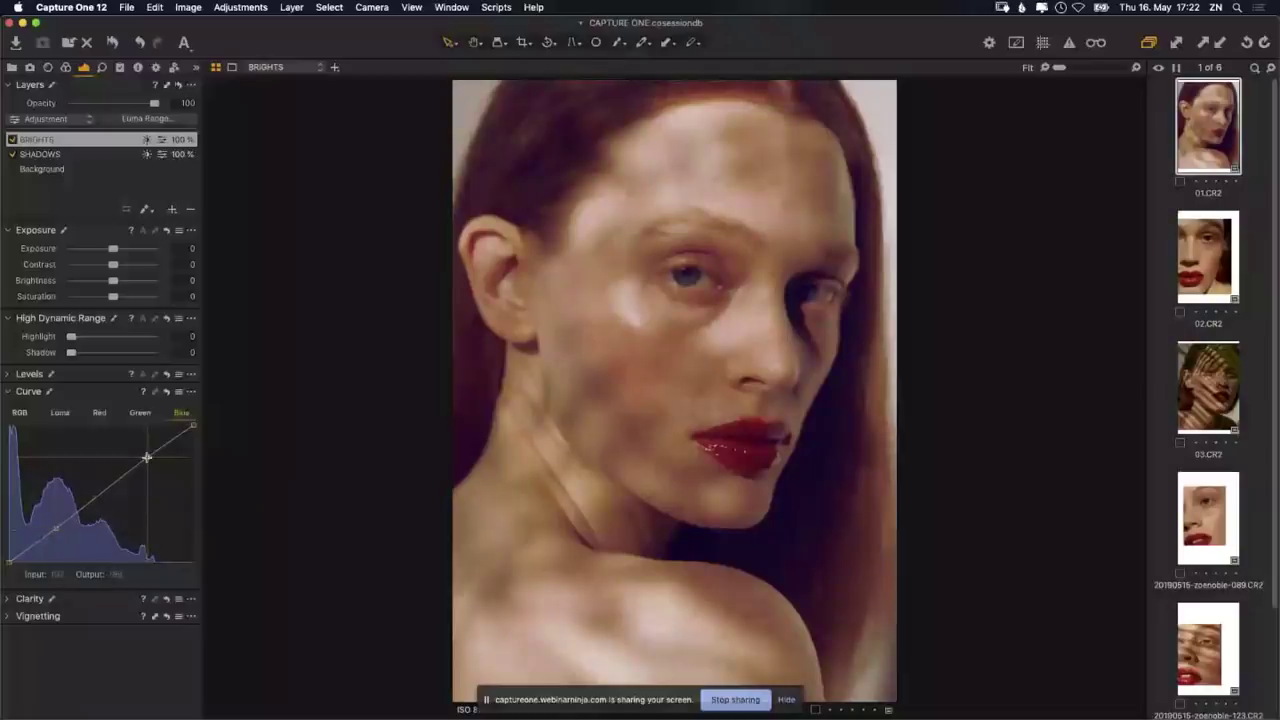
drag(147, 457, 148, 458)
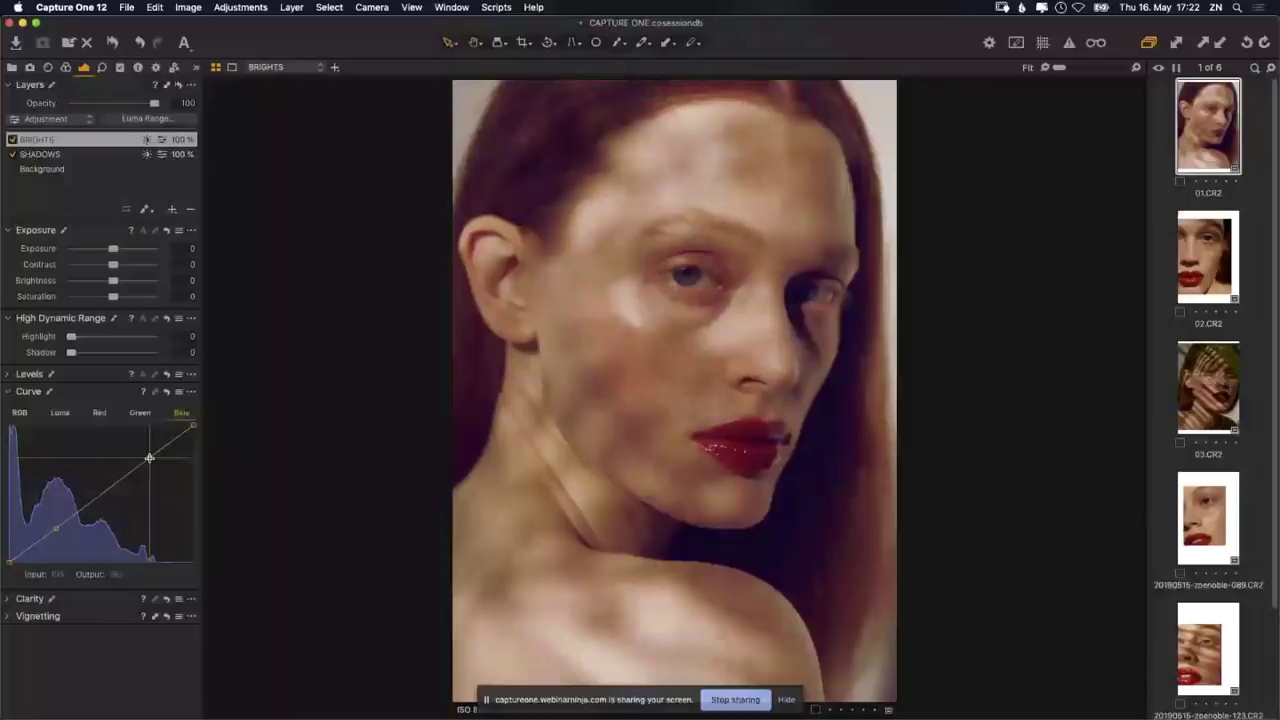
drag(149, 457, 142, 634)
drag(56, 527, 105, 591)
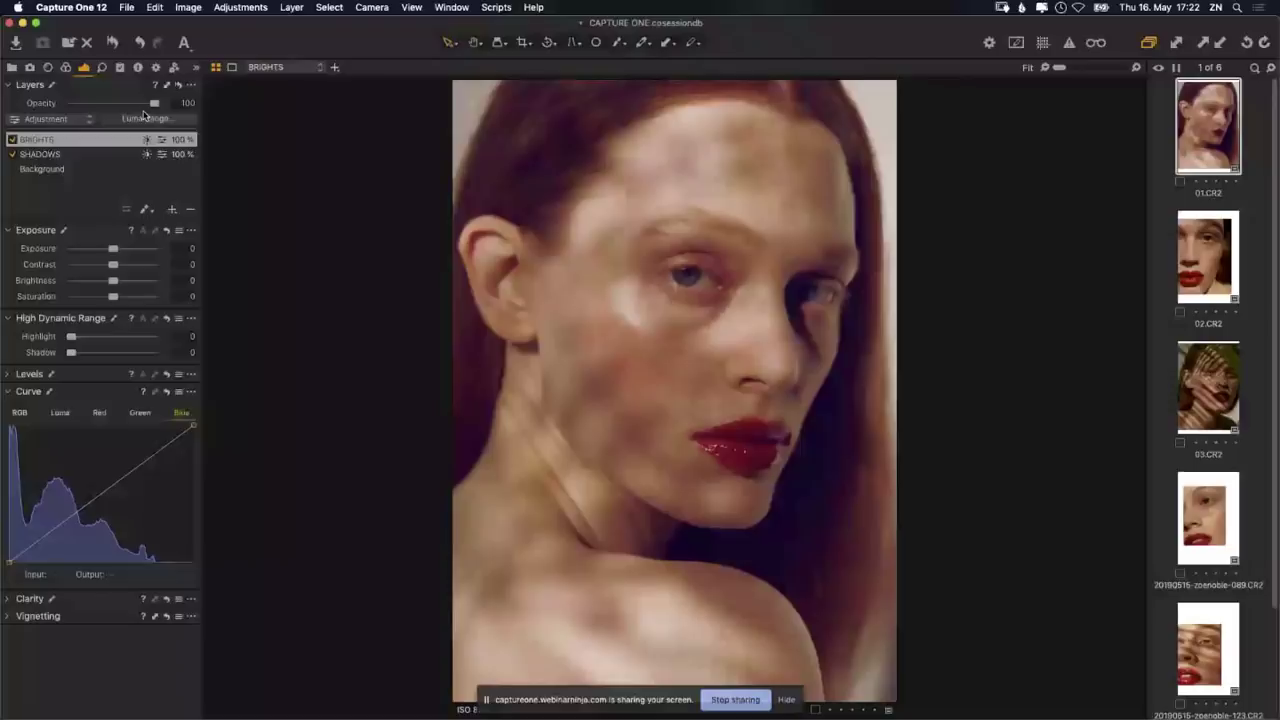
Step: Set the BRIGHTS layer opacity to about 85%
drag(153, 104, 113, 114)
click(113, 114)
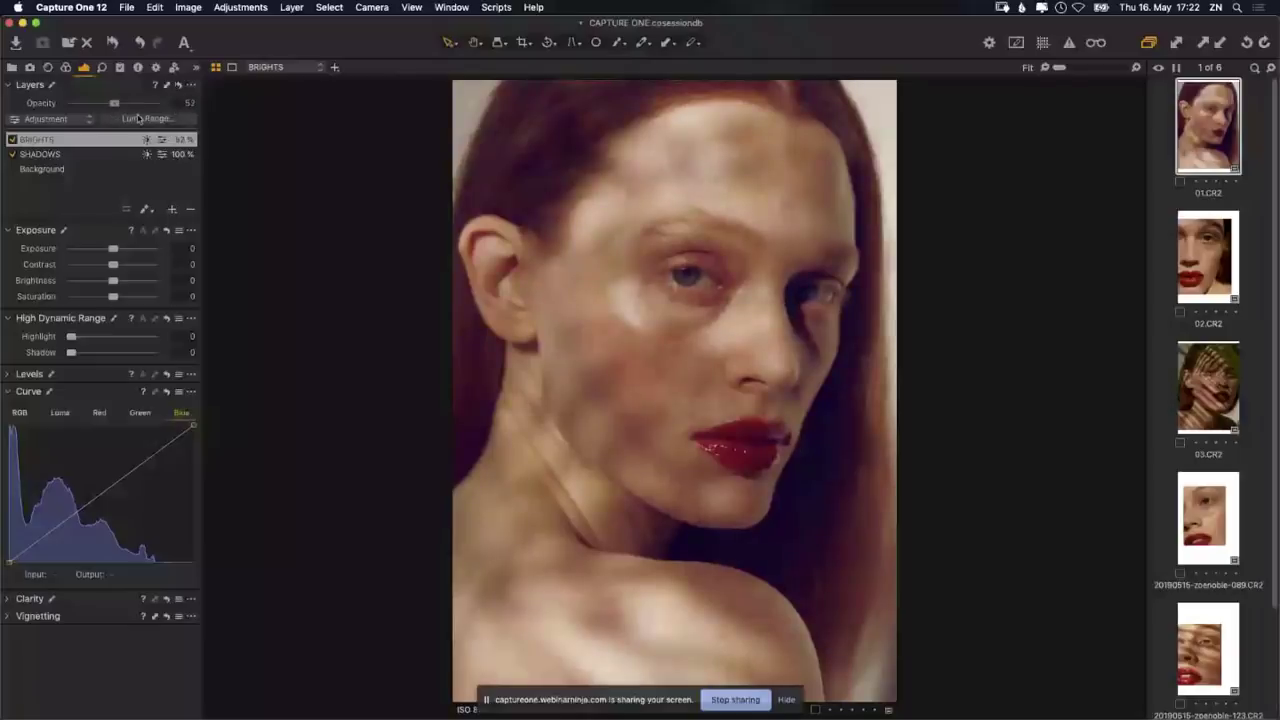
drag(139, 118, 143, 118)
Step: Select the SHADOWS layer and lower its opacity to 64%
click(87, 156)
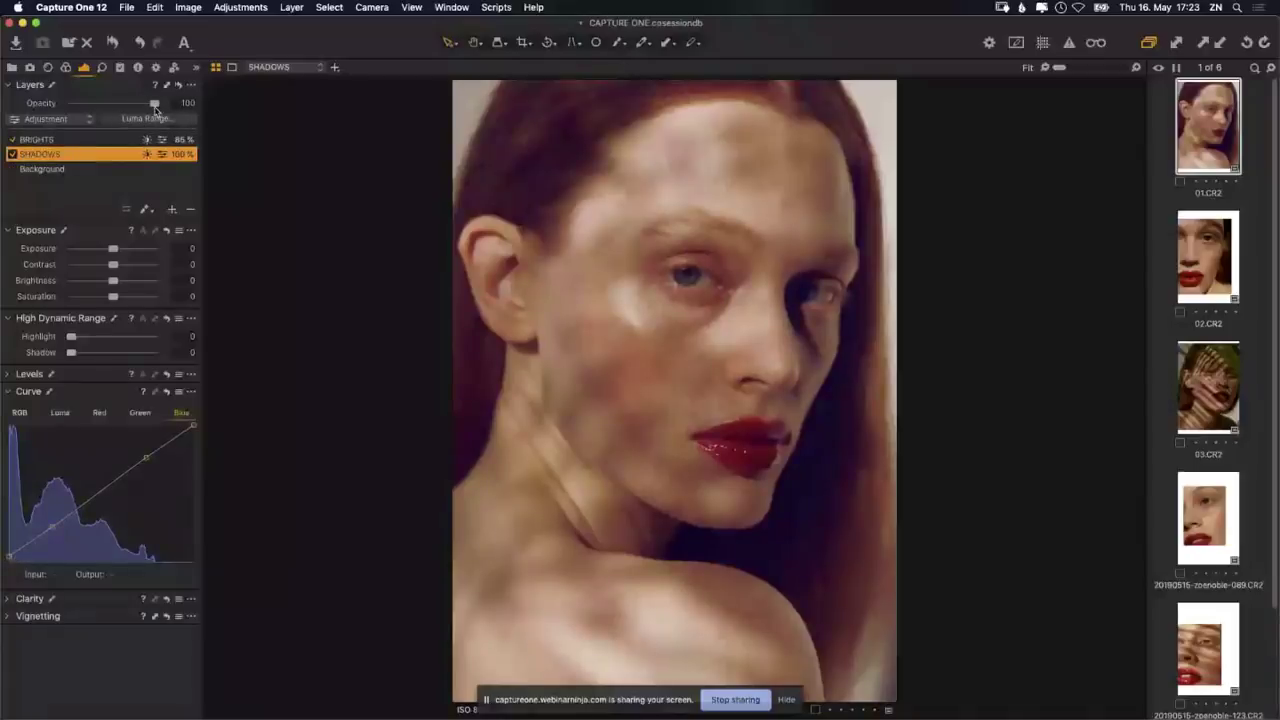
drag(155, 104, 67, 119)
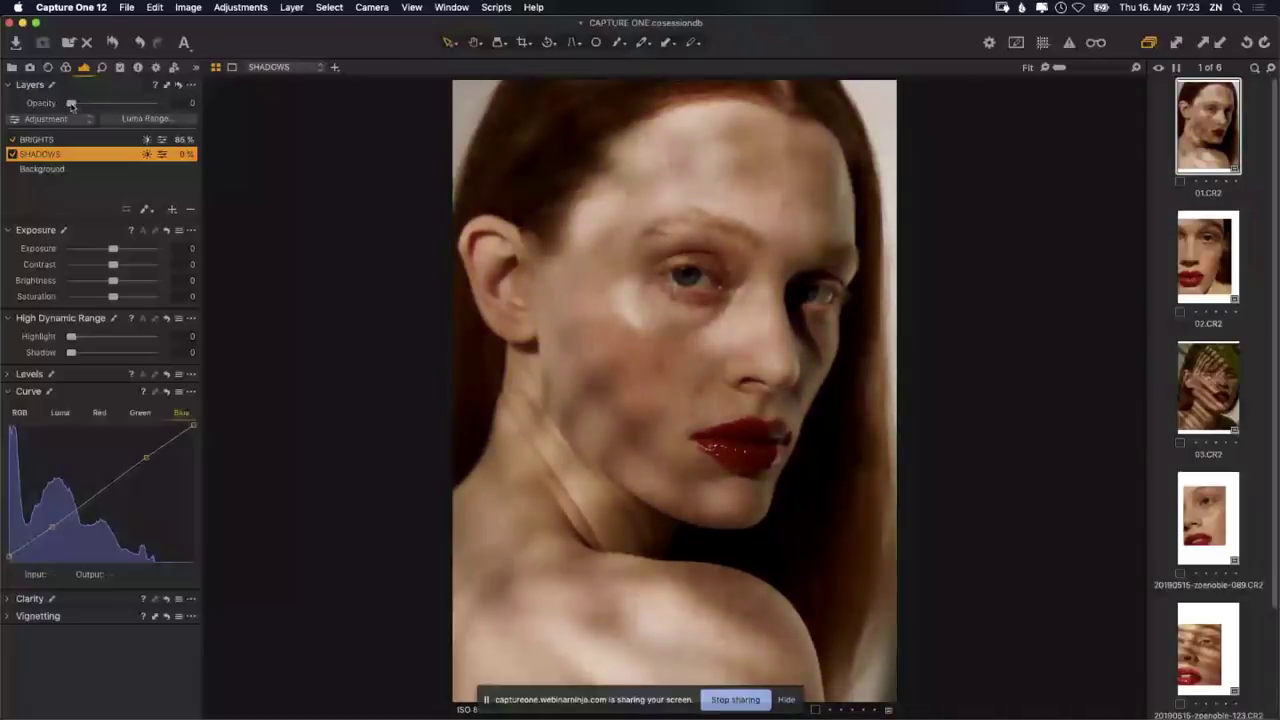
drag(71, 104, 174, 120)
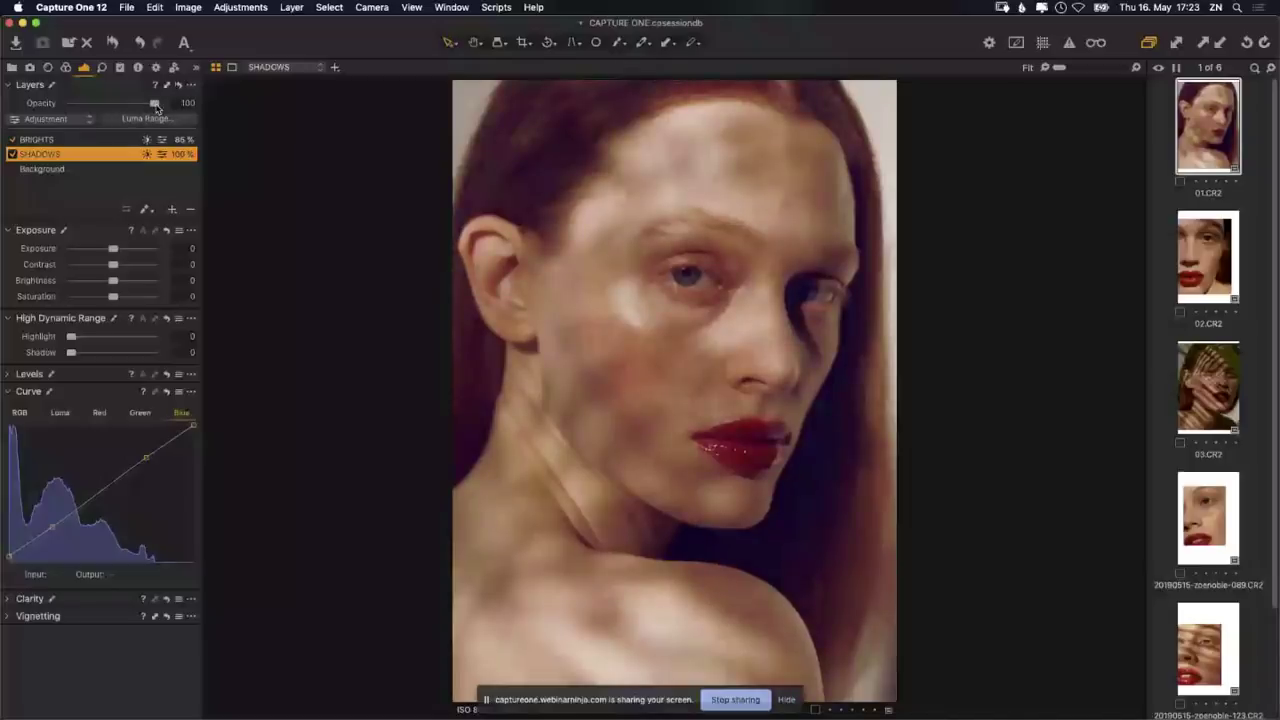
drag(155, 105, 126, 108)
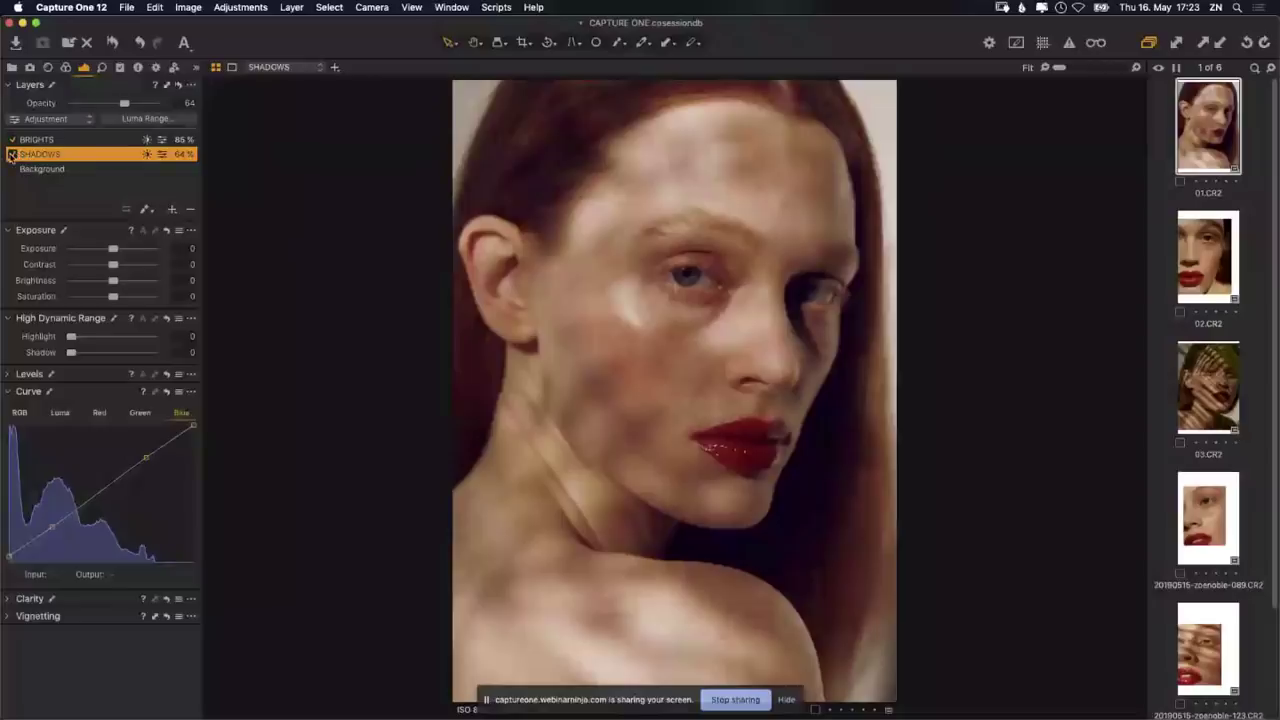
click(12, 154)
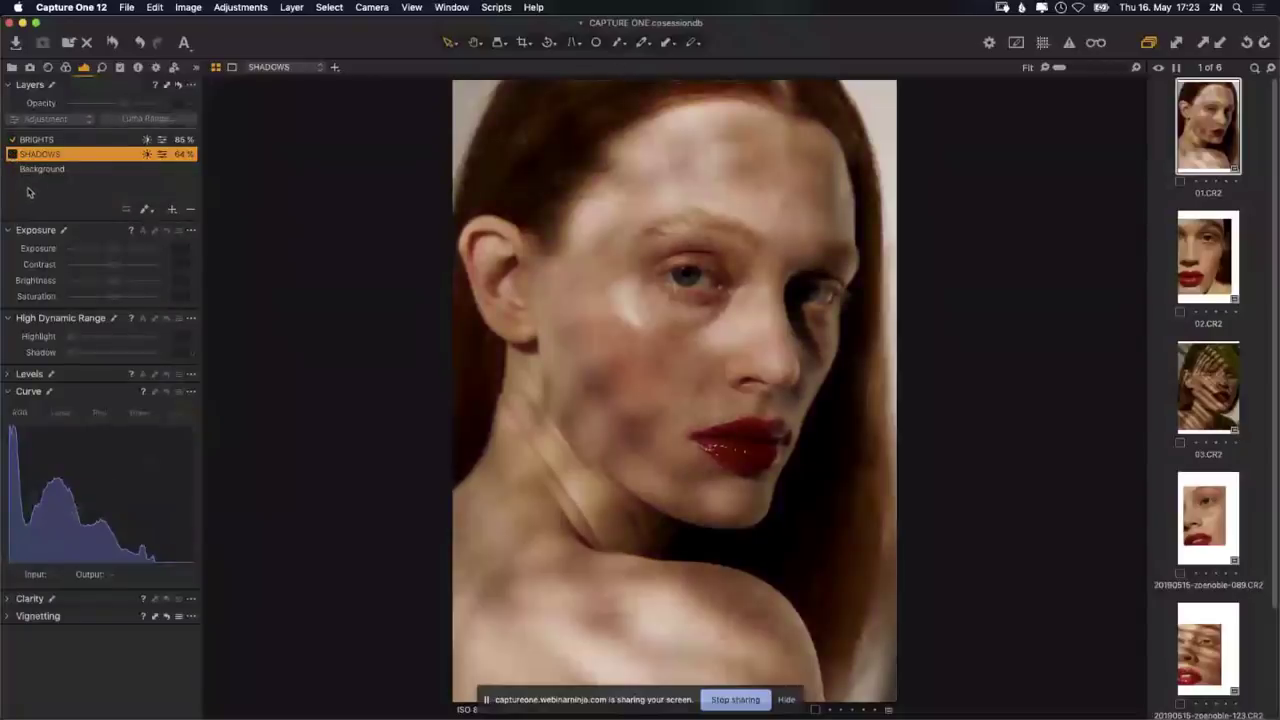
click(12, 140)
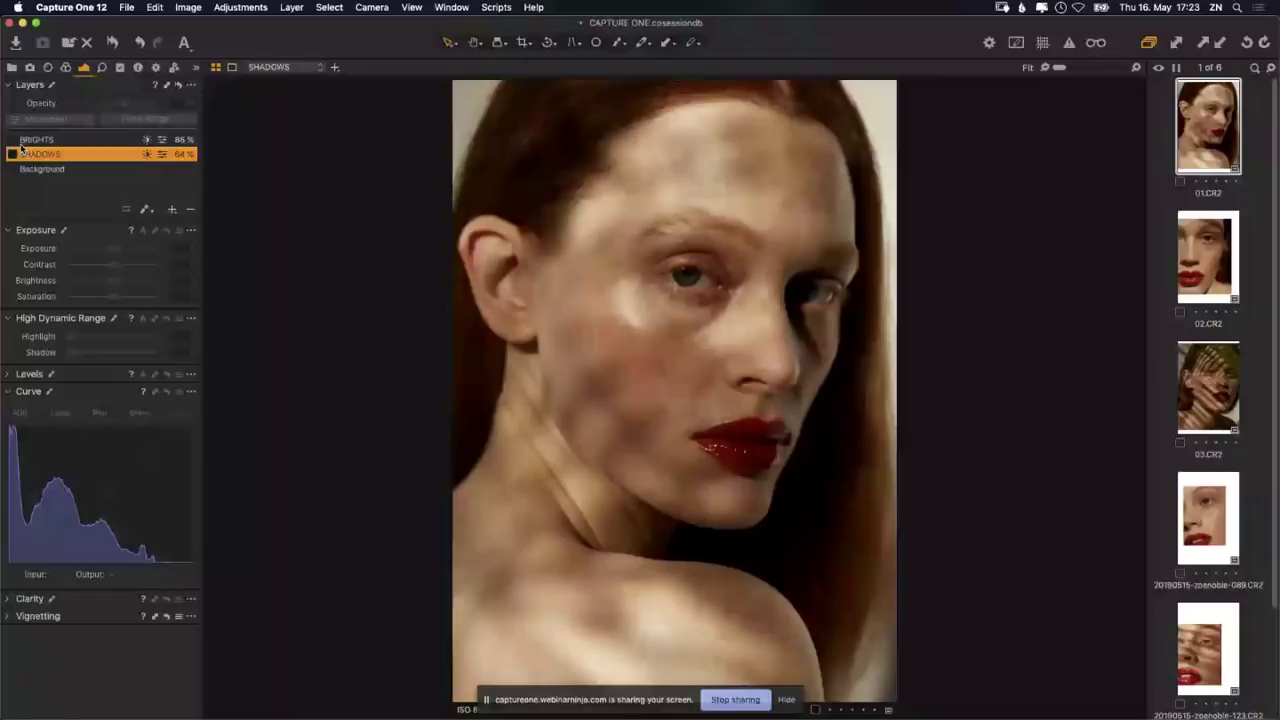
click(12, 140)
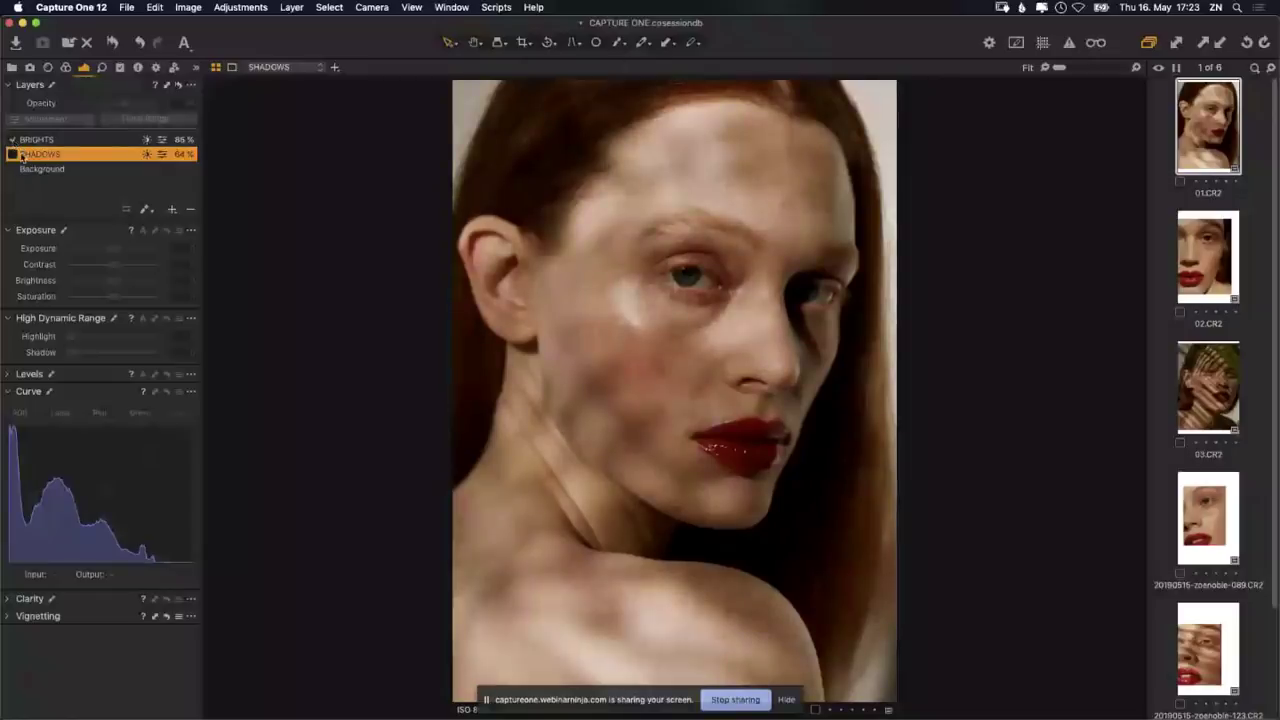
click(12, 154)
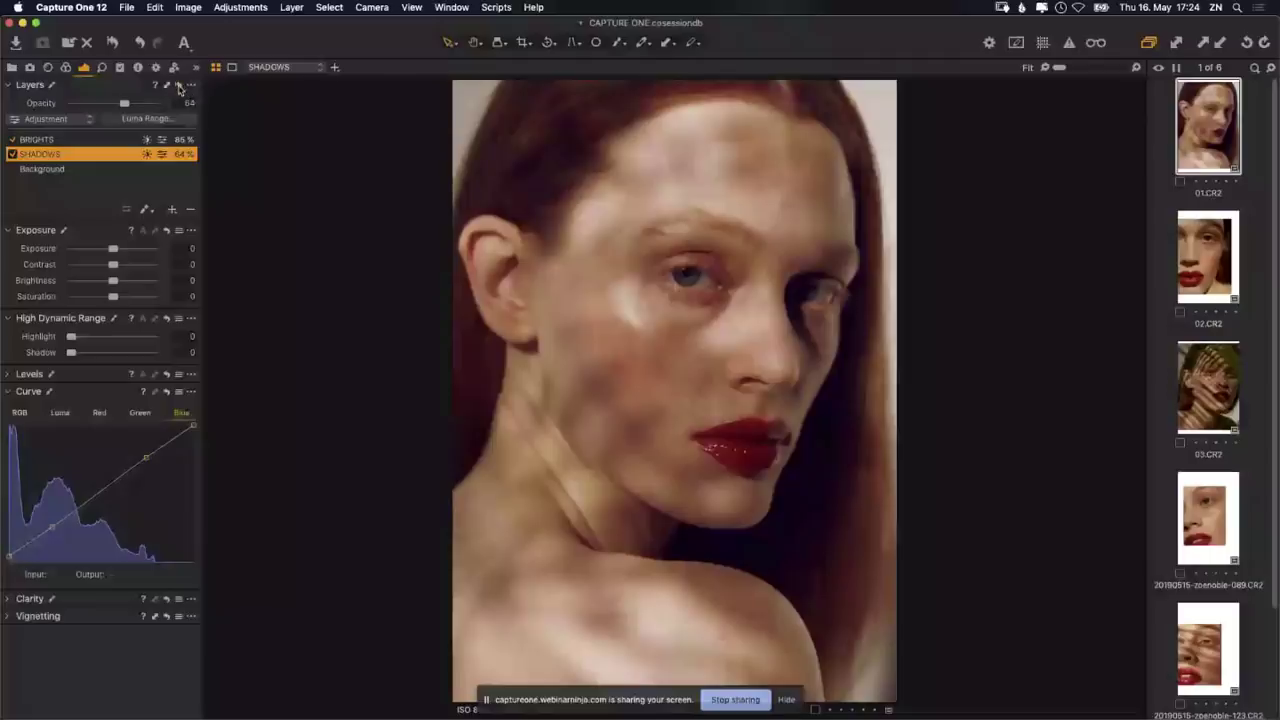
click(177, 86)
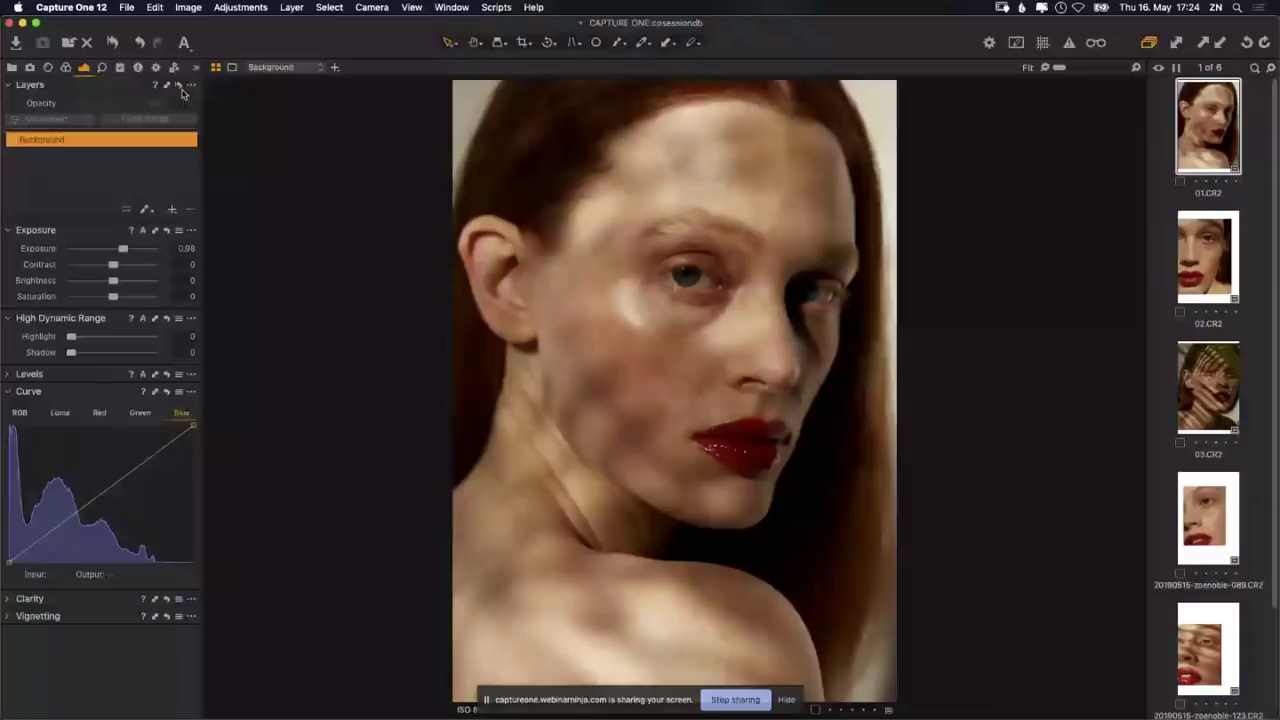
key(super+z)
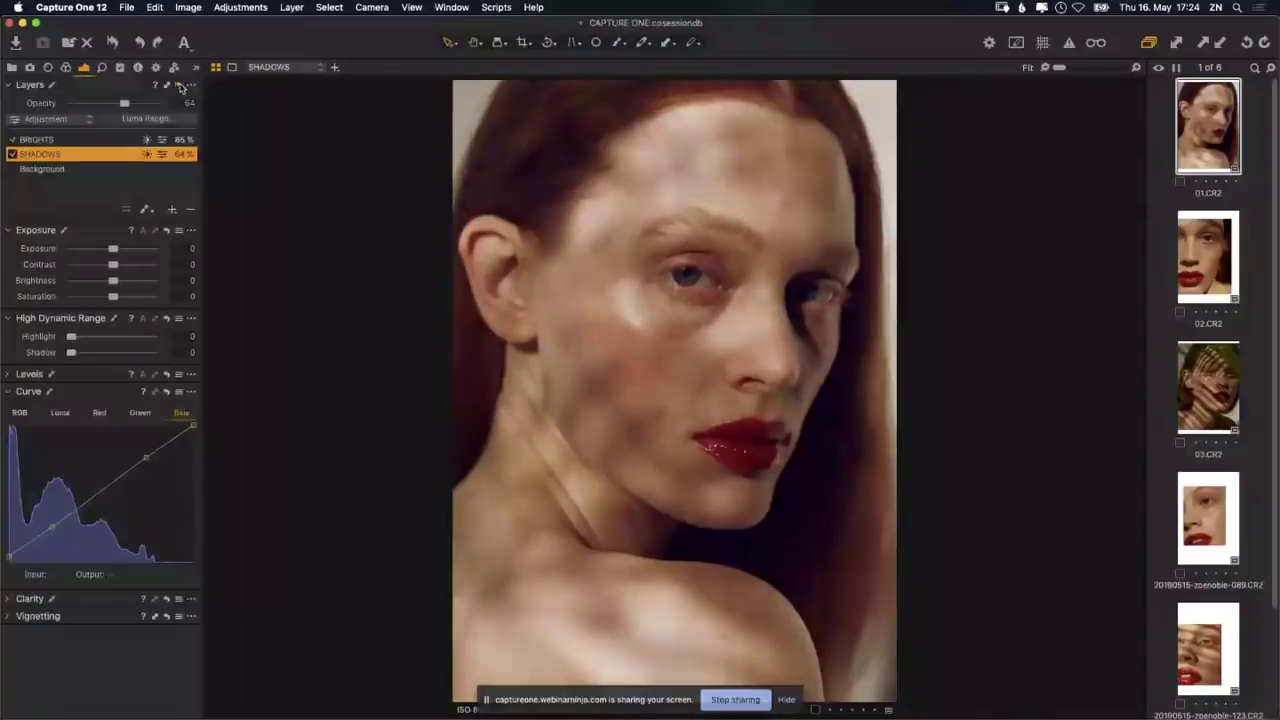
click(179, 87)
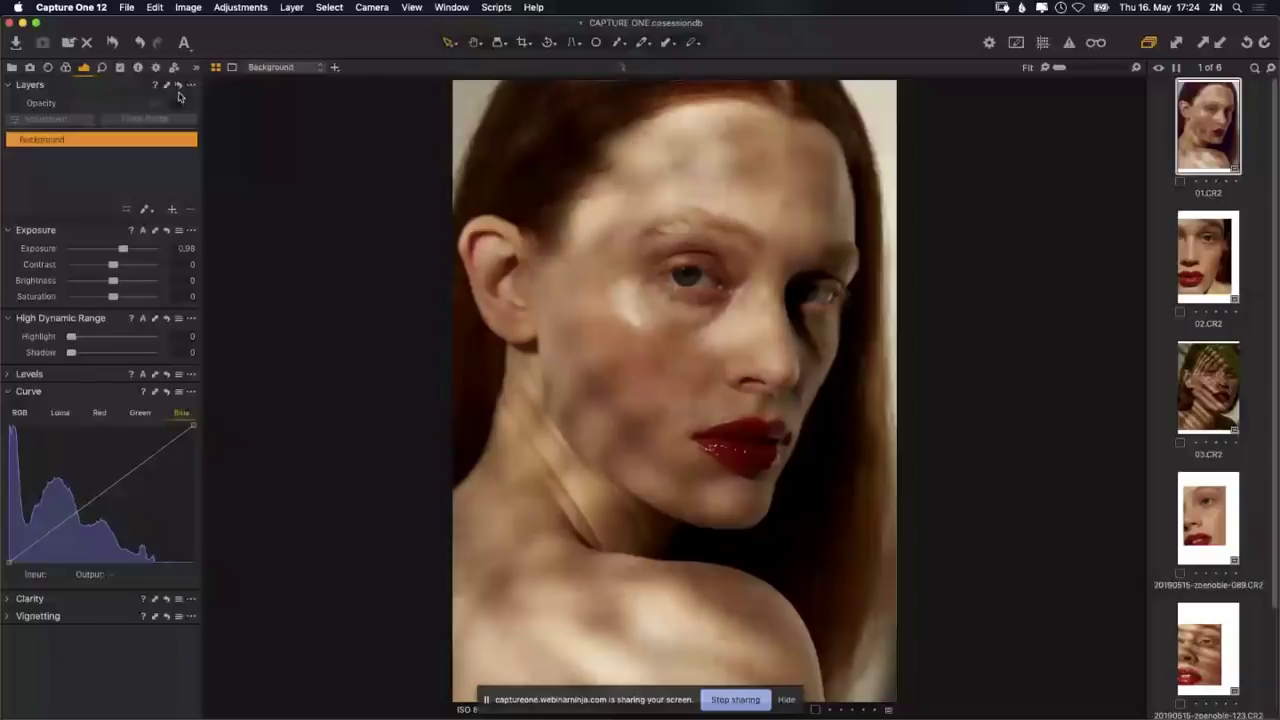
key(super+z)
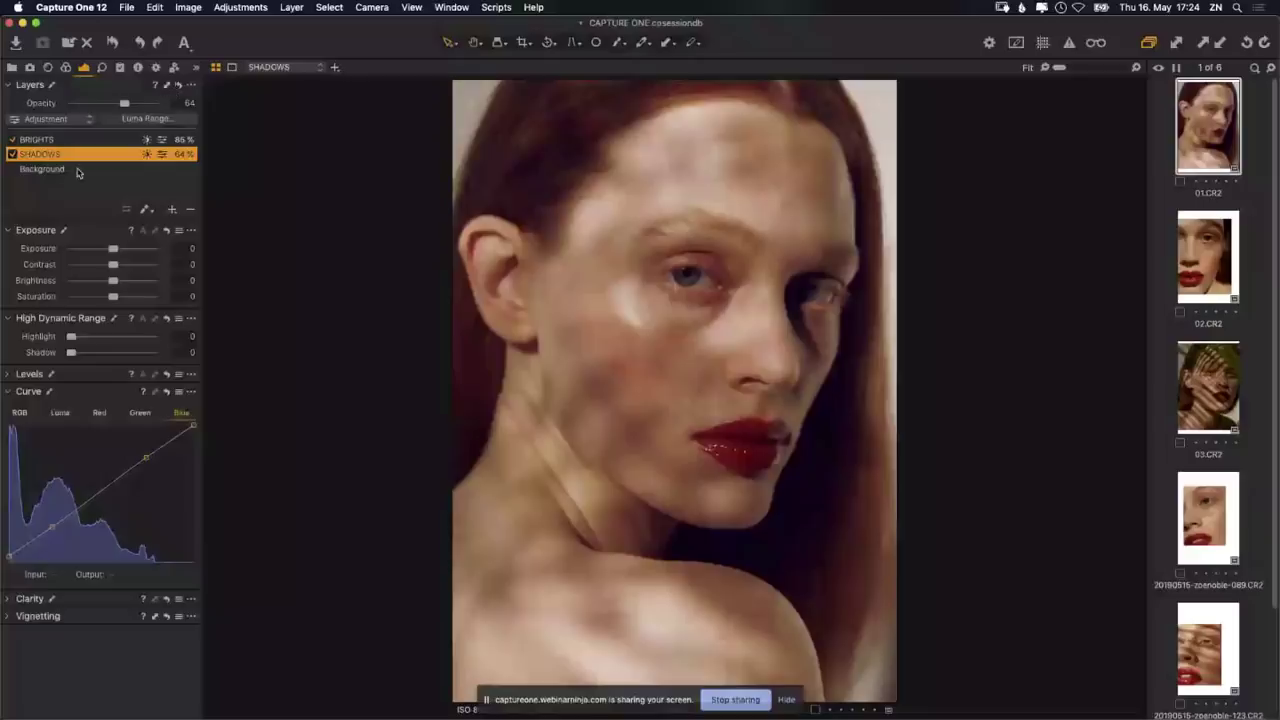
click(12, 155)
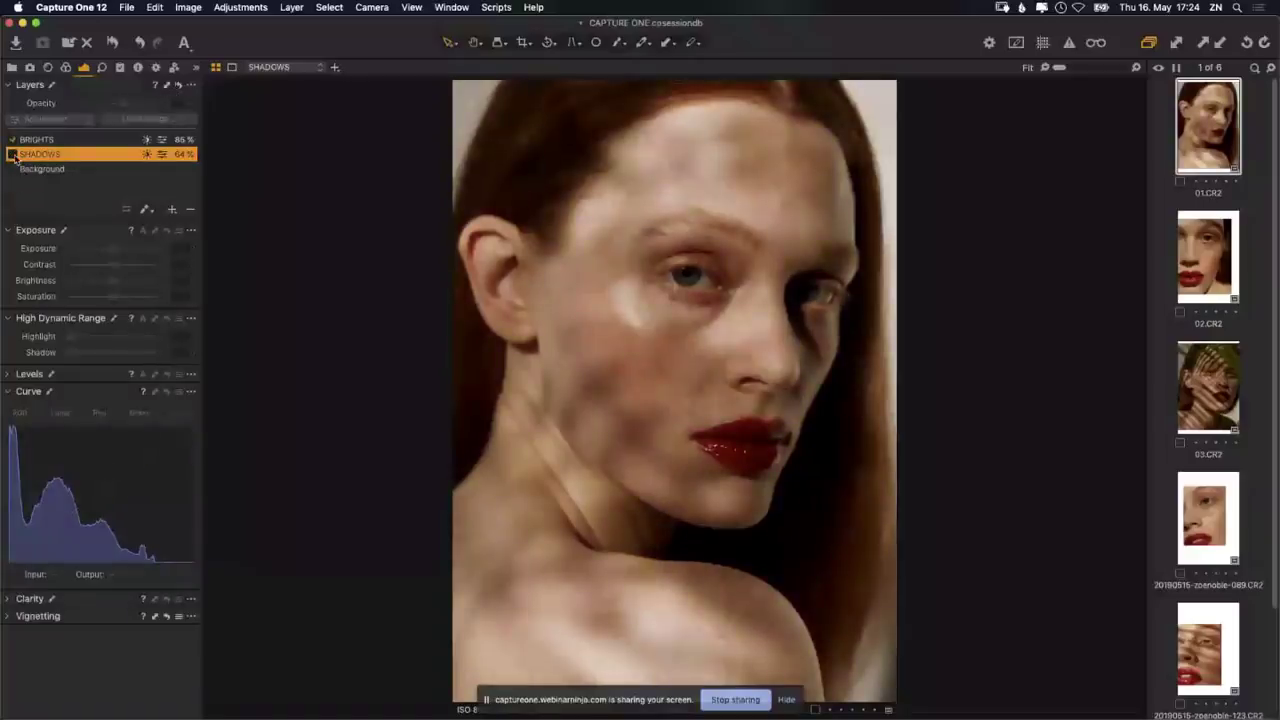
click(12, 154)
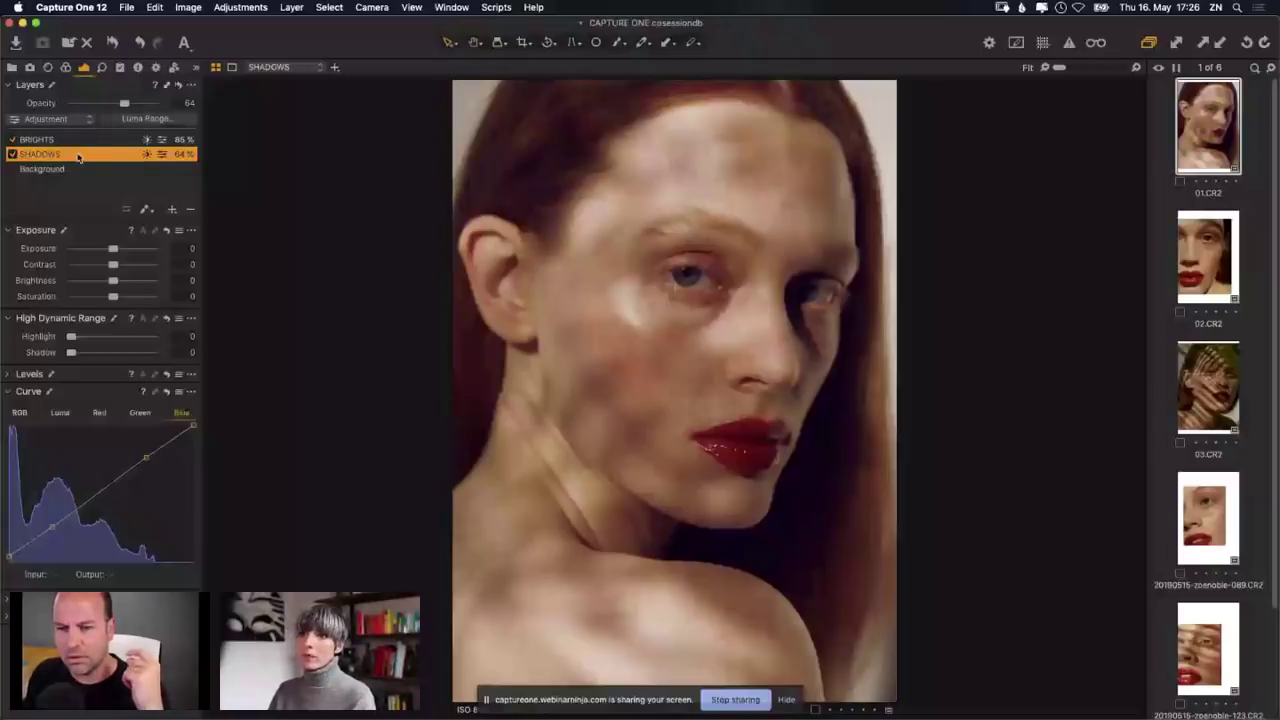
Step: Add a point on the SHADOWS RGB curve and raise its bottom-left black point slightly
double_click(40, 154)
click(19, 412)
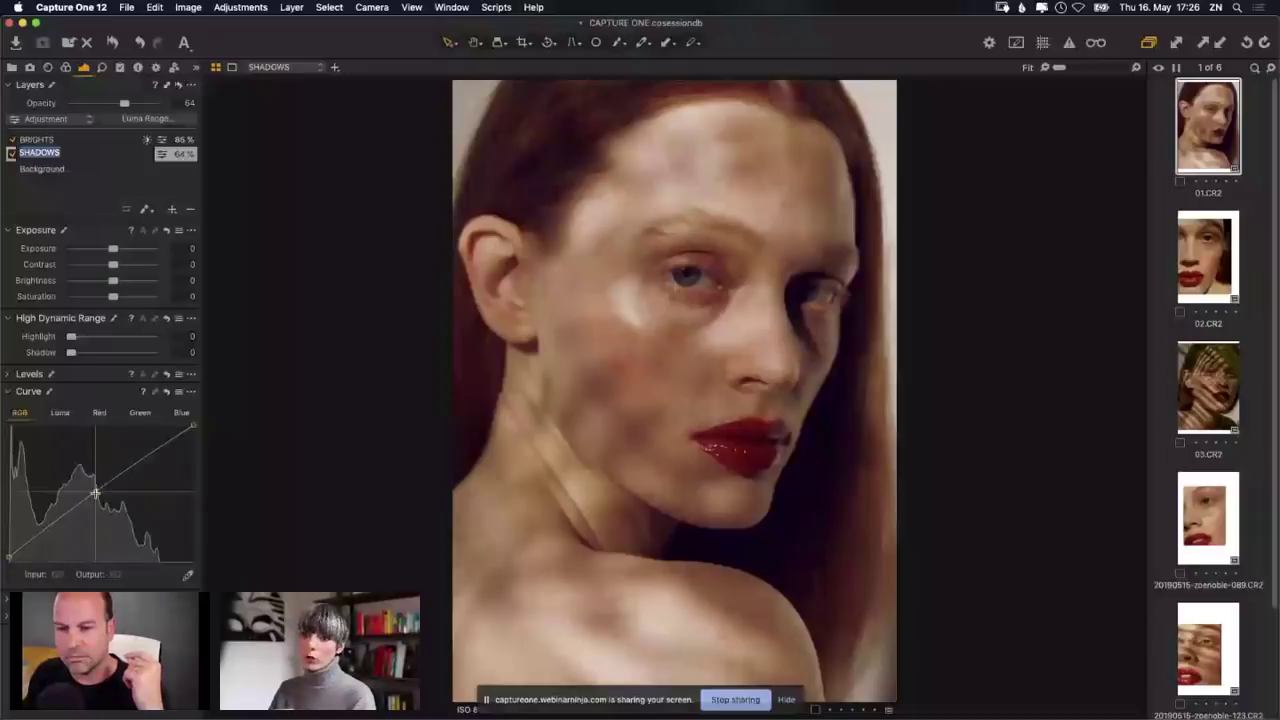
click(95, 492)
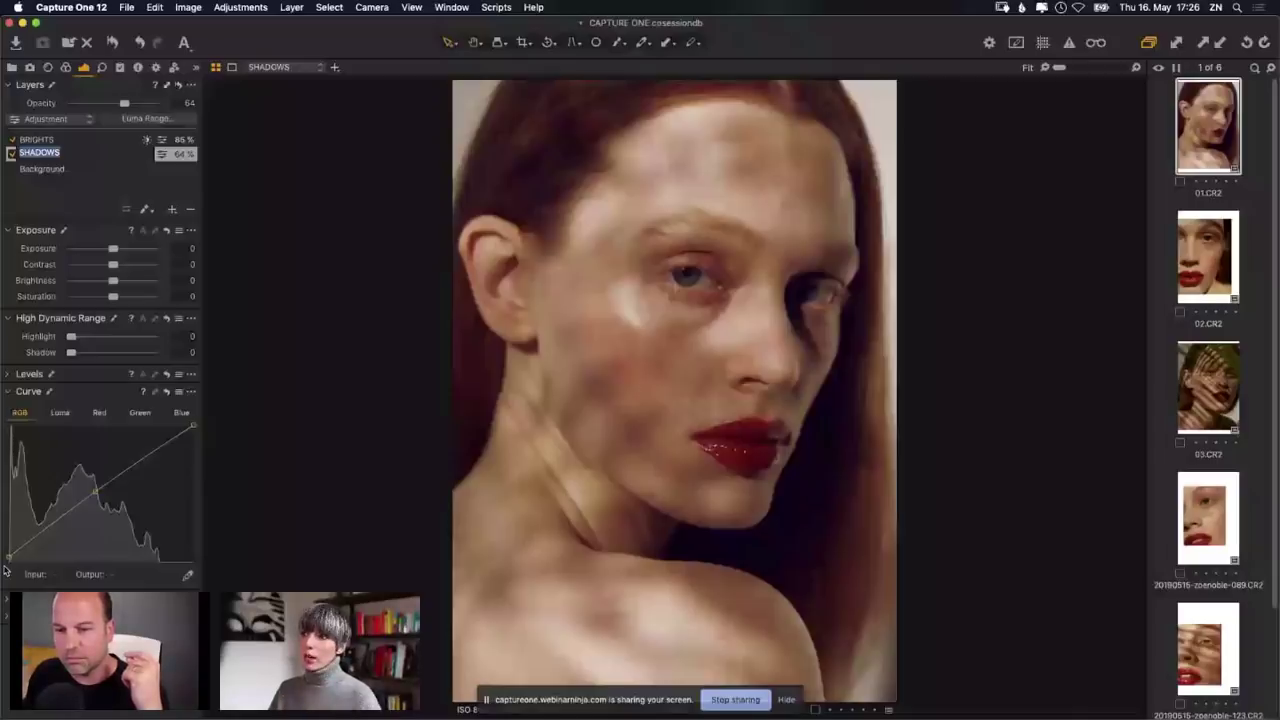
mouse_move(8, 557)
mouse_down()
mouse_move(9, 541)
mouse_move(6, 563)
mouse_up()
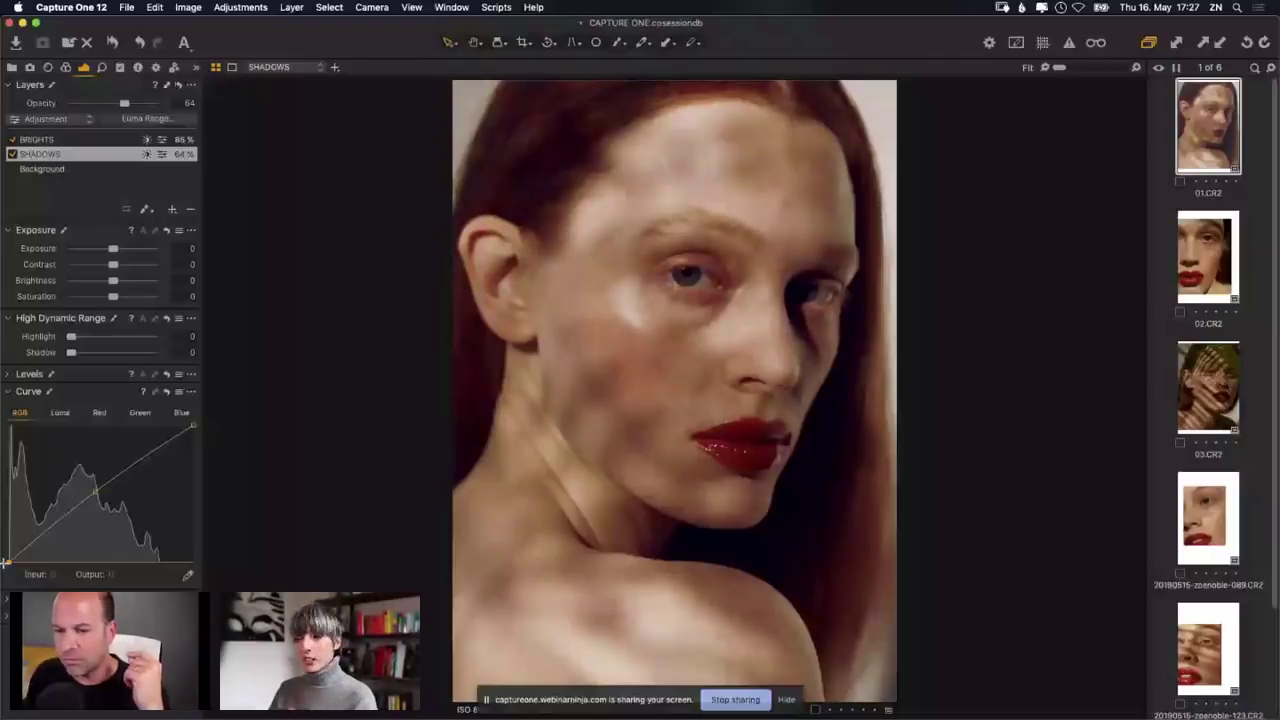
drag(6, 563, 8, 556)
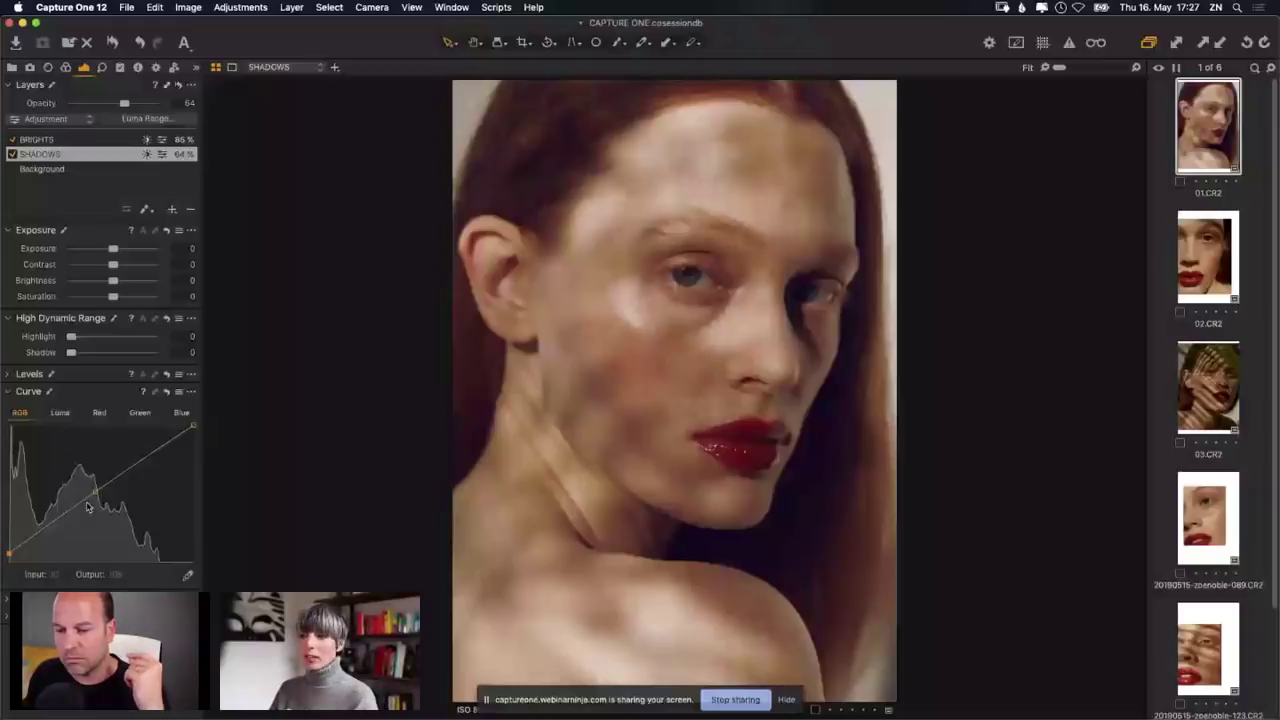
Step: On the BRIGHTS layer, nudge the RGB curve's white point slightly lower, then bring up its Luma curve
click(59, 142)
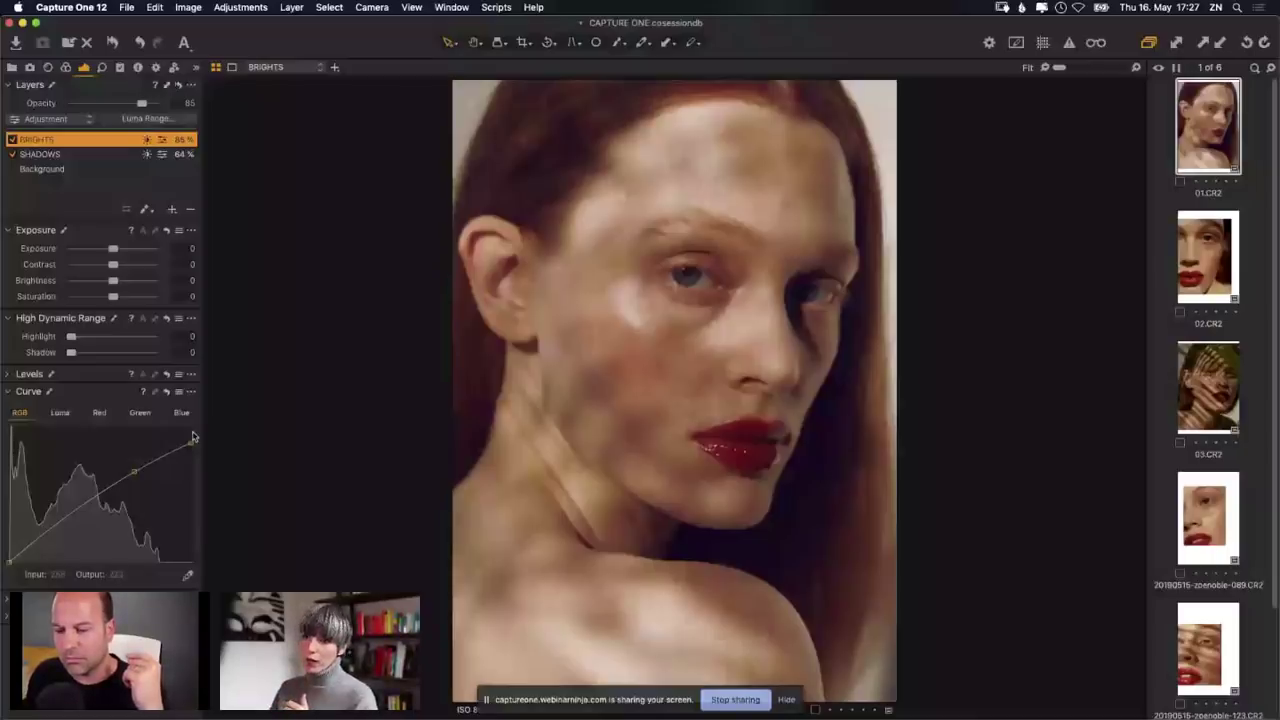
drag(193, 436, 191, 450)
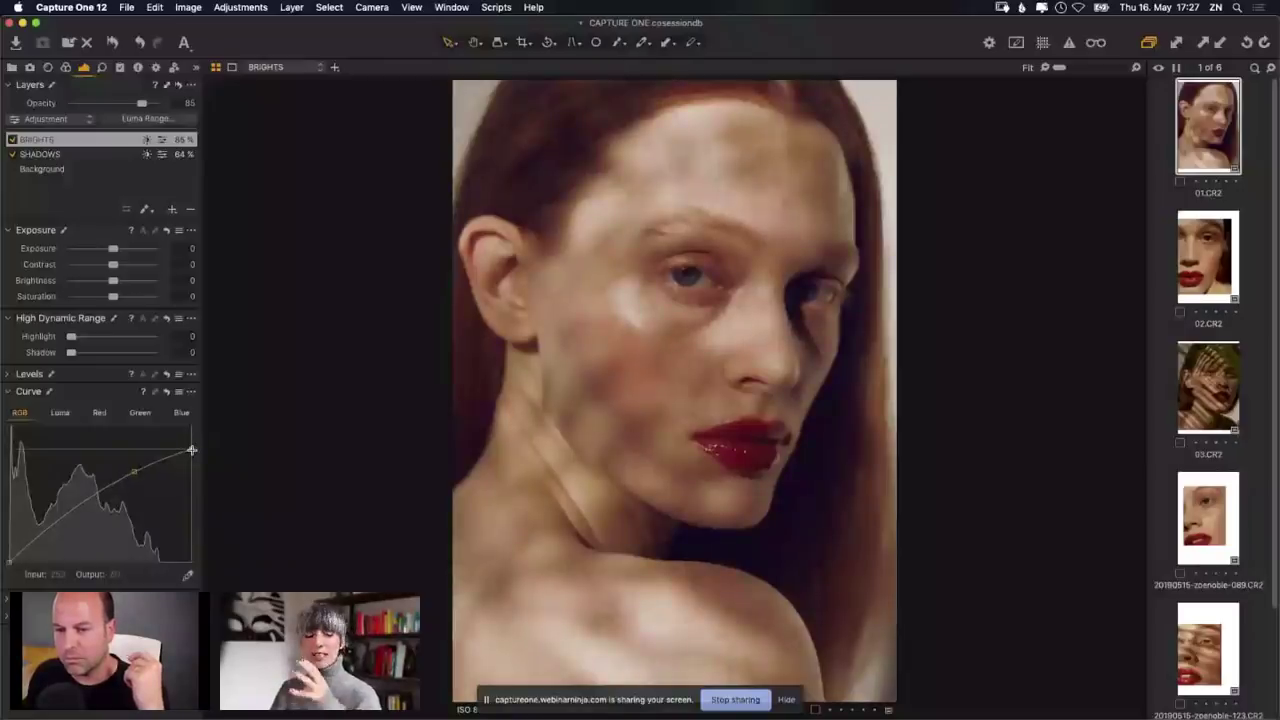
drag(191, 450, 193, 446)
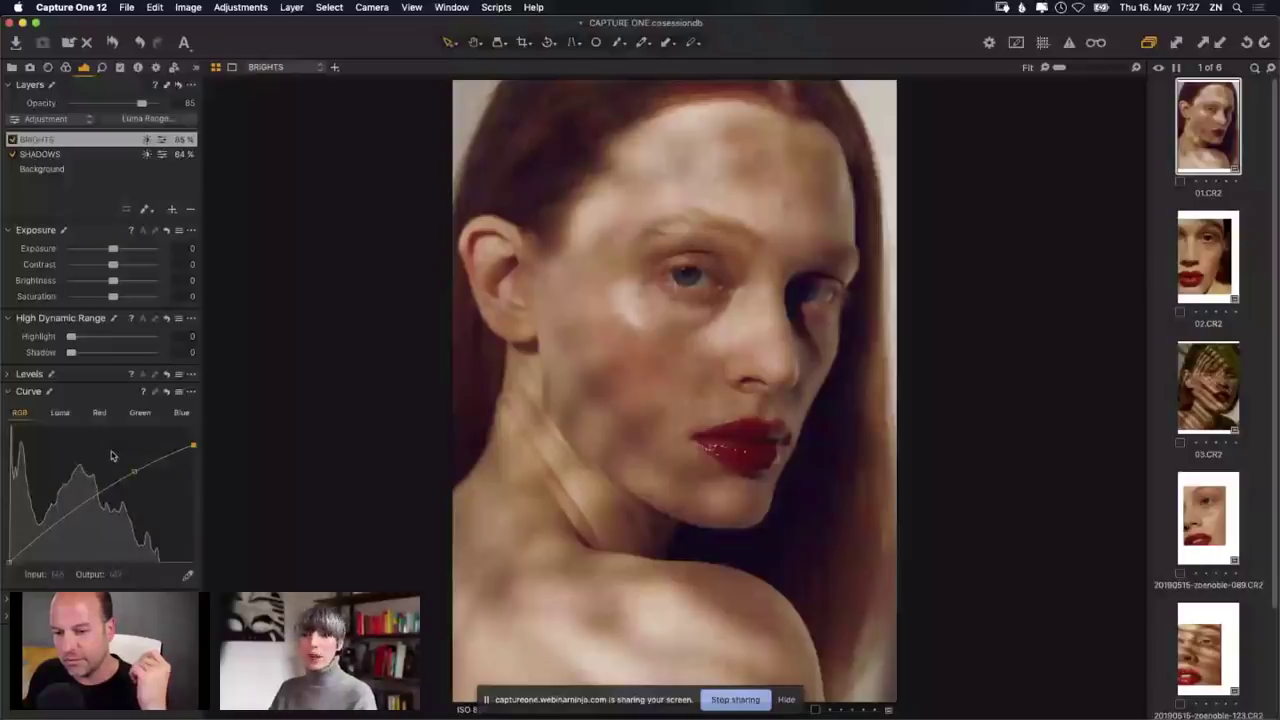
click(60, 414)
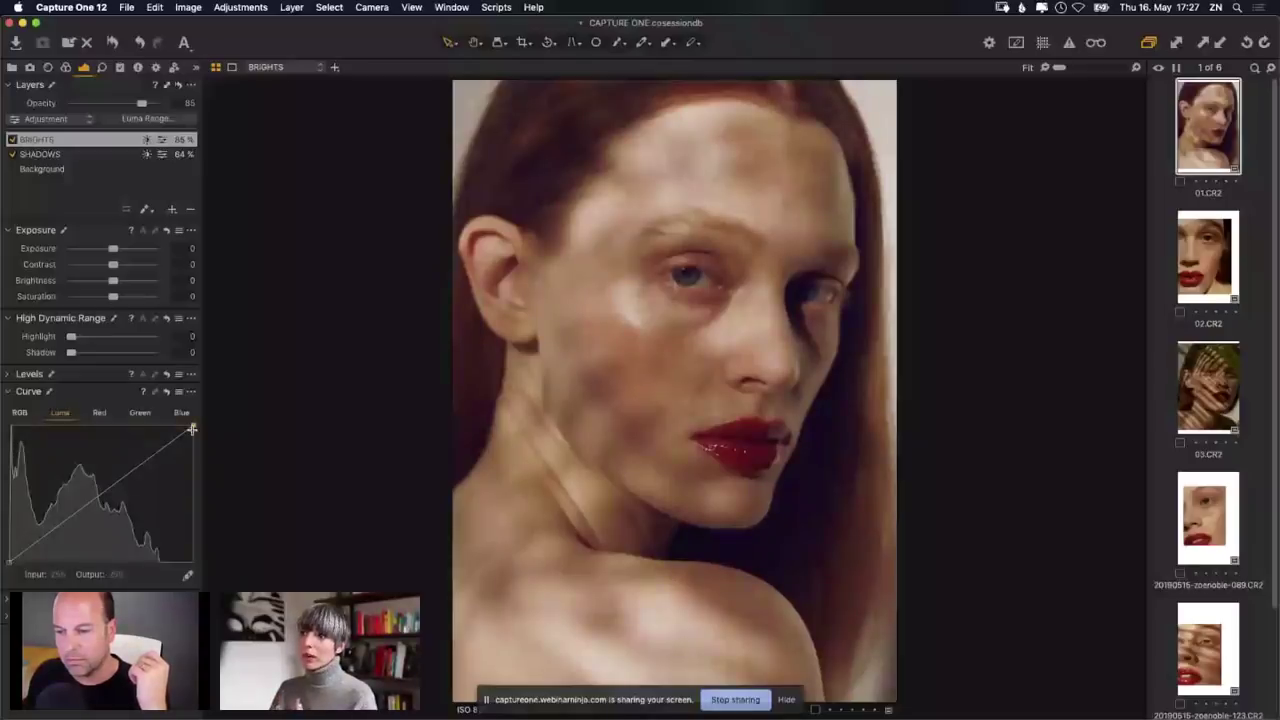
Step: Pull the BRIGHTS Luma curve's white point down and lift its black point slightly
drag(192, 429, 197, 441)
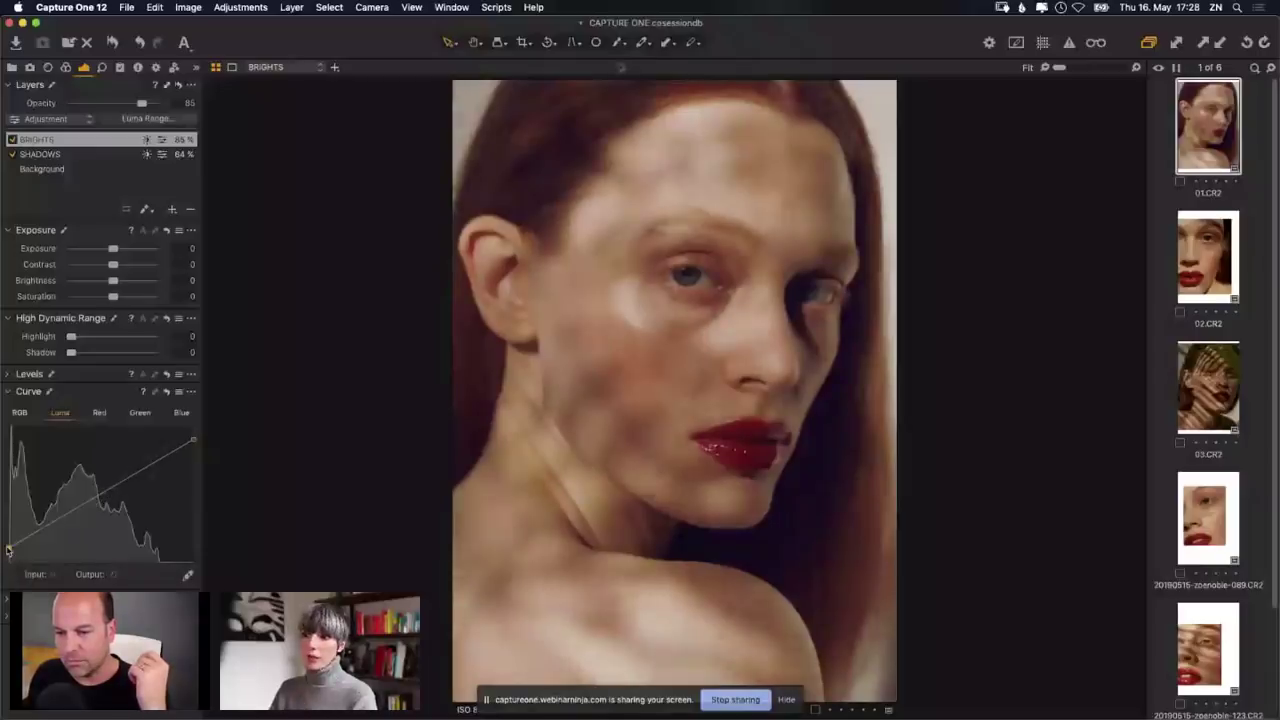
drag(193, 440, 192, 449)
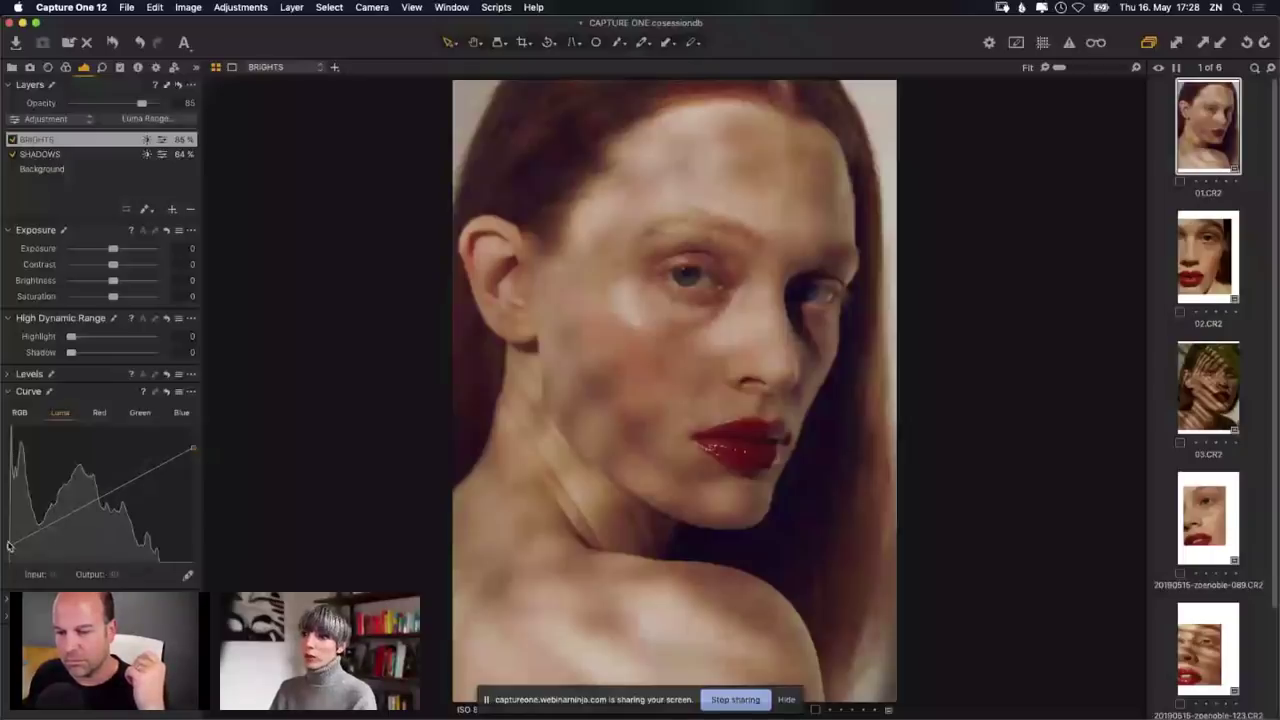
drag(9, 546, 8, 537)
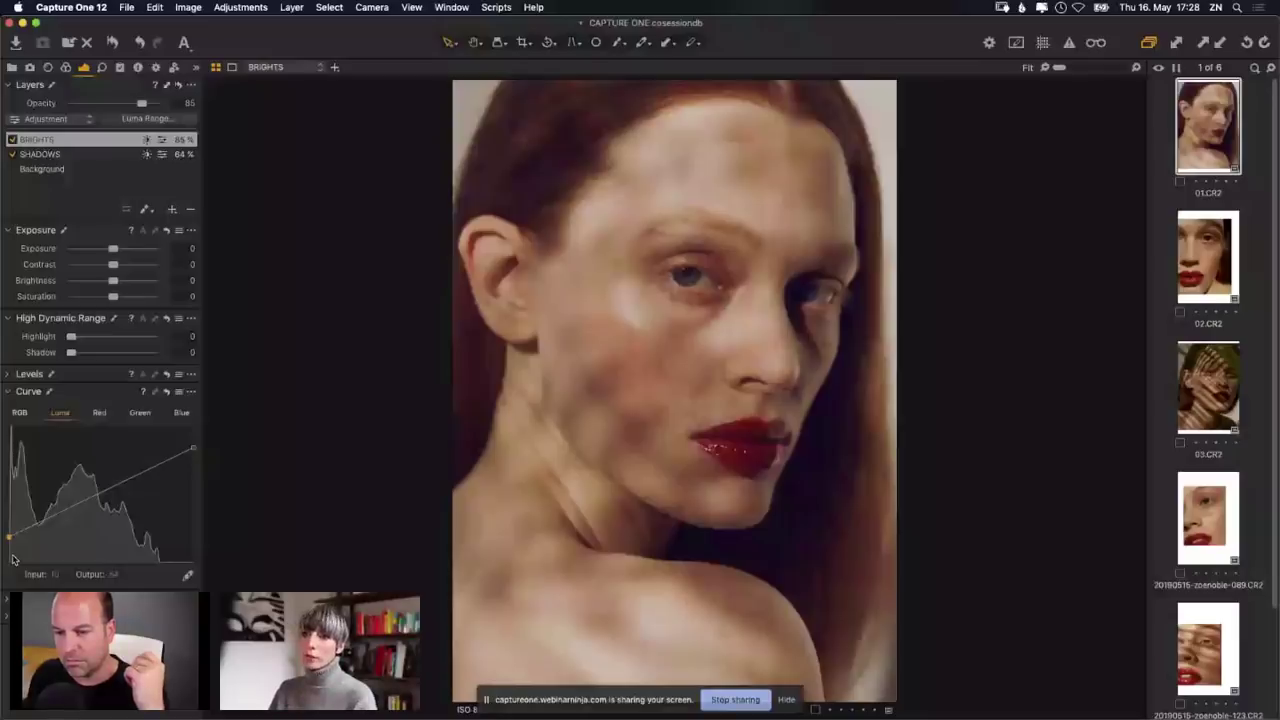
click(19, 412)
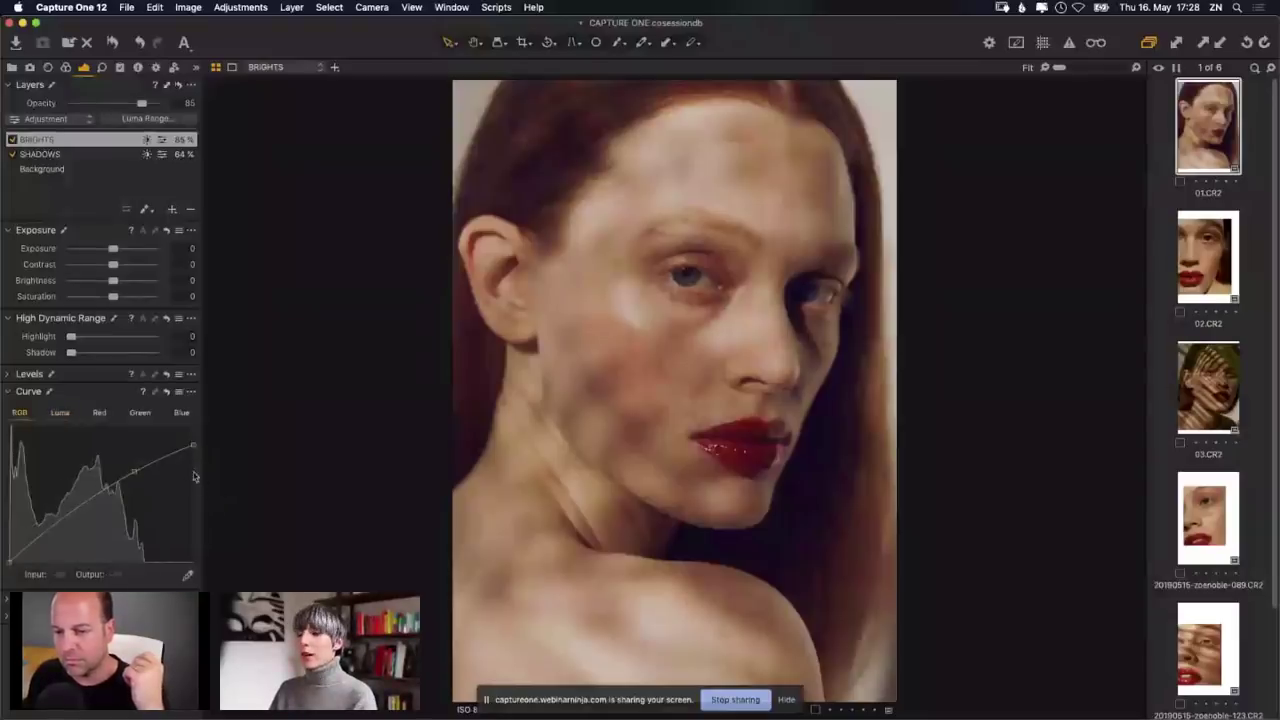
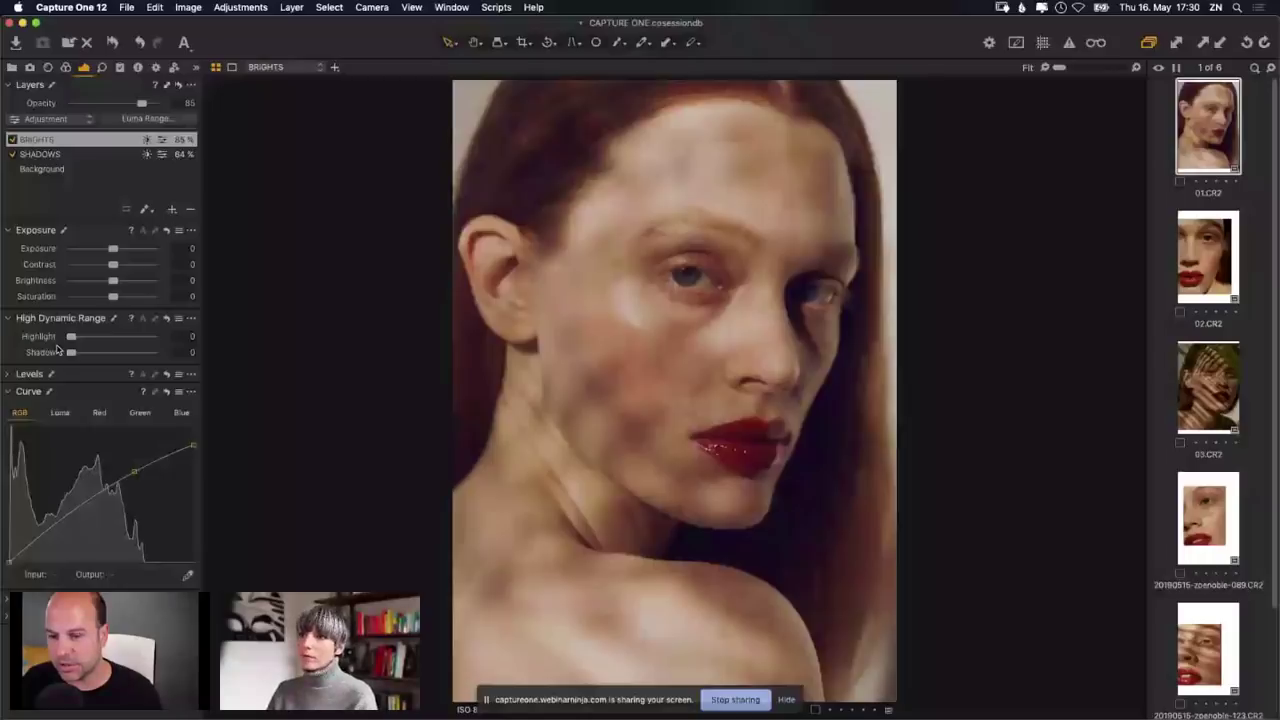
Step: Check the BRIGHTS Luma Range without changing it, then zoom to 25% on the forehead and eyes
click(172, 120)
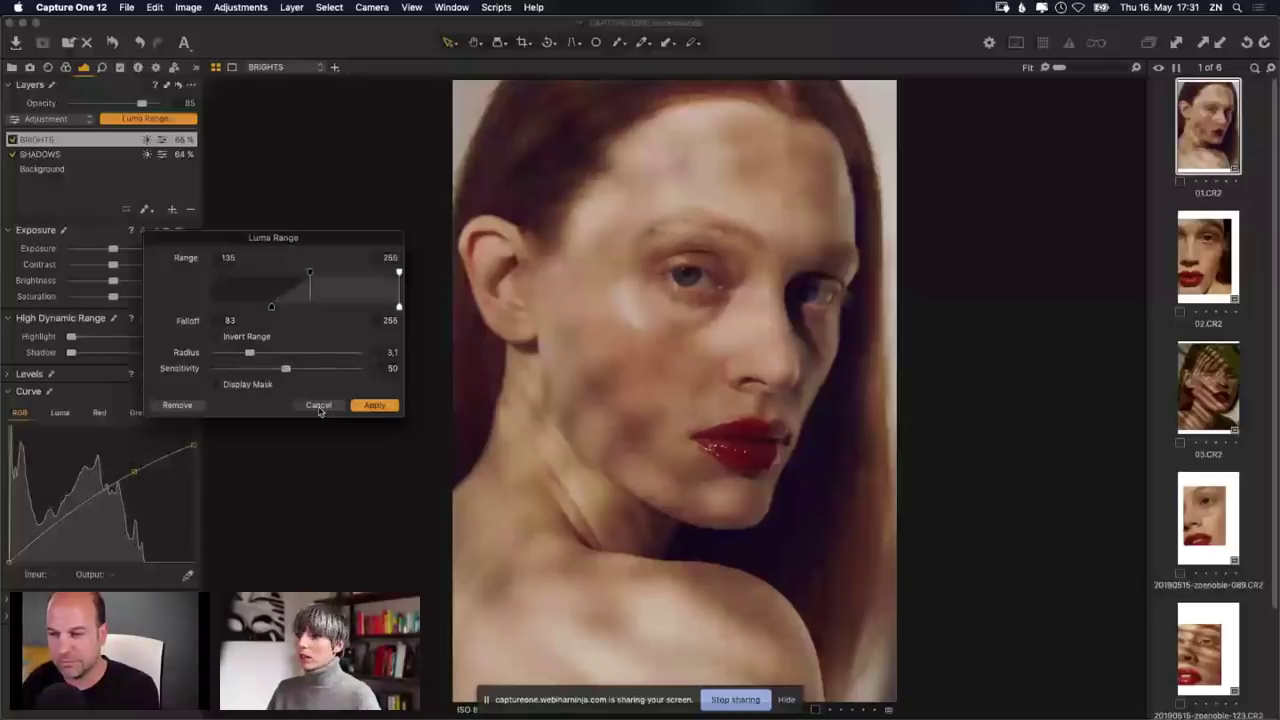
click(318, 407)
click(668, 352)
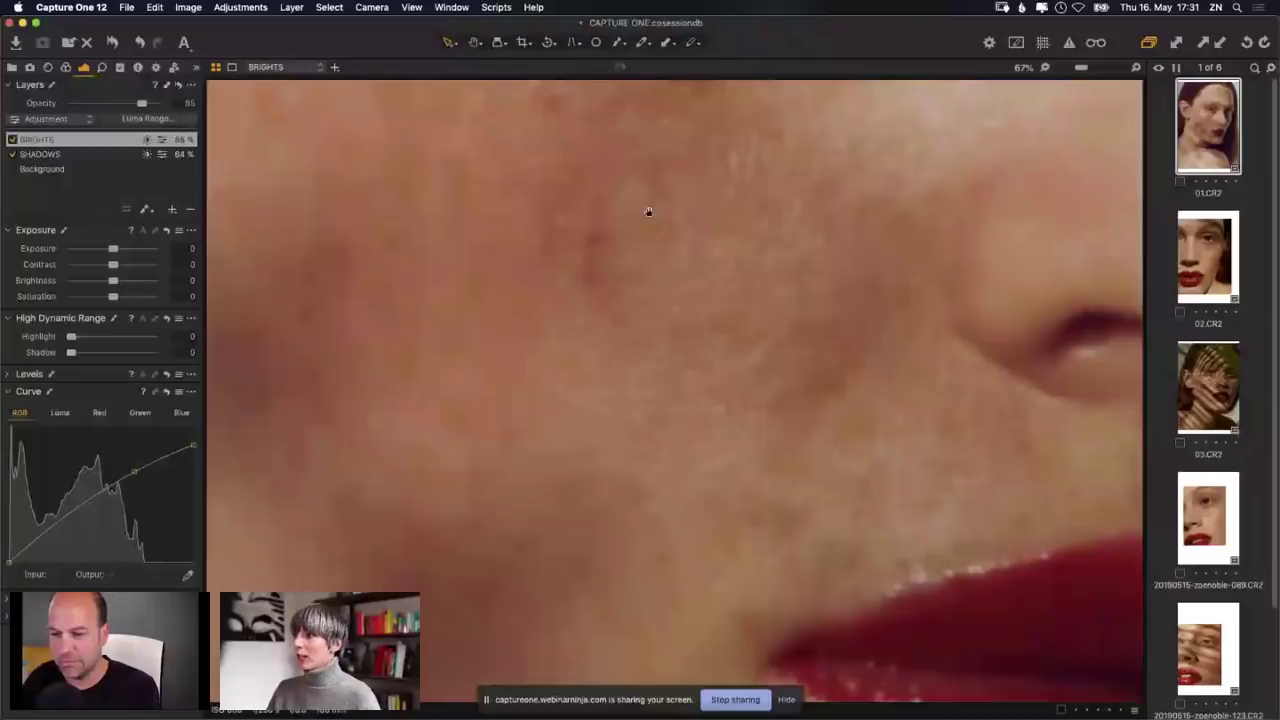
drag(1081, 67, 1069, 70)
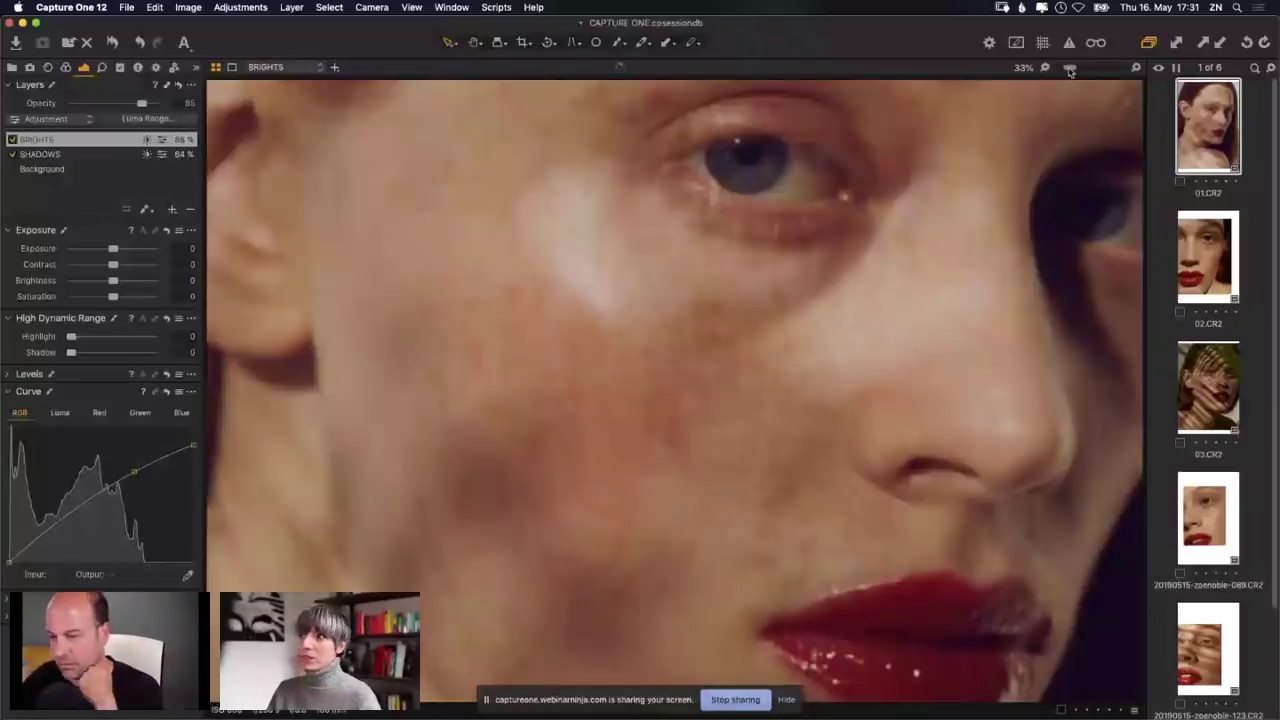
click(1046, 68)
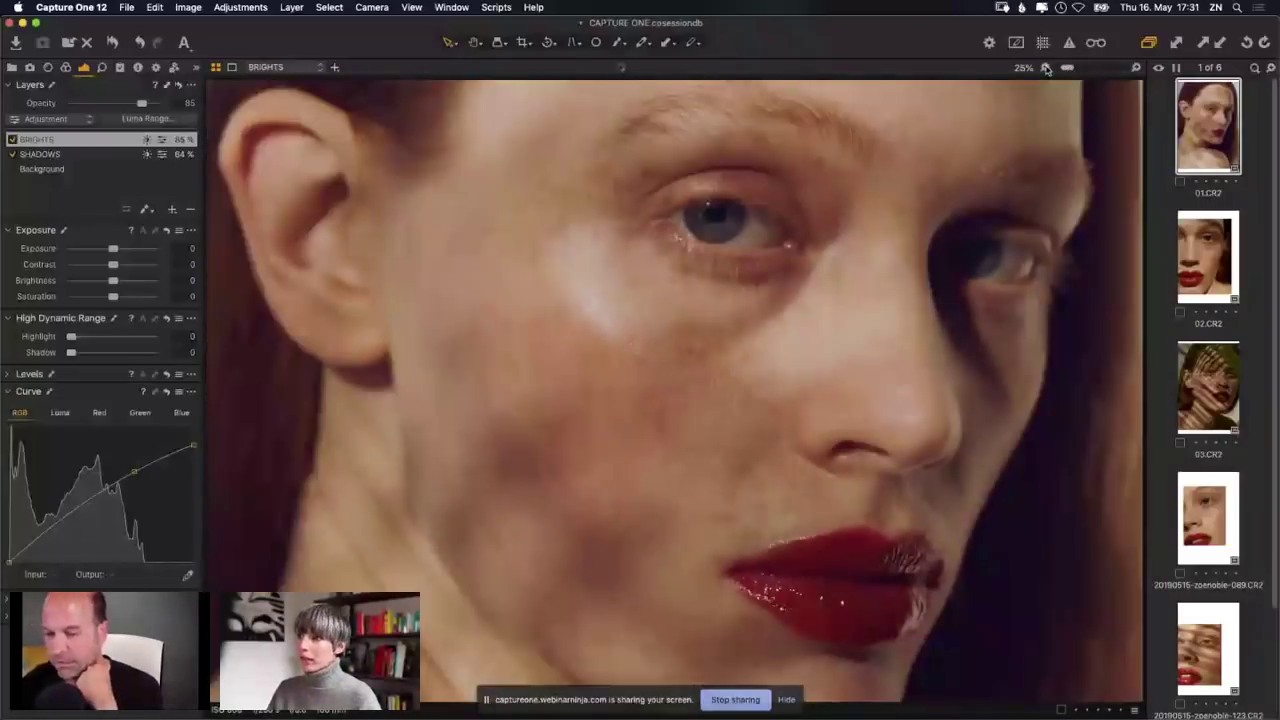
scroll(560, 130, up, 3)
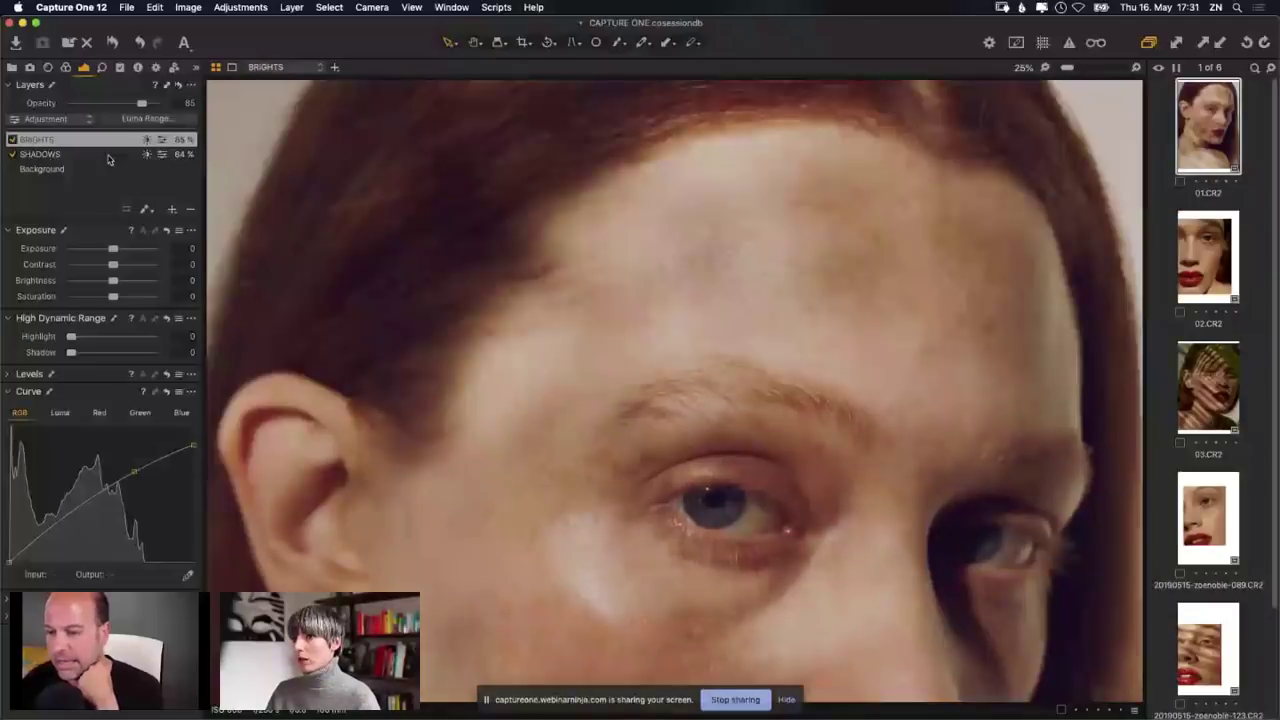
Step: Display the BRIGHTS luma range mask, set Radius 28.3 and Sensitivity 22, and apply it
click(145, 118)
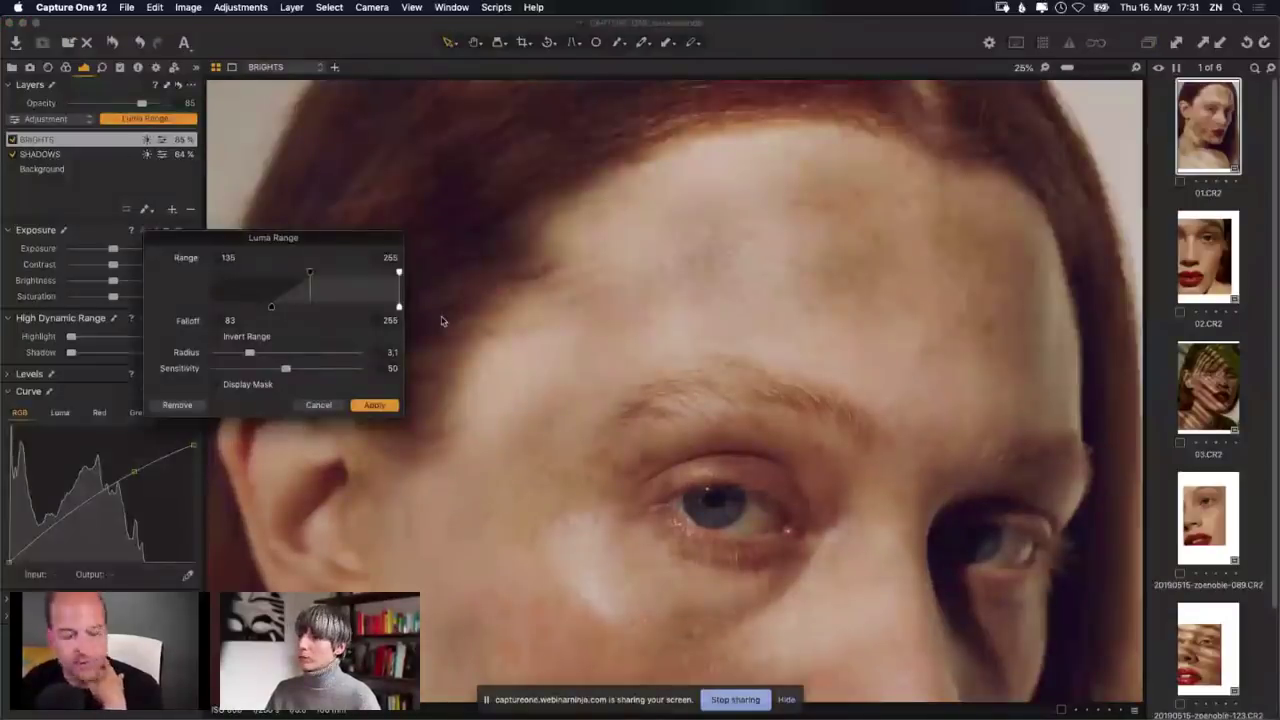
drag(393, 243, 803, 251)
key(m)
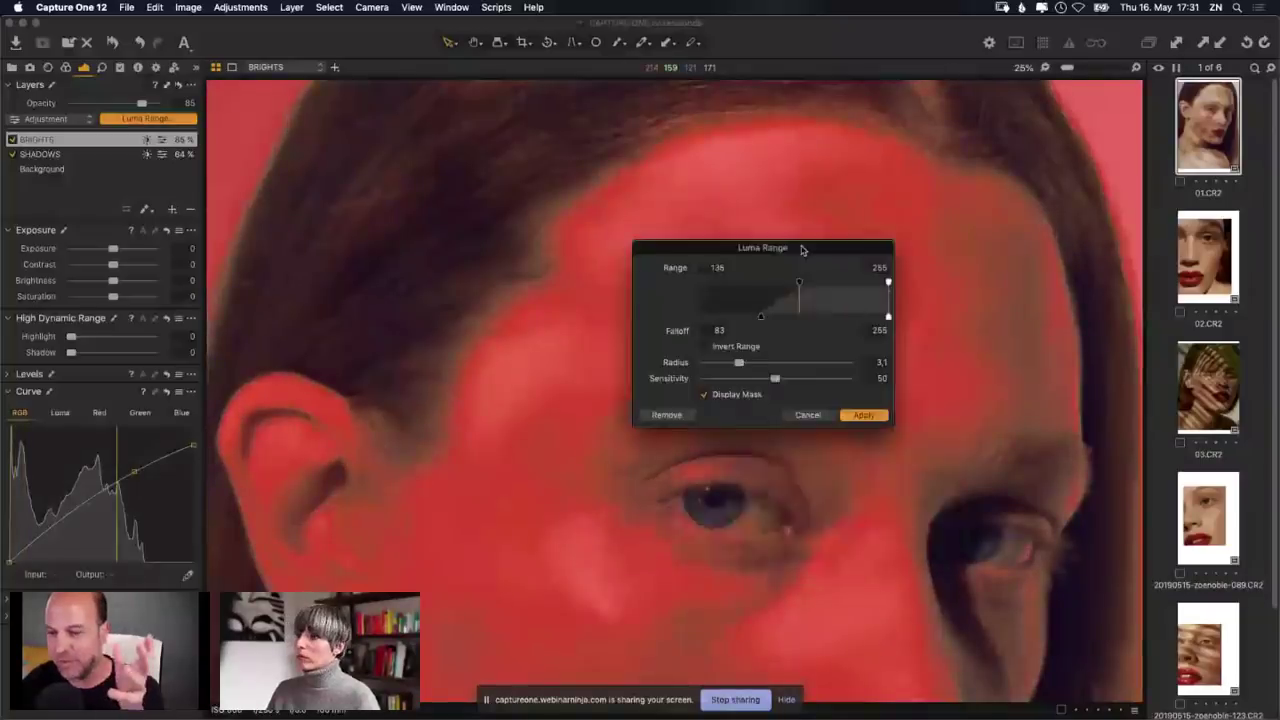
double_click(736, 368)
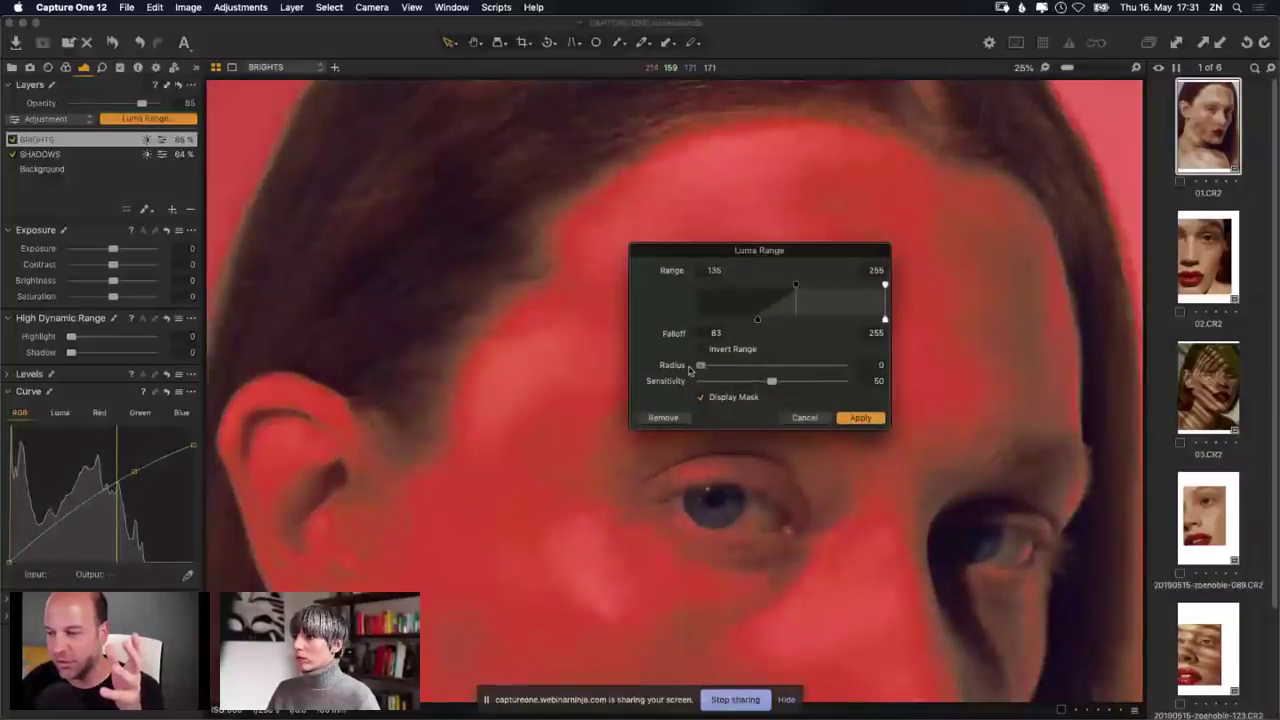
drag(772, 383, 700, 383)
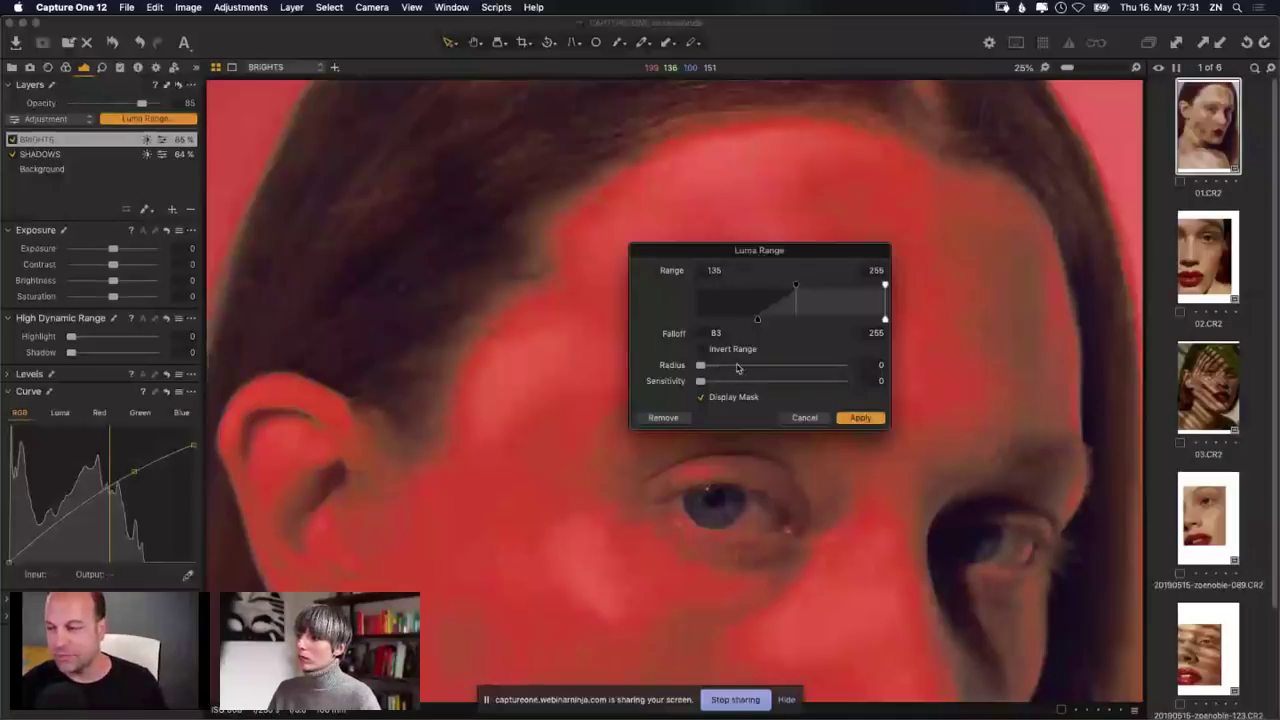
click(738, 366)
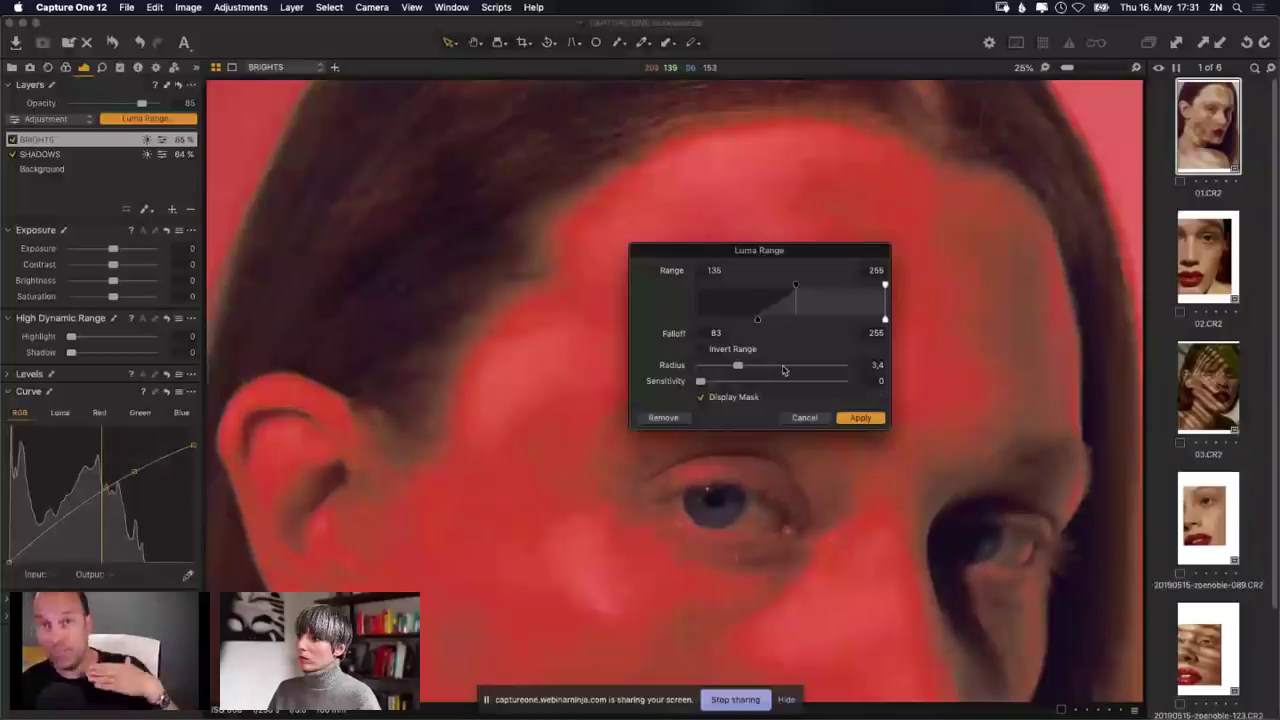
click(784, 368)
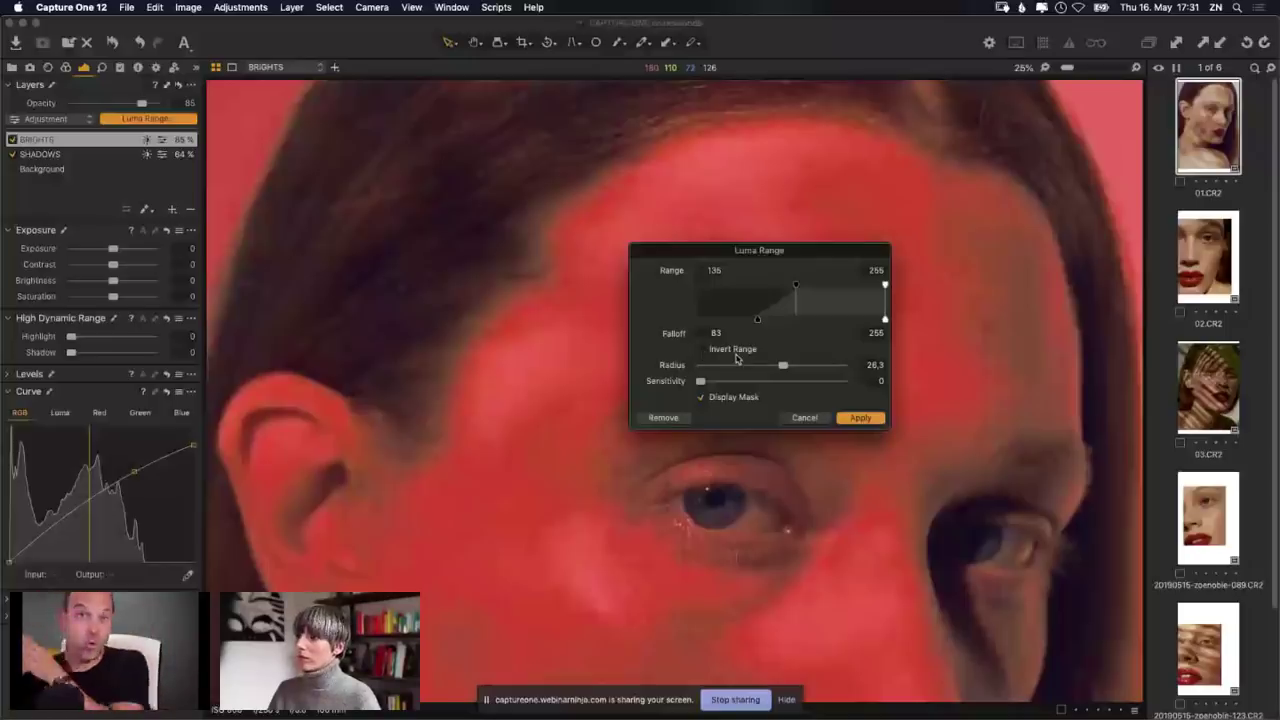
click(846, 384)
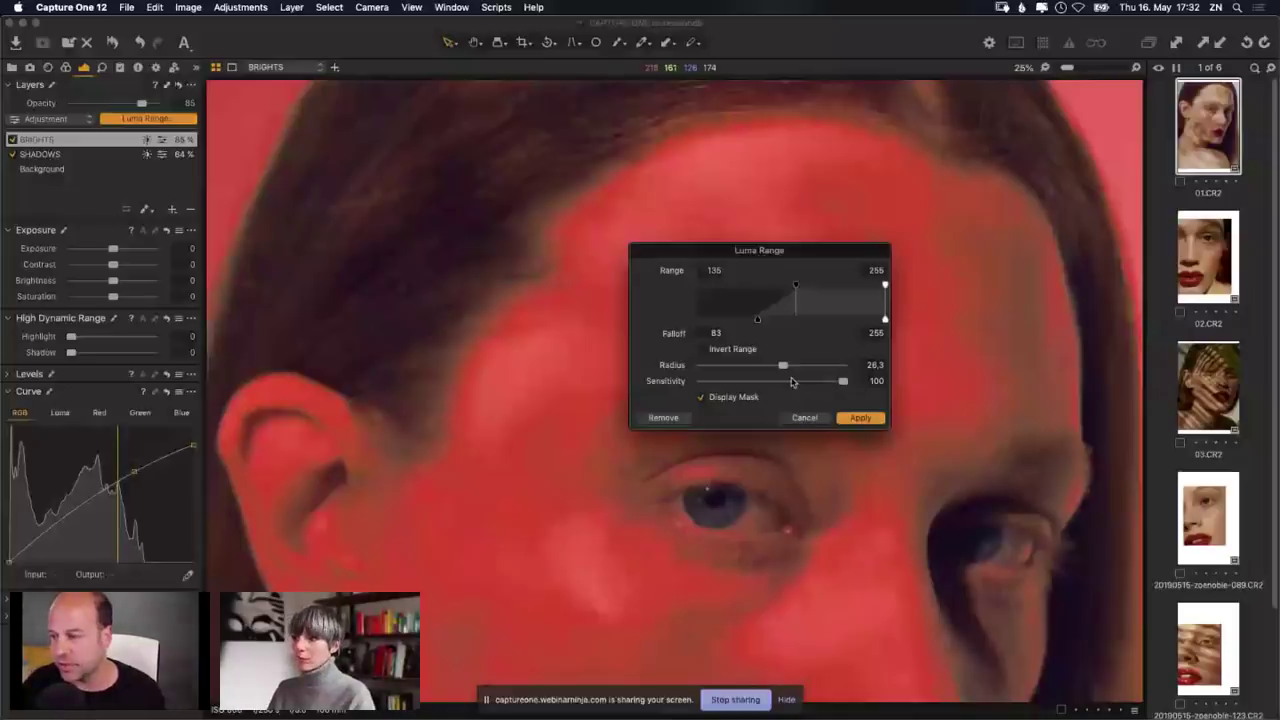
click(732, 381)
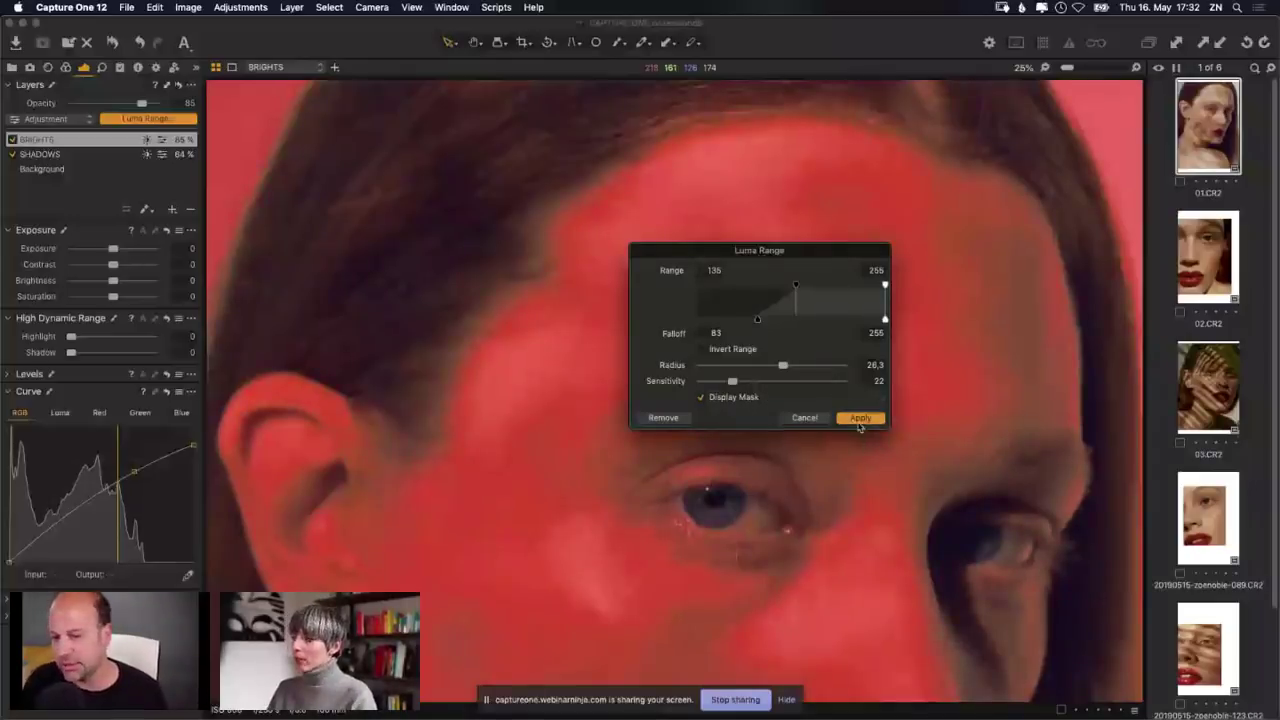
click(816, 418)
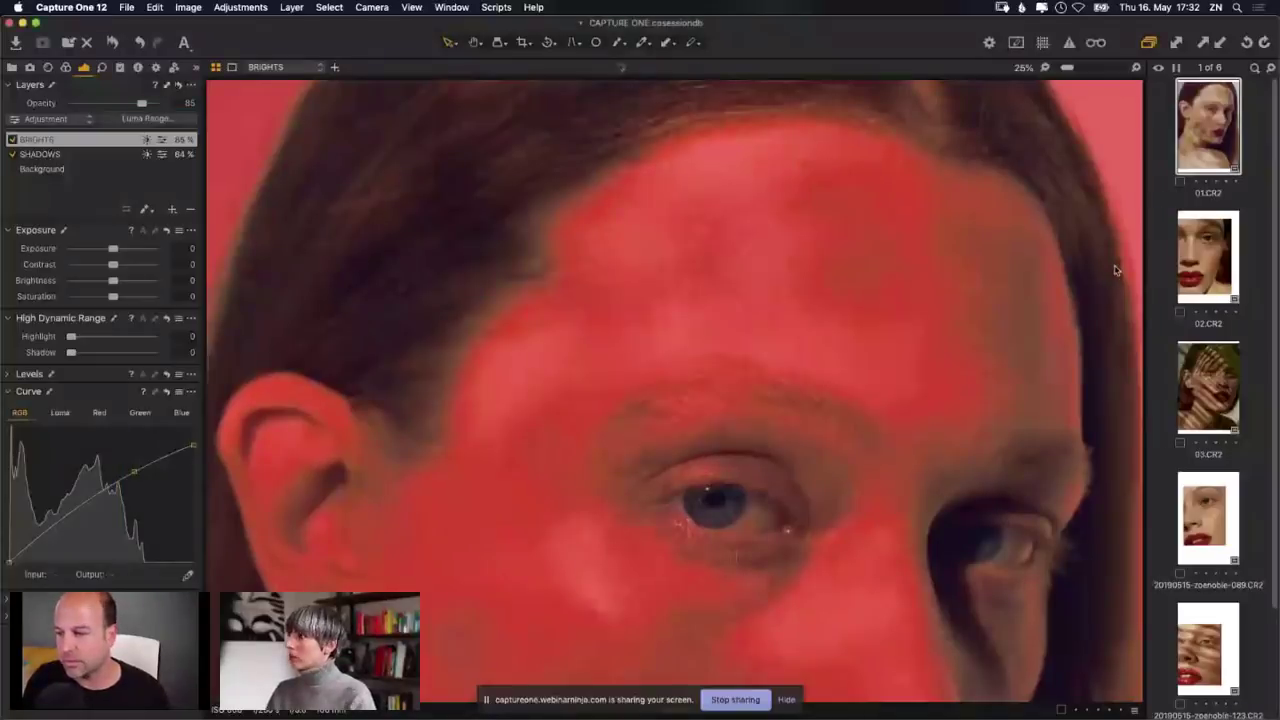
Step: Move to 02.CR2, fit it in the viewer, and bring up the Color tools
key(Down)
drag(1068, 68, 1037, 107)
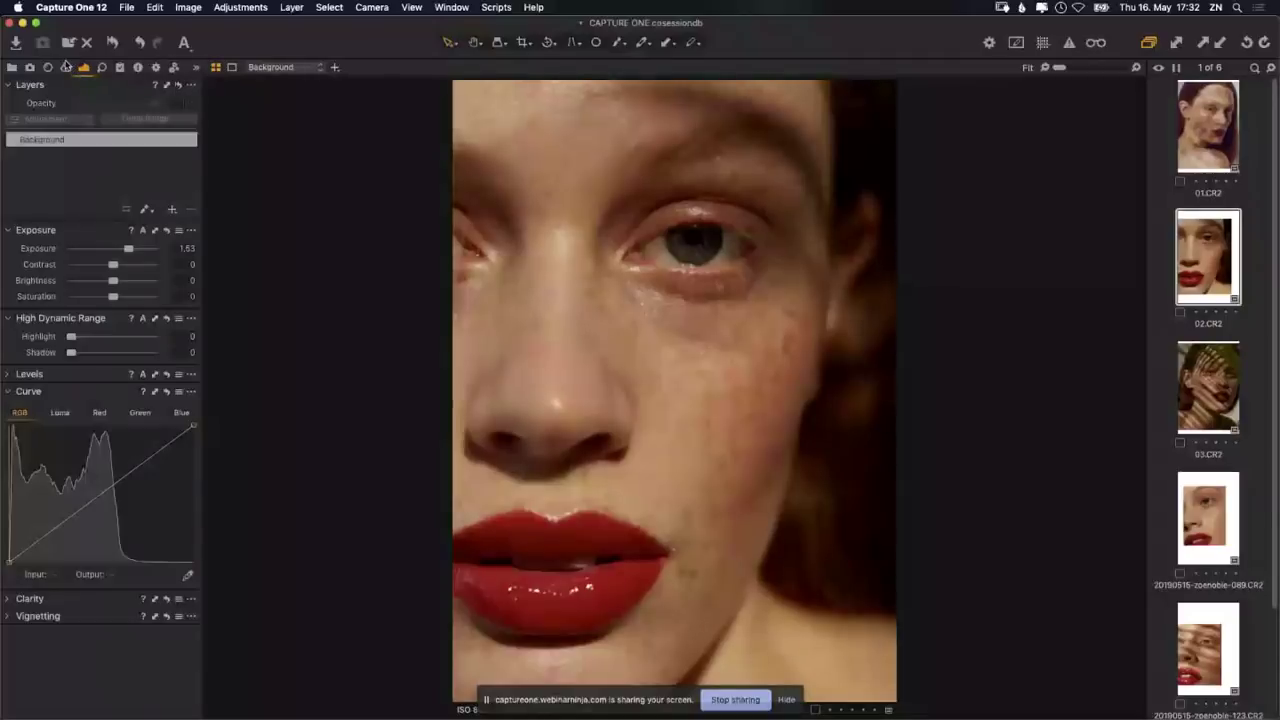
click(66, 67)
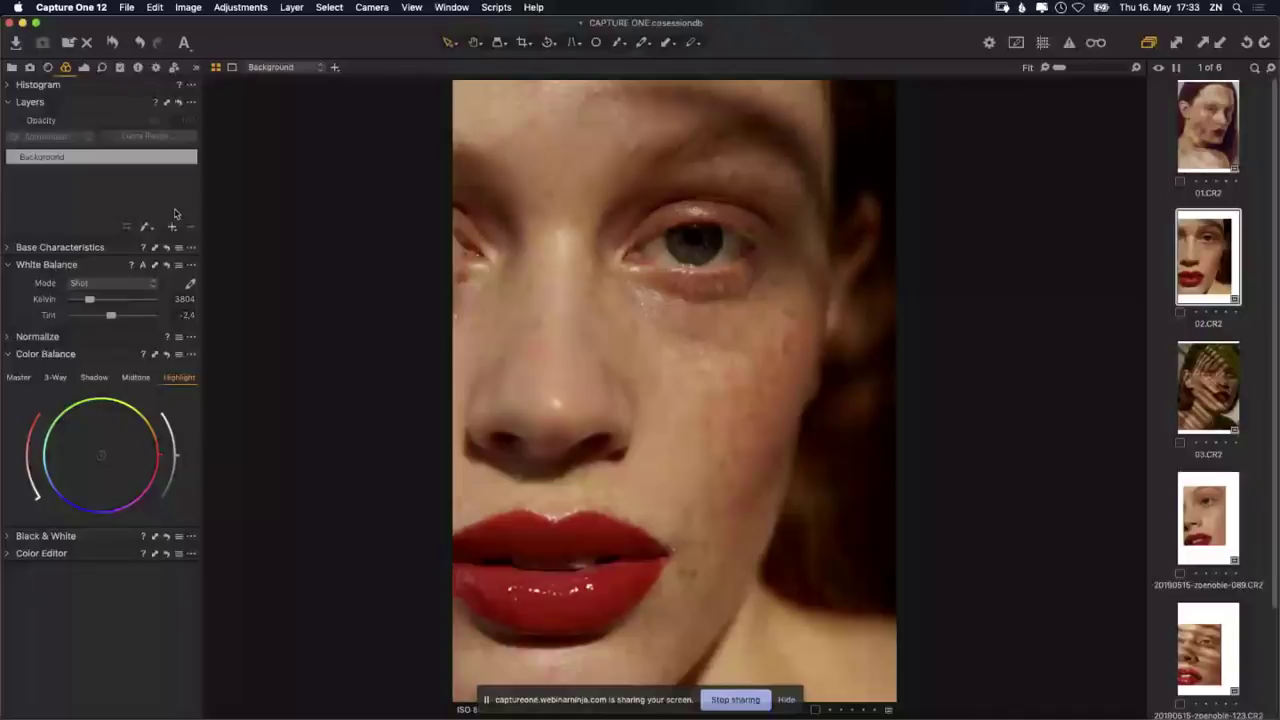
Step: Add a new filled layer named 'COLOUR GRADE' and collapse the White Balance tool
click(173, 227)
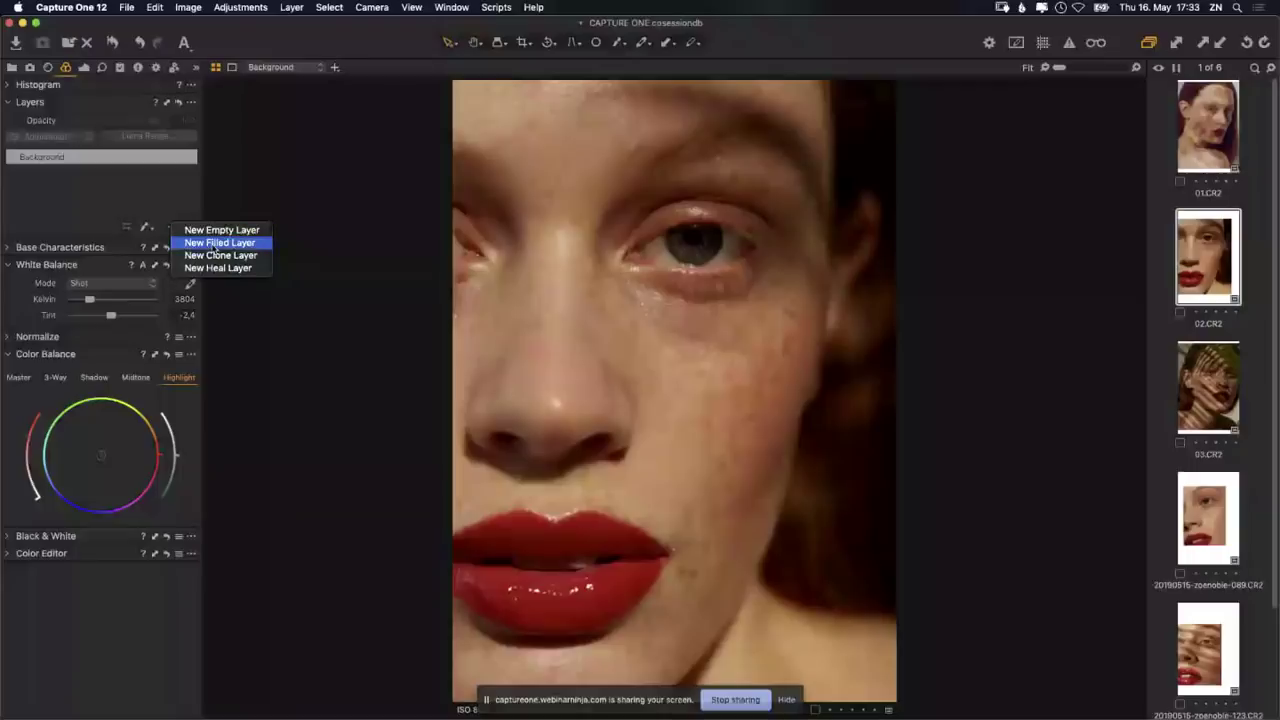
click(214, 243)
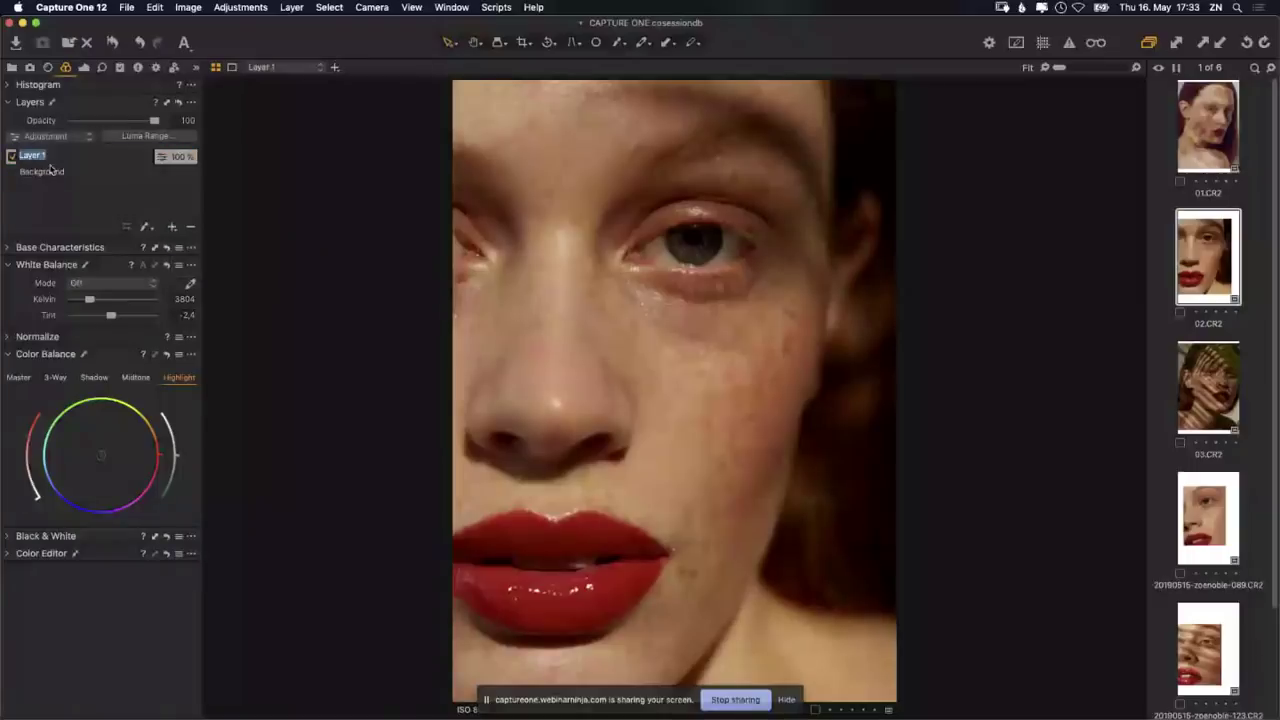
text(COLOUR GRADE)
key(Return)
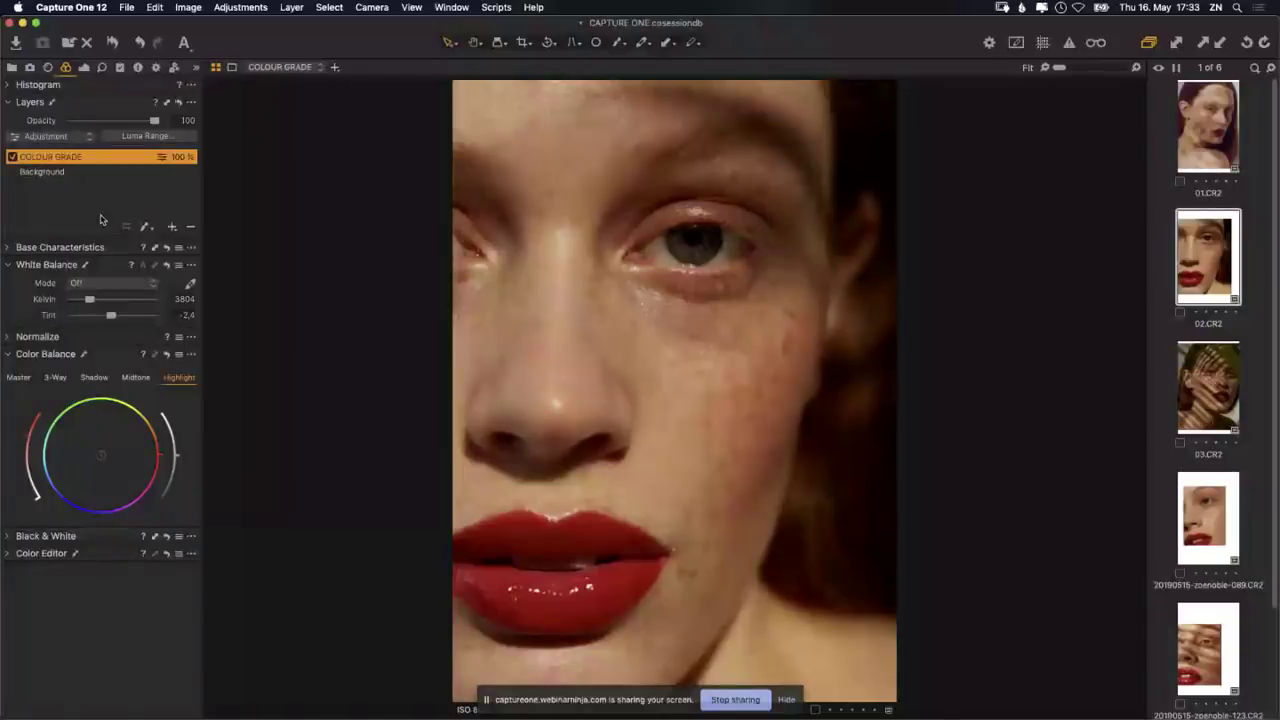
click(24, 268)
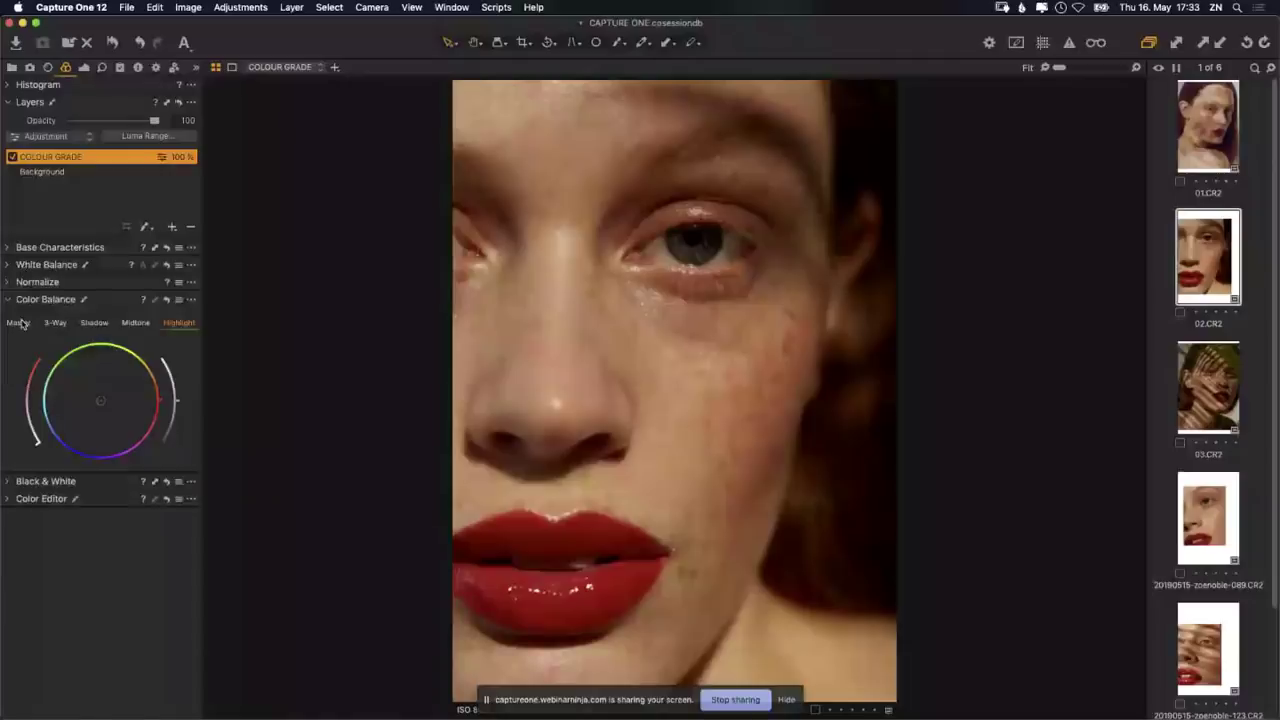
Step: Shift the COLOUR GRADE layer's Master colour balance wheel, then return it near neutral
click(19, 323)
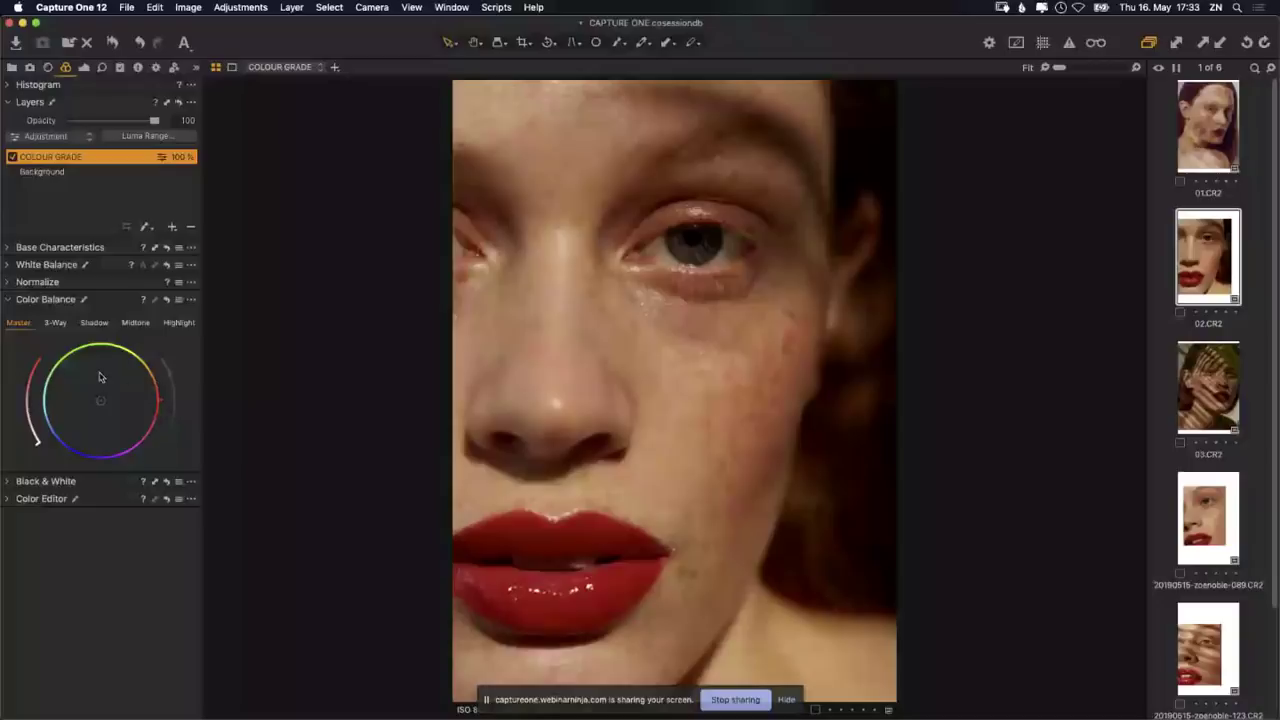
drag(100, 400, 61, 375)
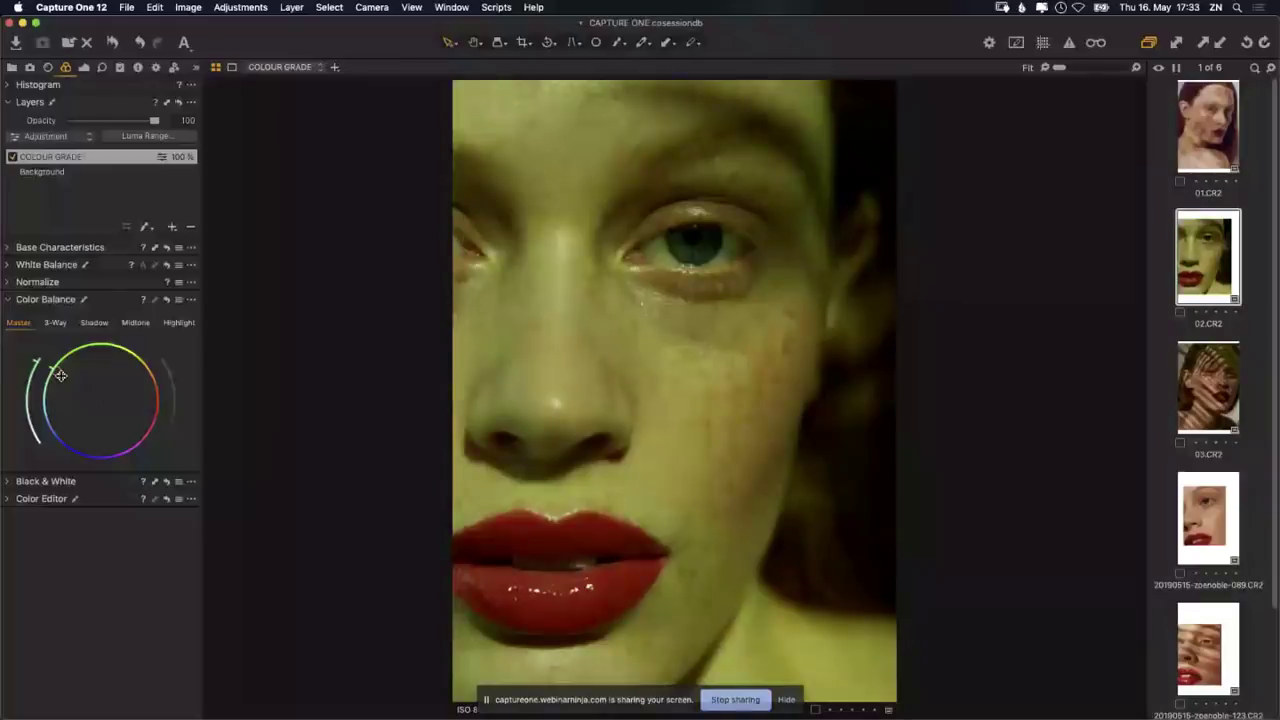
mouse_move(61, 375)
mouse_down()
mouse_move(137, 450)
mouse_move(164, 435)
mouse_move(111, 401)
mouse_up()
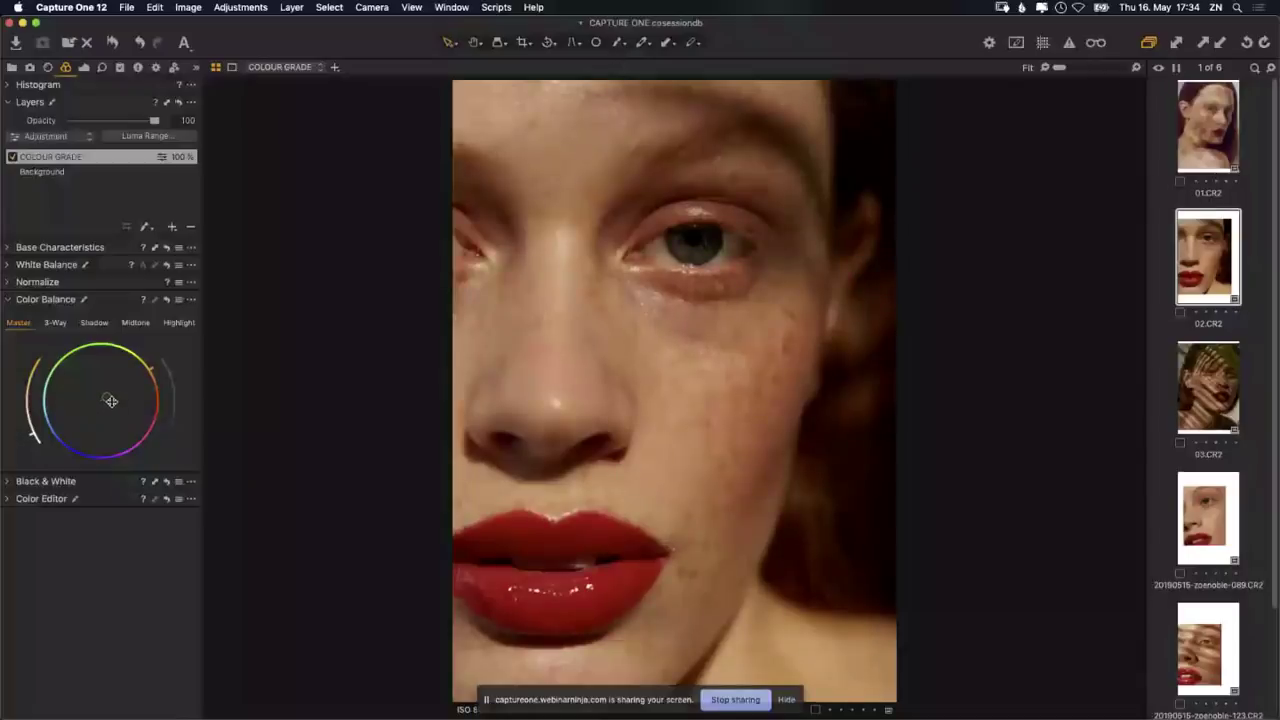
Step: Give the shadows a slight warm tint on the Shadow wheel and lower their luminance
click(55, 323)
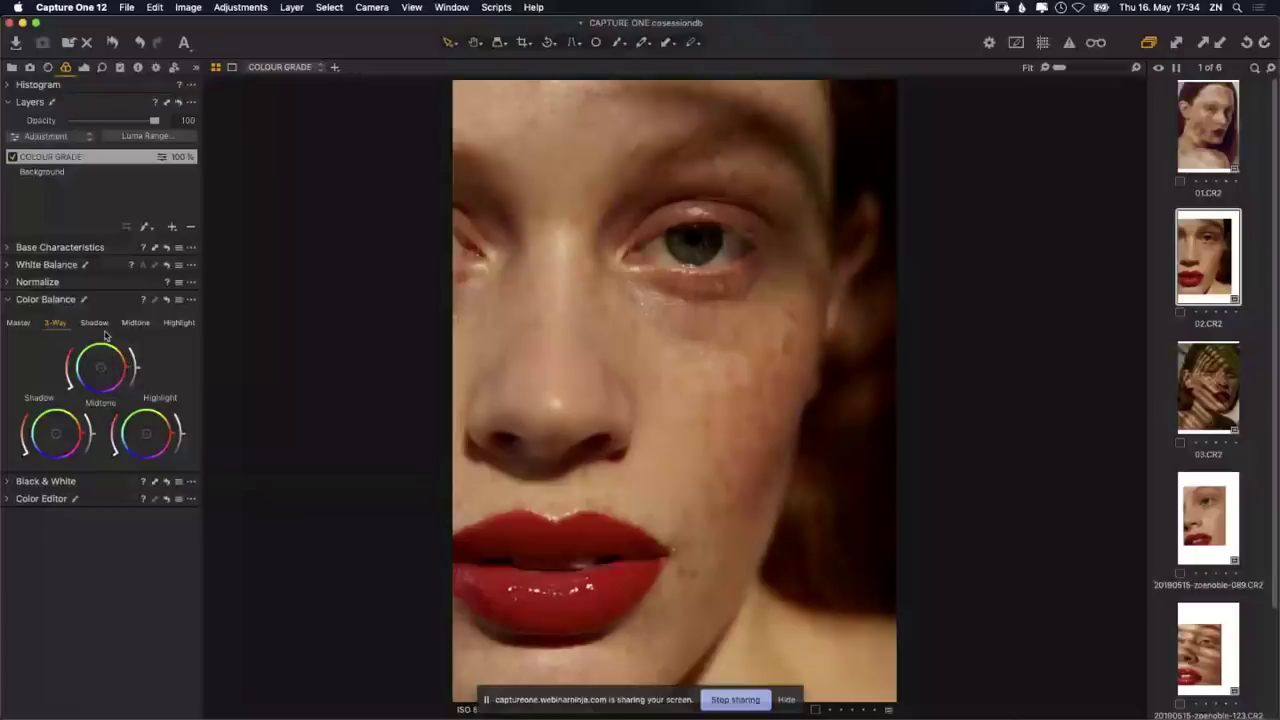
click(95, 323)
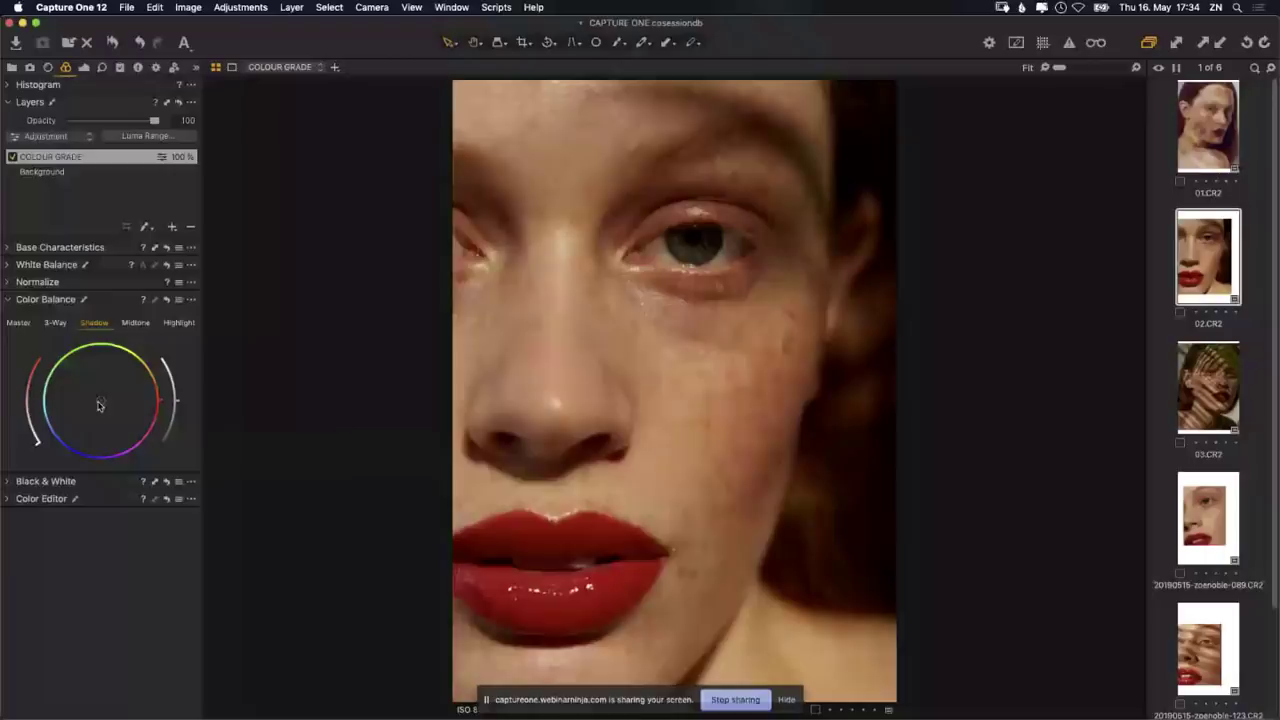
mouse_move(99, 404)
mouse_down()
mouse_move(115, 404)
mouse_move(130, 430)
mouse_move(156, 405)
mouse_move(161, 373)
mouse_move(156, 423)
mouse_move(70, 397)
mouse_move(52, 453)
mouse_move(75, 357)
mouse_move(122, 356)
mouse_up()
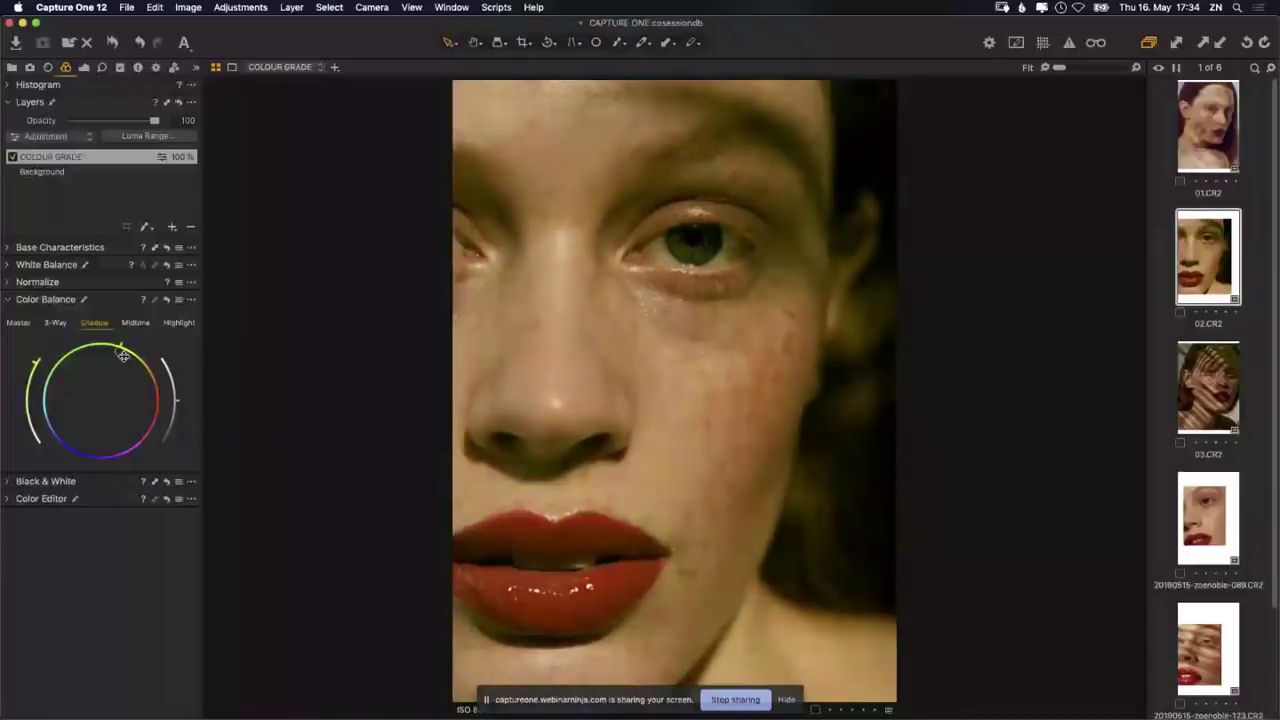
drag(122, 356, 86, 456)
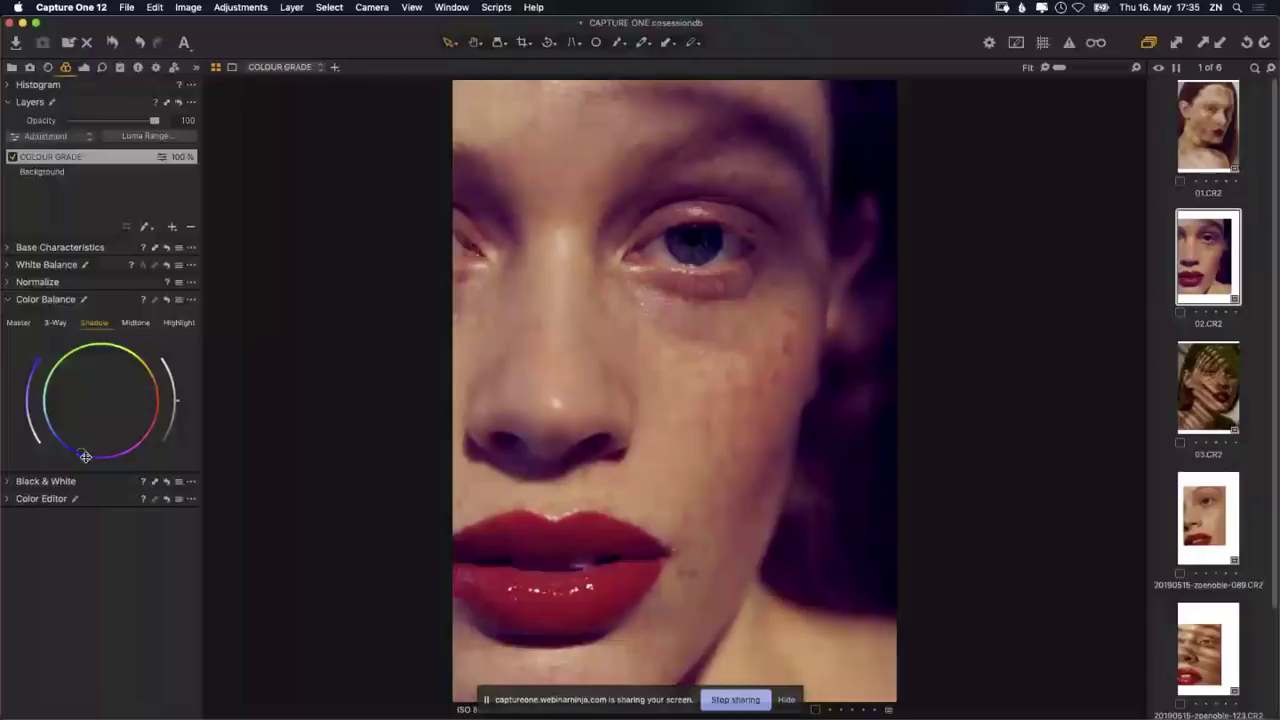
drag(85, 456, 108, 410)
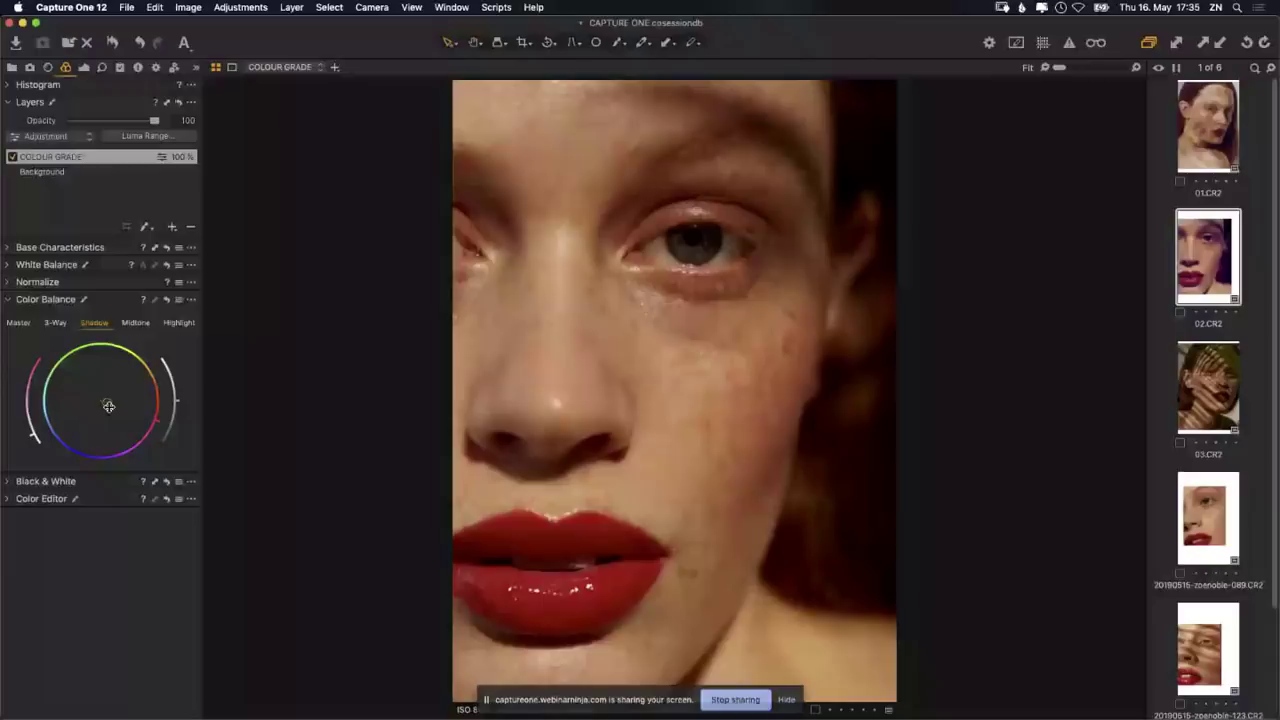
mouse_move(108, 406)
mouse_down()
mouse_move(121, 406)
mouse_move(115, 396)
mouse_up()
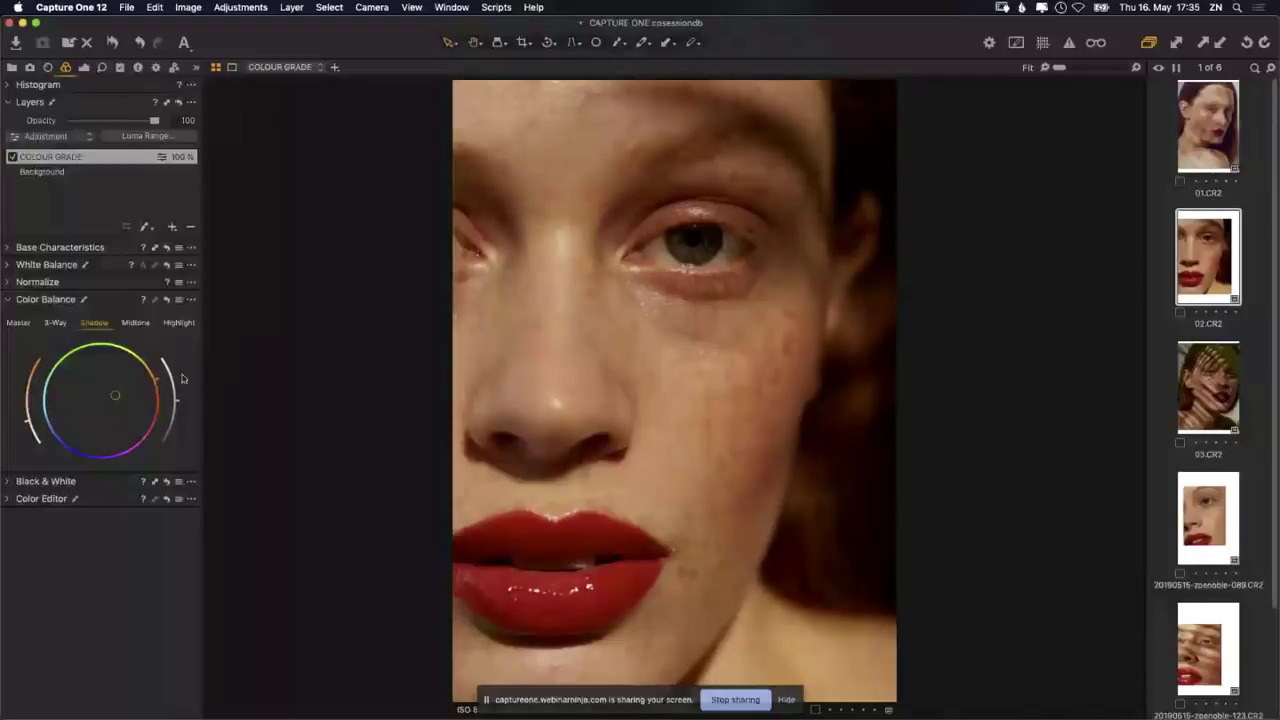
drag(181, 407, 173, 448)
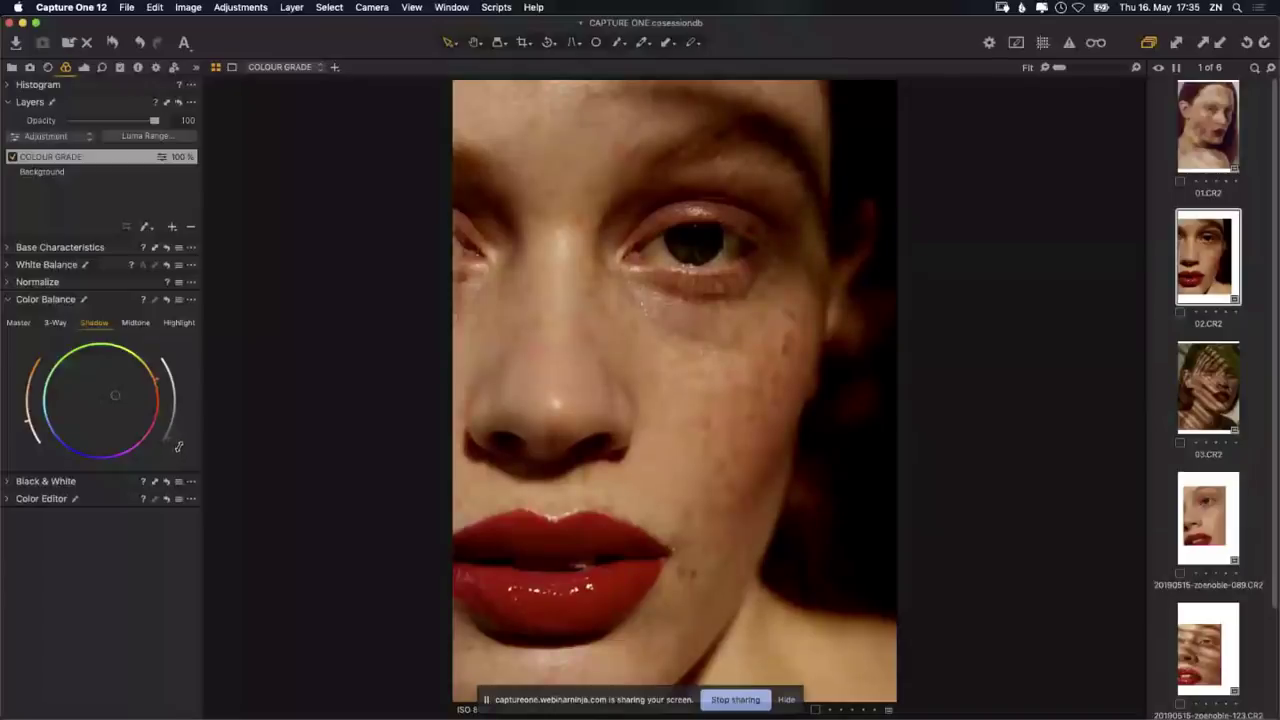
Step: Darken the shadows further and boost the shadow tint's saturation toward red-orange
drag(178, 446, 165, 354)
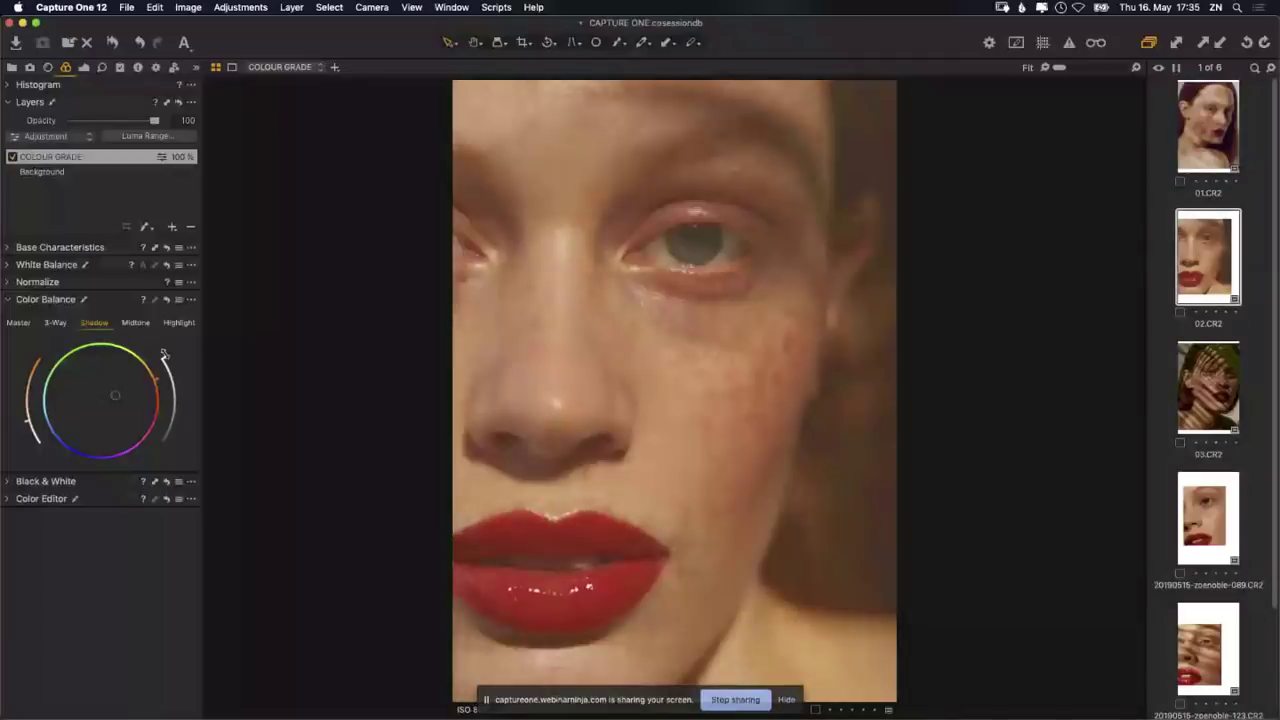
drag(164, 354, 195, 405)
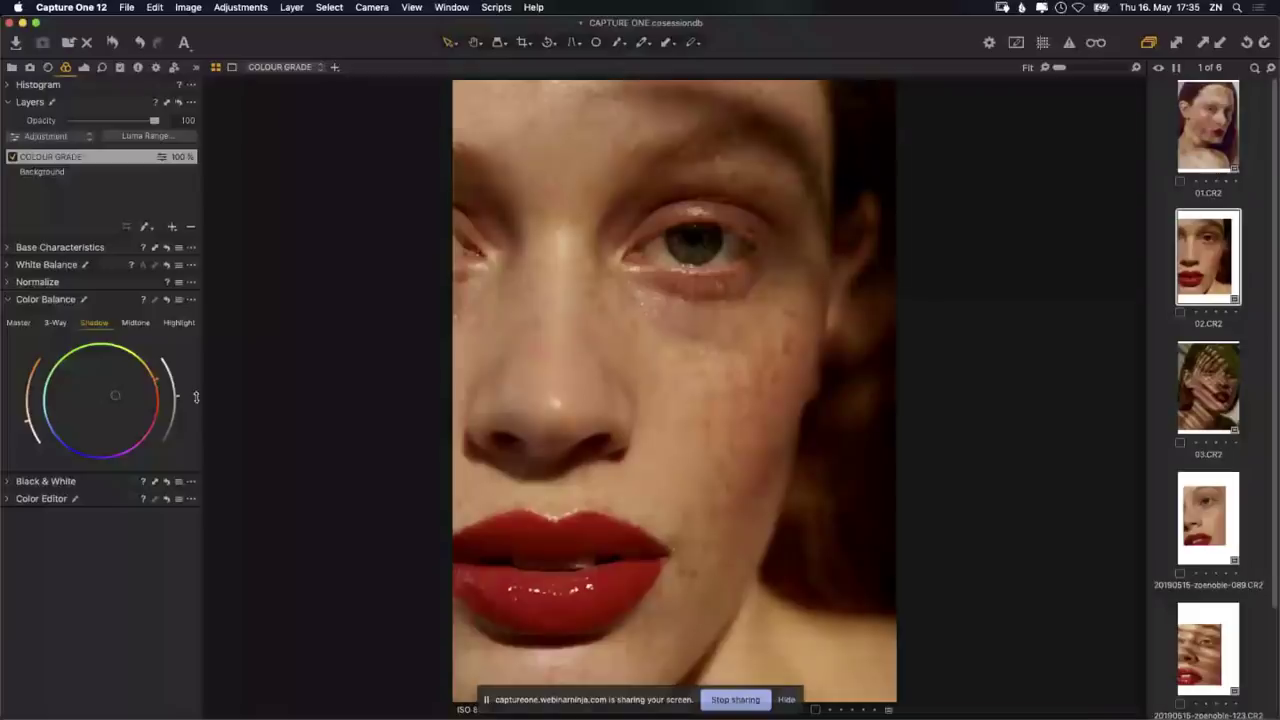
drag(196, 397, 192, 425)
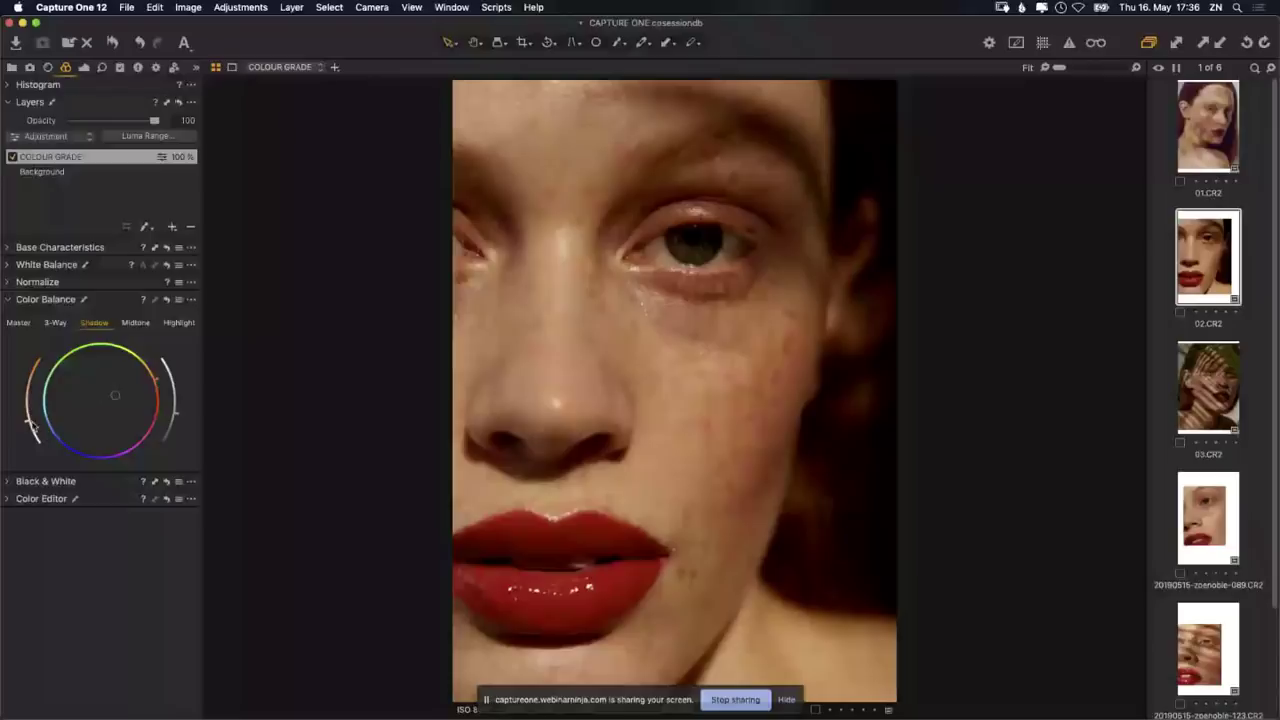
drag(30, 425, 27, 395)
drag(26, 395, 29, 390)
mouse_move(29, 390)
mouse_down()
mouse_move(37, 366)
mouse_move(40, 435)
mouse_move(37, 413)
mouse_up()
Step: Shift the Midtone colour balance wheel to give the midtones a subtle tint
click(136, 323)
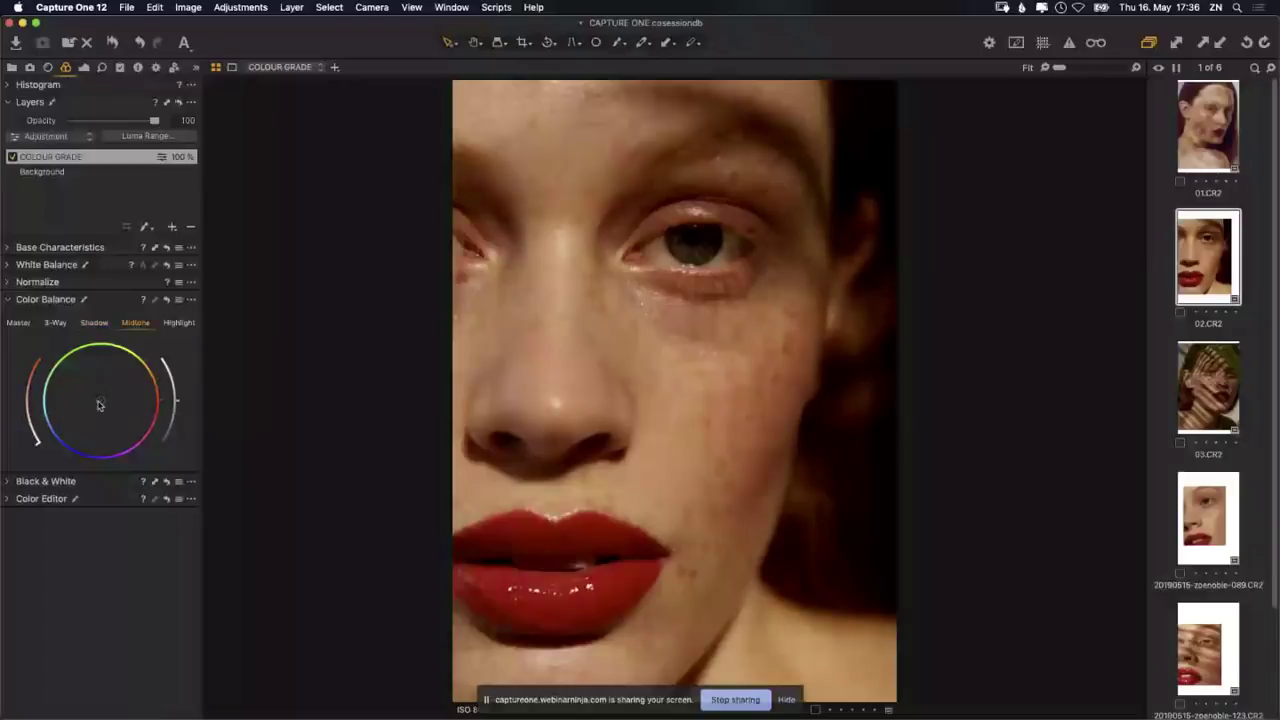
mouse_move(99, 404)
mouse_down()
mouse_move(94, 393)
mouse_move(110, 405)
mouse_up()
drag(109, 405, 186, 410)
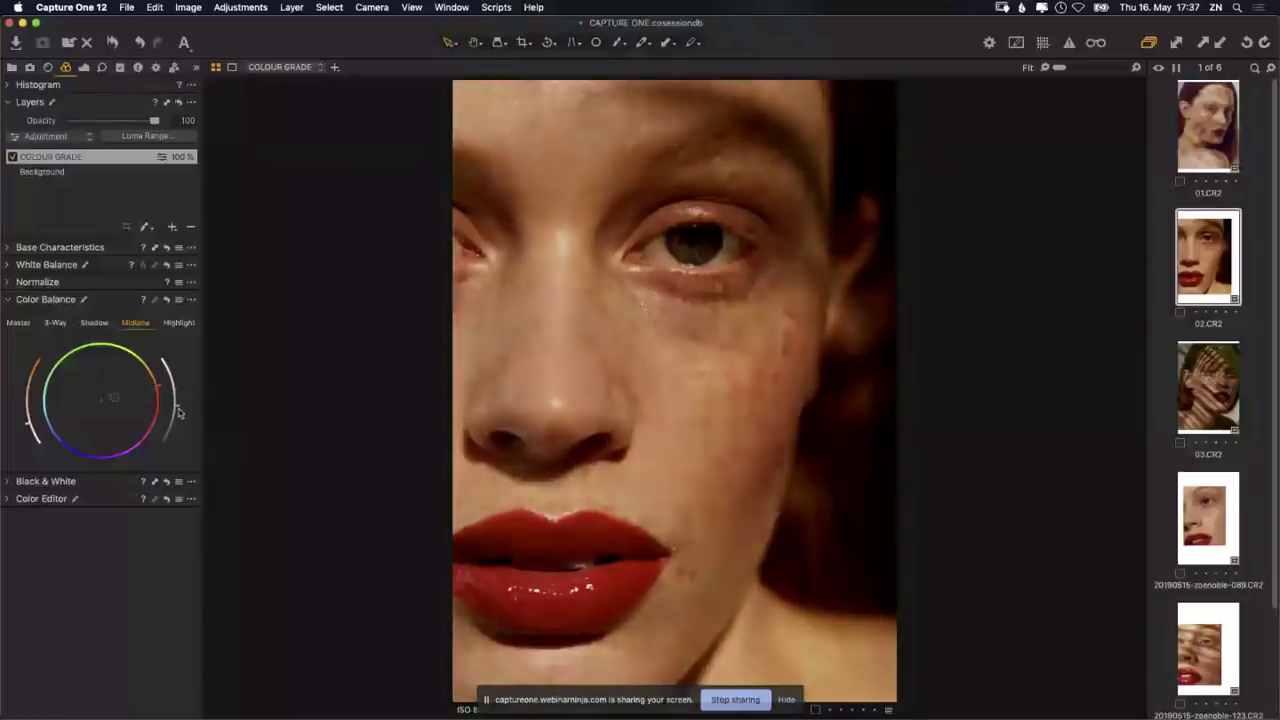
Step: Tint the highlights slightly cool on the Highlight wheel and raise their luminance
click(180, 323)
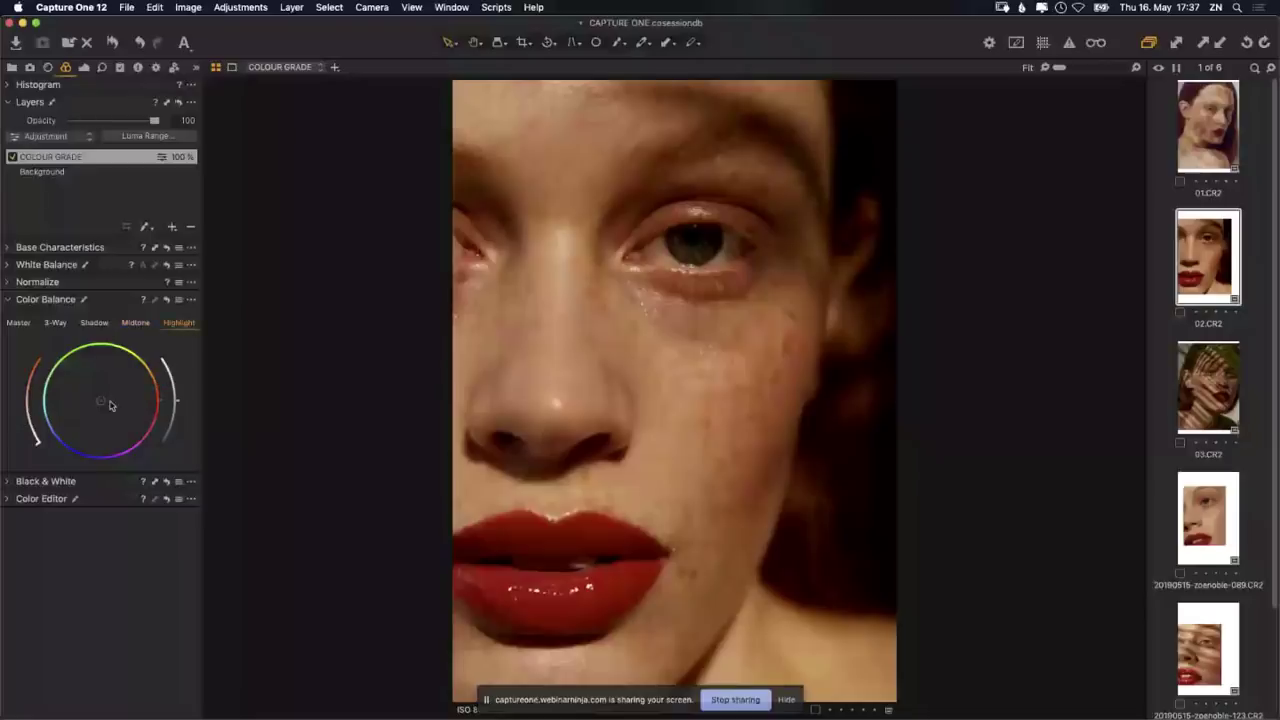
mouse_move(110, 404)
mouse_down()
mouse_move(90, 384)
mouse_move(81, 421)
mouse_move(103, 408)
mouse_up()
drag(103, 408, 70, 416)
drag(71, 416, 68, 416)
mouse_move(68, 416)
mouse_down()
mouse_move(118, 389)
mouse_move(128, 397)
mouse_move(90, 412)
mouse_up()
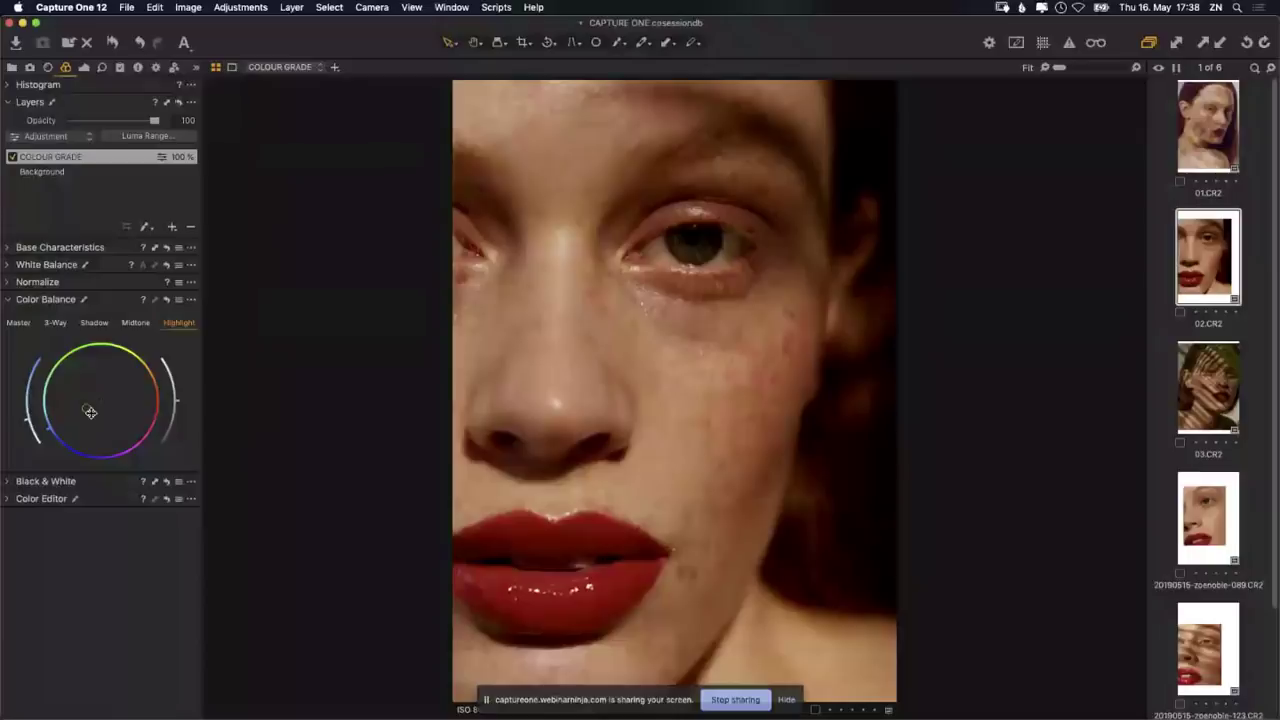
mouse_move(90, 412)
mouse_down()
mouse_move(117, 400)
mouse_move(78, 414)
mouse_up()
drag(78, 414, 75, 410)
mouse_move(182, 400)
mouse_down()
mouse_move(177, 359)
mouse_move(186, 450)
mouse_move(203, 386)
mouse_move(197, 397)
mouse_up()
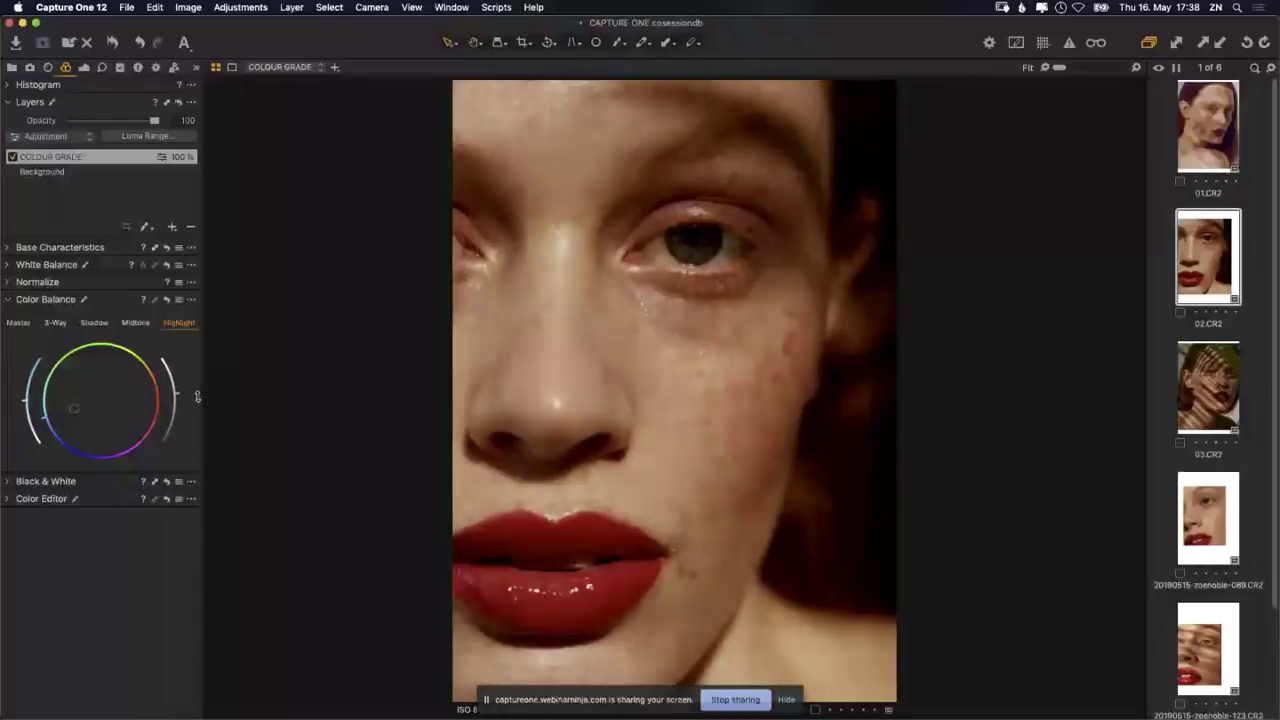
Step: Fine-tune the Midtone wheel's centre a touch toward orange
click(136, 323)
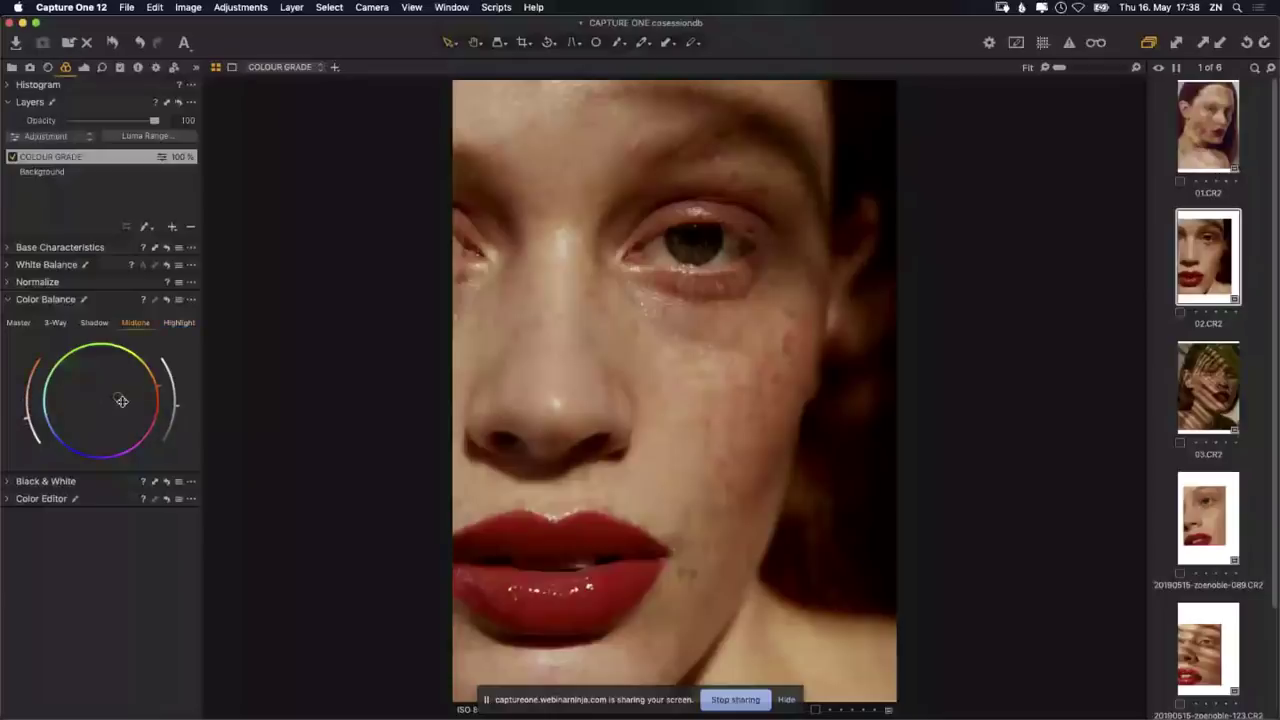
drag(121, 401, 125, 398)
drag(125, 398, 123, 399)
mouse_move(121, 399)
mouse_down()
mouse_move(105, 402)
mouse_move(124, 397)
mouse_up()
click(11, 156)
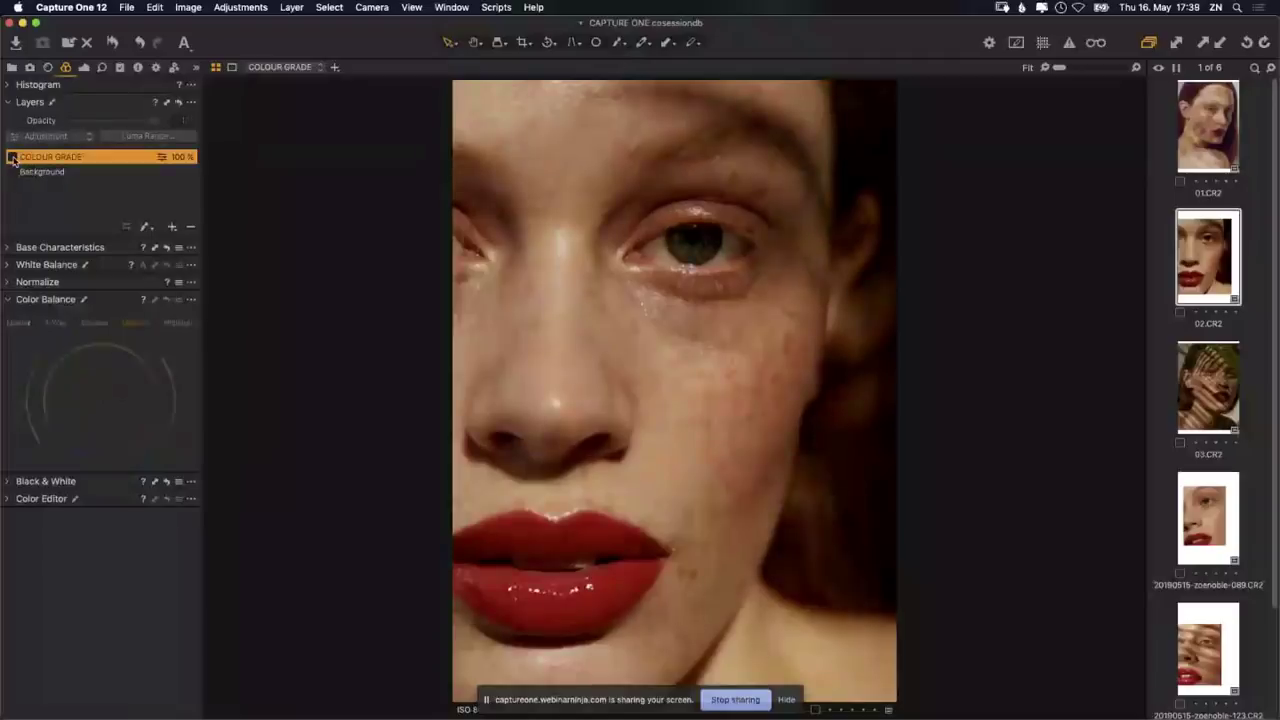
click(12, 157)
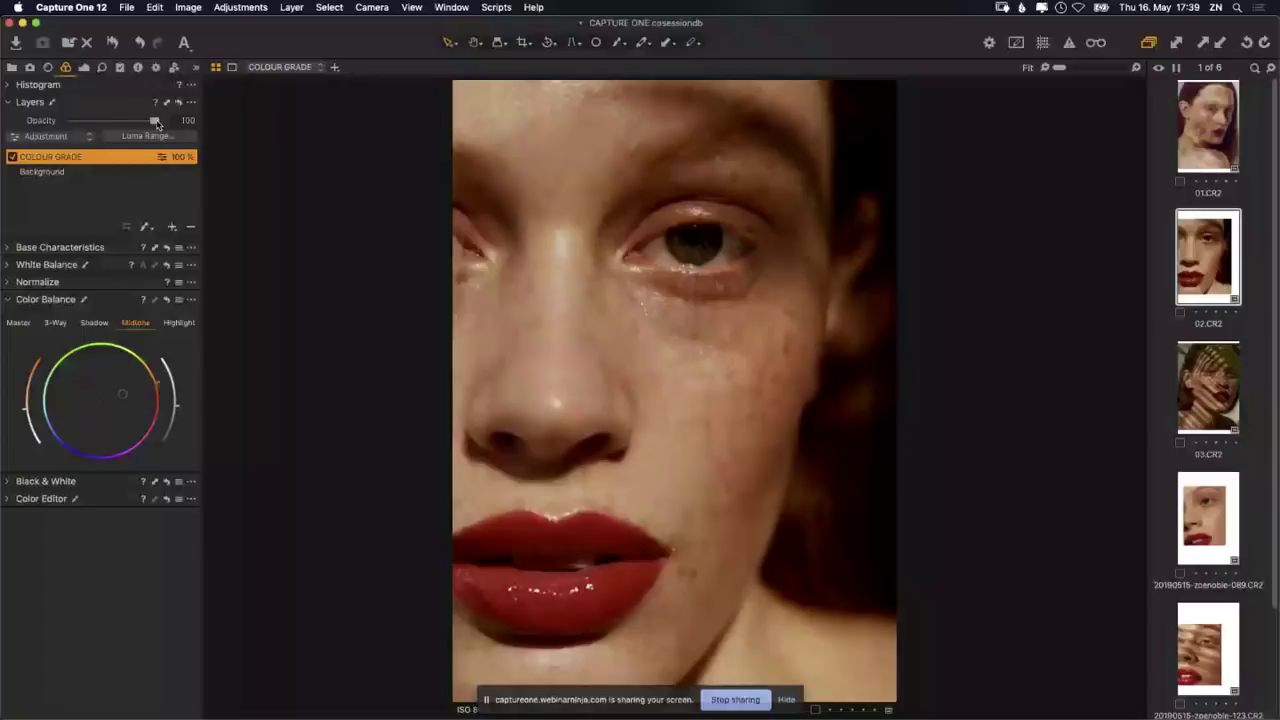
Step: Tint the COLOUR GRADE shadows toward red, cool the highlights, and lower the layer opacity to 67%
drag(155, 121, 97, 121)
key(super+z)
click(94, 322)
mouse_move(118, 398)
mouse_down()
mouse_move(135, 401)
mouse_move(126, 414)
mouse_up()
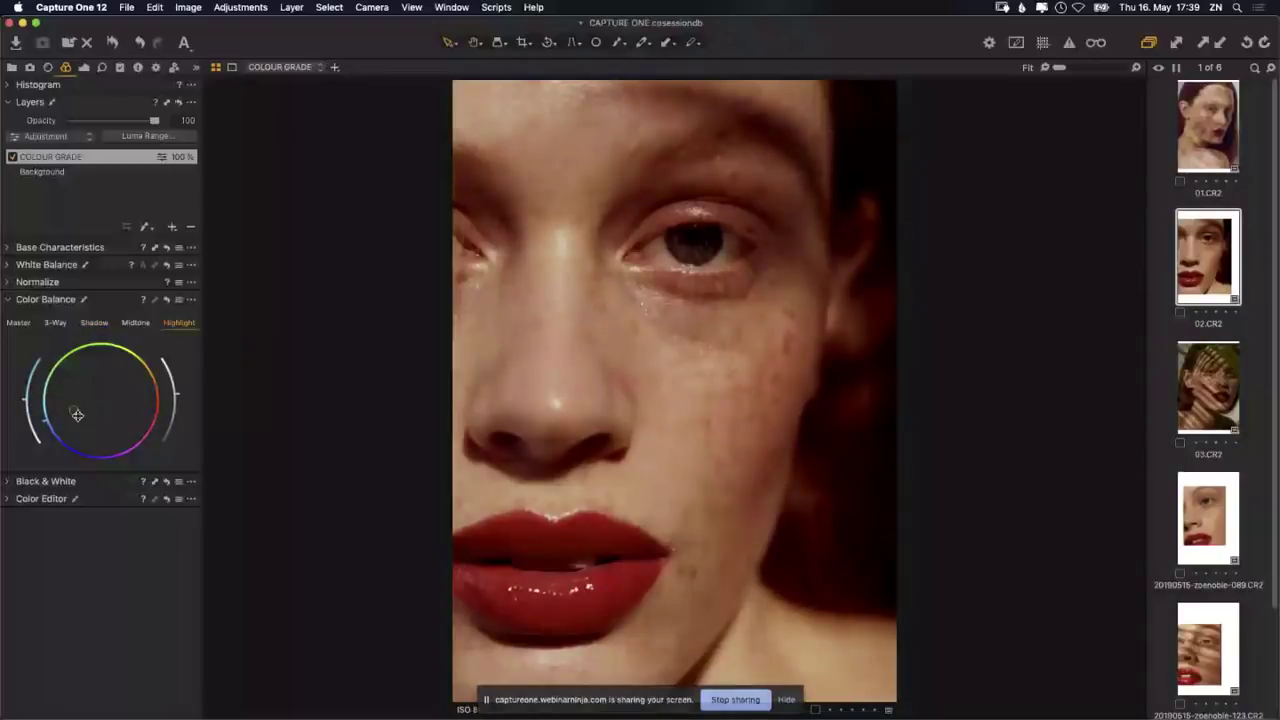
drag(77, 415, 67, 403)
drag(155, 124, 126, 124)
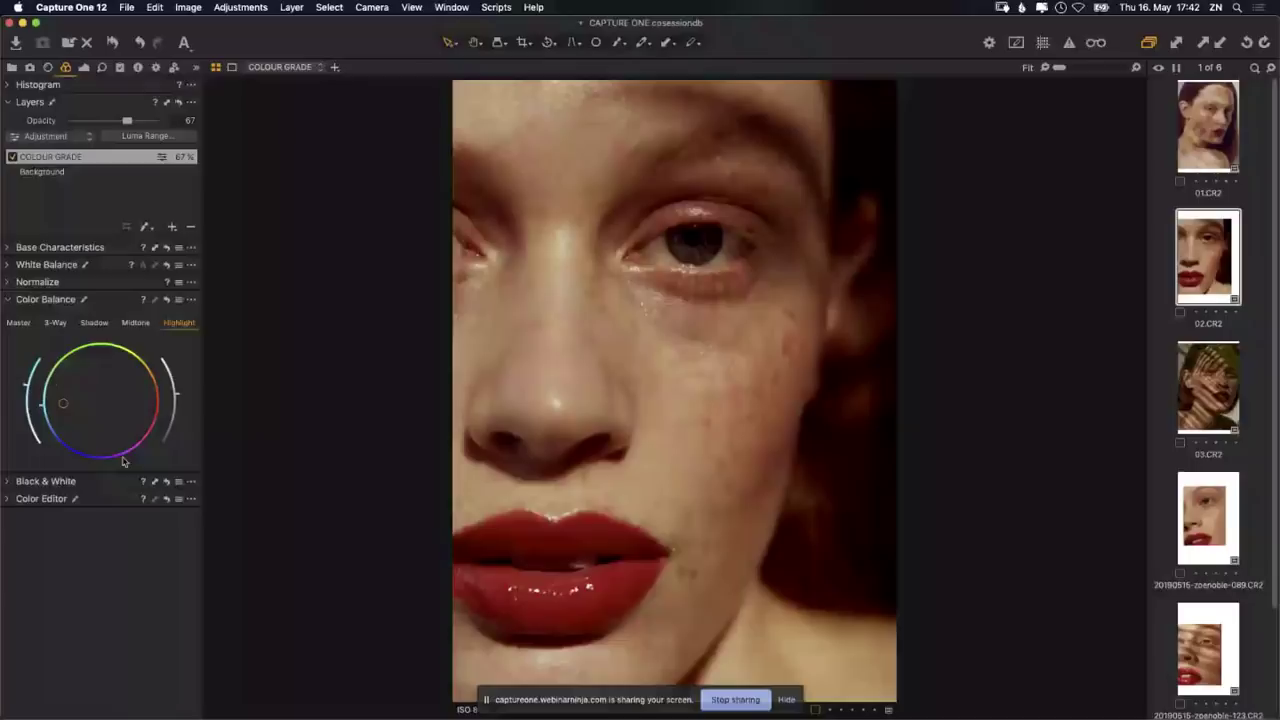
Step: Warm the COLOUR GRADE highlights toward red and shift its shadows toward cyan
drag(62, 403, 48, 420)
drag(57, 424, 172, 407)
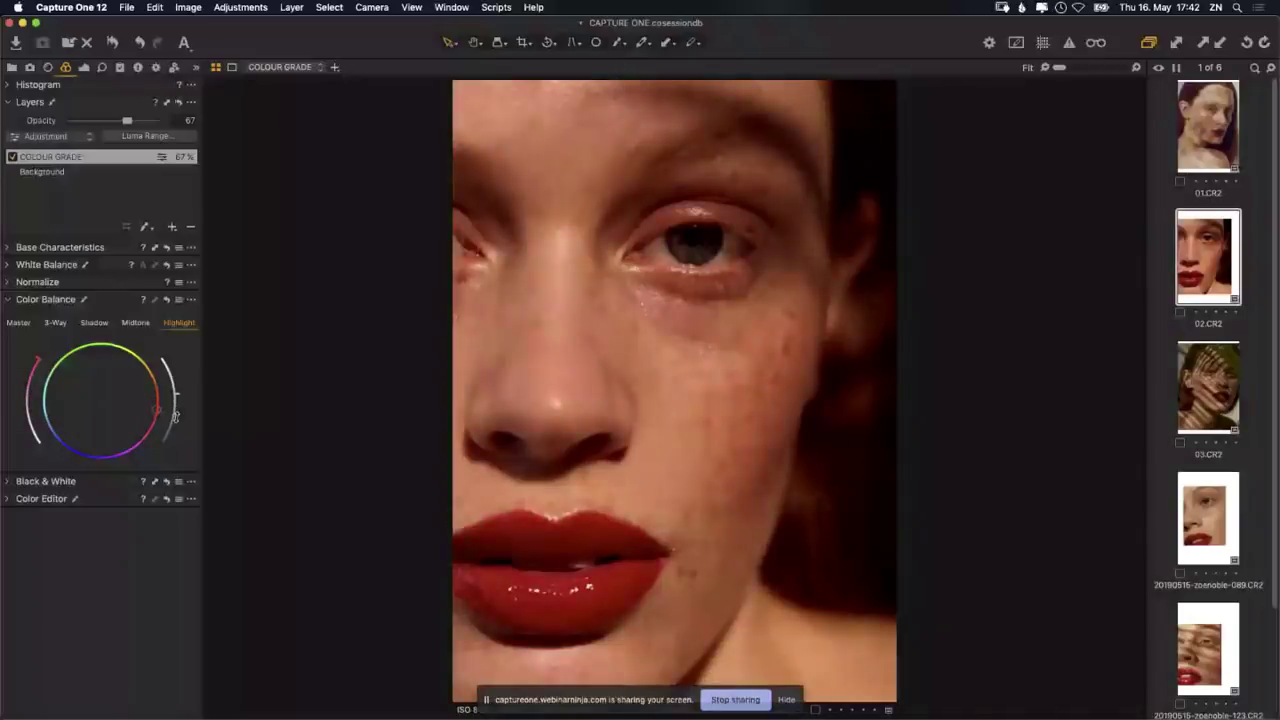
click(135, 322)
click(94, 322)
drag(107, 404, 175, 408)
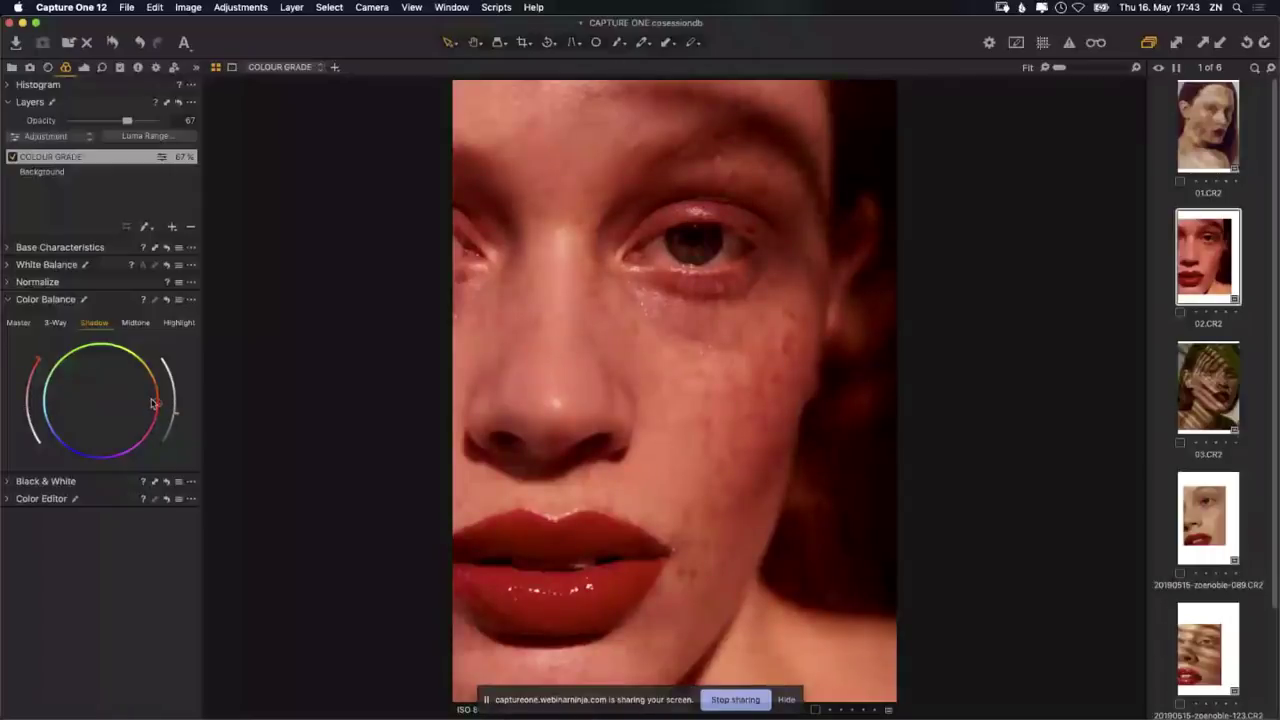
drag(153, 403, 63, 428)
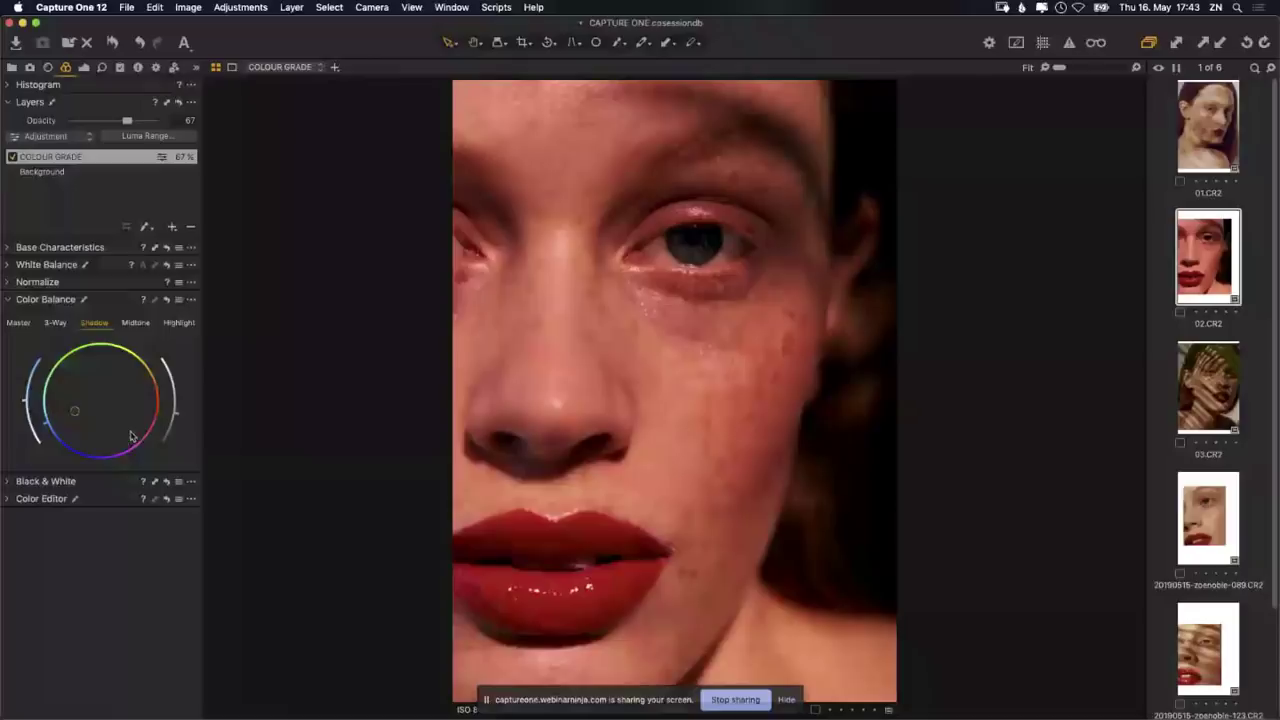
Step: Use the Master colour balance wheel to shift the whole COLOUR GRADE layer toward warm red
click(135, 322)
click(19, 322)
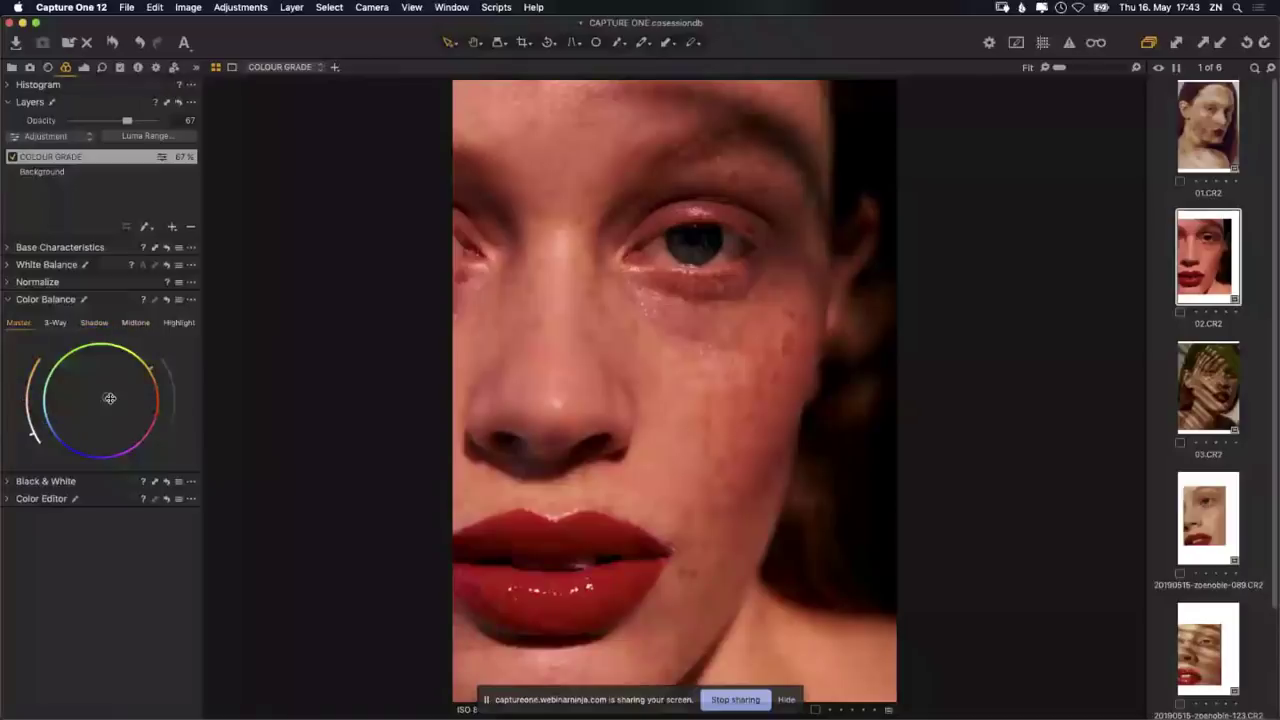
drag(110, 398, 135, 391)
drag(119, 395, 126, 400)
drag(138, 392, 115, 401)
drag(119, 381, 125, 364)
Step: Show the Highlight colour balance and expand the Normalize tool
click(179, 322)
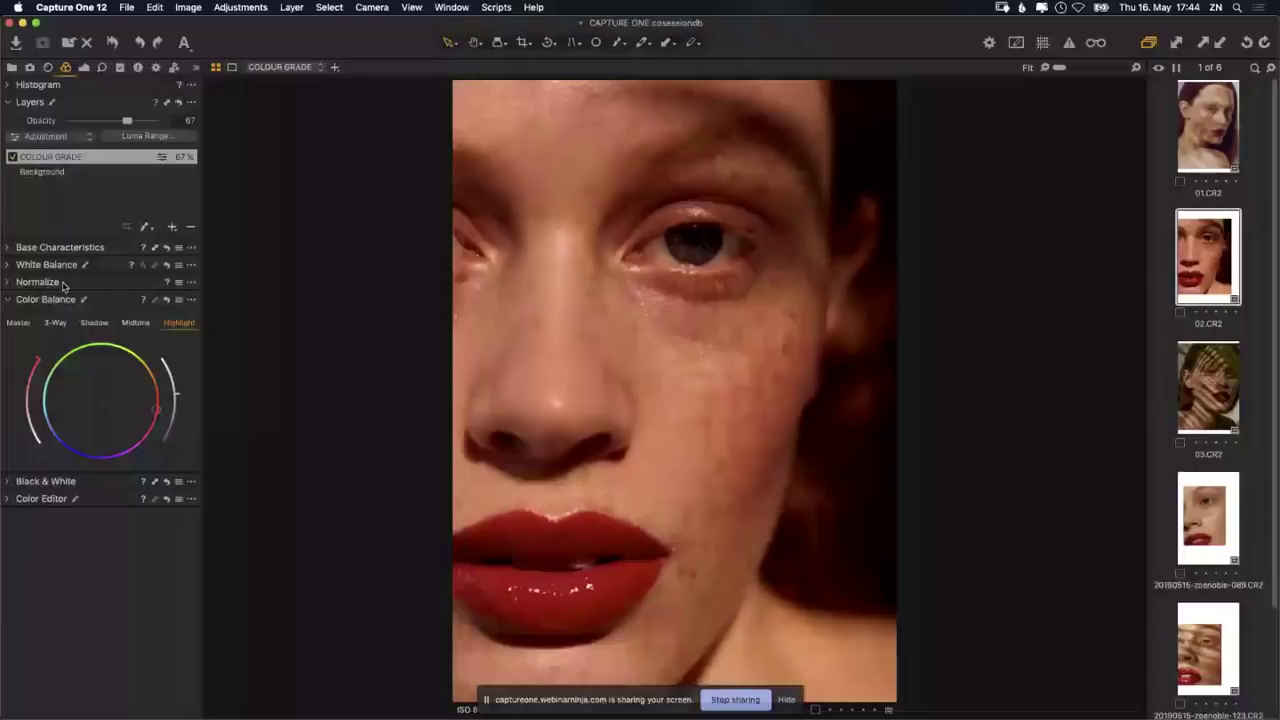
click(8, 282)
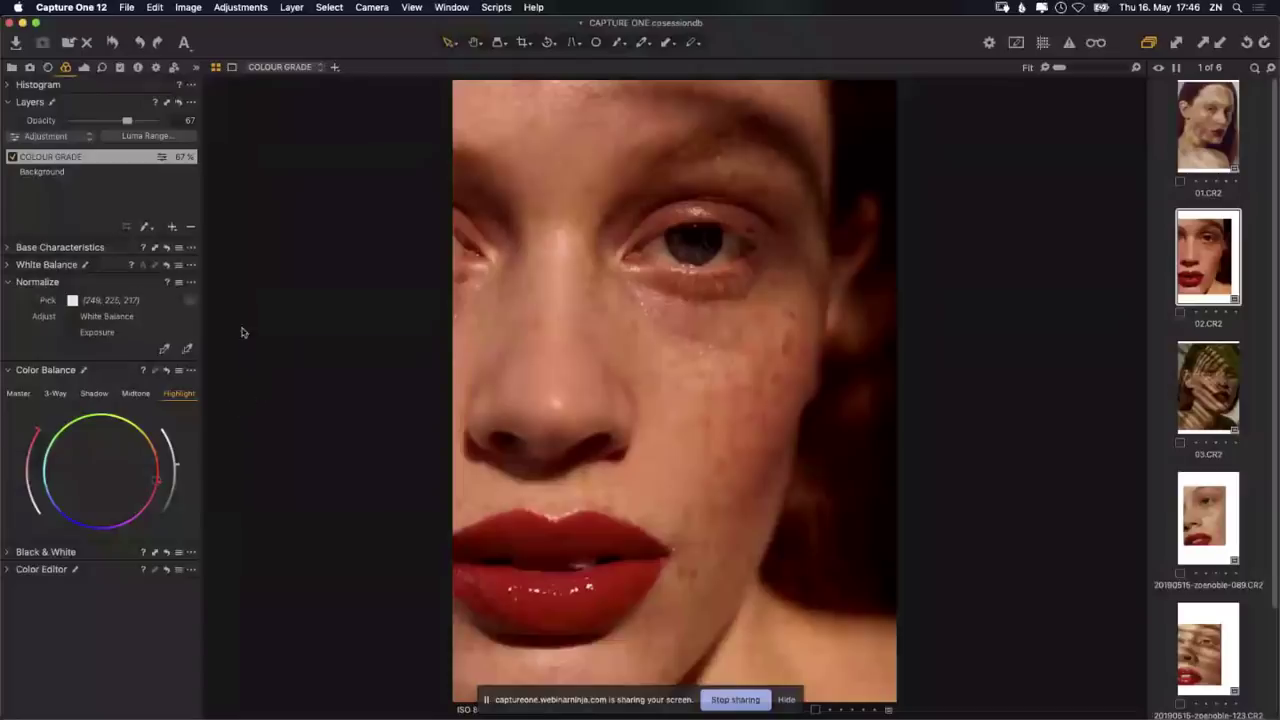
key(m)
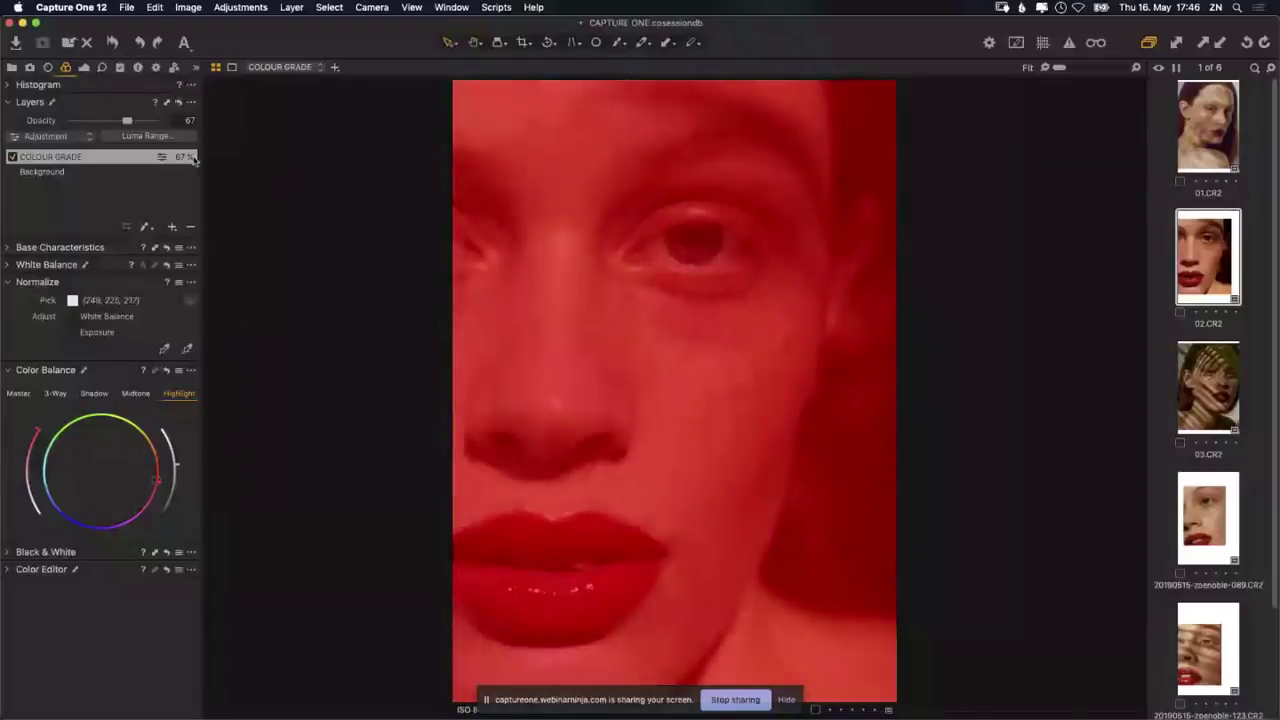
key(m)
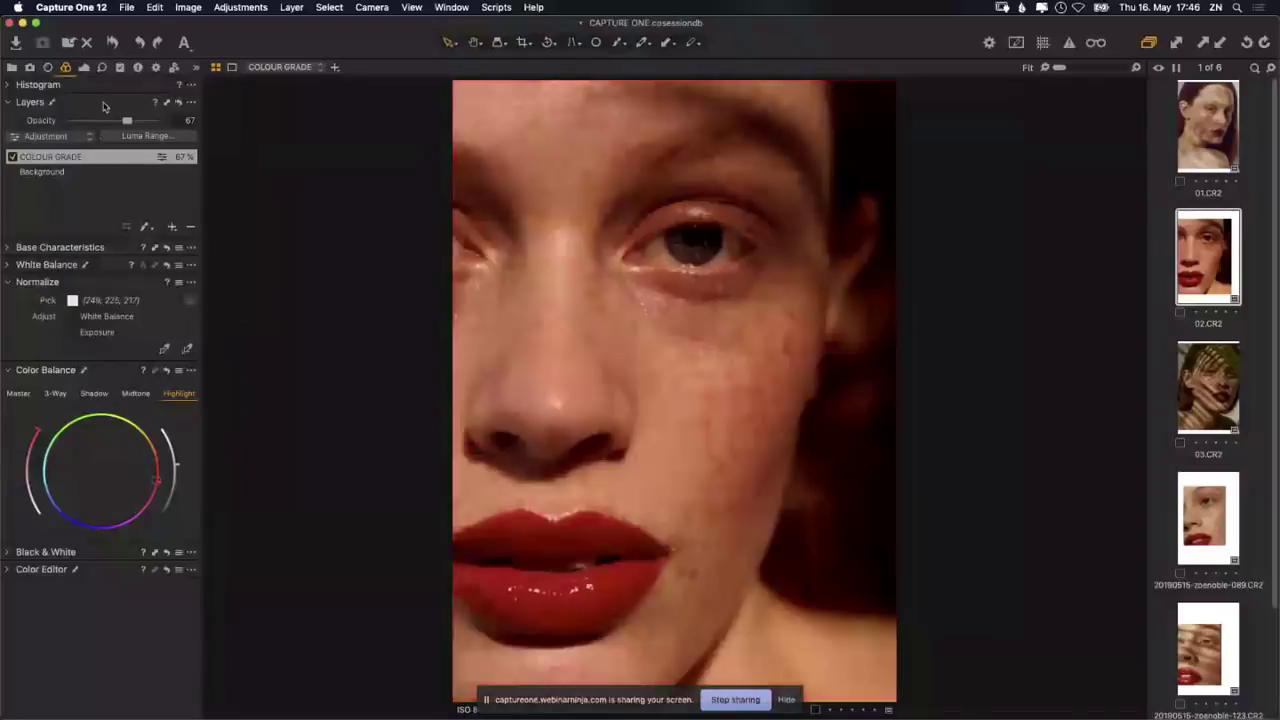
scroll(1275, 397, down, 2)
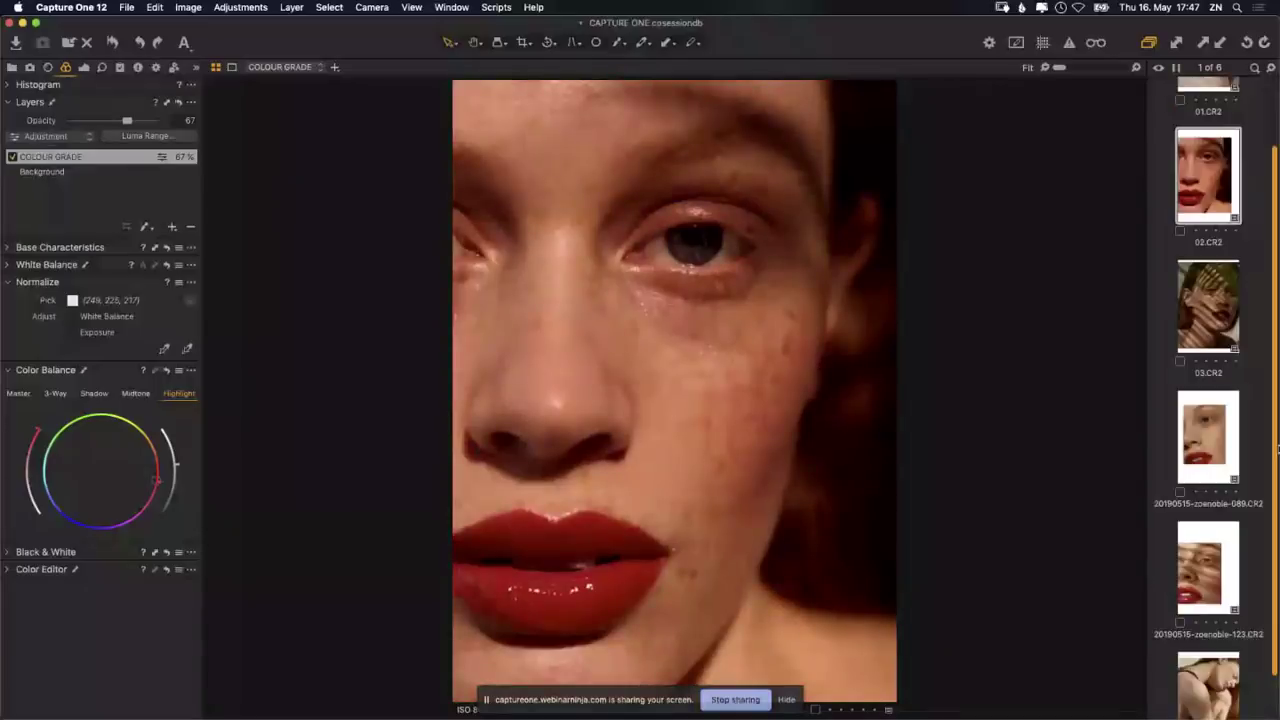
scroll(1217, 150, up, 2)
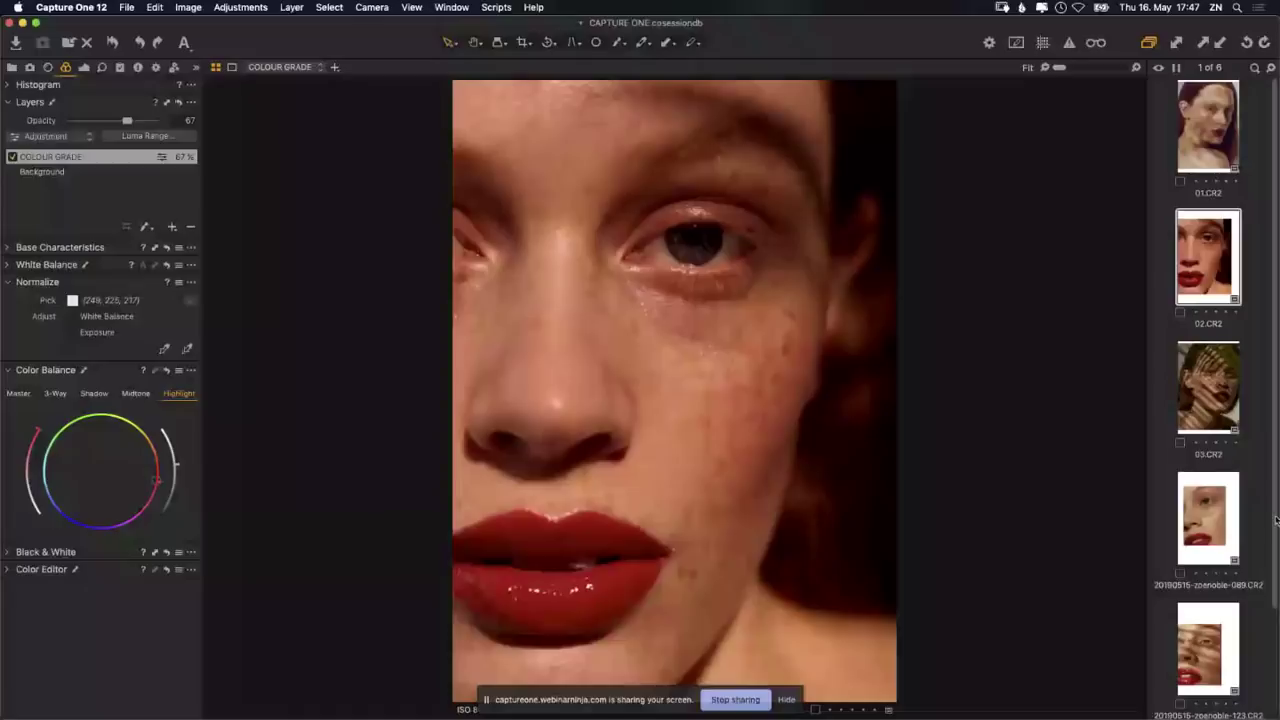
scroll(1275, 519, down, 3)
click(1213, 678)
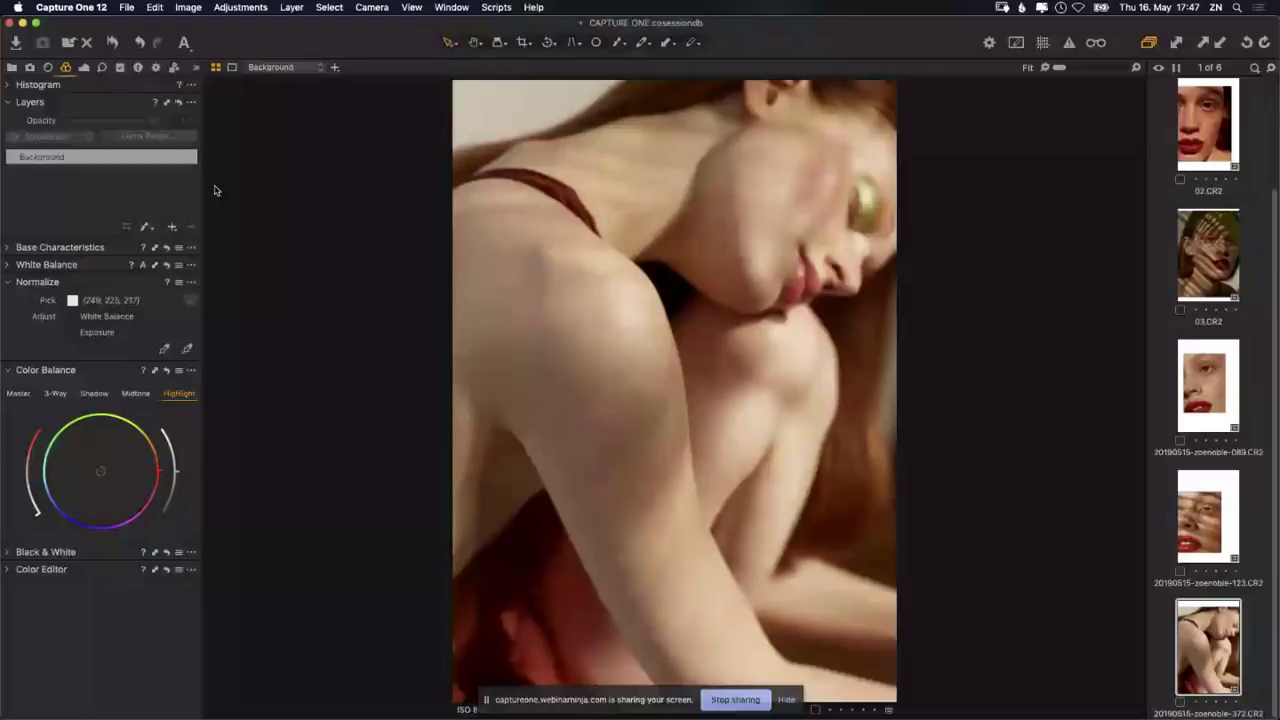
Step: Add a new empty adjustment layer named SKIN
click(174, 228)
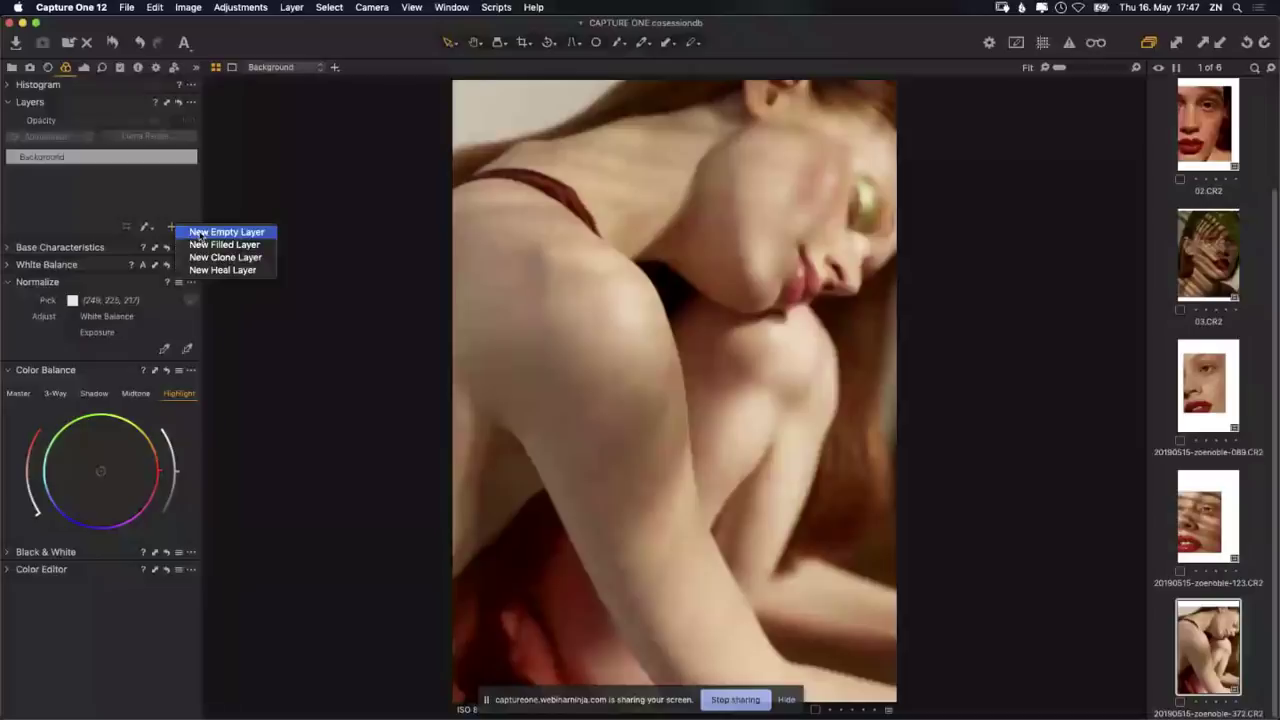
click(196, 231)
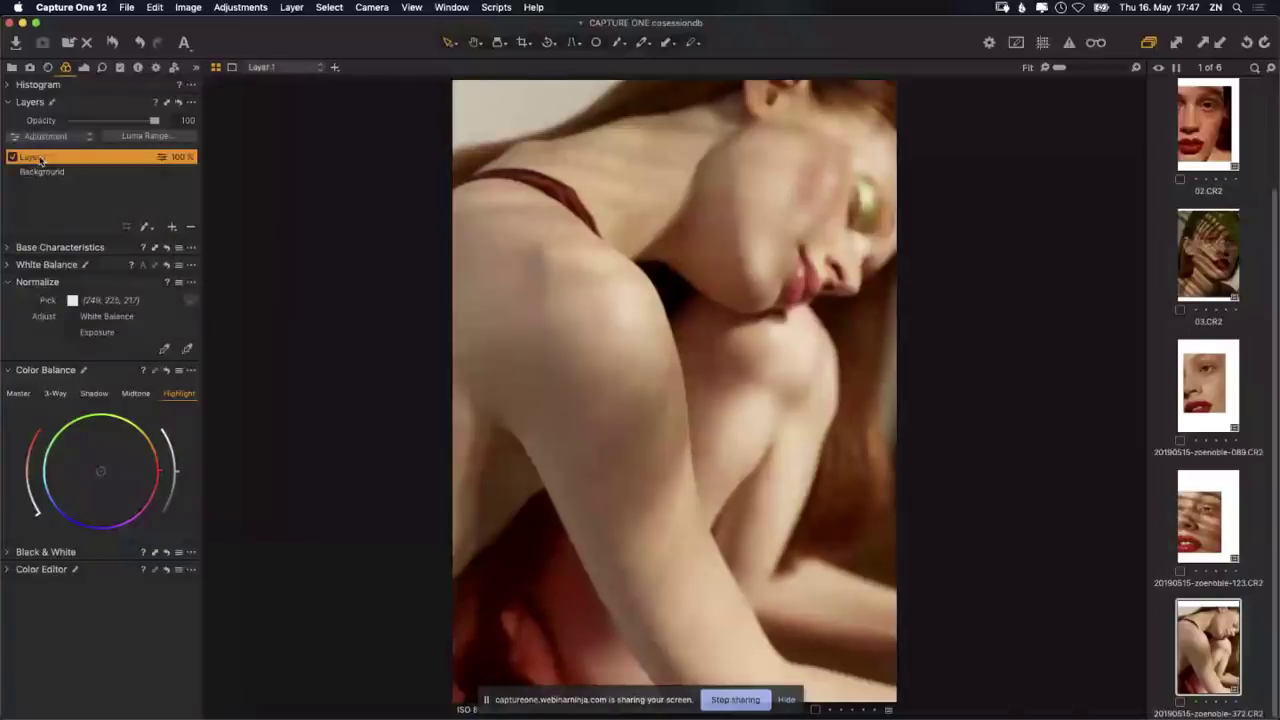
double_click(40, 158)
text(S)
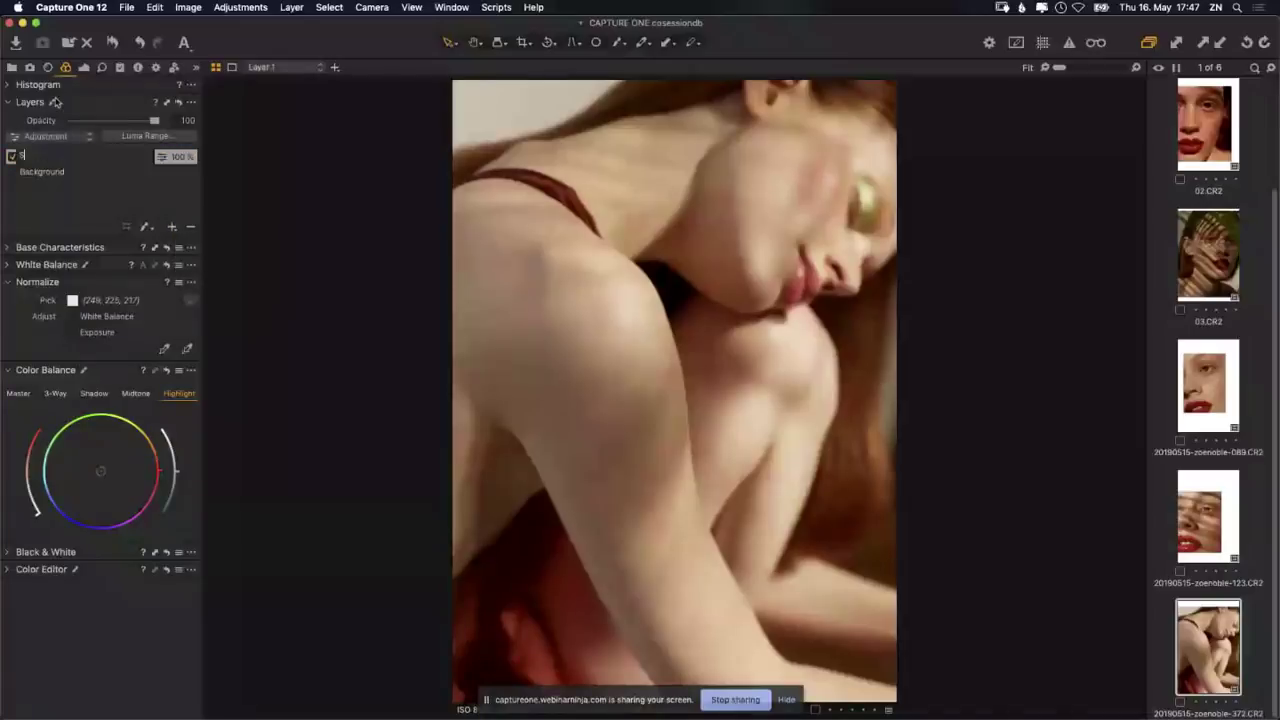
text(KIN)
key(Return)
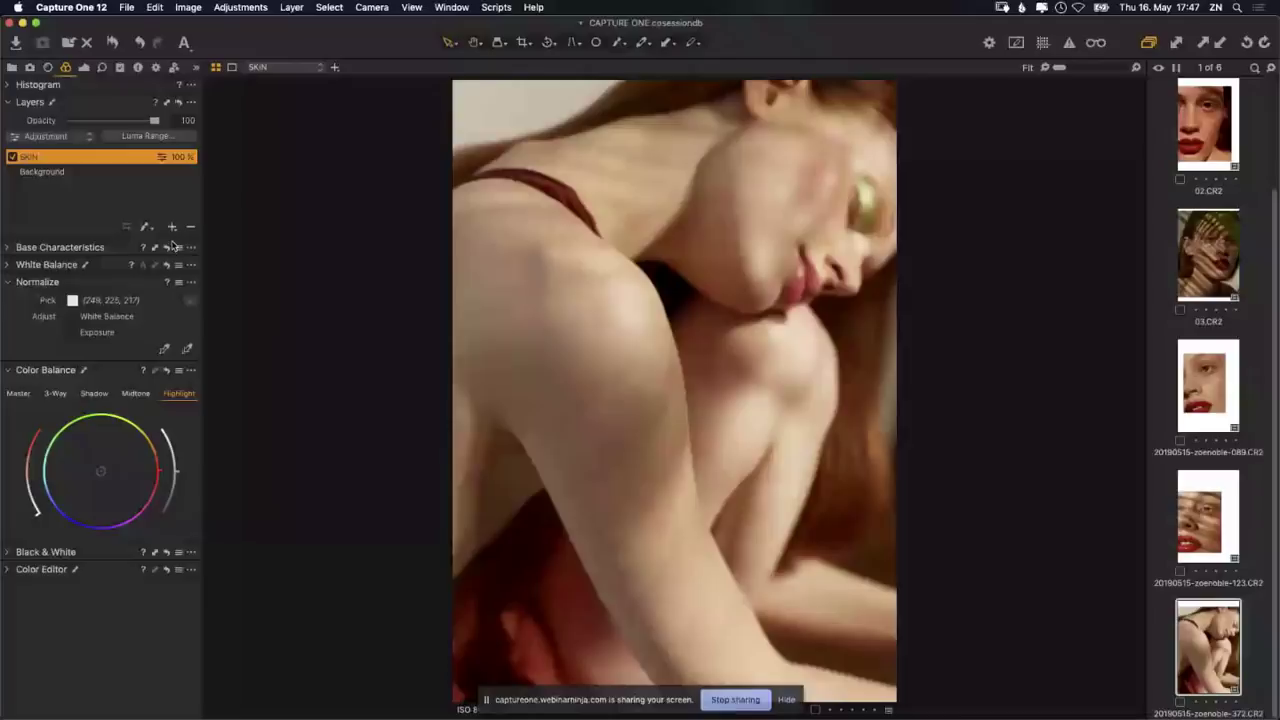
Step: Add a new filled layer named COLOUR above SKIN
click(172, 227)
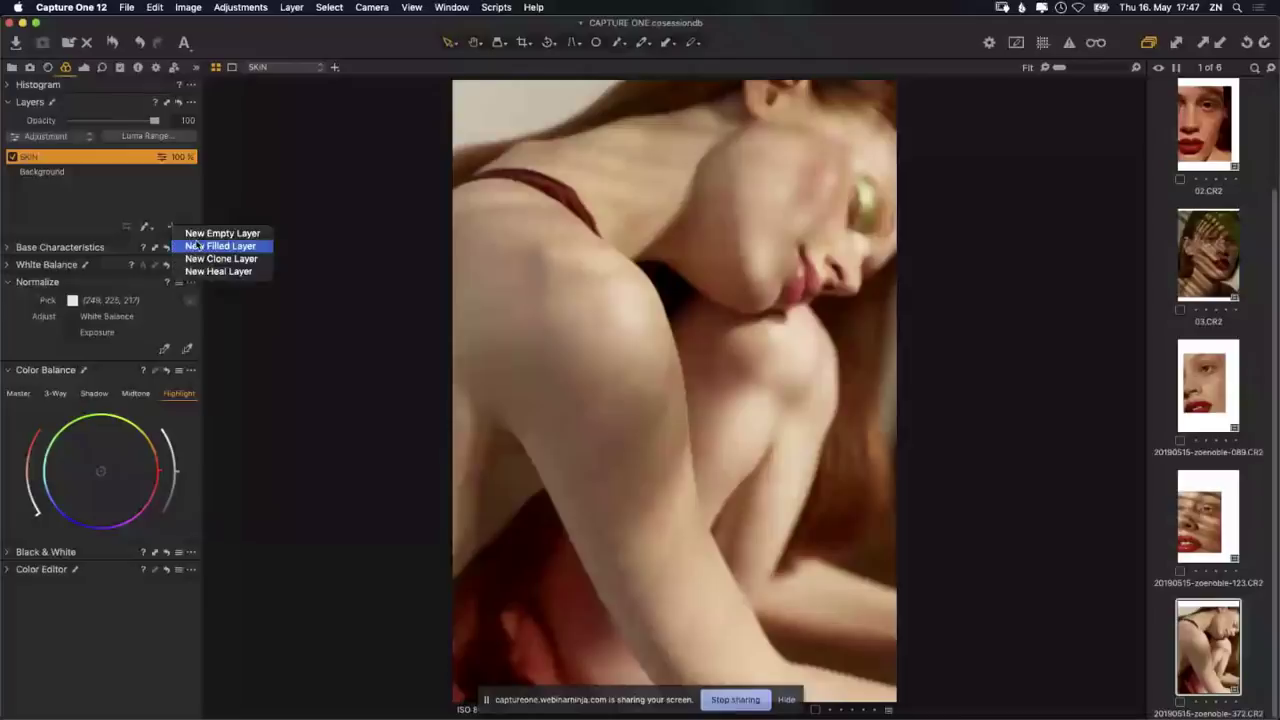
click(197, 248)
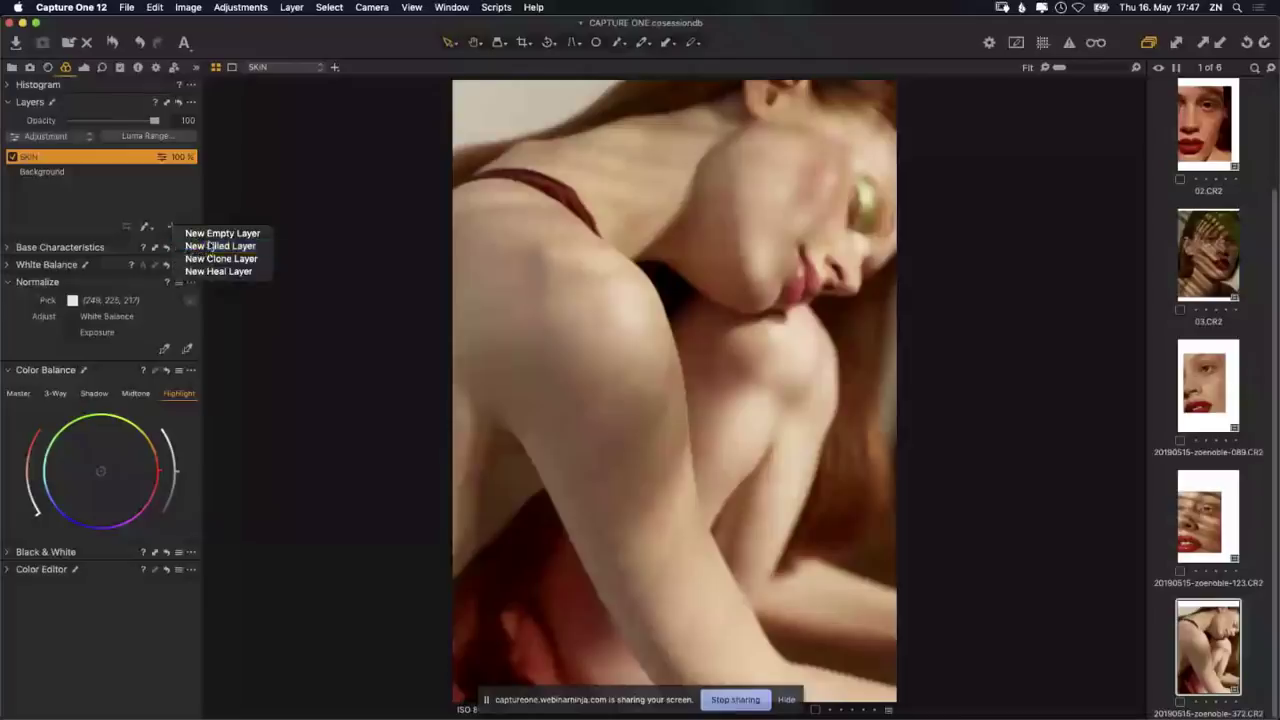
text(COLOUR)
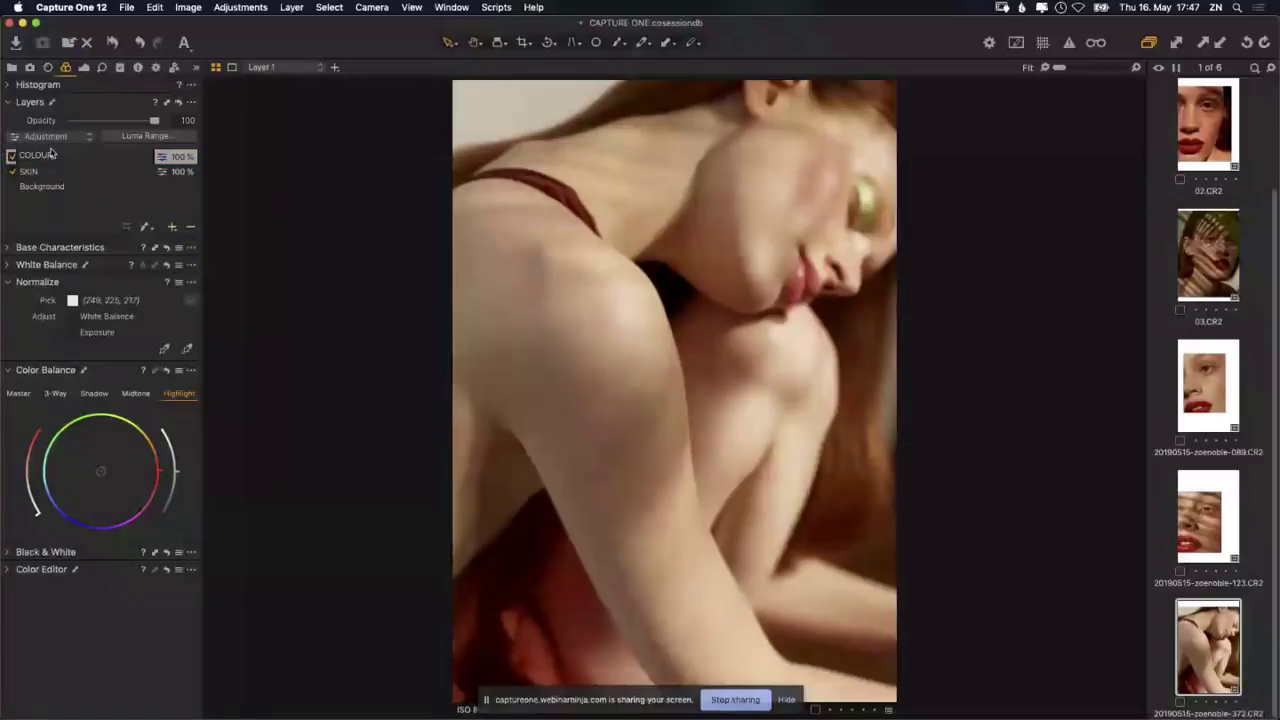
key(Return)
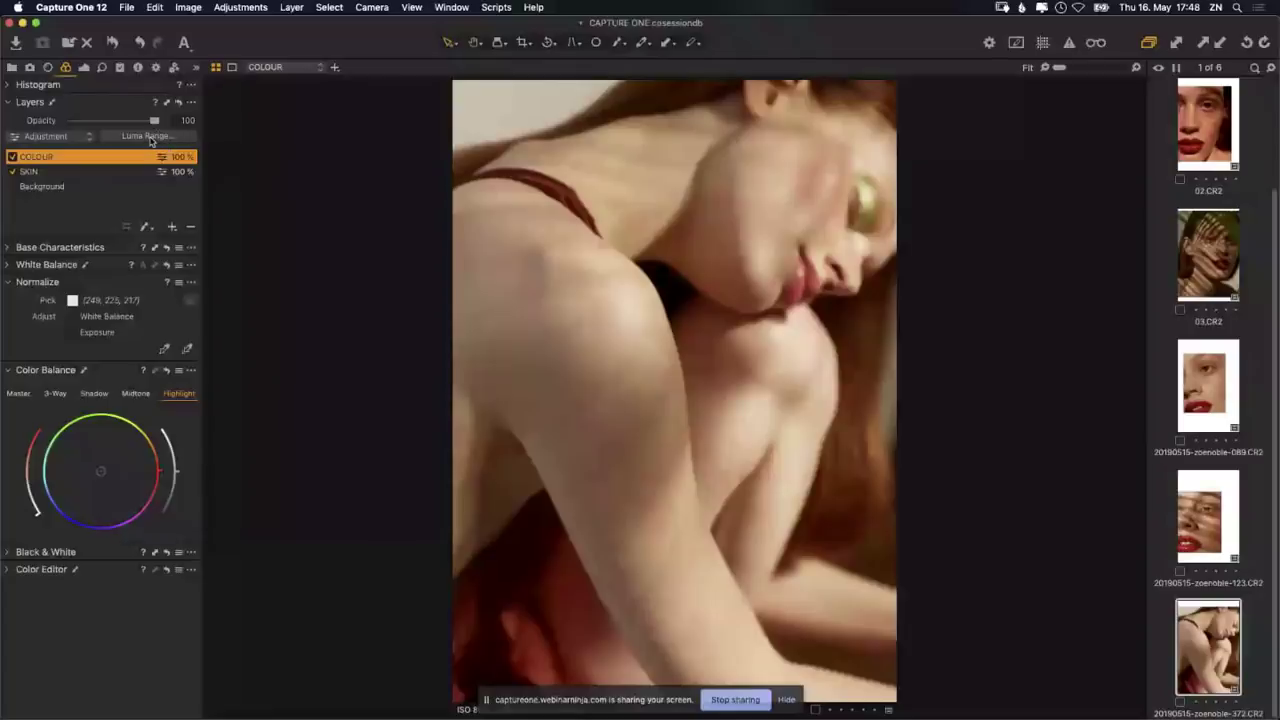
Step: Limit the COLOUR layer's luma range to the shadows (0–56) with the mask displayed
click(161, 136)
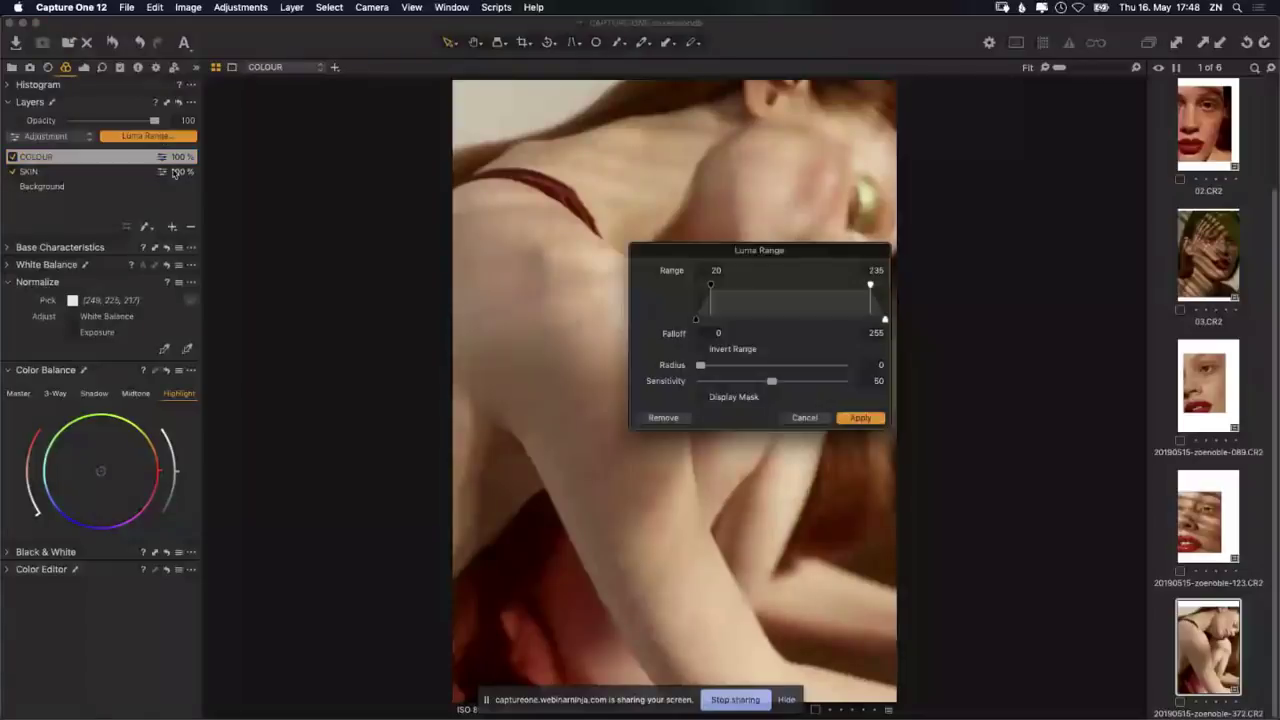
drag(667, 255, 155, 204)
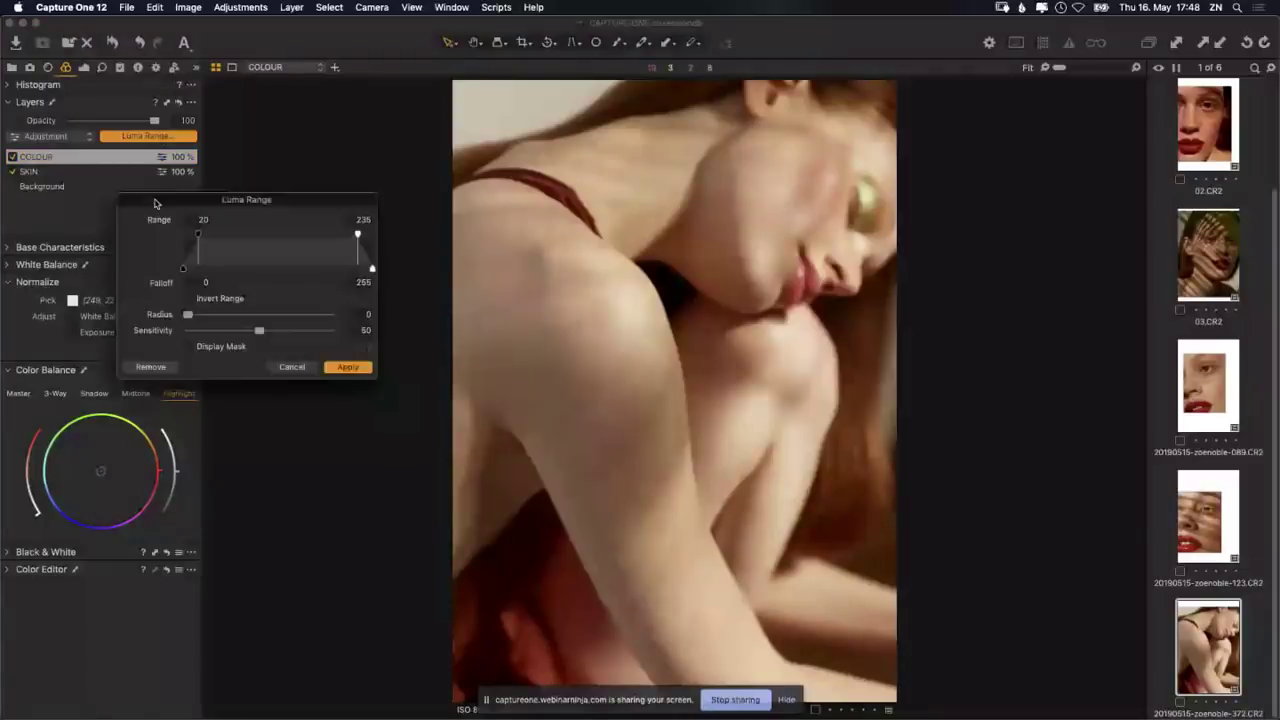
click(189, 346)
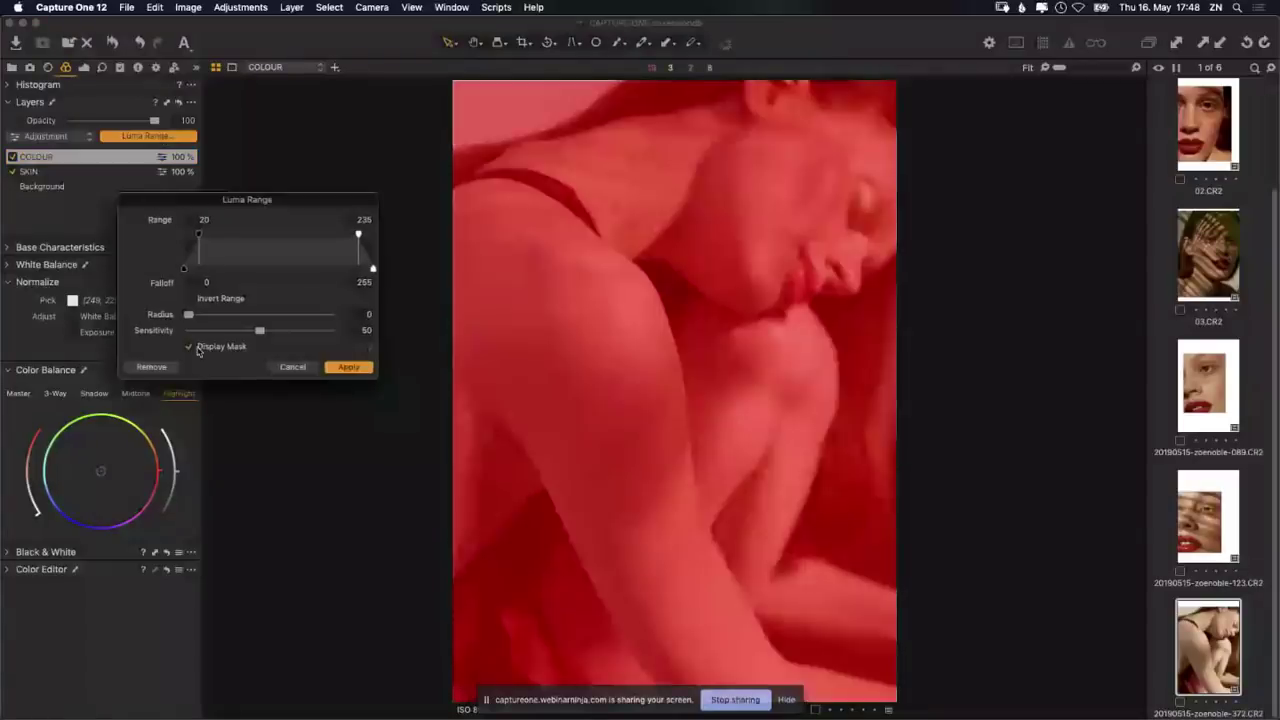
drag(198, 234, 183, 234)
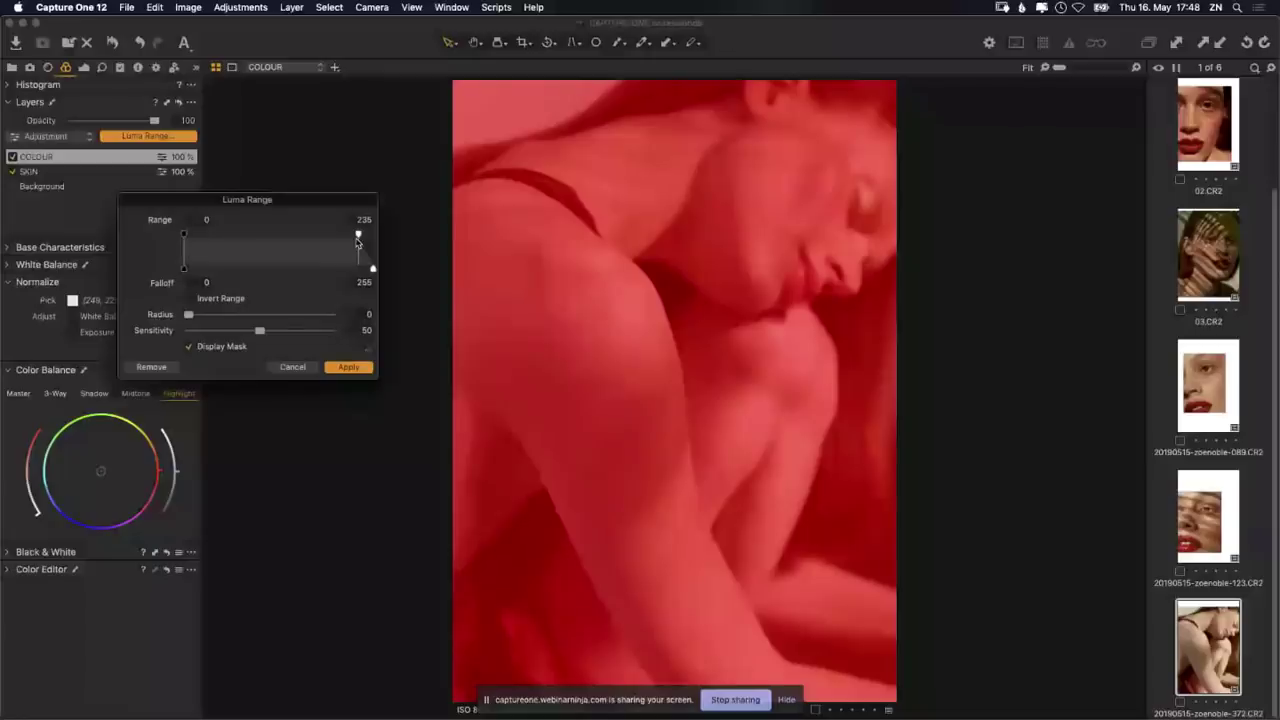
drag(357, 236, 223, 236)
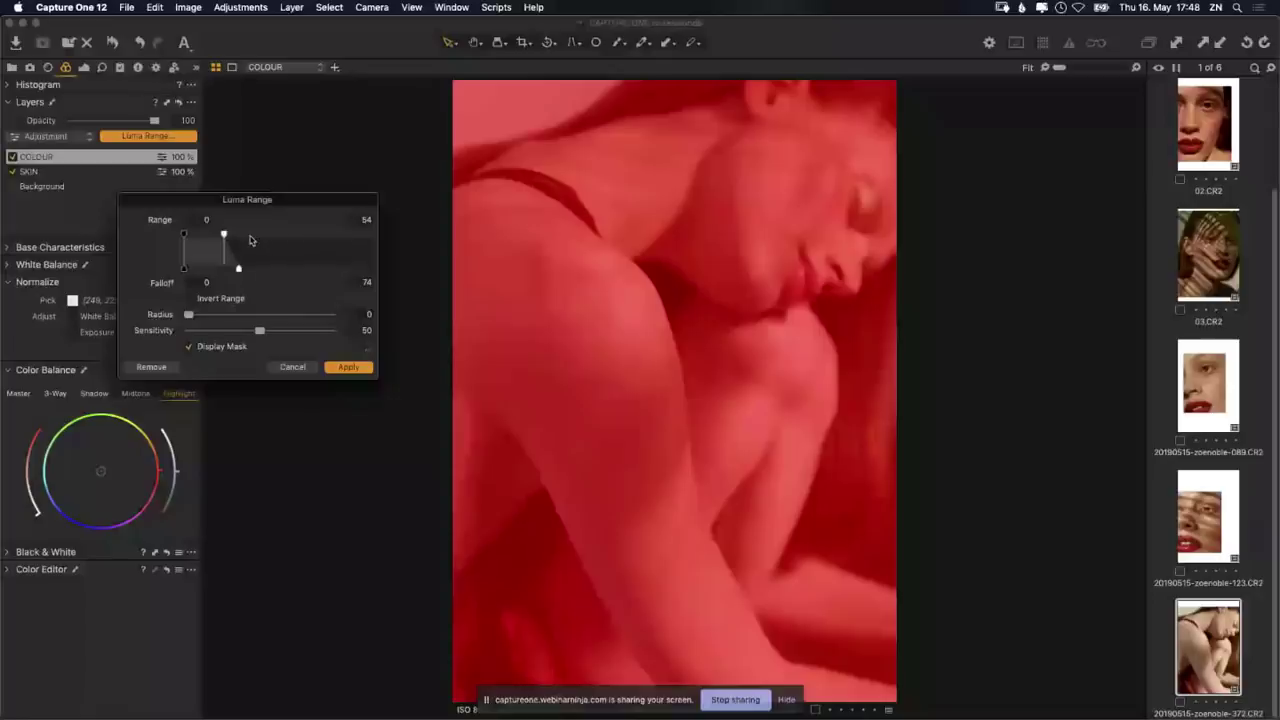
mouse_move(224, 236)
mouse_down()
mouse_move(213, 236)
mouse_move(234, 238)
mouse_move(261, 269)
mouse_move(227, 237)
mouse_up()
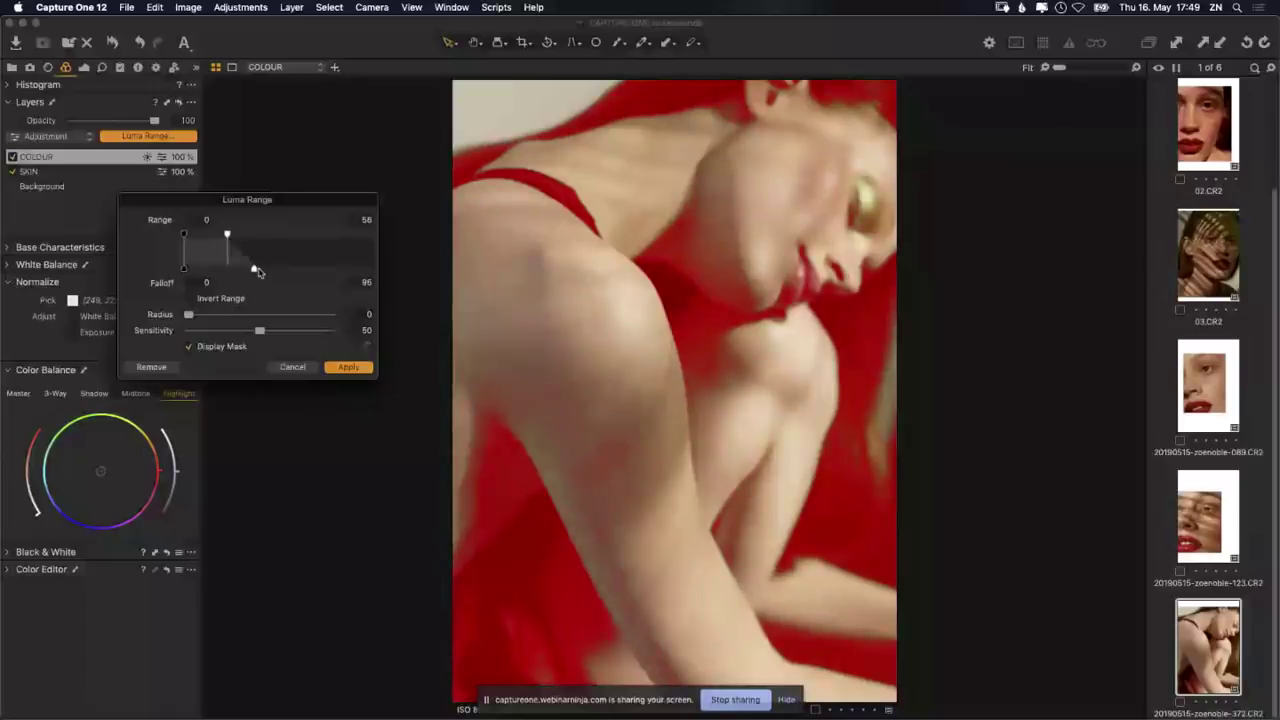
Step: Set falloff 101, sensitivity 34 and radius 0.9, and apply the luma range mask
drag(256, 268, 260, 274)
drag(258, 331, 238, 334)
drag(195, 316, 205, 315)
click(348, 367)
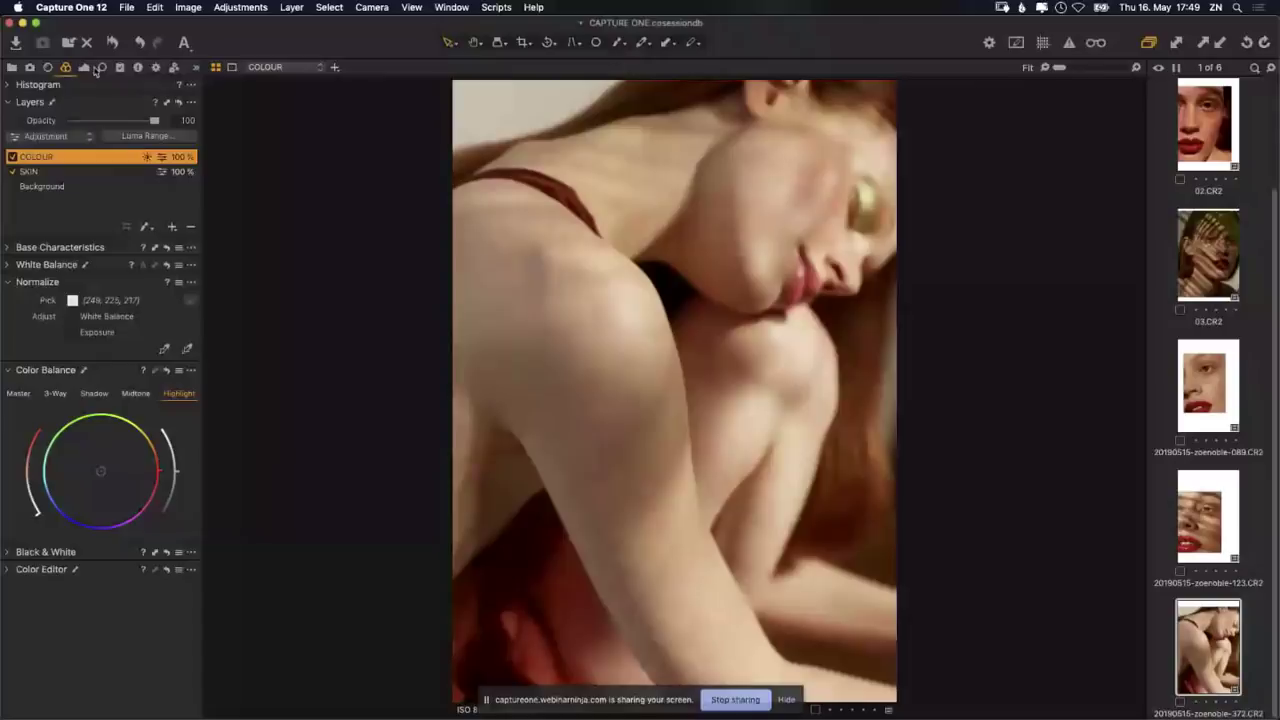
Step: Pull the COLOUR layer's Luma curve down slightly to darken it
click(83, 67)
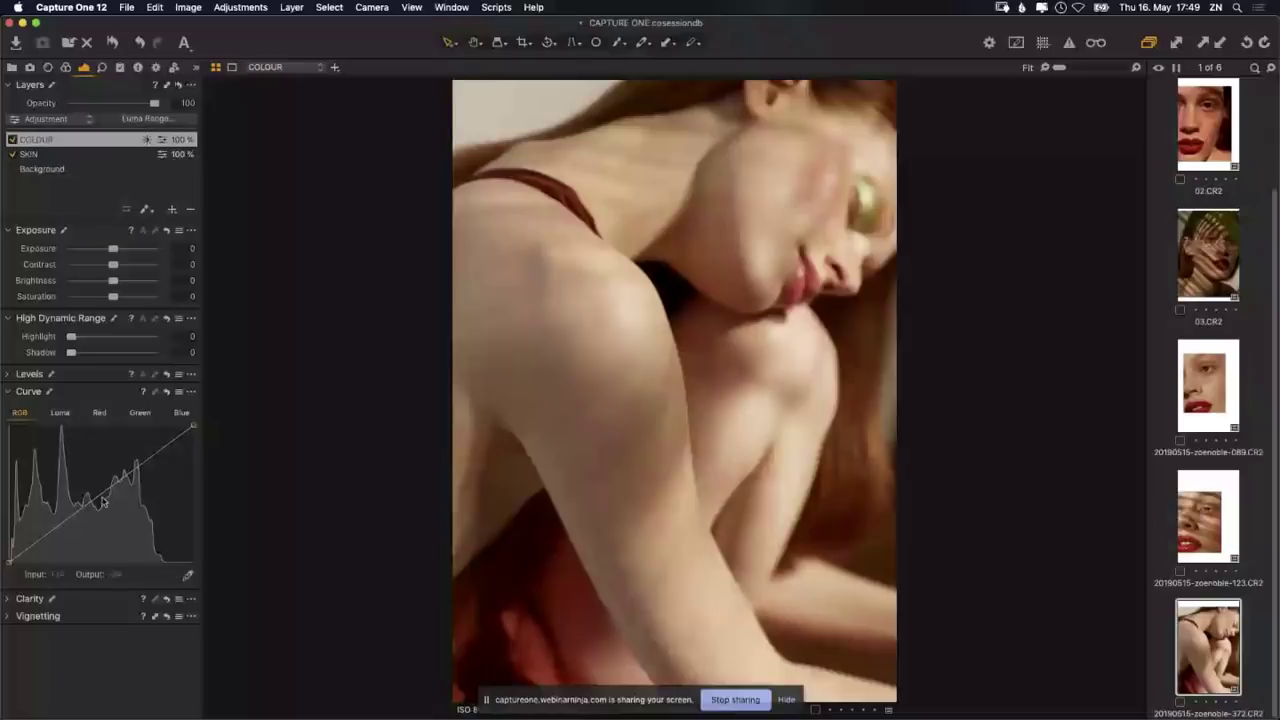
click(61, 413)
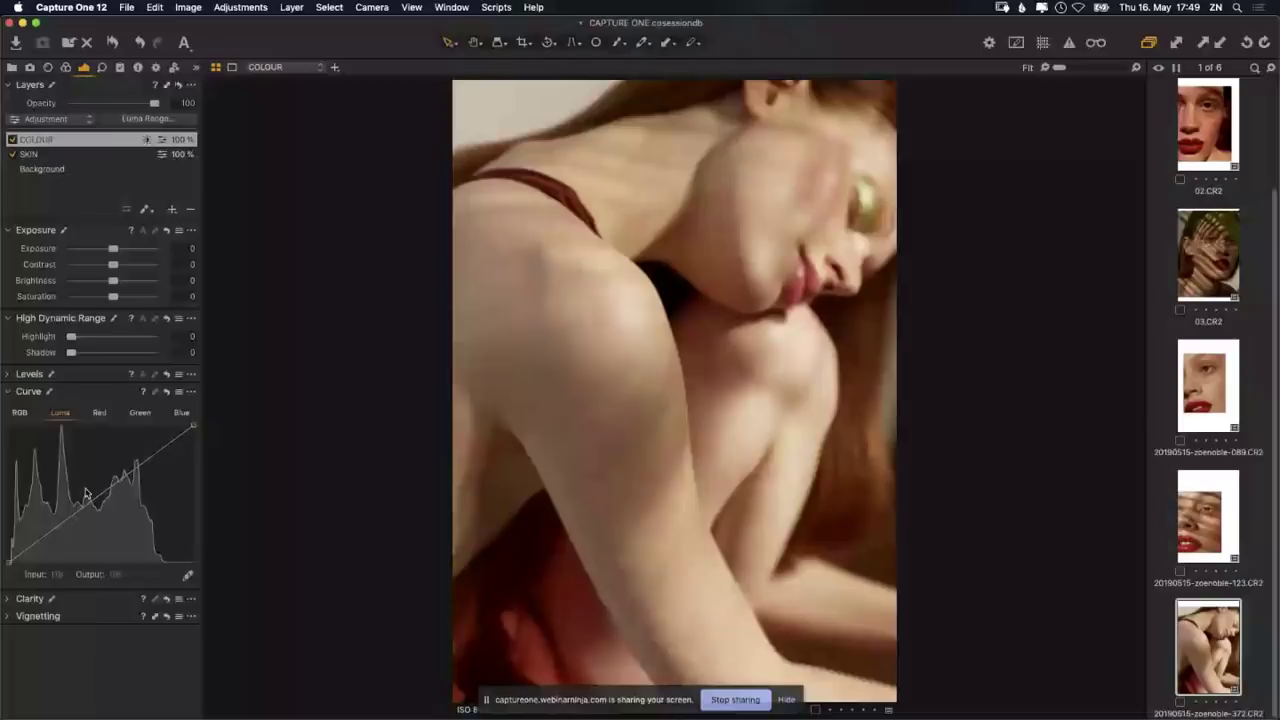
mouse_move(101, 493)
mouse_down()
mouse_move(105, 512)
mouse_move(89, 487)
mouse_move(95, 506)
mouse_up()
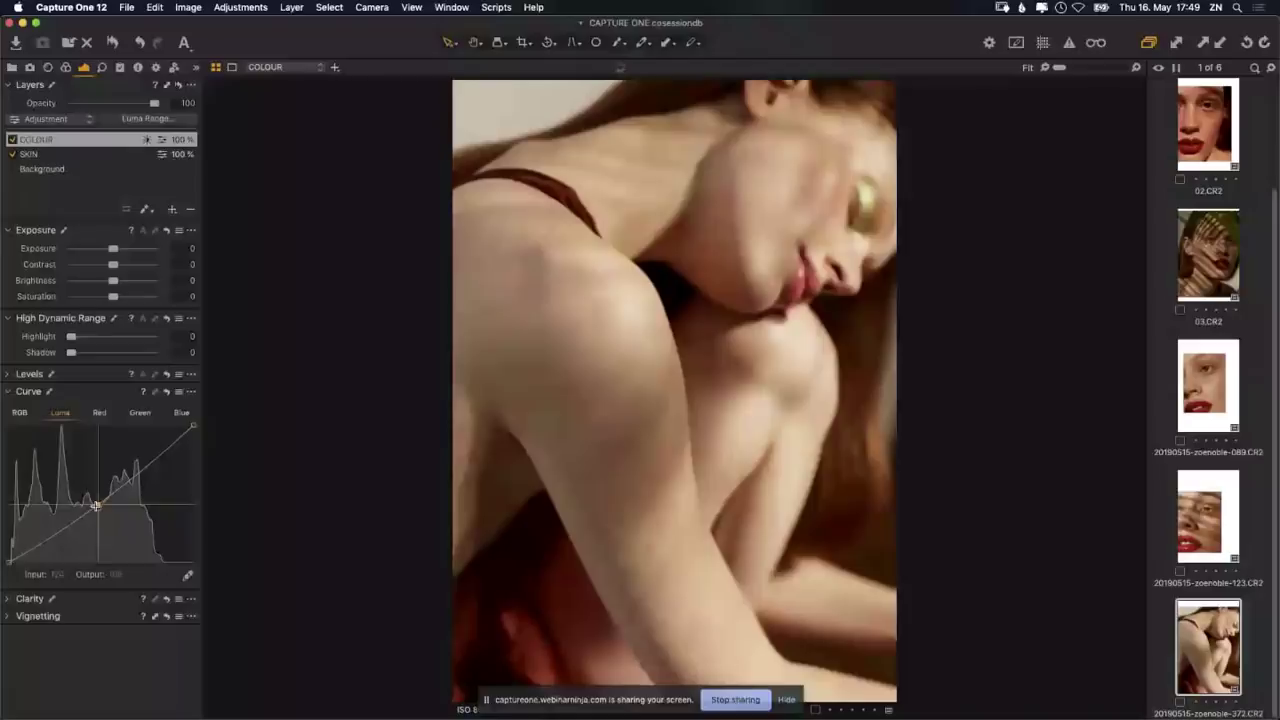
Step: Lift the Red curve in the shadows to warm the COLOUR layer
click(100, 413)
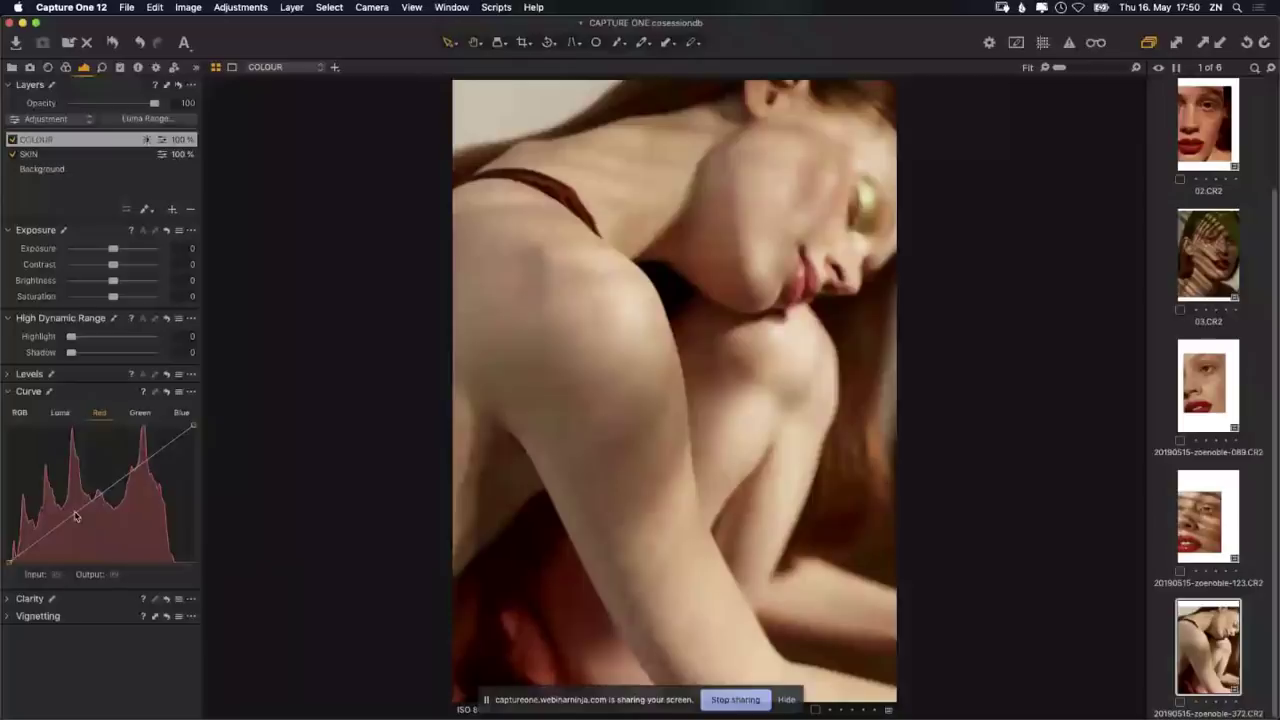
click(152, 457)
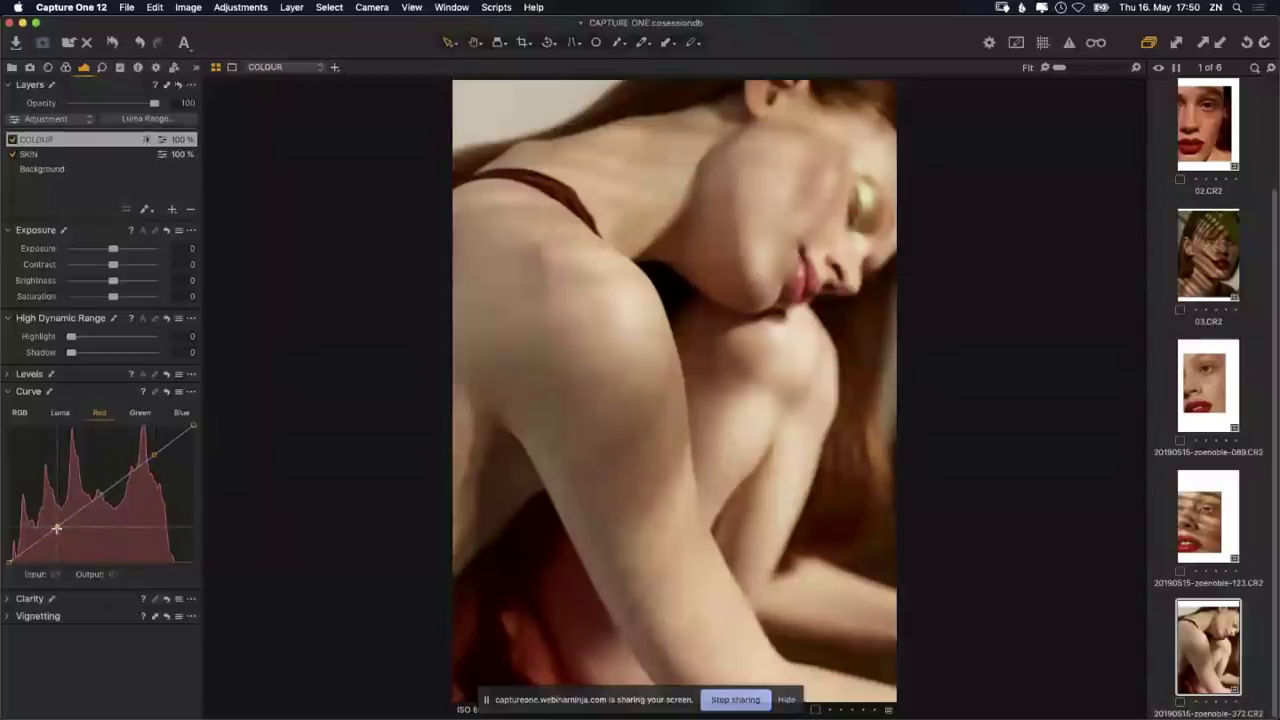
drag(57, 528, 52, 527)
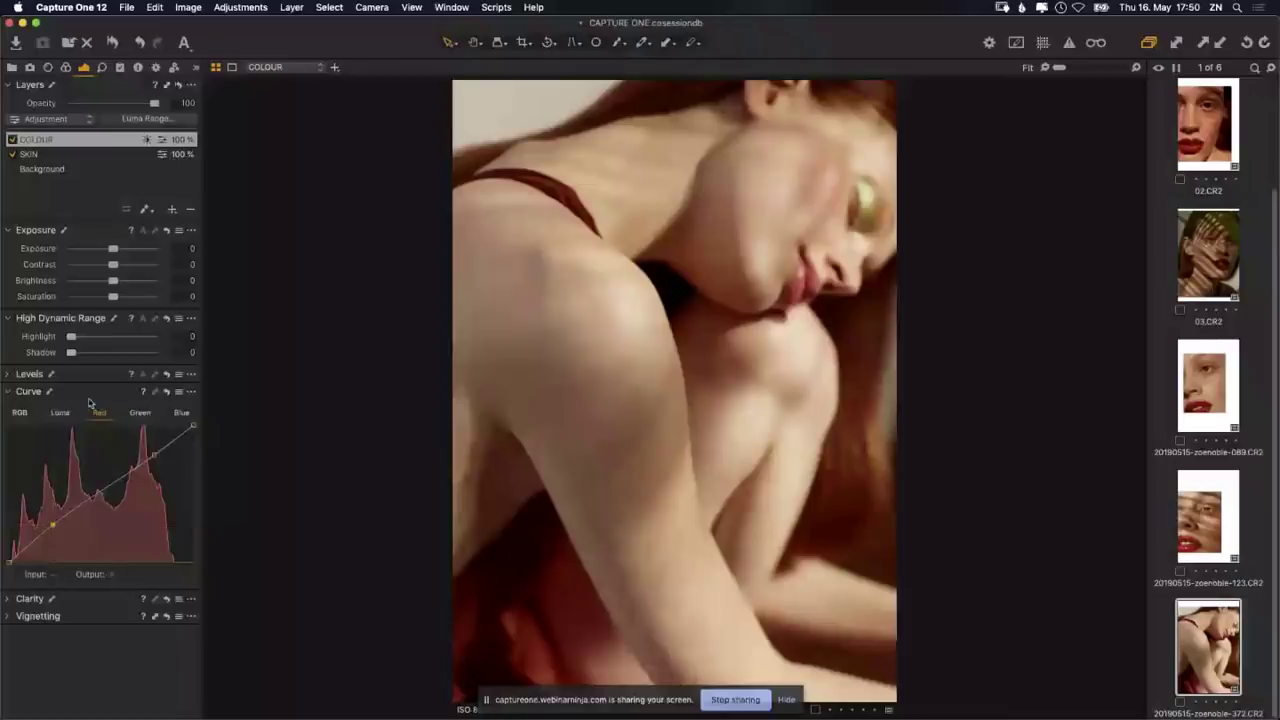
click(44, 142)
Step: Rename the COLOUR layer to SHADOWS
double_click(44, 142)
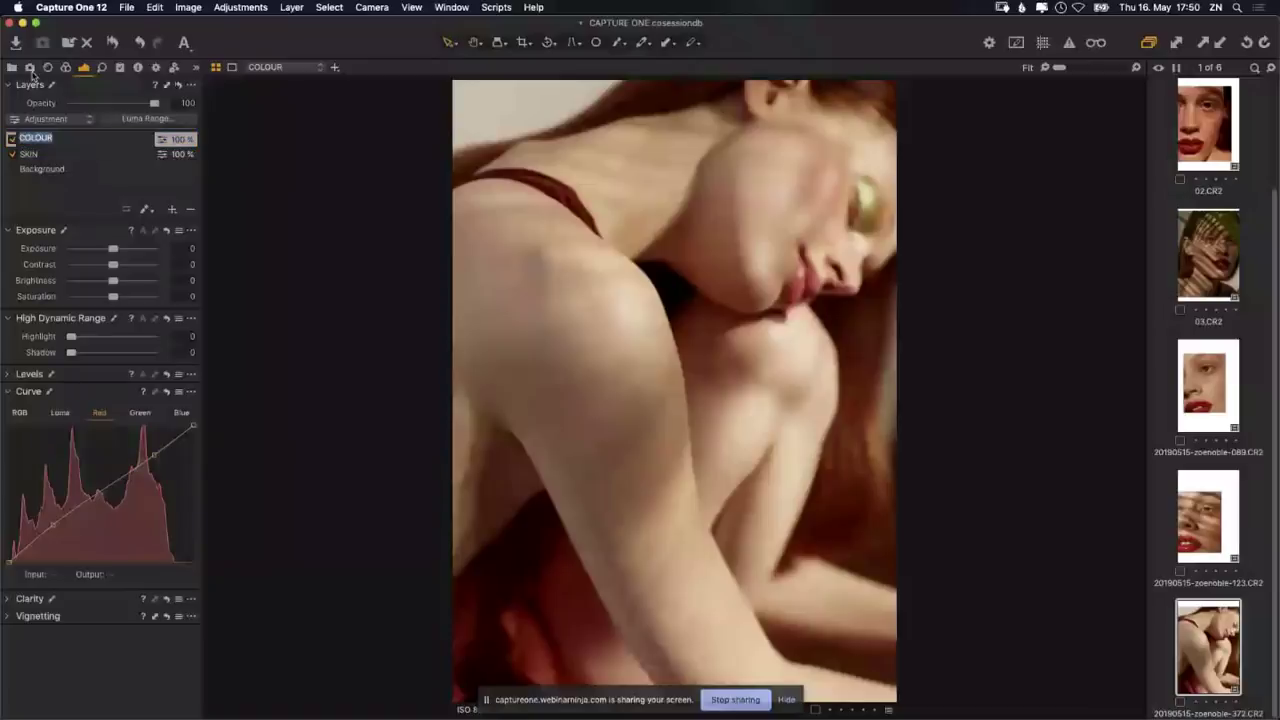
text(SHADOWS)
key(Return)
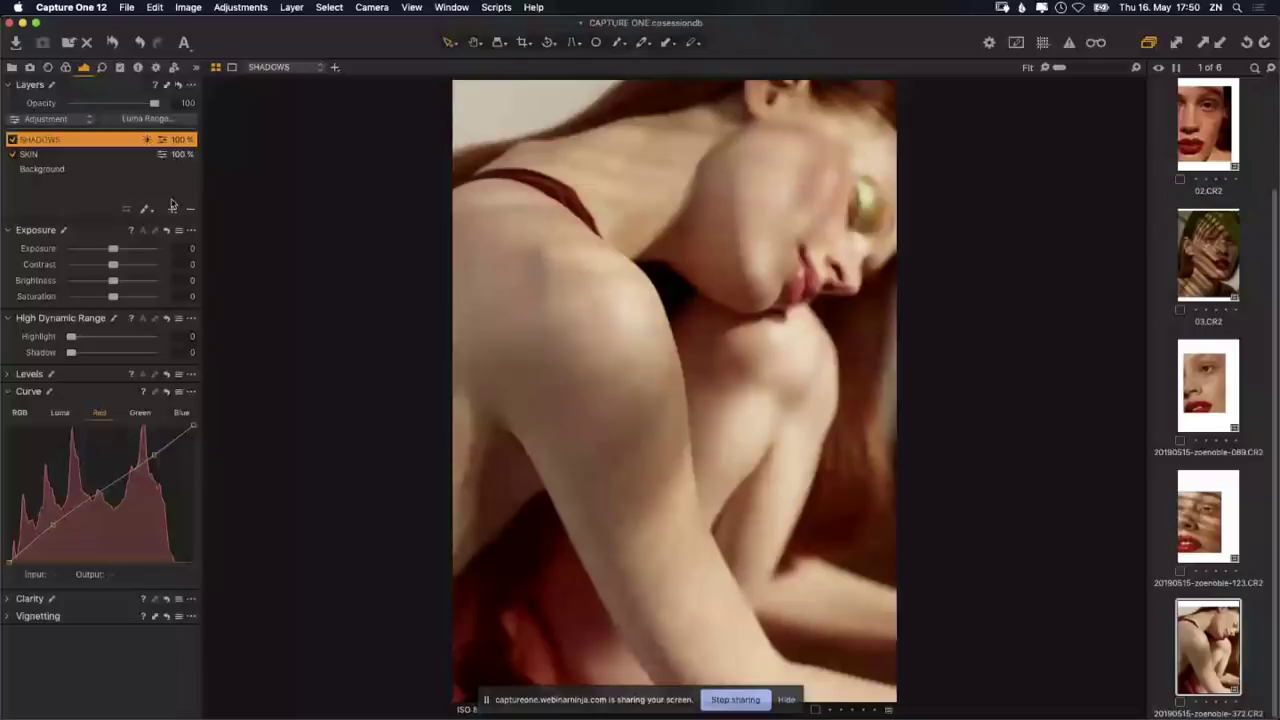
Step: Add a new empty layer named BRIGHTS and bring up its Luma Range settings
click(172, 207)
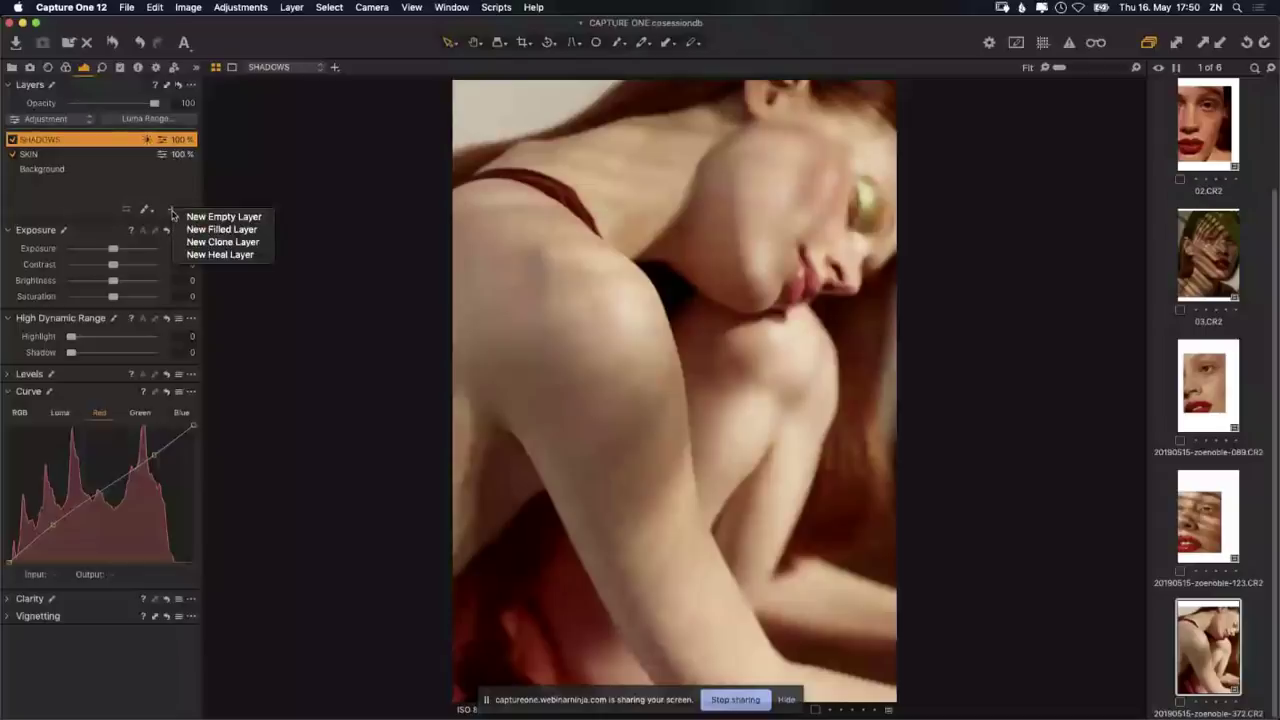
key(Escape)
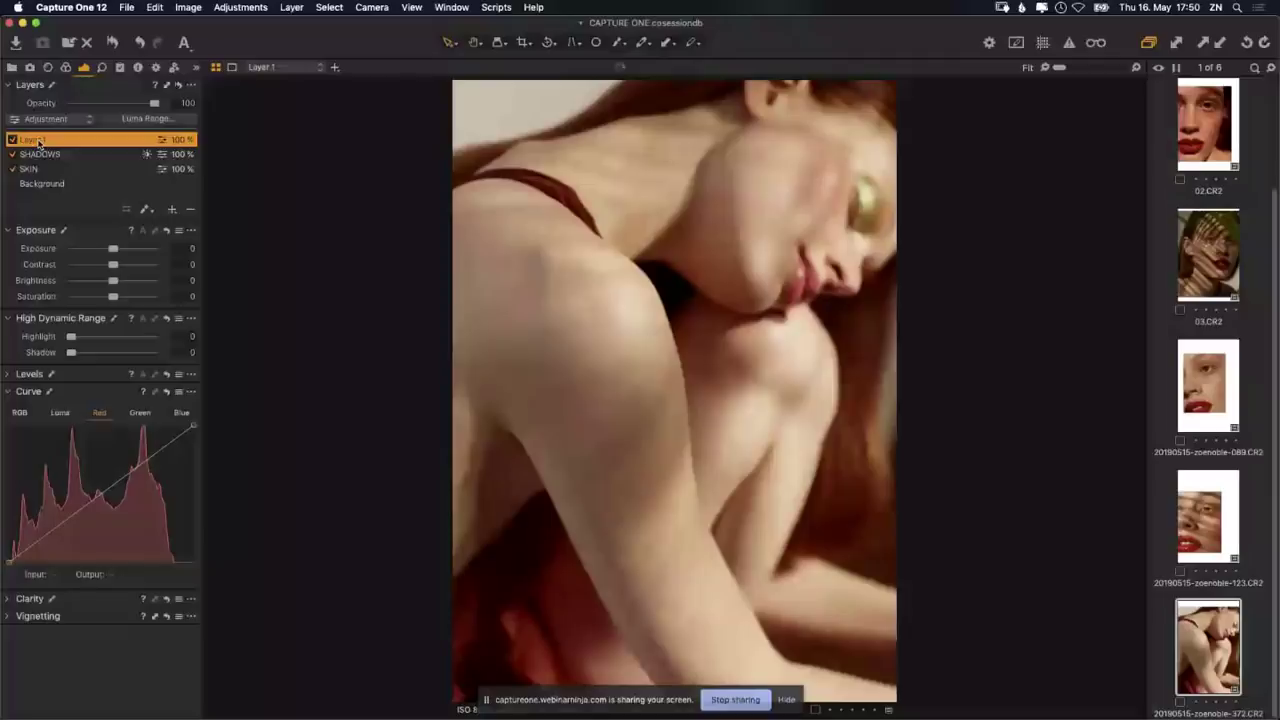
text(BRIGHTS)
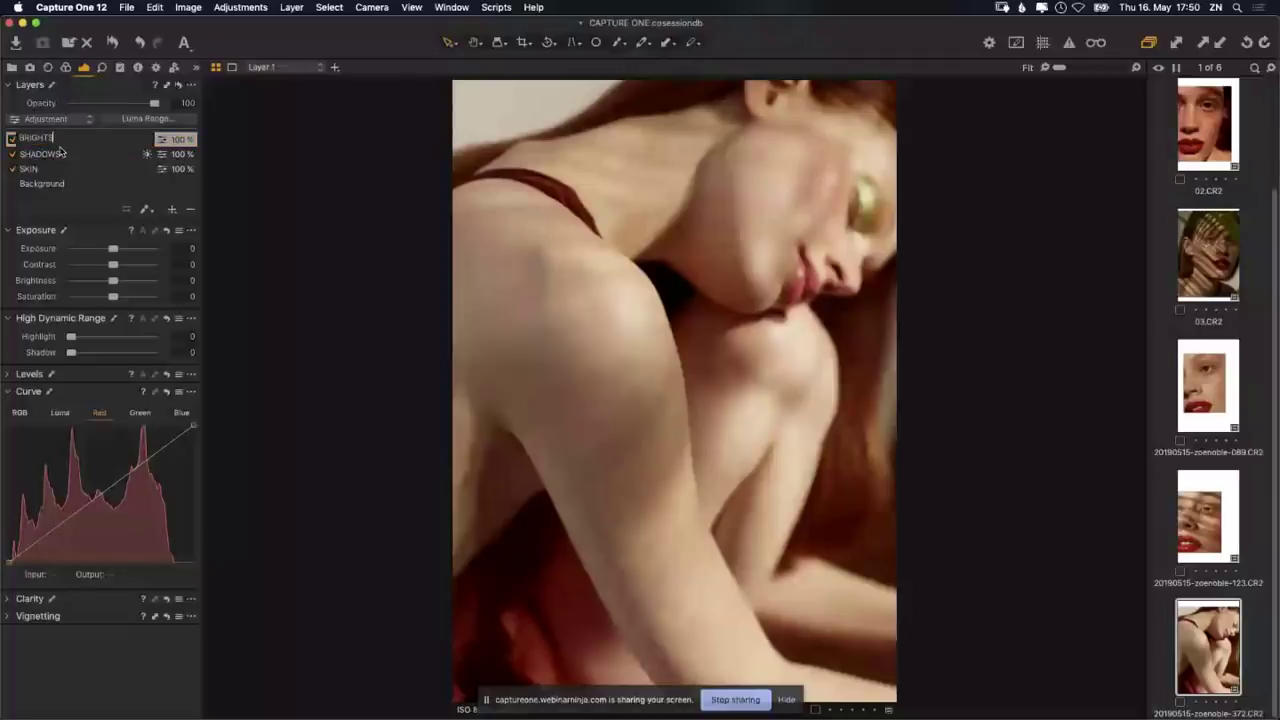
key(Return)
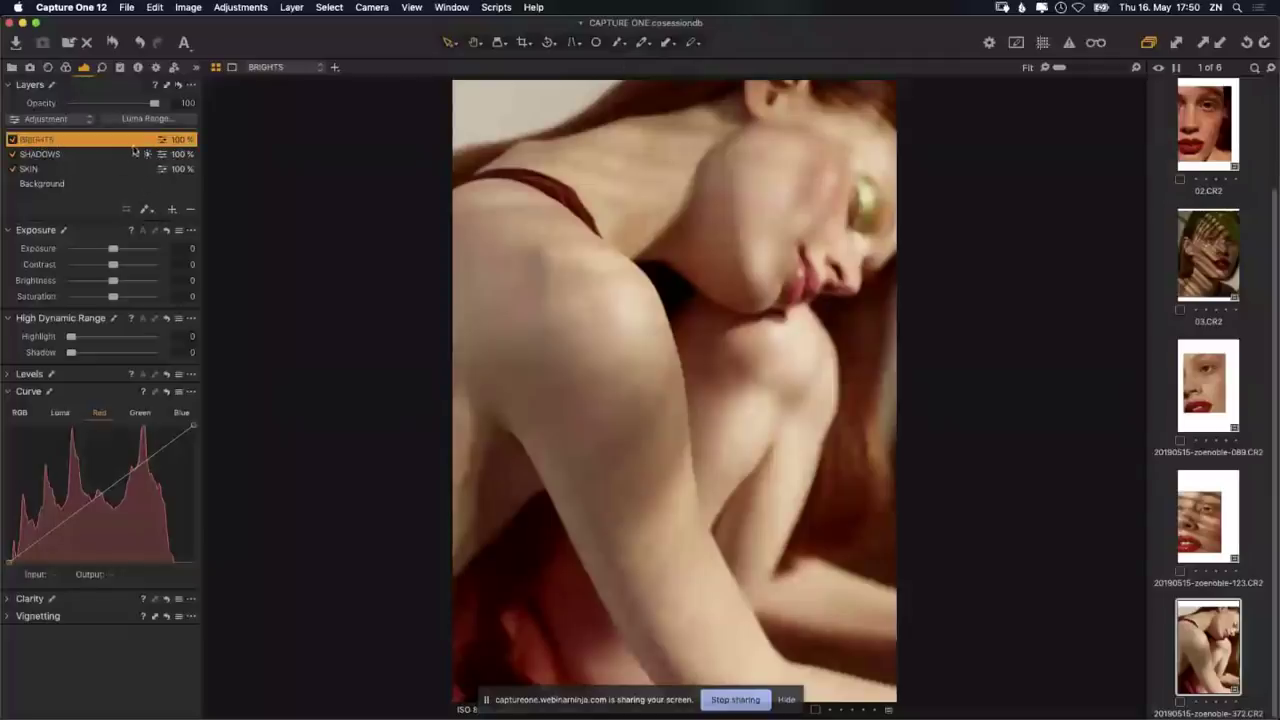
click(163, 120)
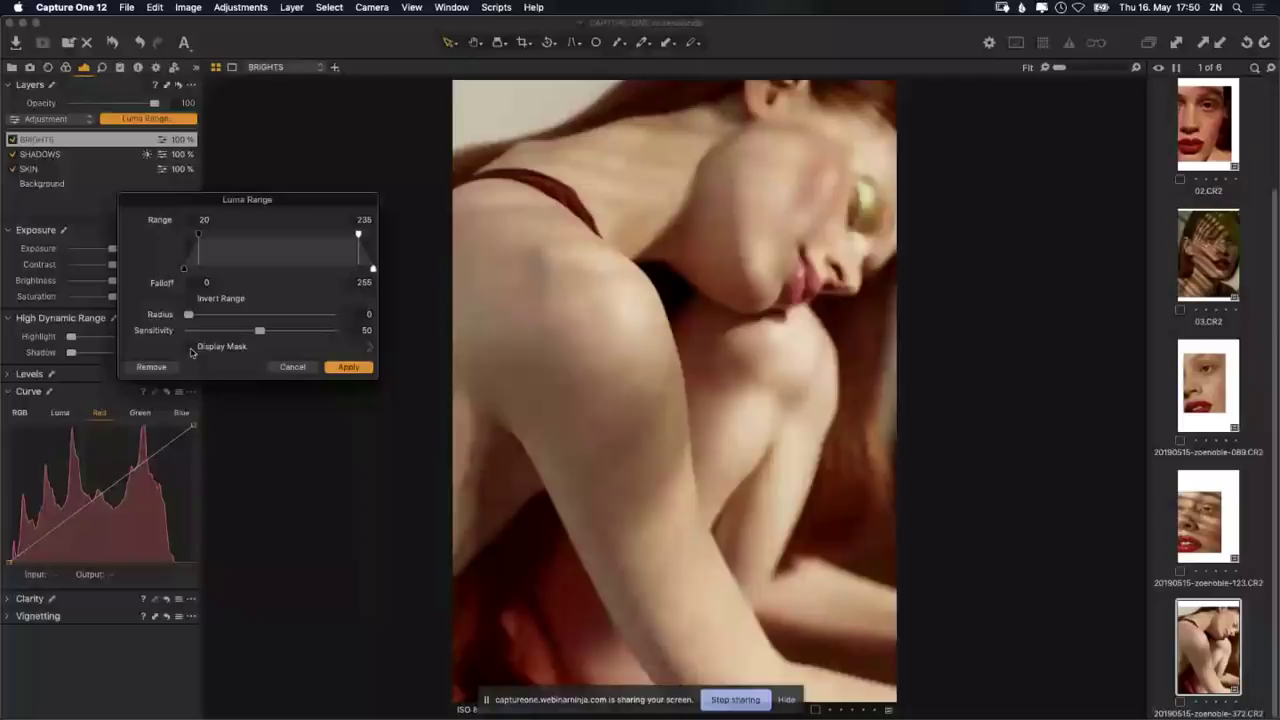
Step: Set the BRIGHTS luma range to 140–255 with falloff 79, viewing the mask overlay
click(190, 347)
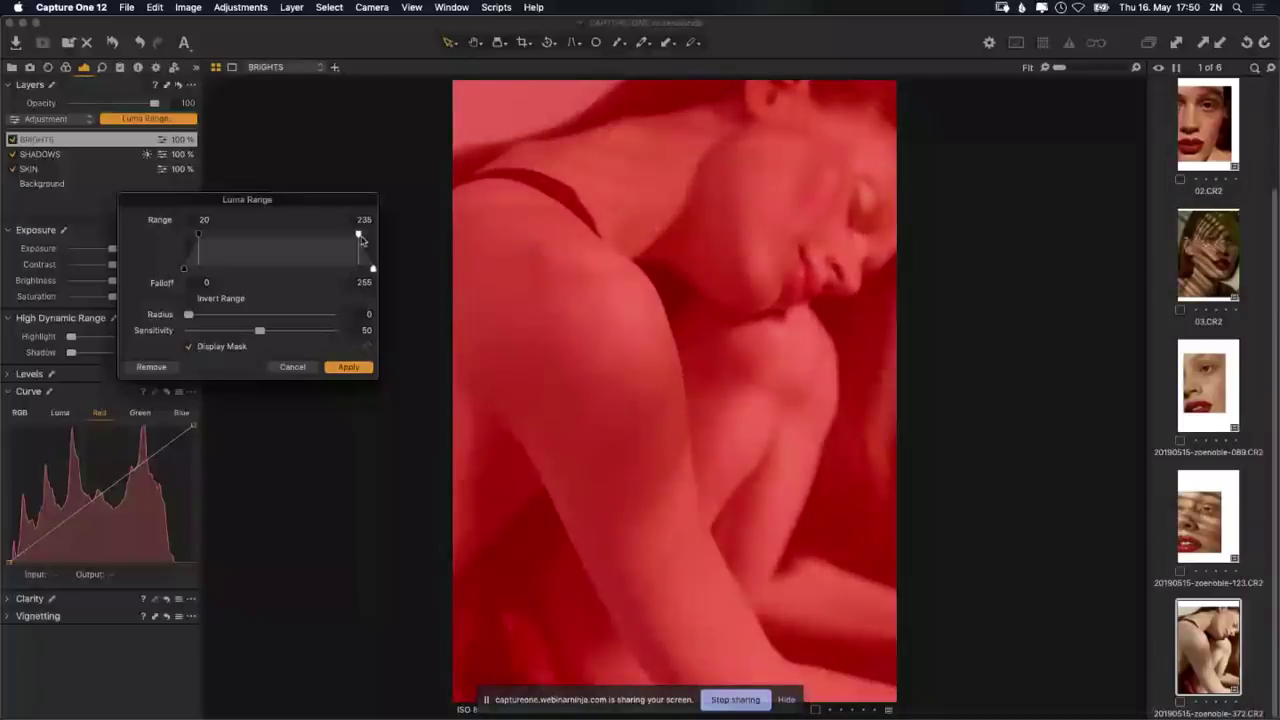
drag(359, 236, 391, 237)
drag(198, 235, 340, 237)
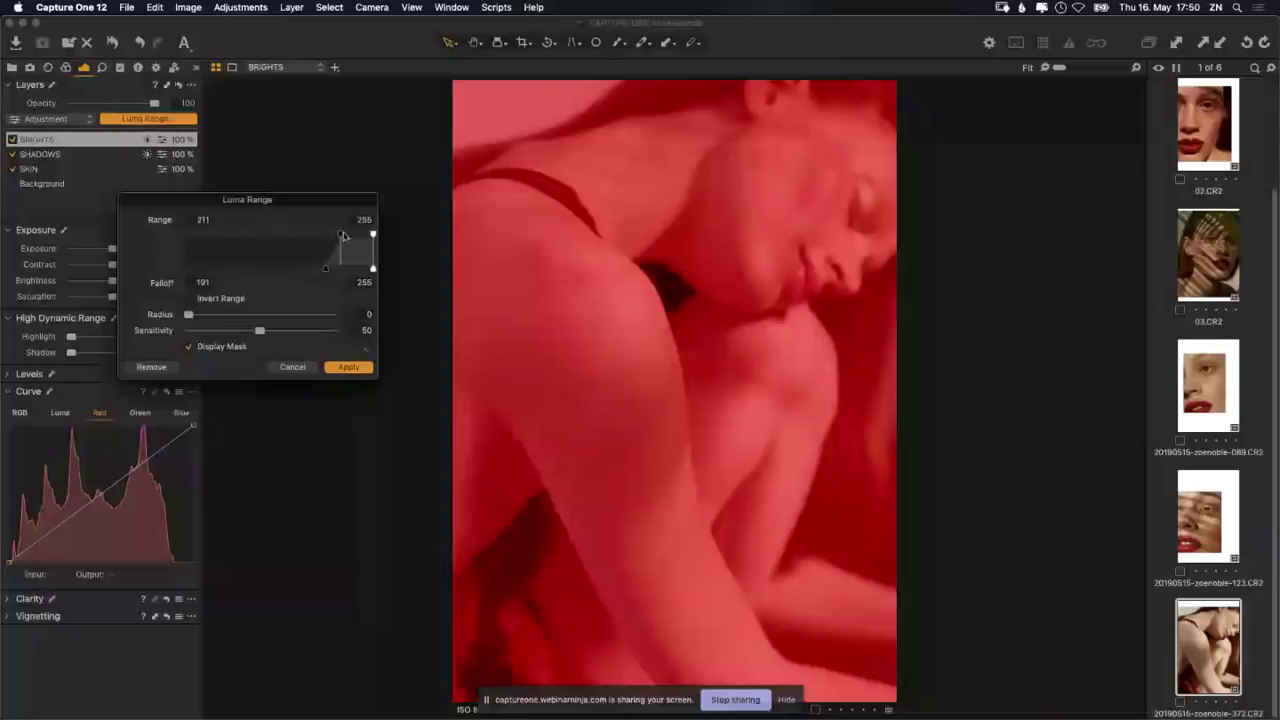
drag(341, 236, 333, 237)
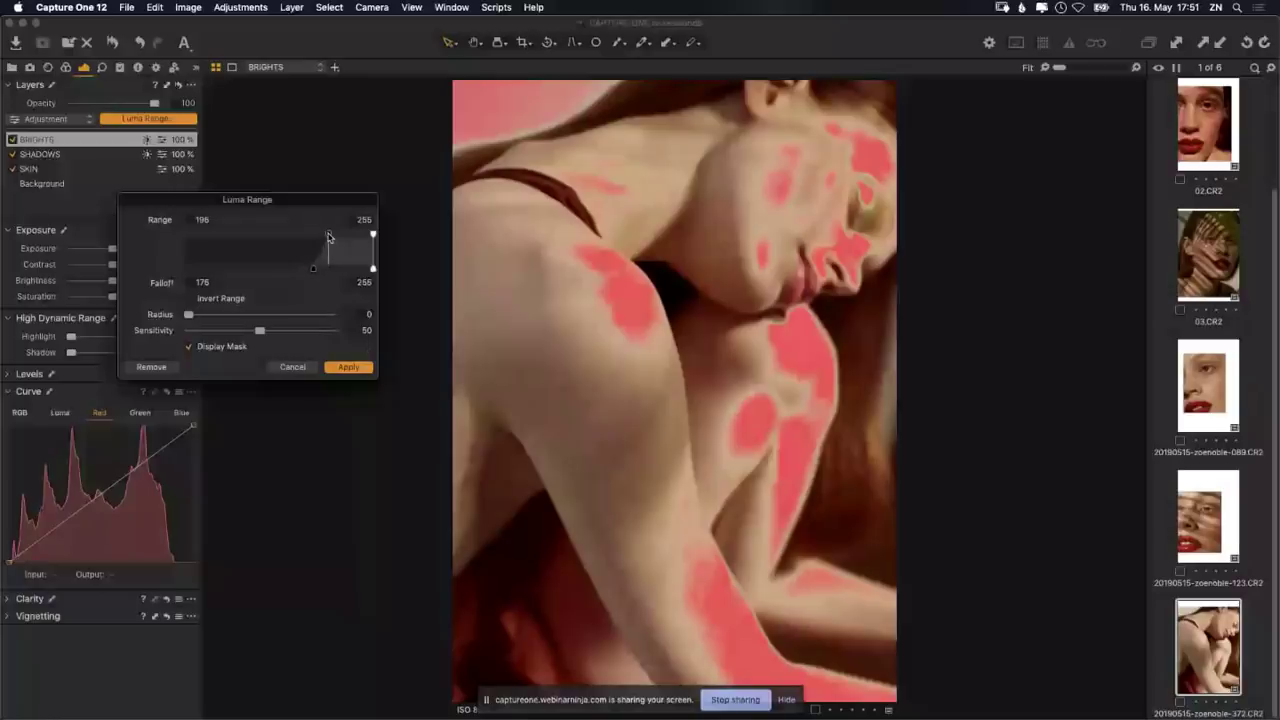
drag(329, 237, 315, 237)
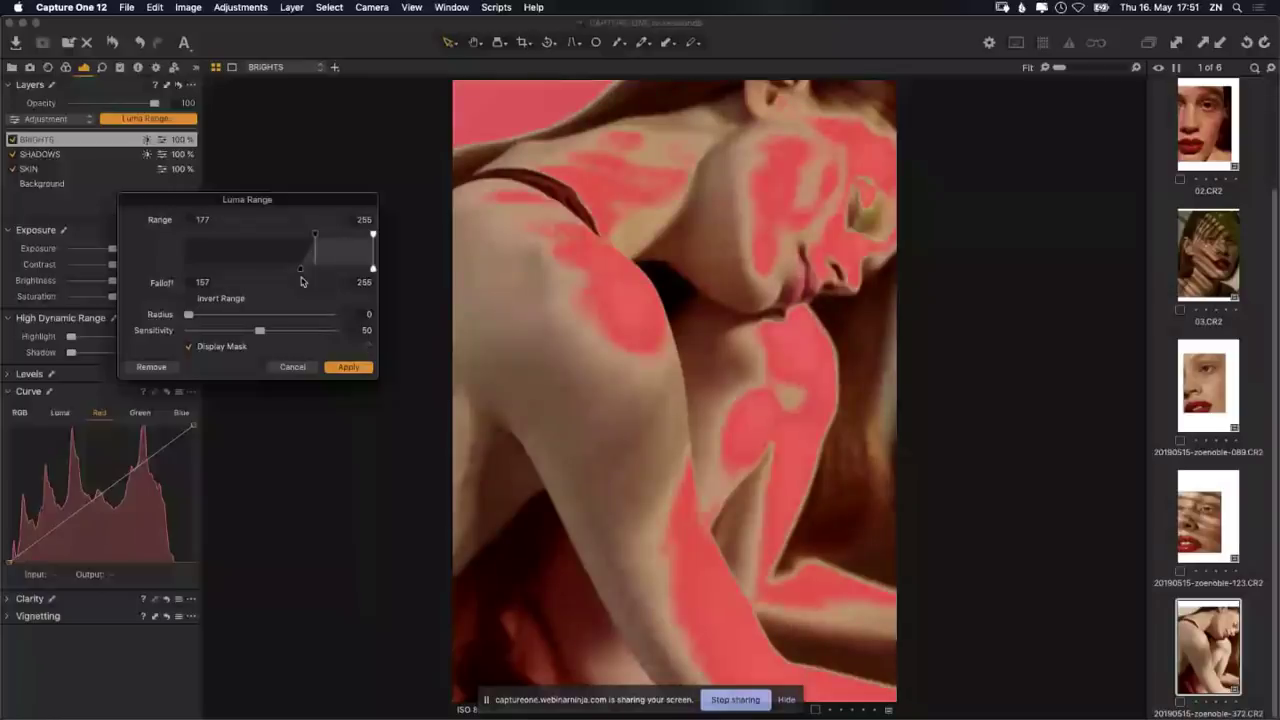
drag(302, 281, 294, 277)
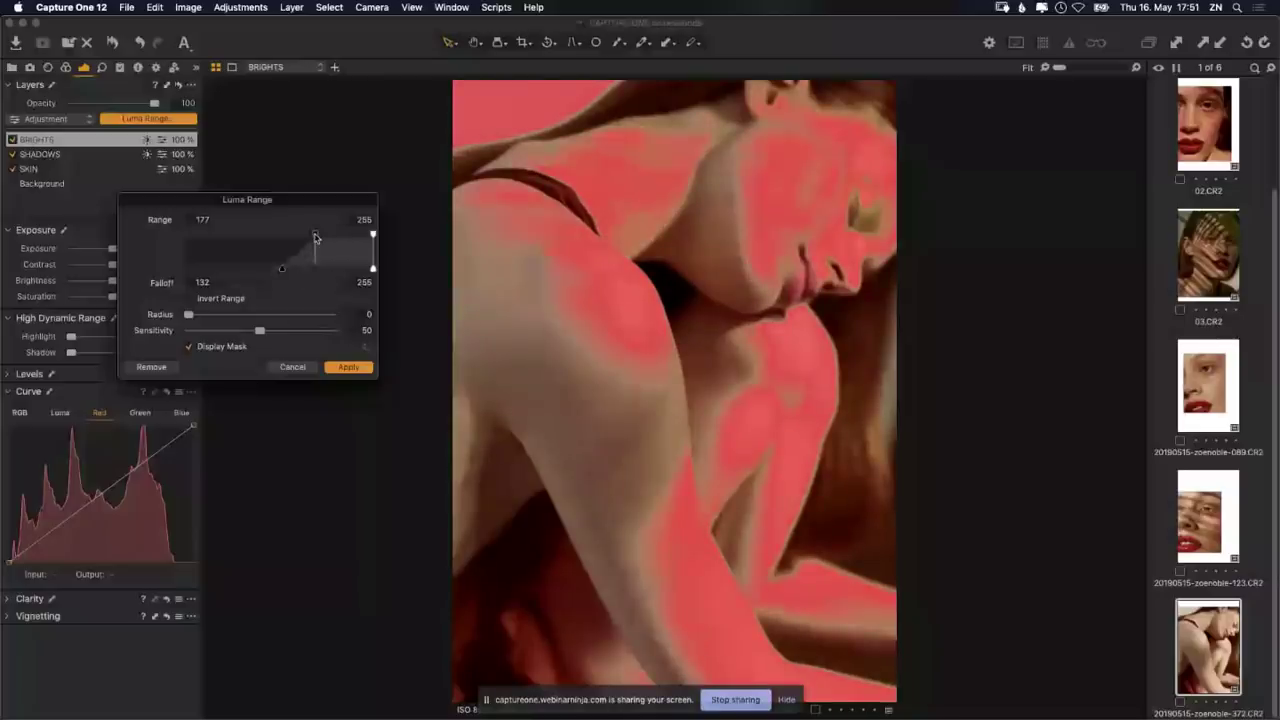
drag(315, 237, 237, 268)
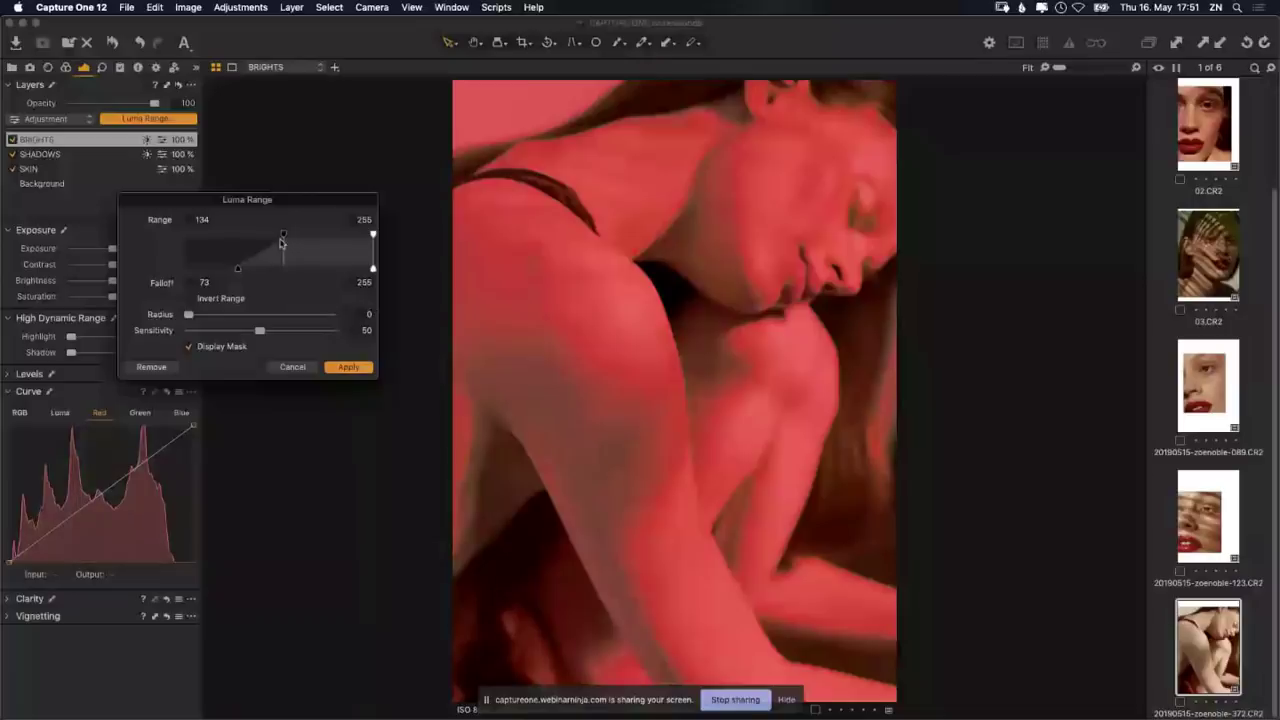
drag(281, 242, 287, 242)
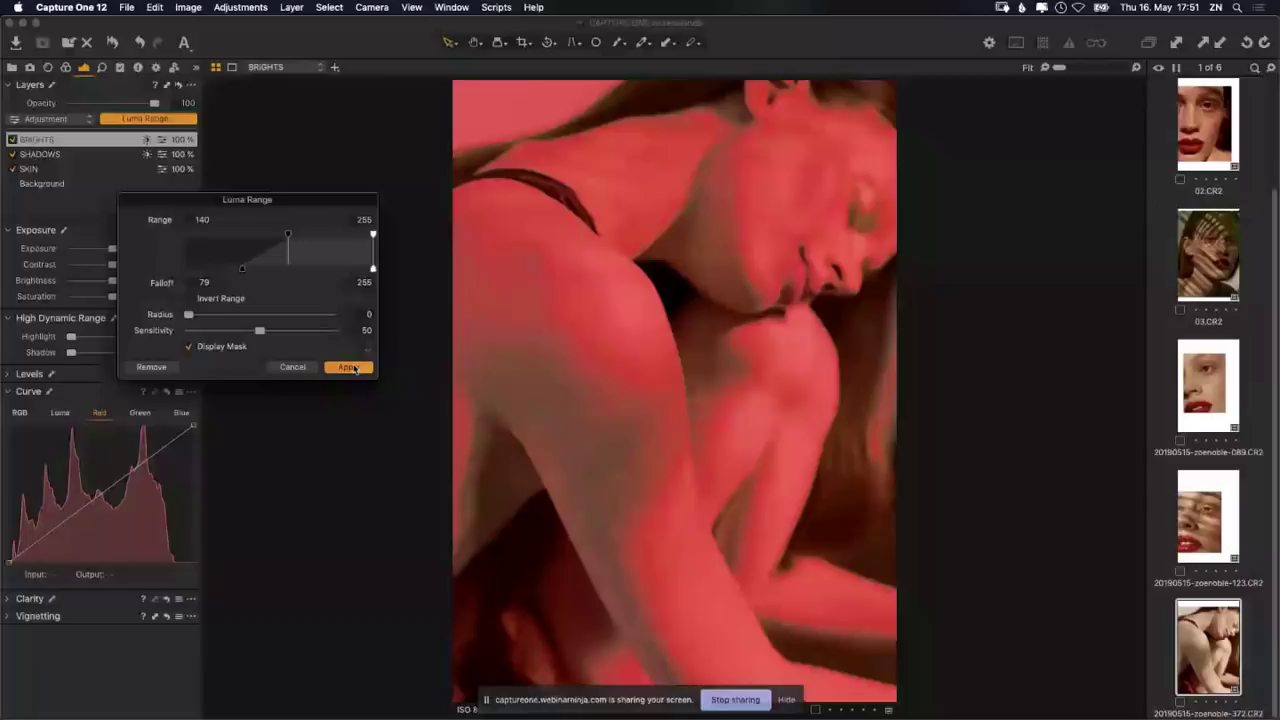
key(Return)
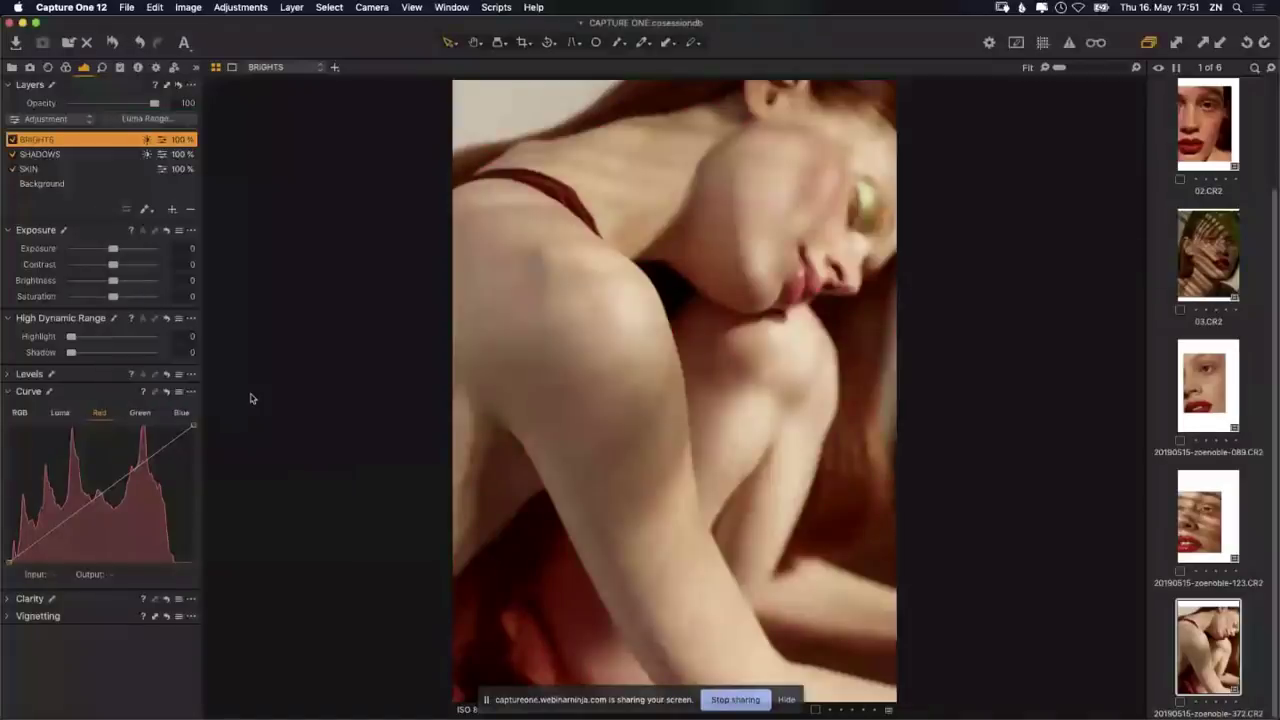
Step: On the BRIGHTS Luma curve, raise a brighter-tone point and pull the white point slightly down
click(60, 413)
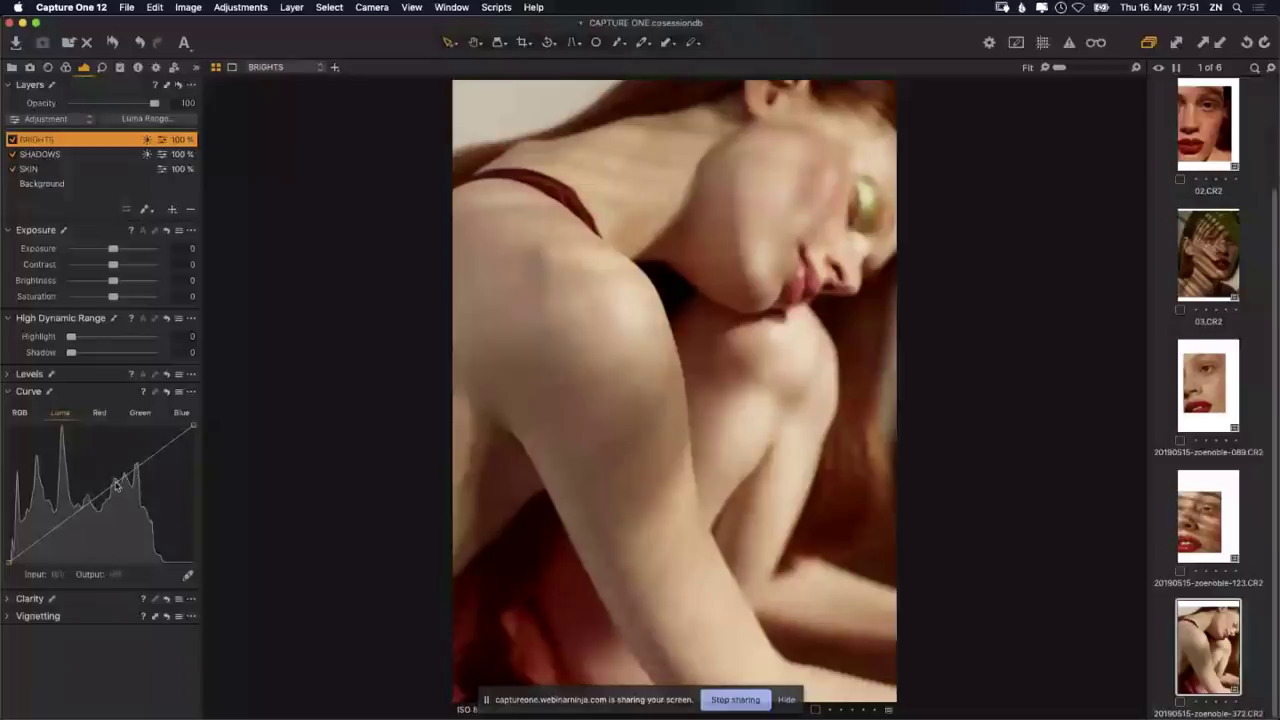
mouse_move(128, 481)
mouse_down()
mouse_move(116, 463)
mouse_move(119, 487)
mouse_up()
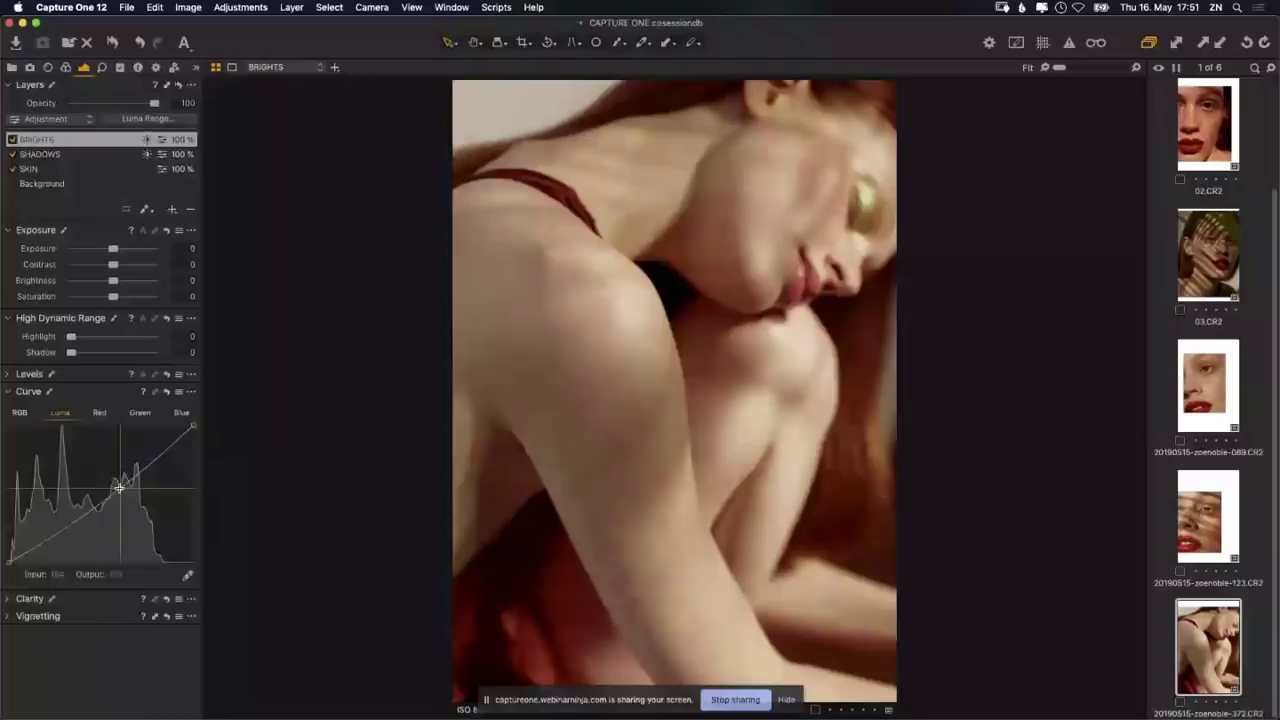
drag(119, 487, 117, 475)
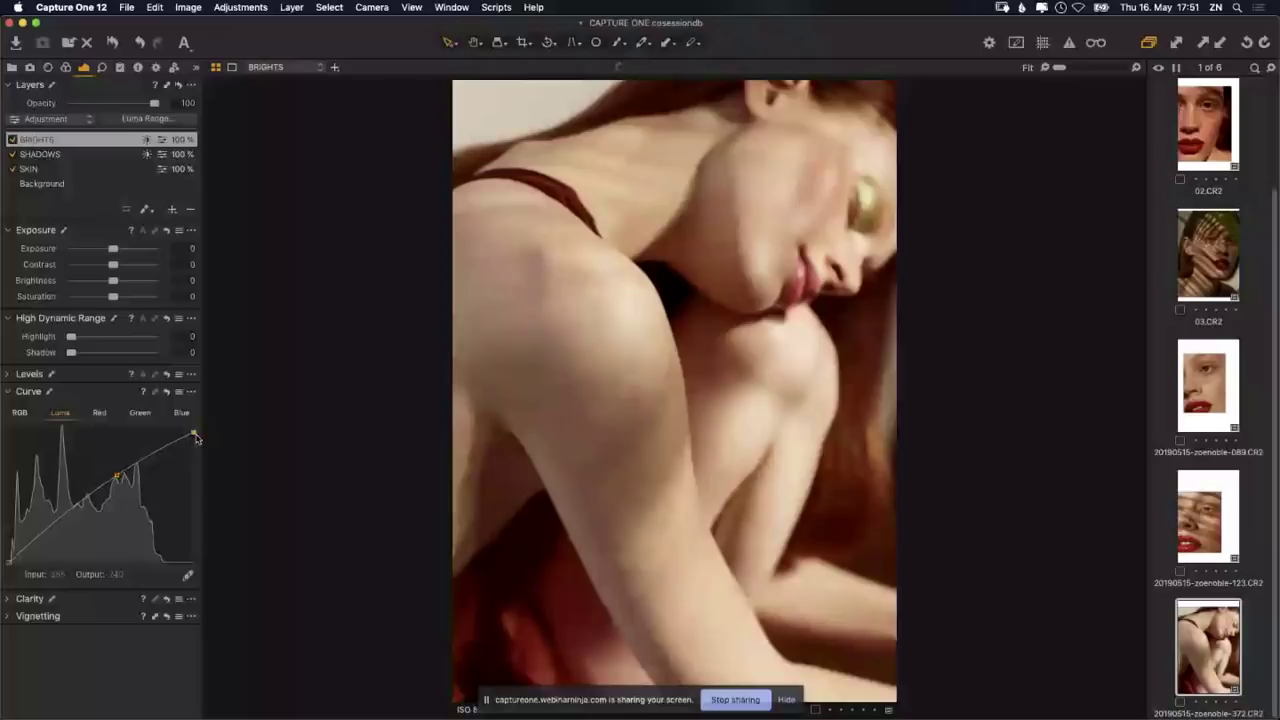
drag(196, 438, 197, 441)
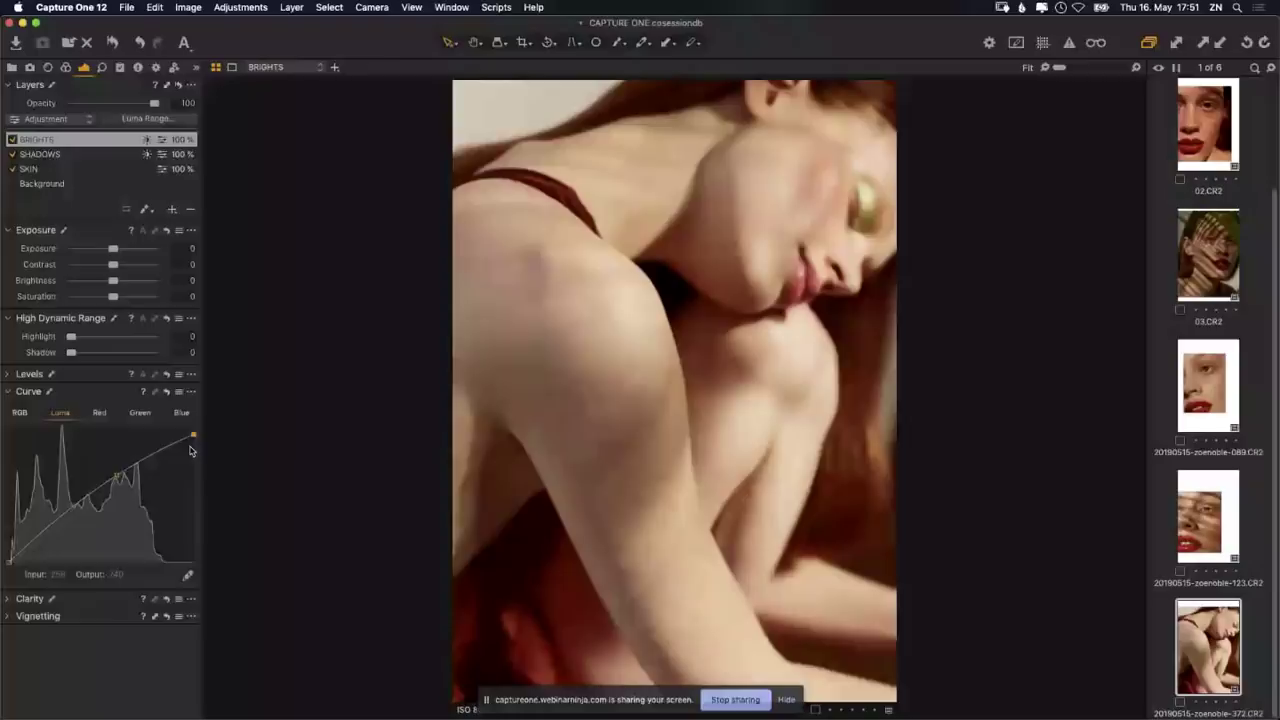
drag(117, 472, 134, 463)
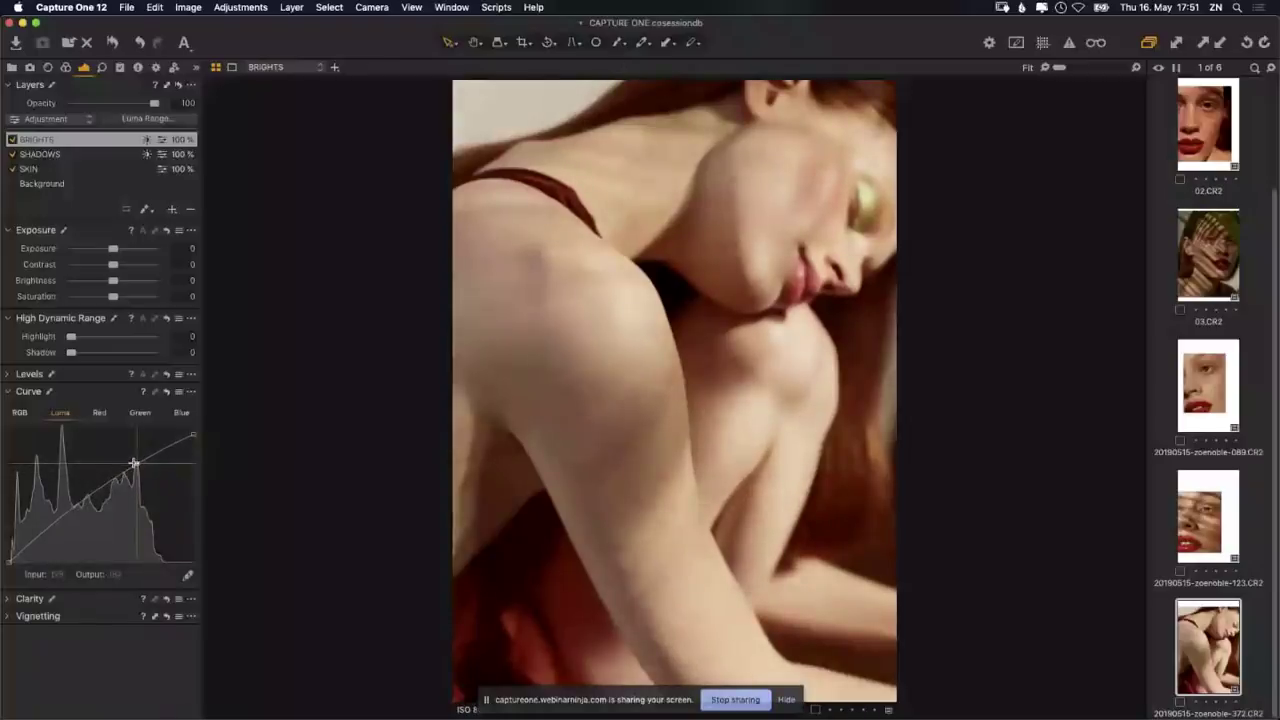
Step: Pull the BRIGHTS Blue curve's top end down and inward and add an upper-tone point to warm the portrait
click(180, 412)
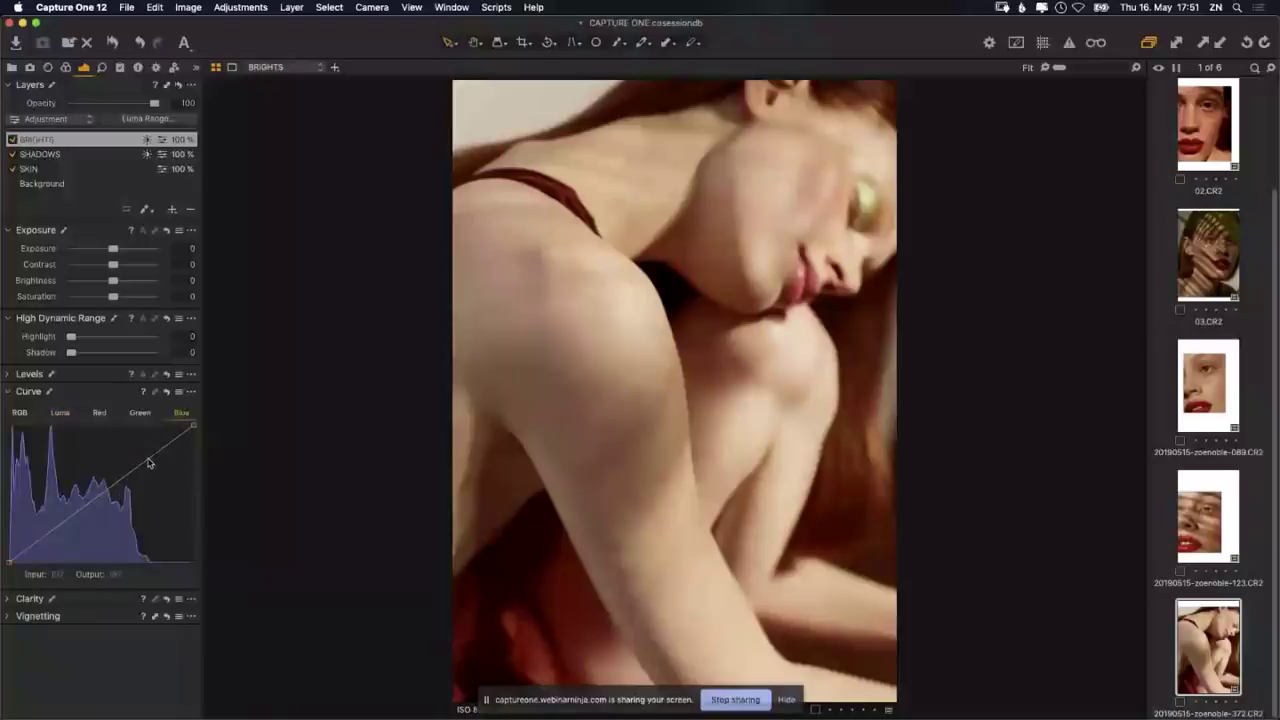
click(147, 458)
click(57, 526)
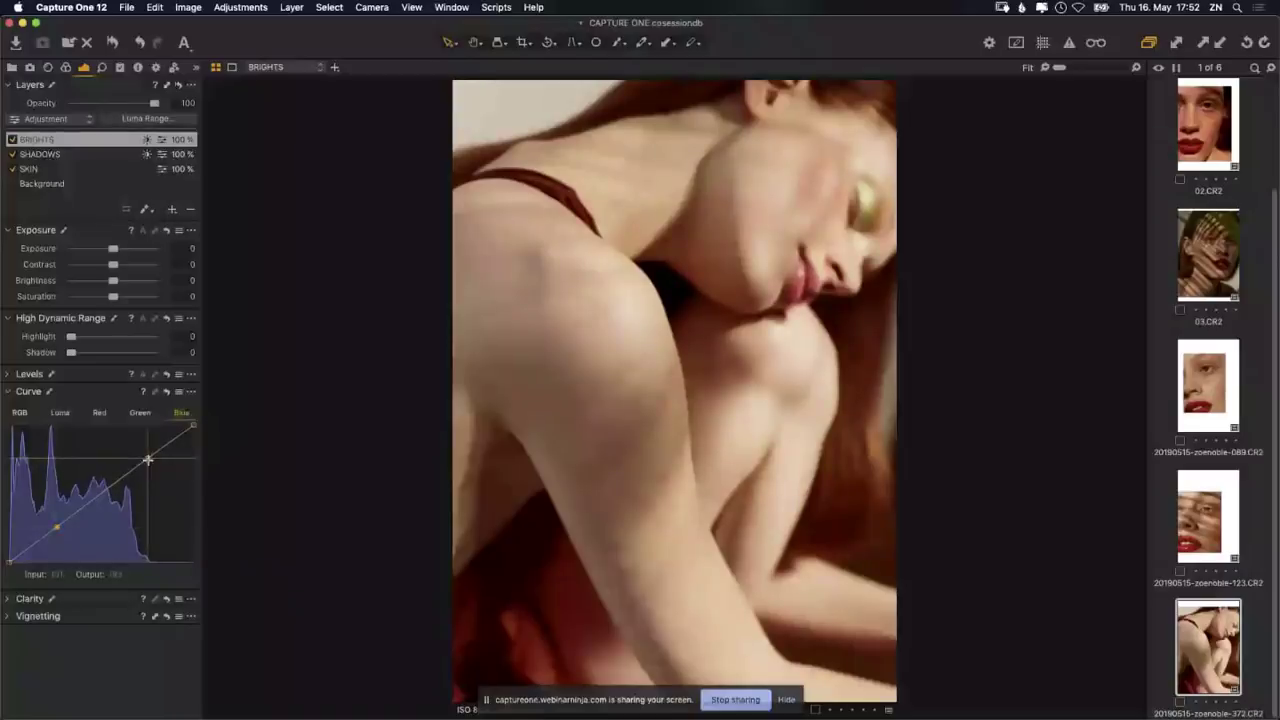
drag(150, 458, 150, 461)
drag(150, 461, 163, 422)
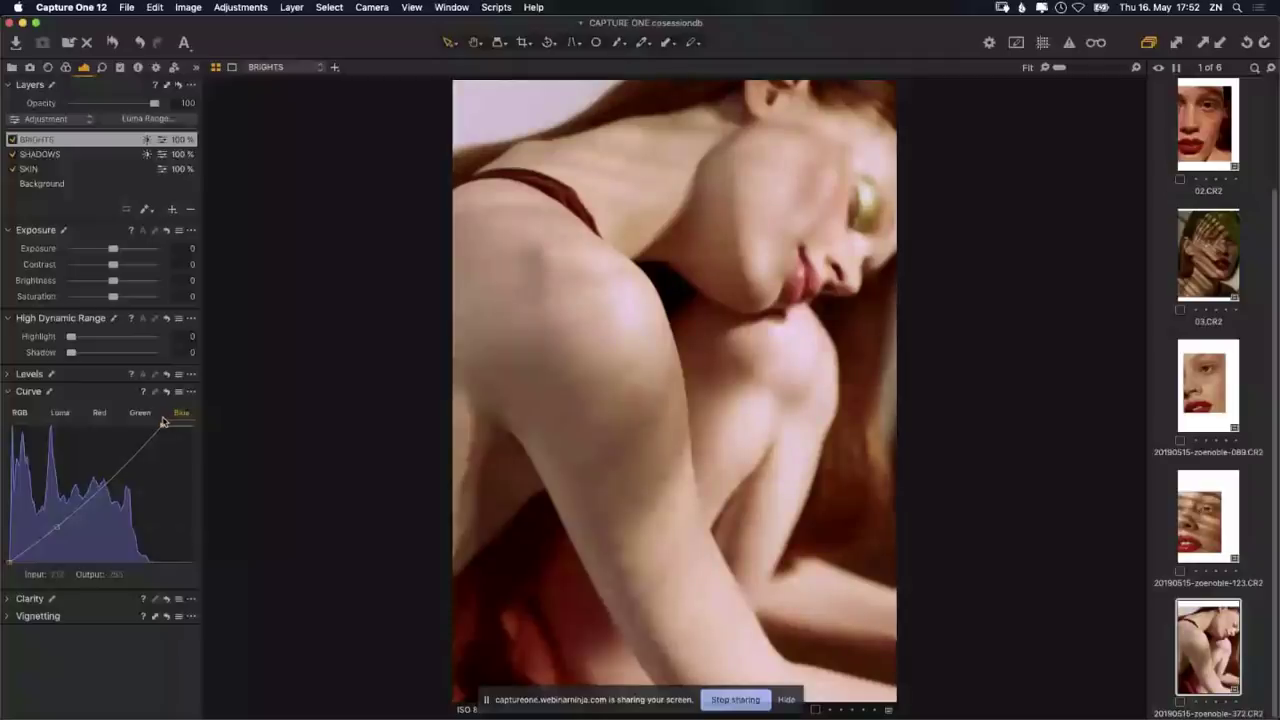
drag(163, 422, 207, 432)
drag(195, 424, 187, 425)
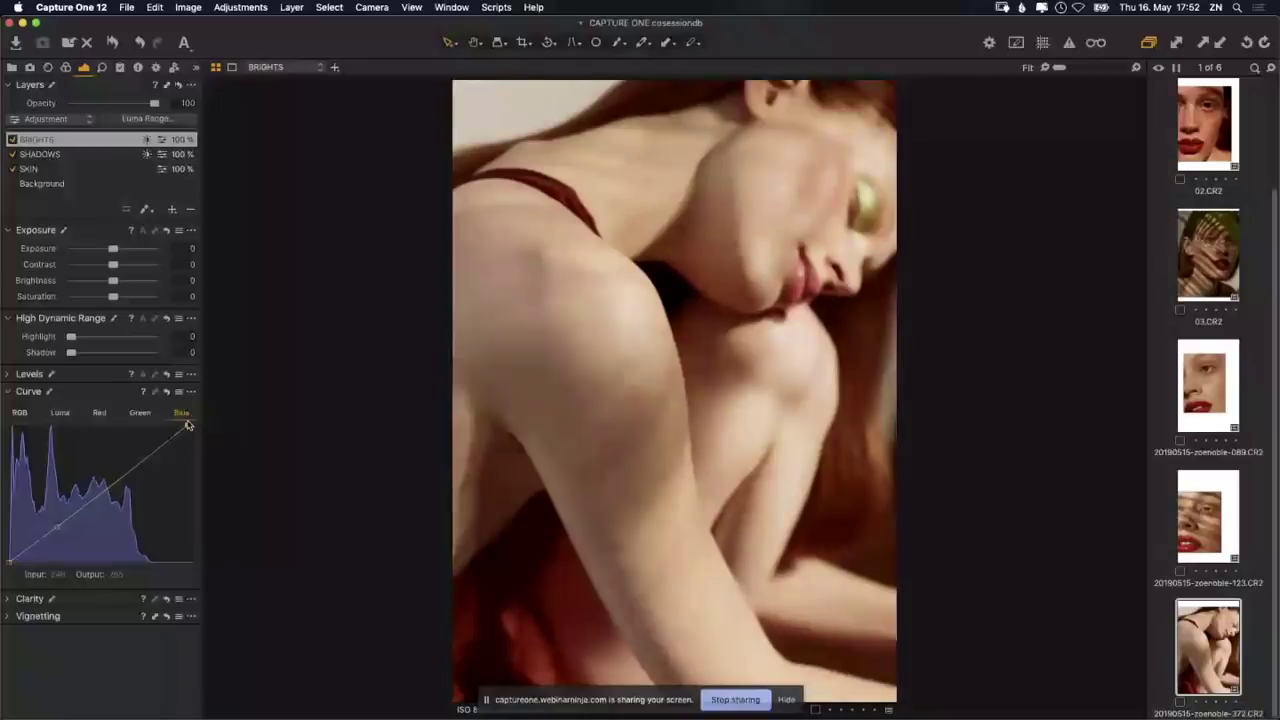
click(143, 455)
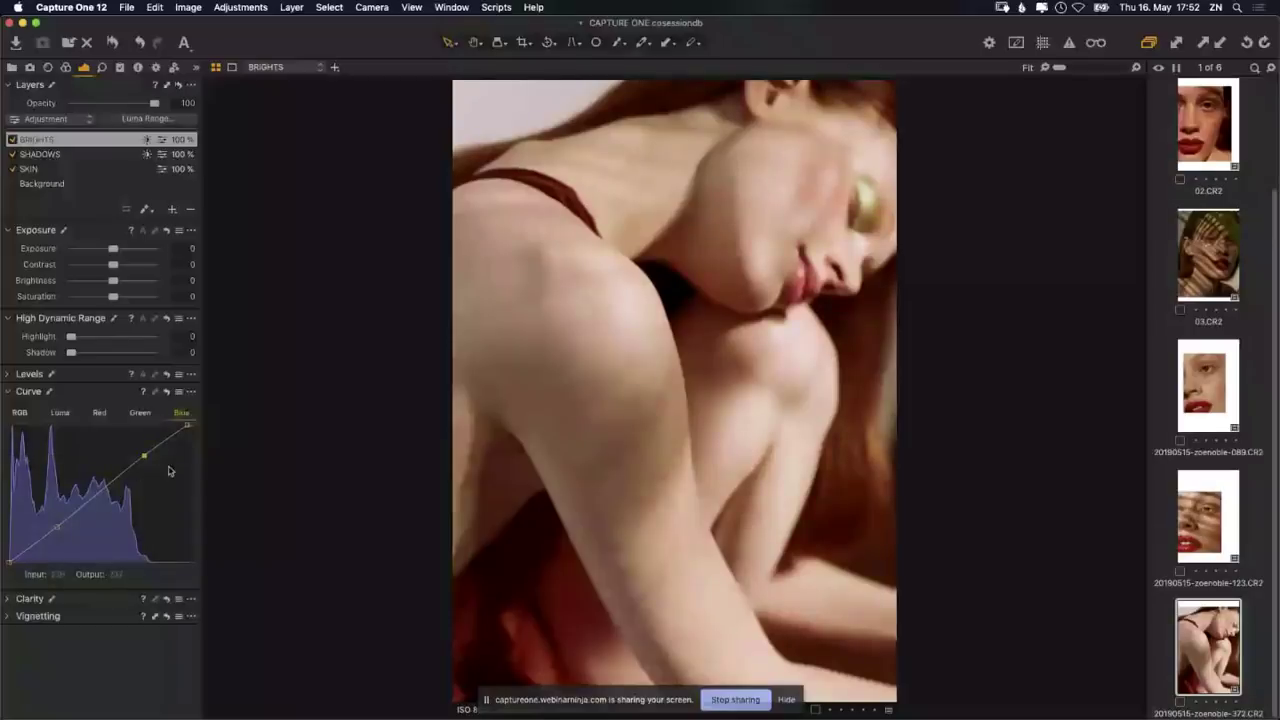
Step: Add an upper-tone point on the BRIGHTS Green curve and lower it slightly toward magenta
click(141, 413)
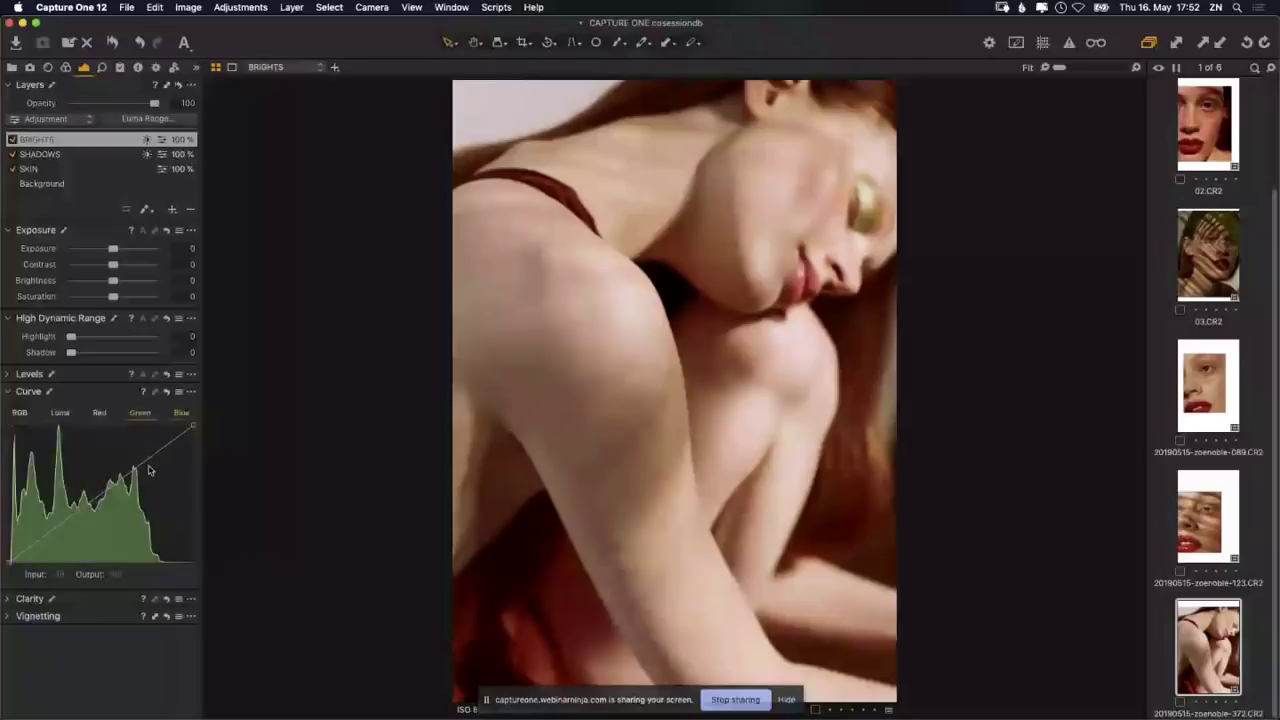
click(145, 459)
drag(145, 460, 142, 455)
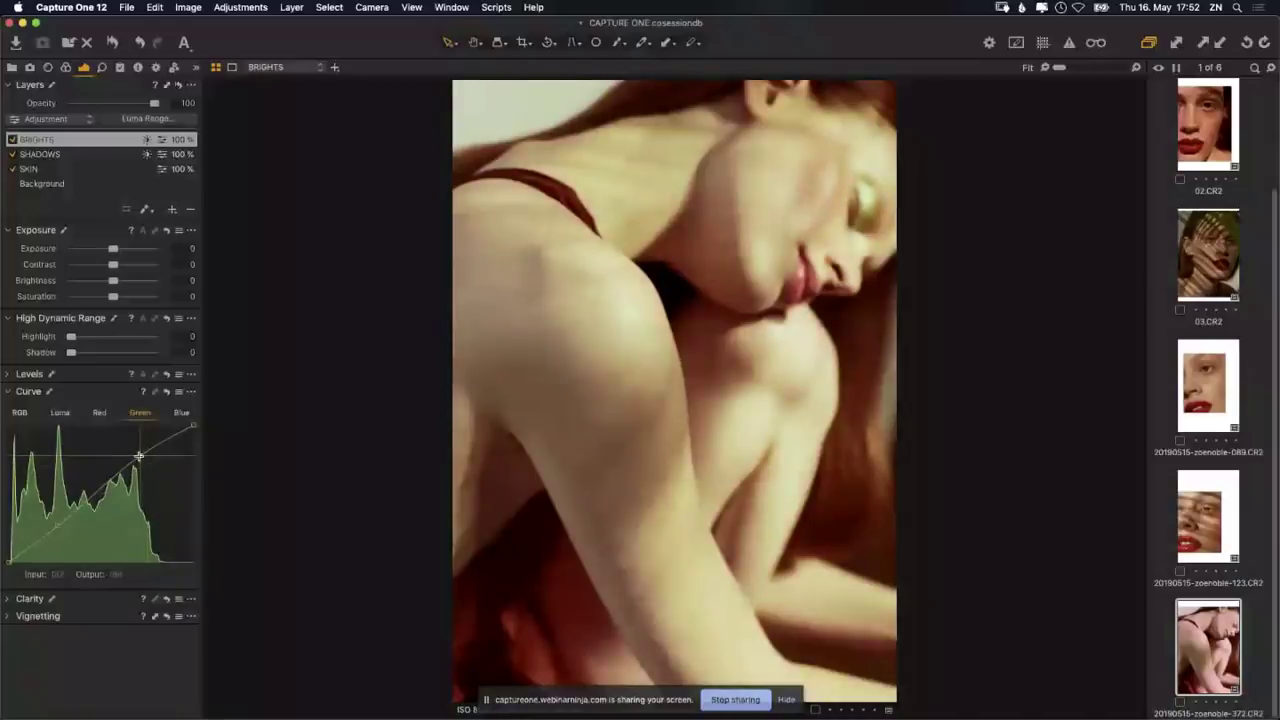
drag(139, 456, 145, 465)
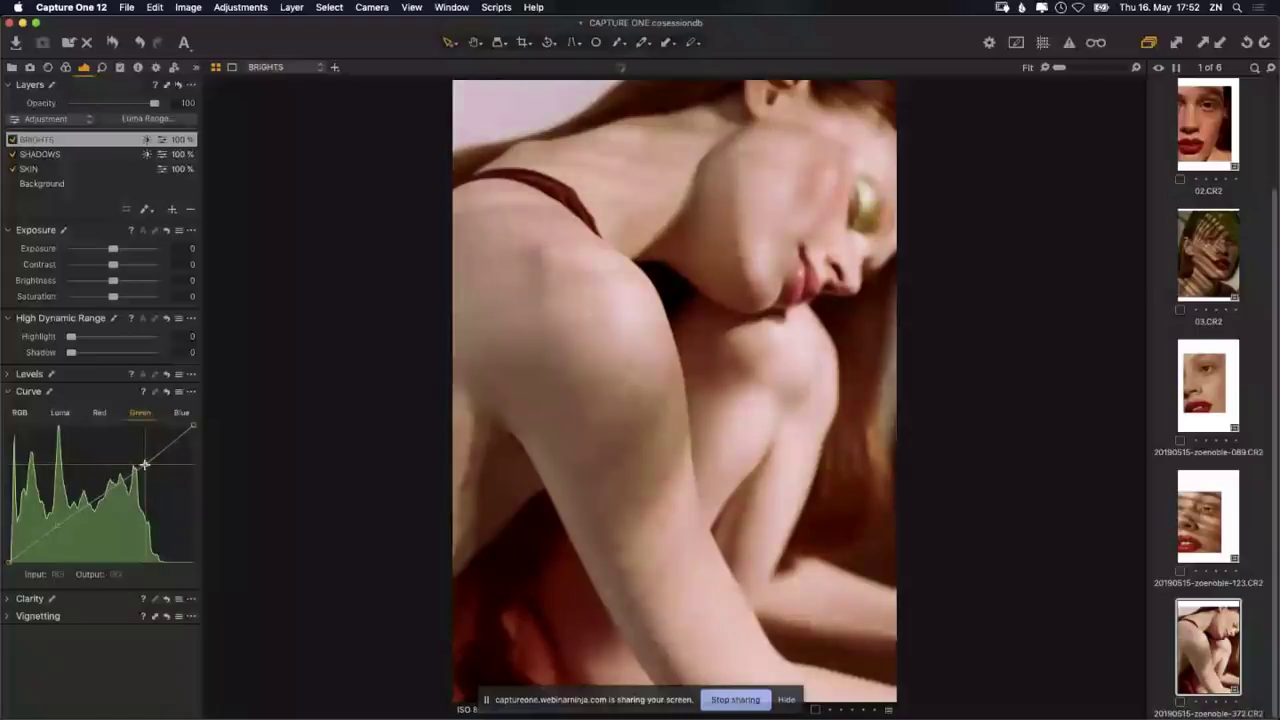
click(100, 414)
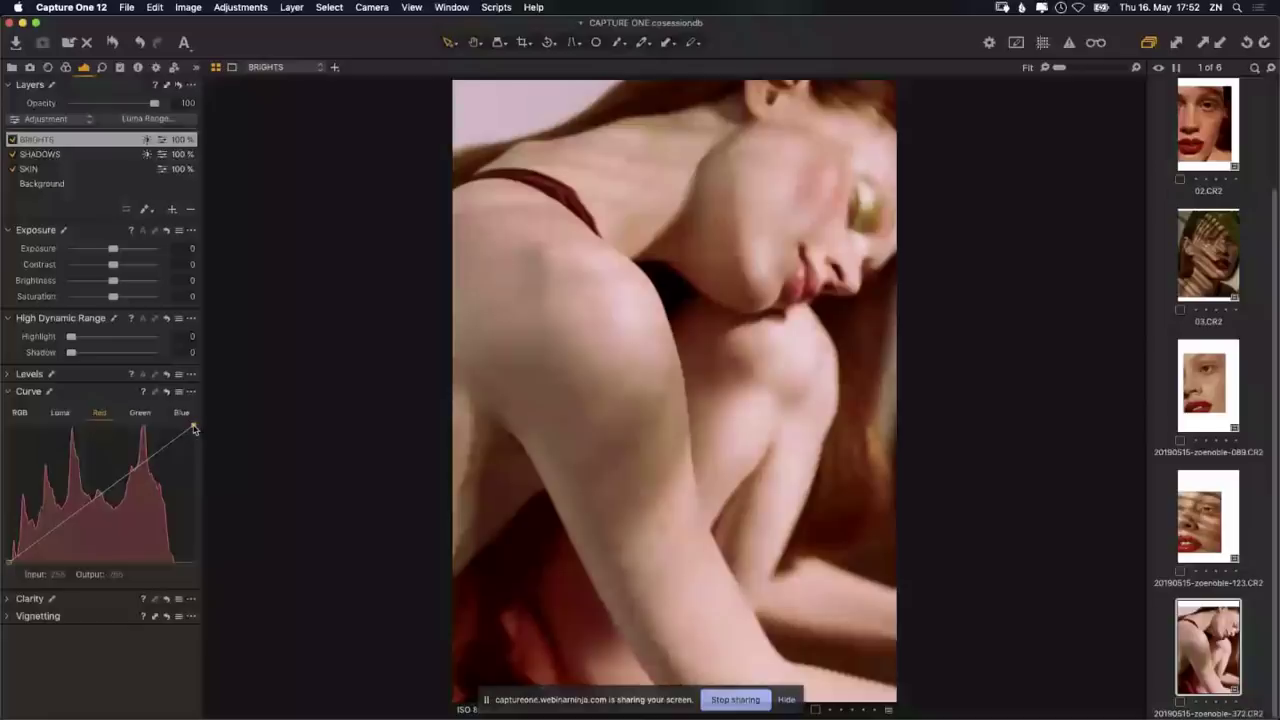
Step: Lower the BRIGHTS Red curve's top end and add a midtone bend to fine-tune skin red
mouse_move(194, 428)
mouse_down()
mouse_move(197, 452)
mouse_move(193, 428)
mouse_up()
mouse_move(189, 428)
mouse_down()
mouse_move(174, 428)
mouse_move(194, 441)
mouse_up()
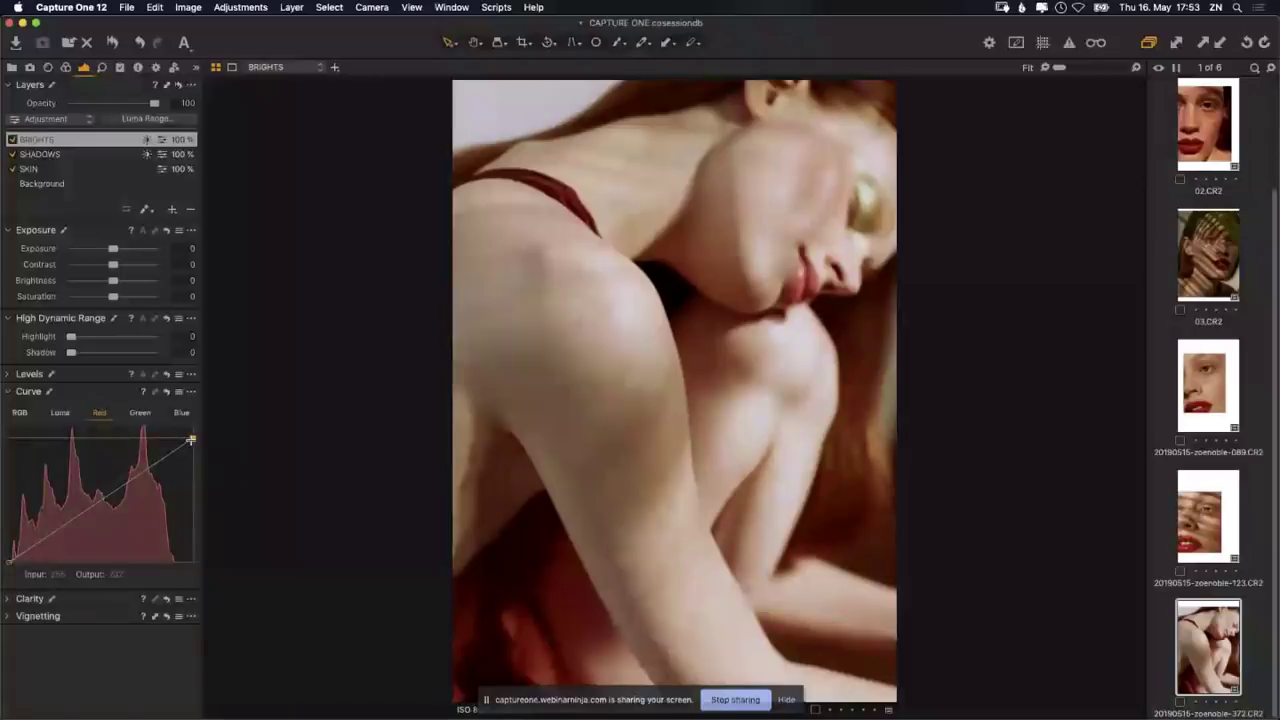
drag(190, 439, 101, 504)
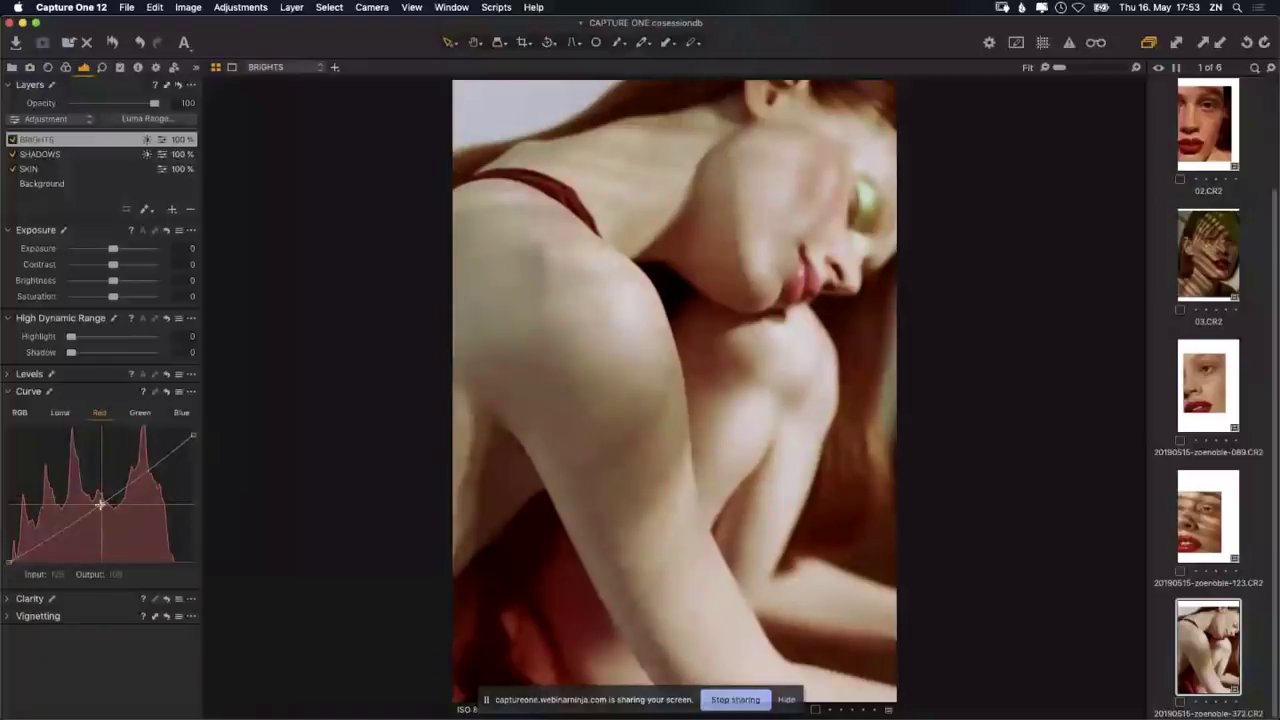
mouse_move(101, 504)
mouse_down()
mouse_move(97, 490)
mouse_move(107, 494)
mouse_up()
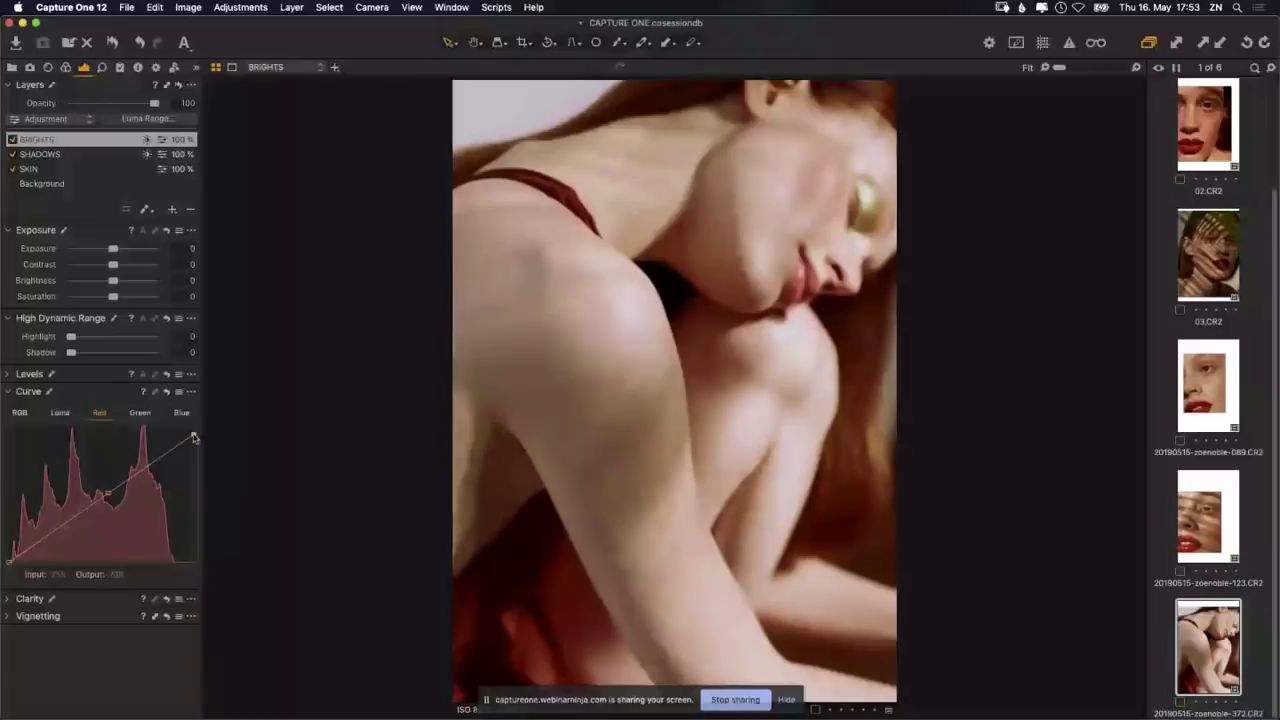
drag(194, 437, 191, 437)
Step: Toggle the BRIGHTS and SHADOWS layers off and on to compare, then set BRIGHTS opacity to 62%
click(12, 140)
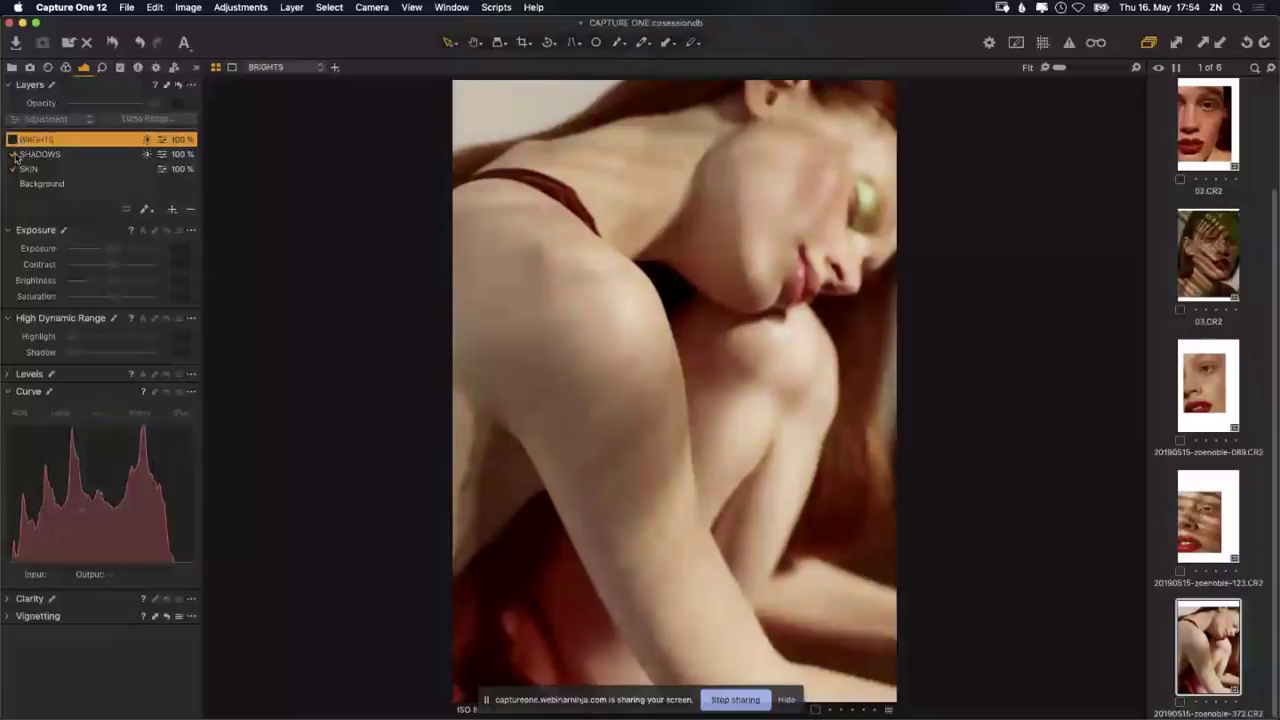
click(12, 154)
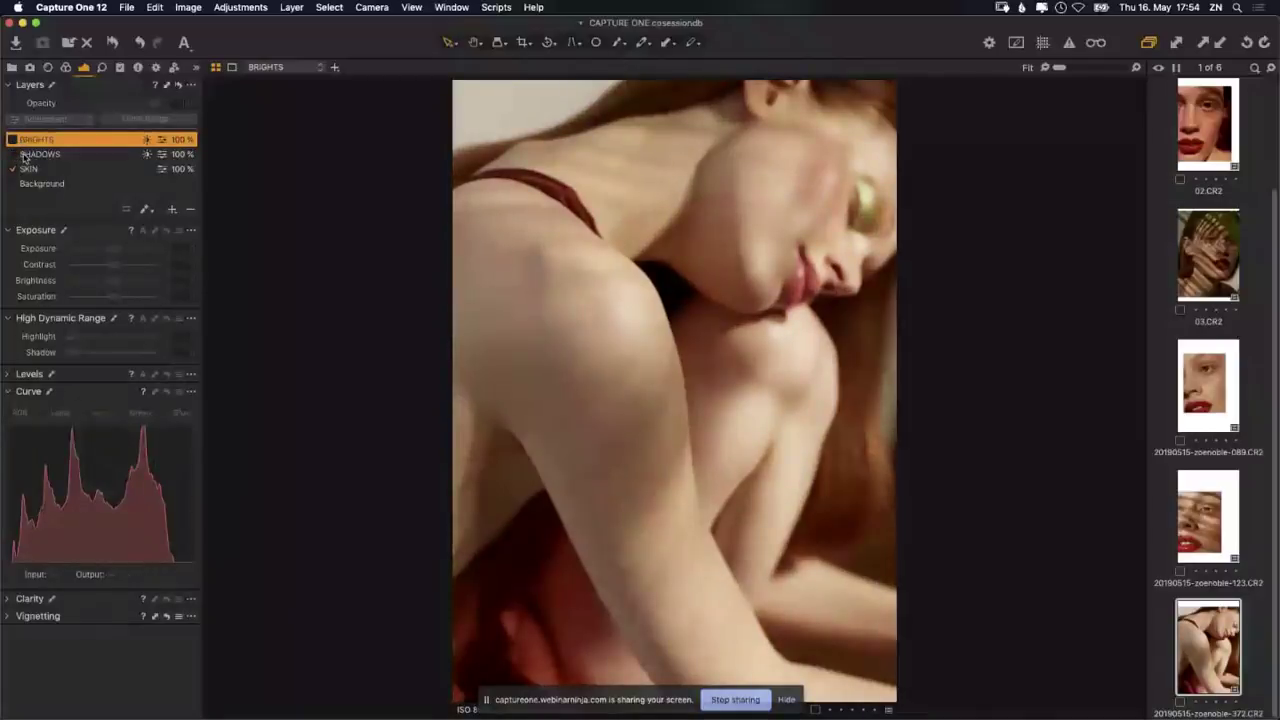
click(12, 154)
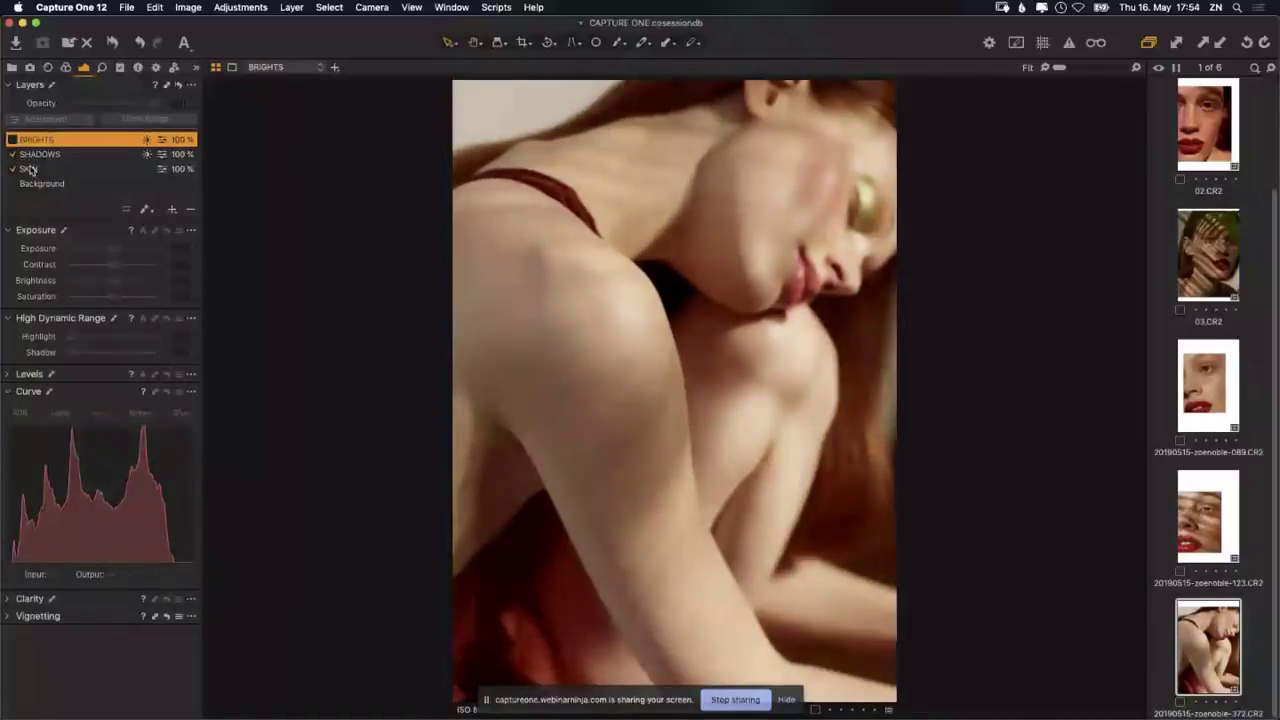
click(11, 140)
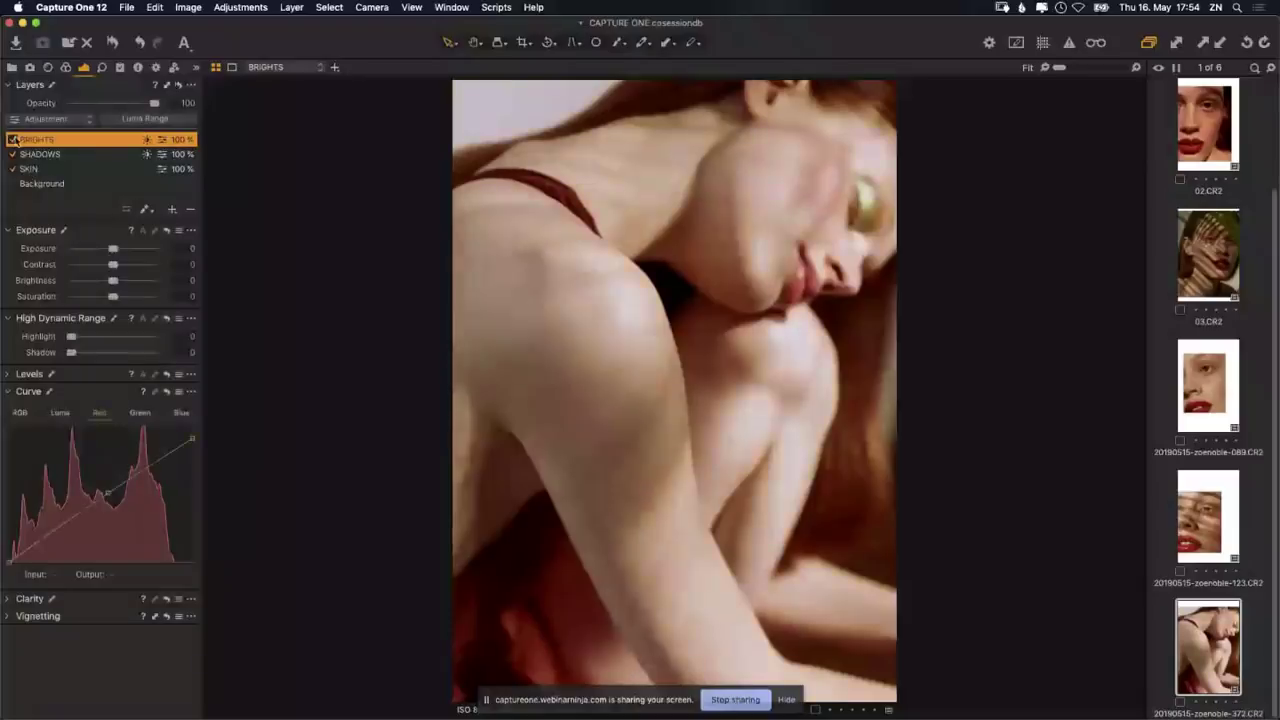
drag(154, 103, 122, 104)
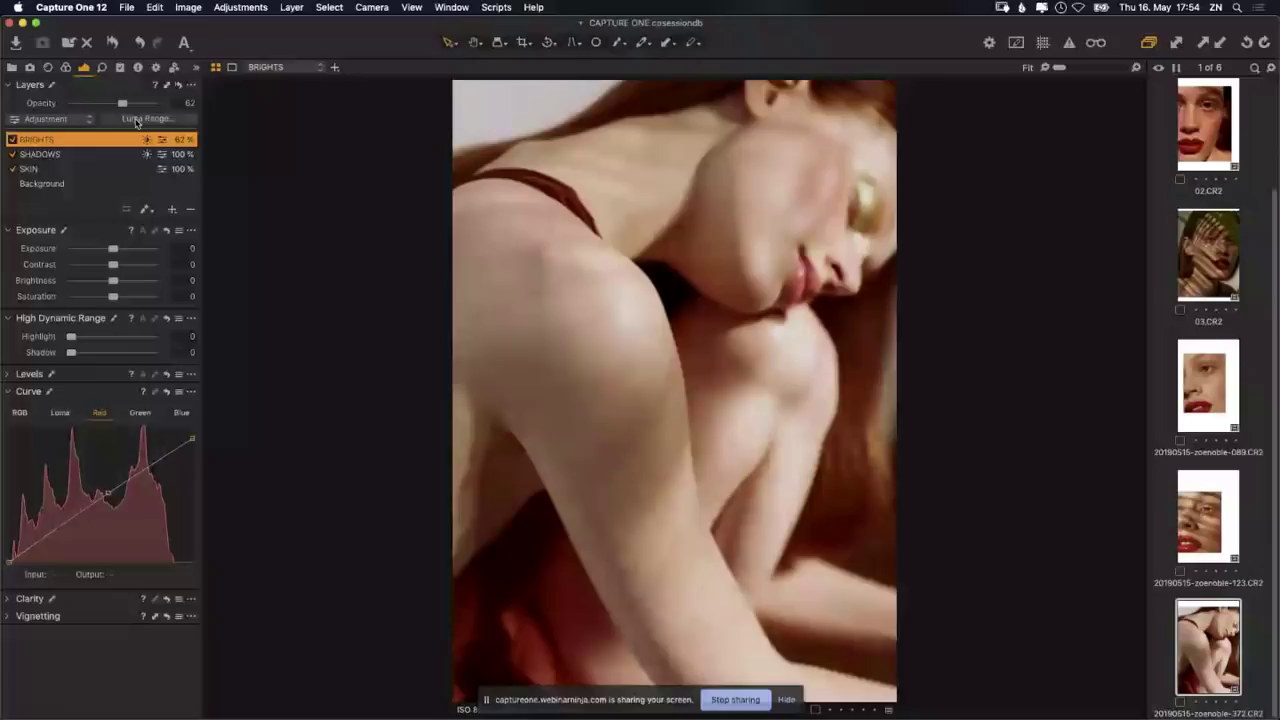
Step: Select the SHADOWS layer and drop its opacity from 100% to 55%
click(40, 154)
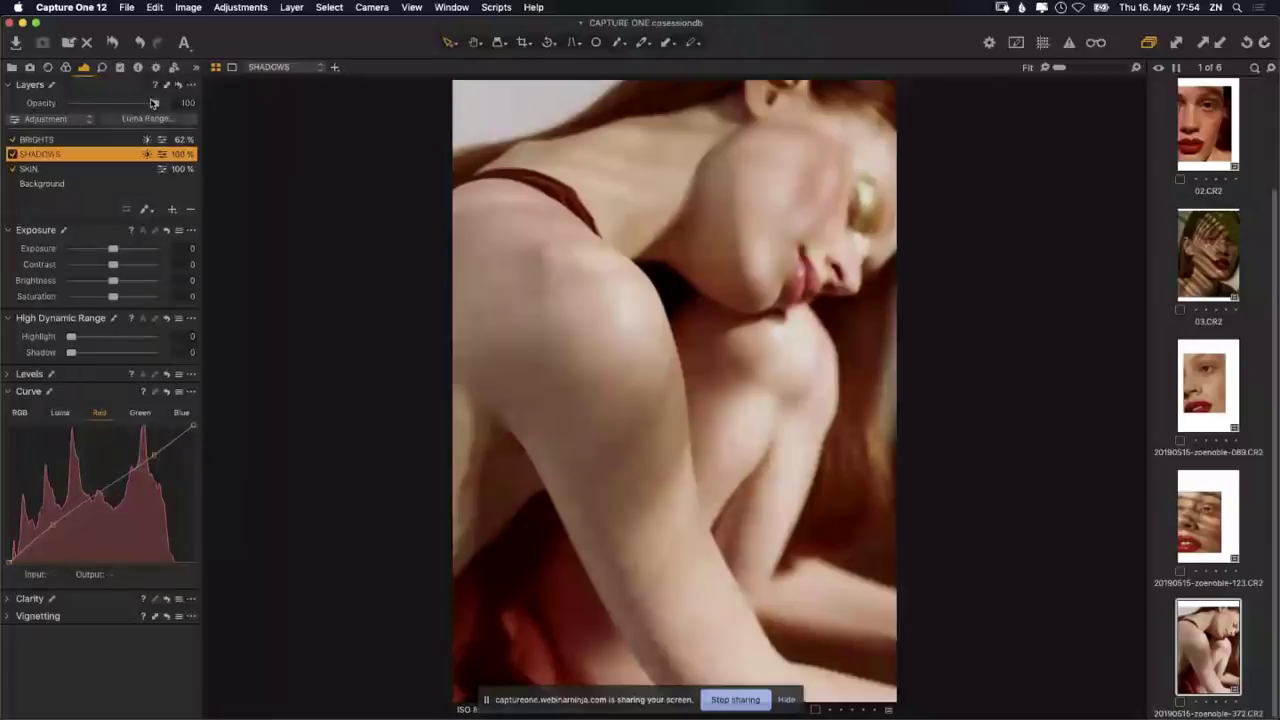
drag(154, 103, 118, 104)
Step: In the SHADOWS layer's Levels, set the Blue midtone to -0.39 and keep the RGB midtone at 0.00
click(22, 374)
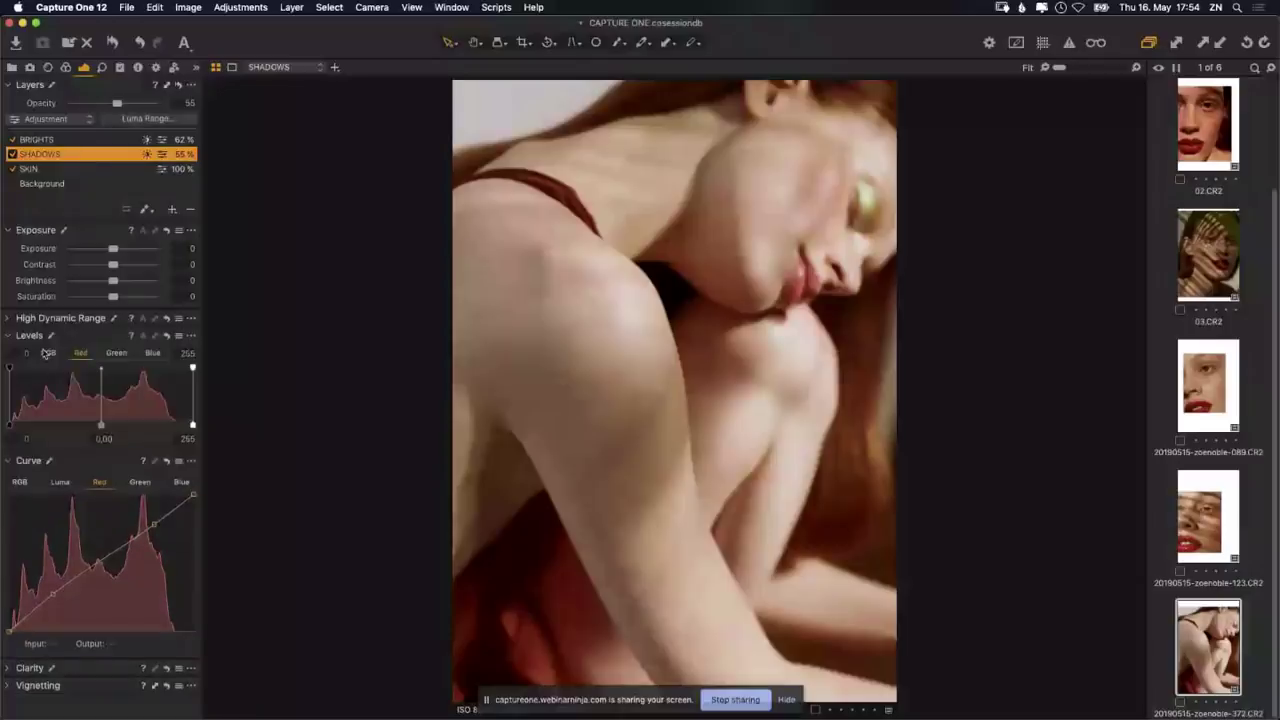
click(152, 353)
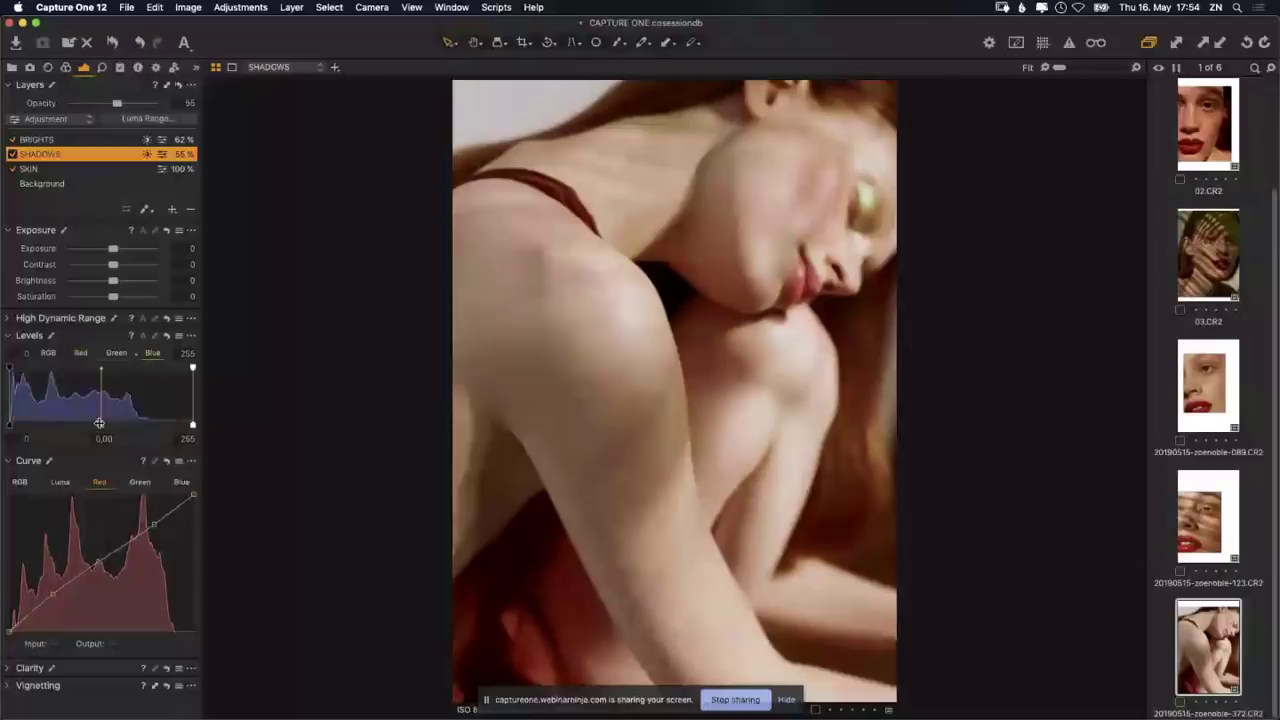
drag(99, 423, 137, 437)
click(47, 353)
drag(101, 425, 71, 424)
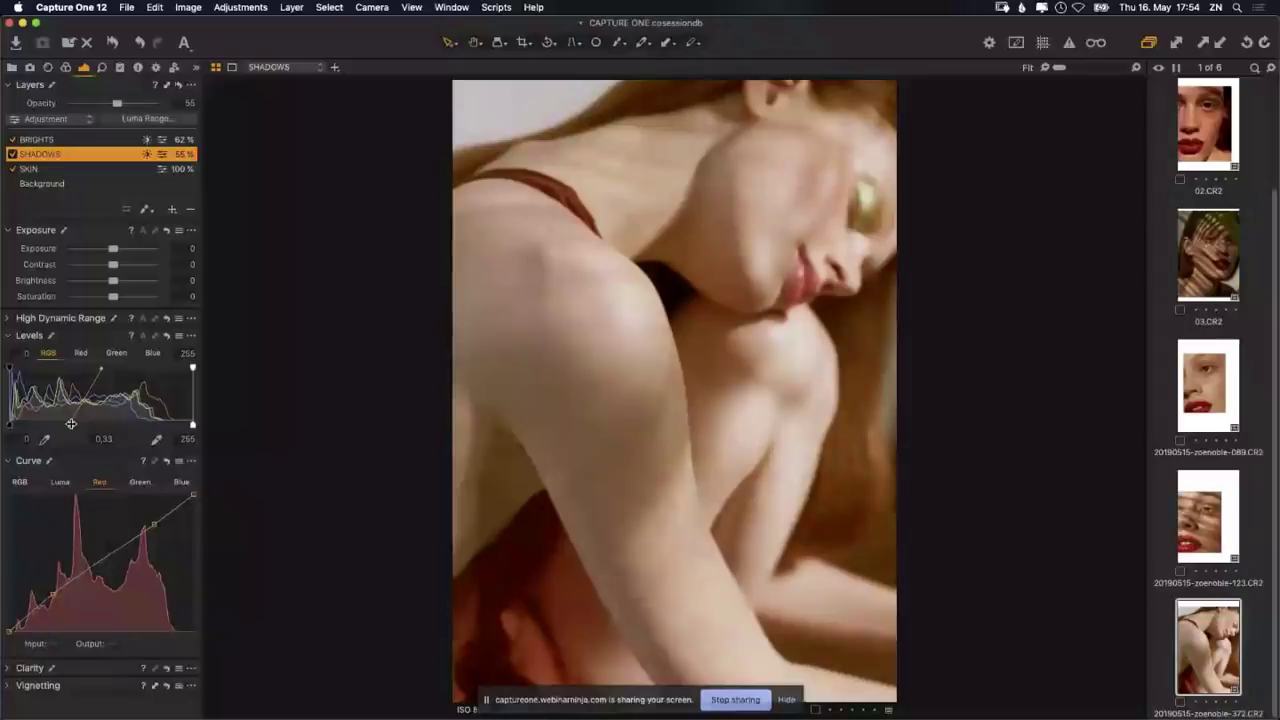
drag(71, 424, 101, 427)
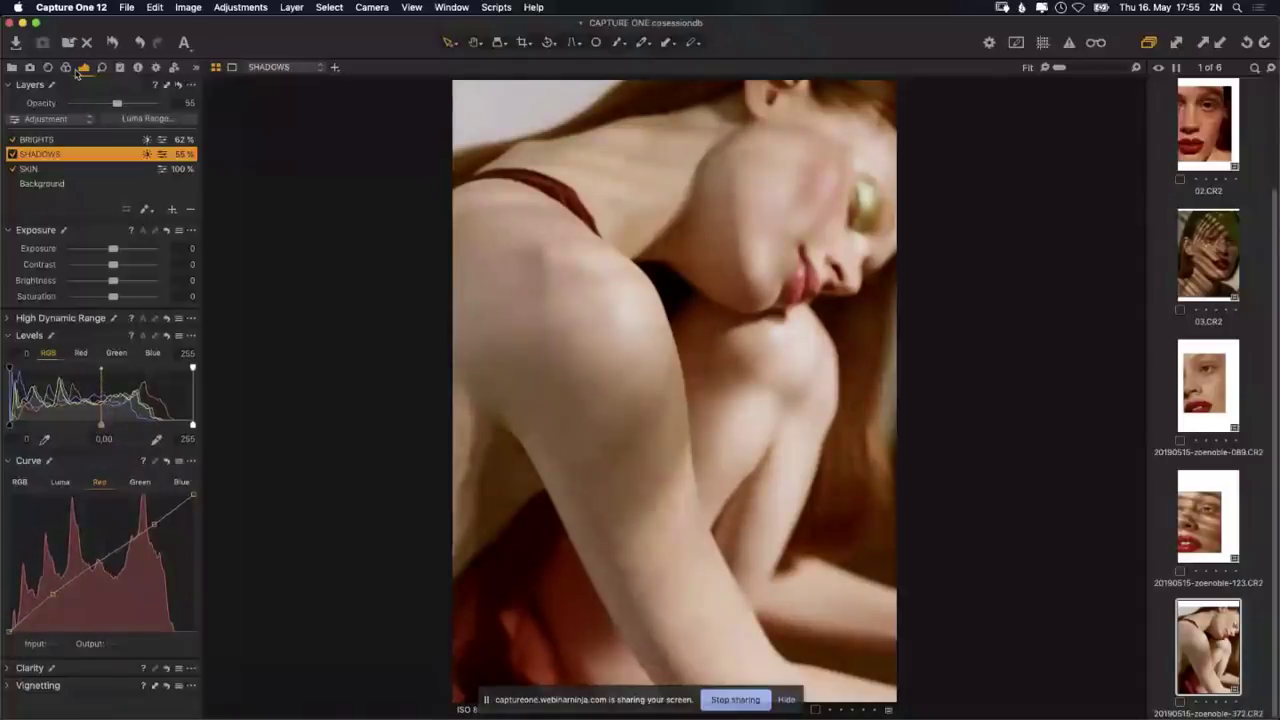
Step: Push the Master Color Balance wheel slightly toward cyan and expand the Color Editor's Advanced mode
click(66, 67)
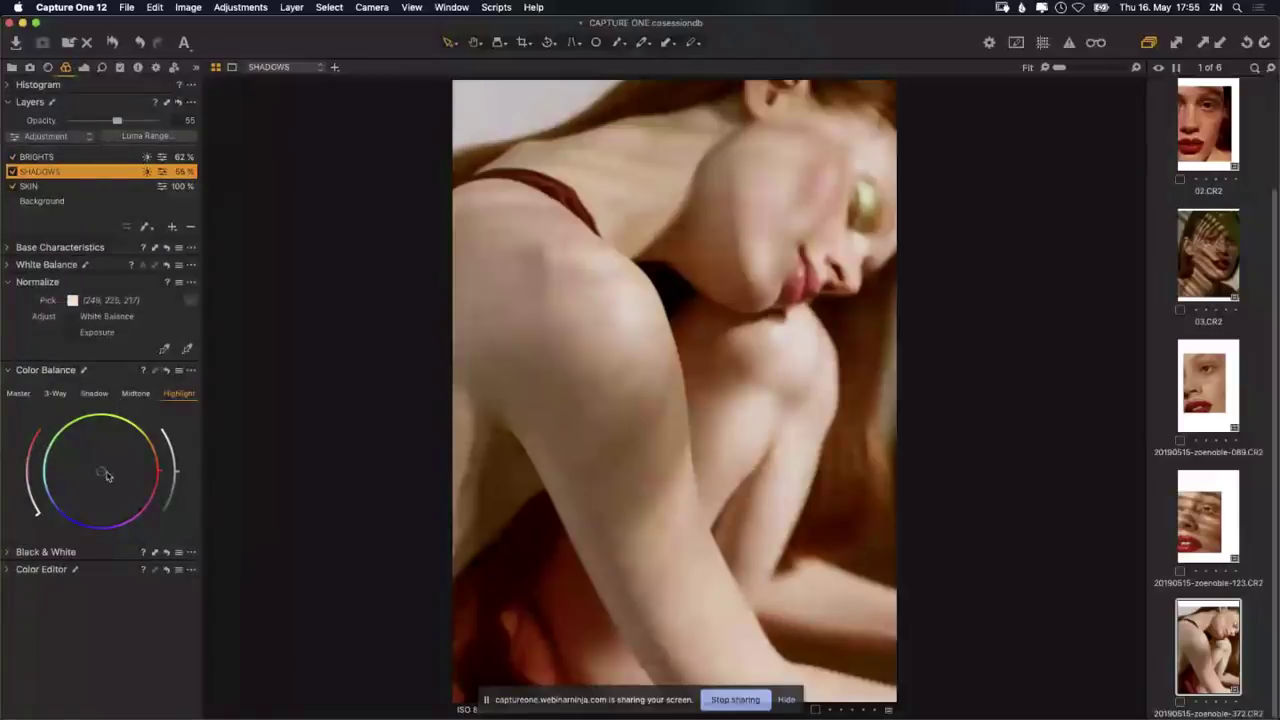
click(30, 396)
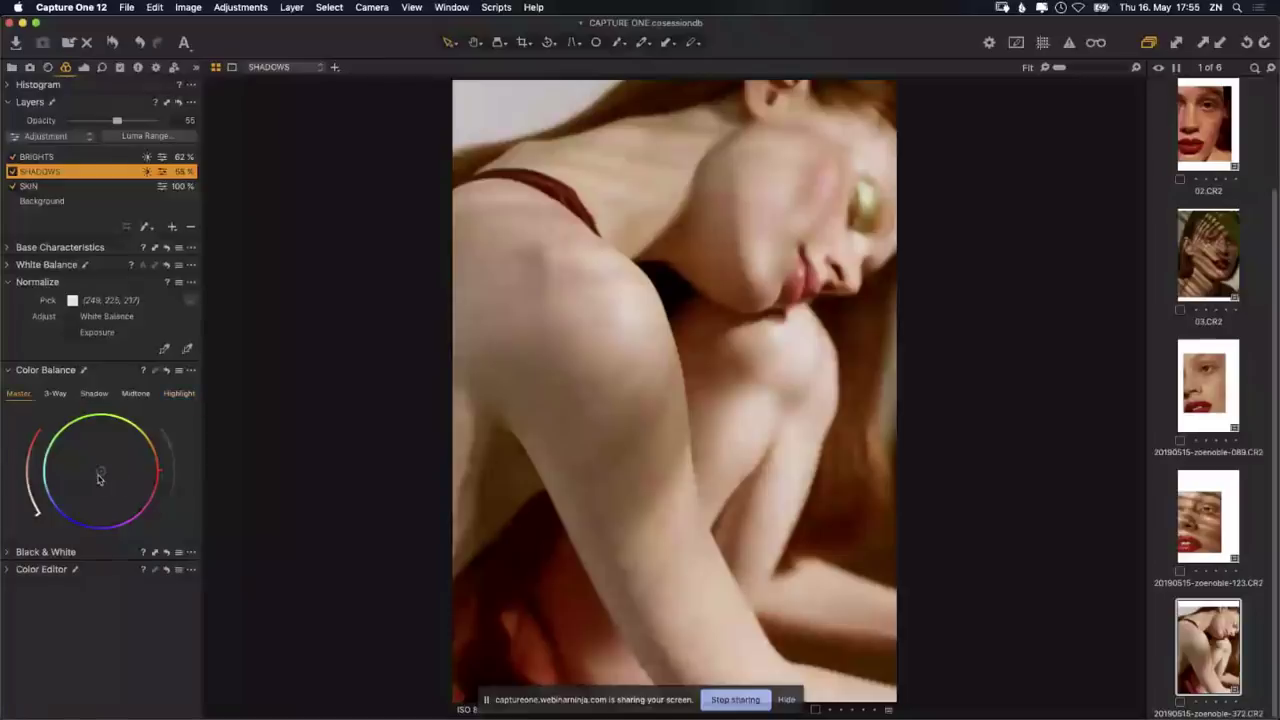
mouse_move(99, 478)
mouse_down()
mouse_move(75, 478)
mouse_move(157, 472)
mouse_move(50, 518)
mouse_move(104, 472)
mouse_up()
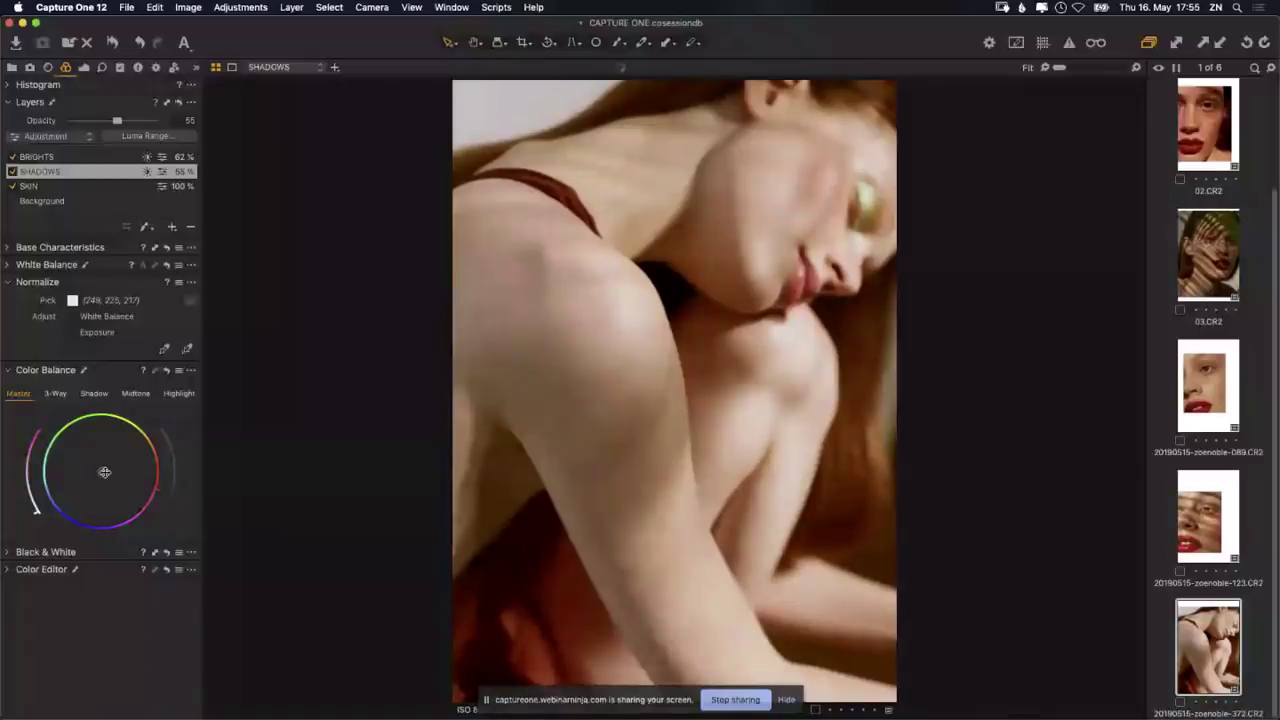
click(10, 570)
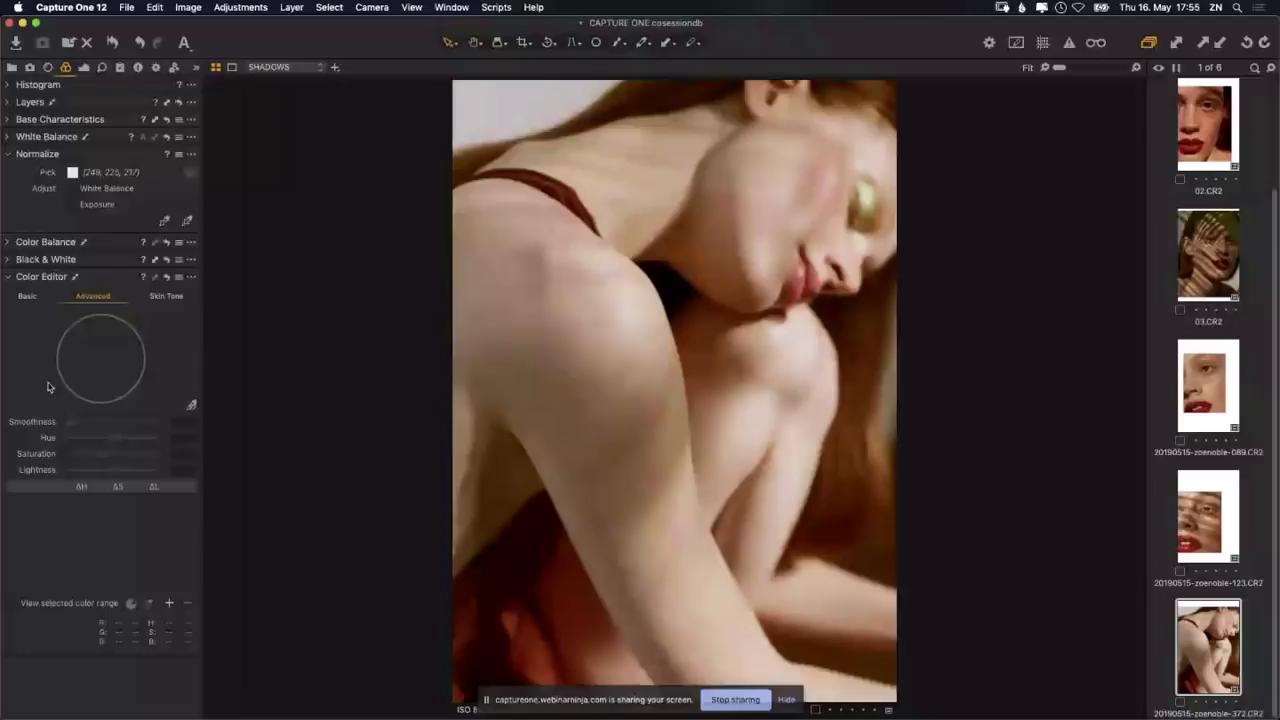
Step: Pick the skin tone as a Color Editor range and set Hue 14.5 and Saturation 41.3
click(190, 408)
click(779, 257)
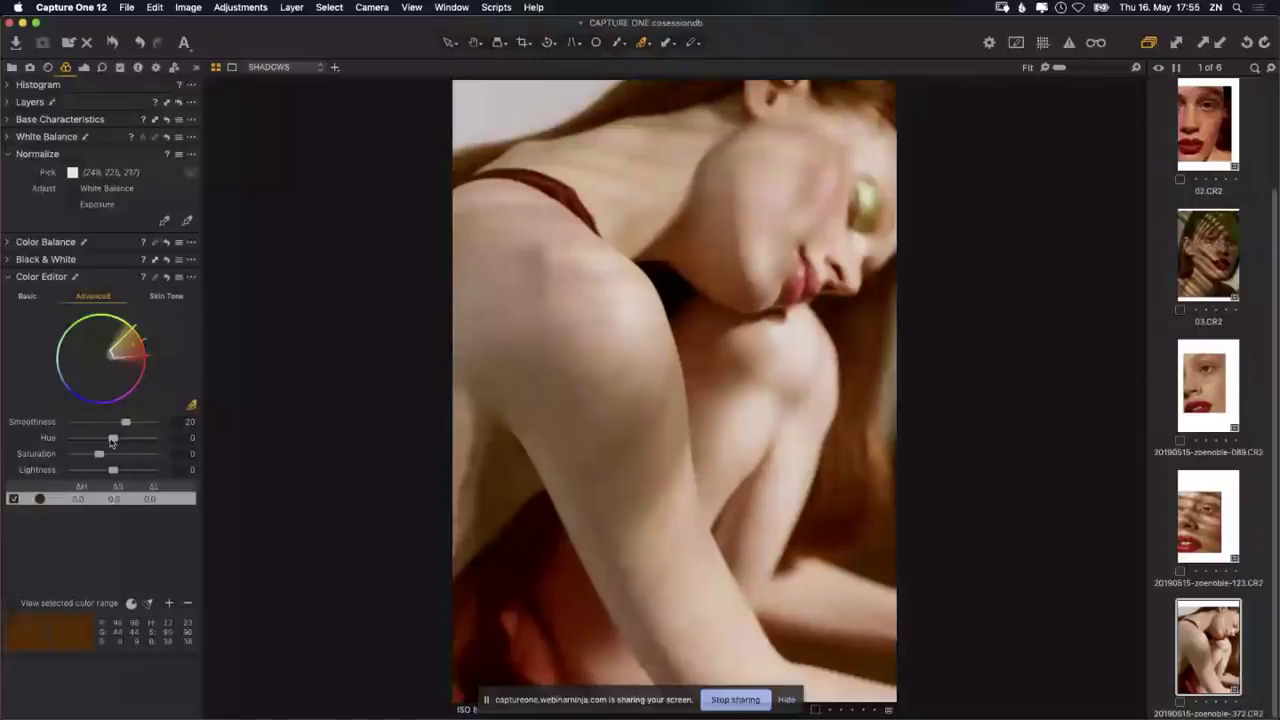
mouse_move(113, 443)
mouse_down()
mouse_move(87, 443)
mouse_move(156, 441)
mouse_move(117, 455)
mouse_move(166, 471)
mouse_move(111, 439)
mouse_up()
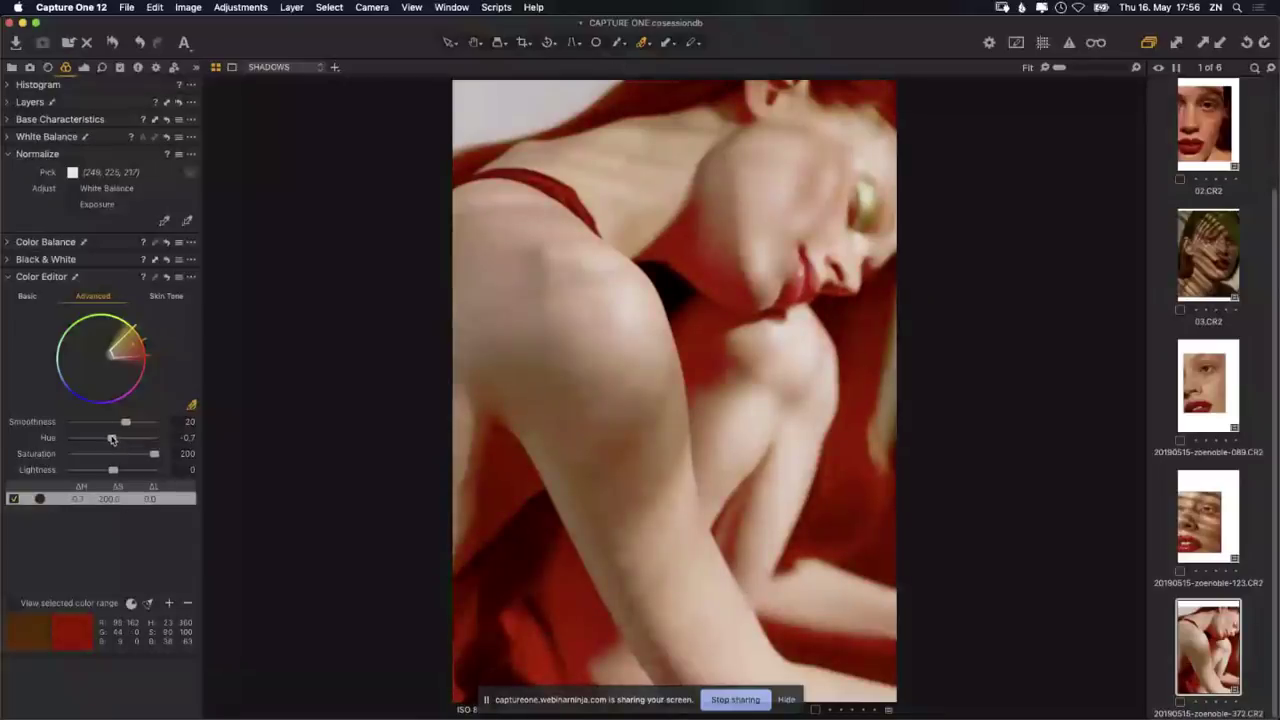
drag(112, 440, 113, 440)
drag(154, 454, 109, 455)
mouse_move(113, 438)
mouse_down()
mouse_move(101, 439)
mouse_move(131, 440)
mouse_up()
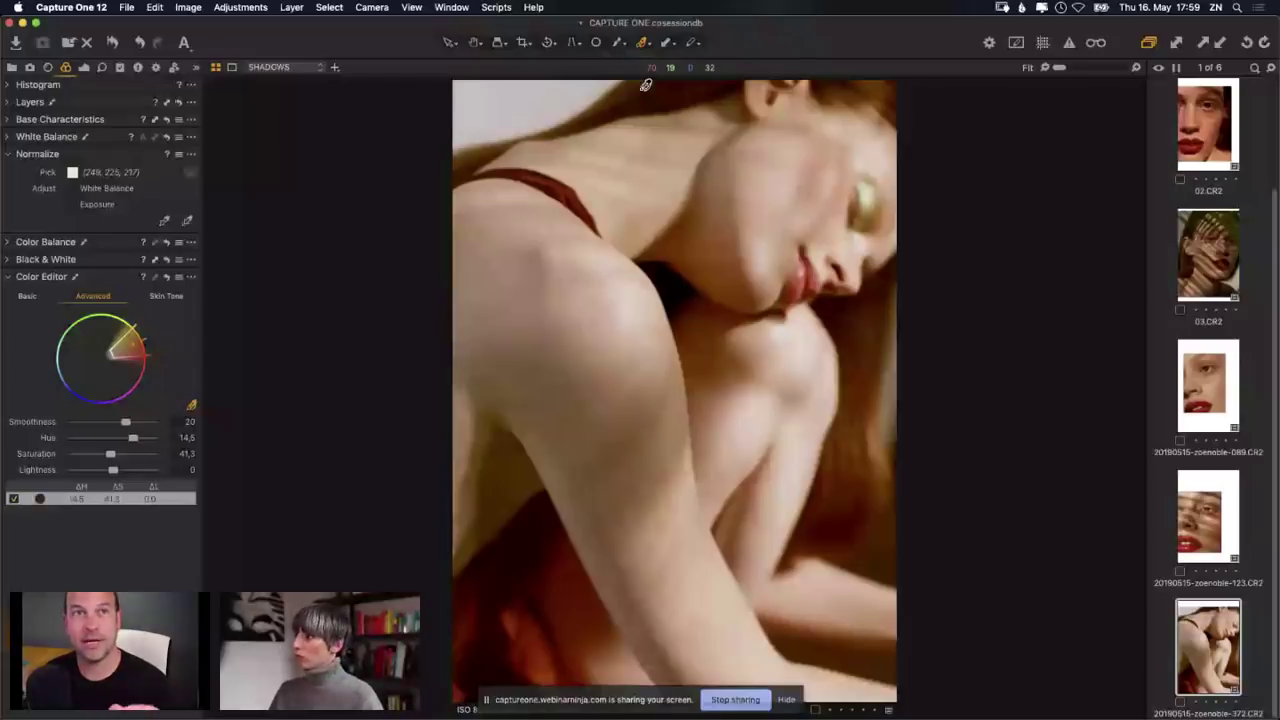
Step: Add 01.CR2 to the viewer so four portraits display side by side
super+click(1198, 495)
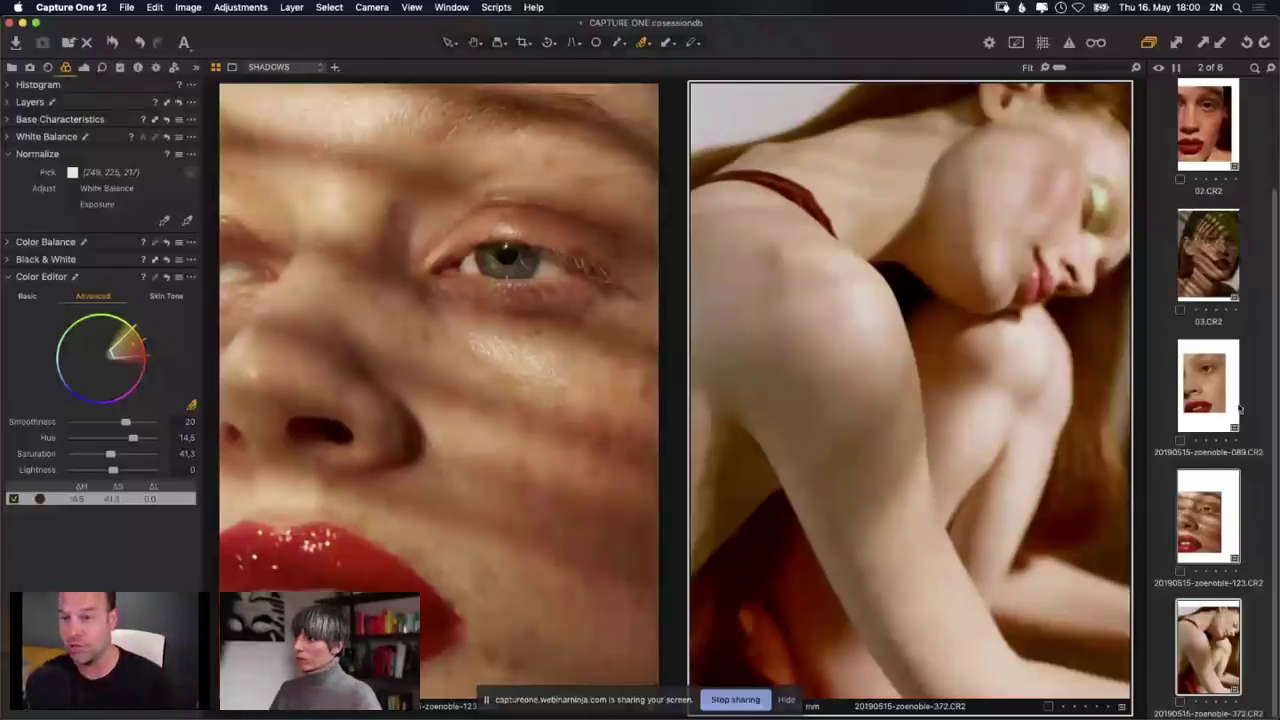
scroll(1201, 531, up, 2)
super+click(1210, 110)
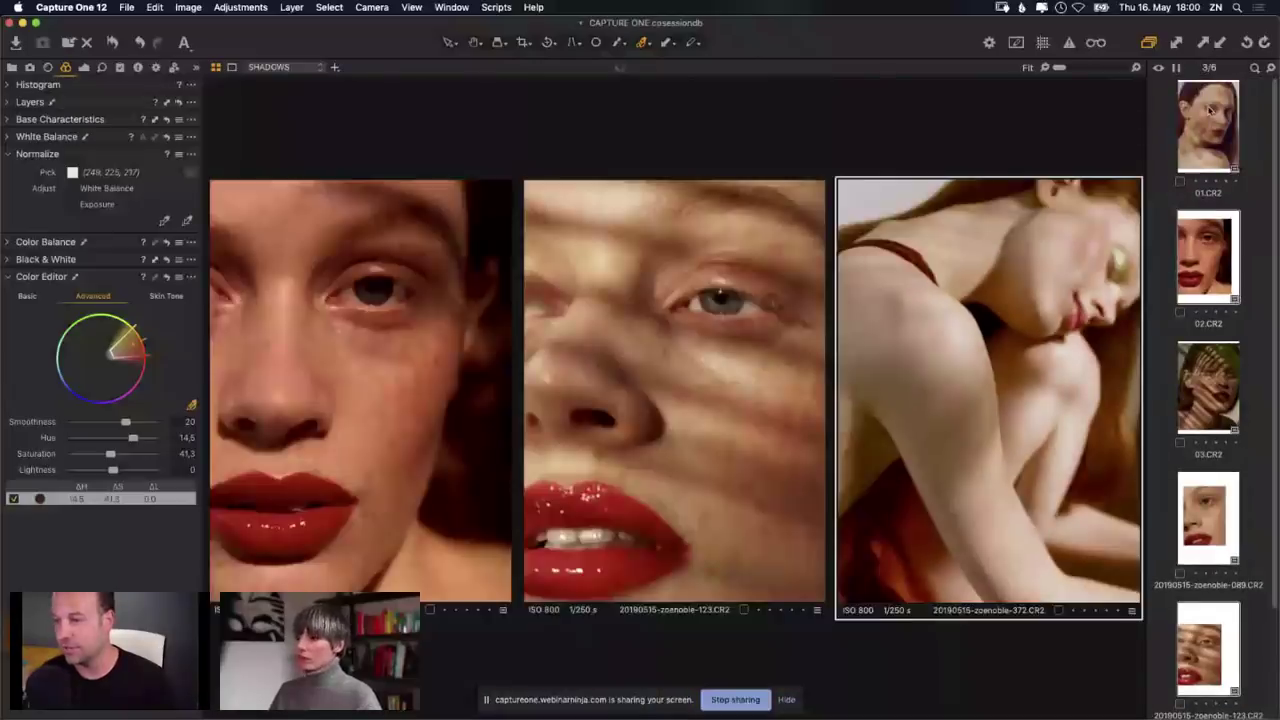
super+click(1212, 112)
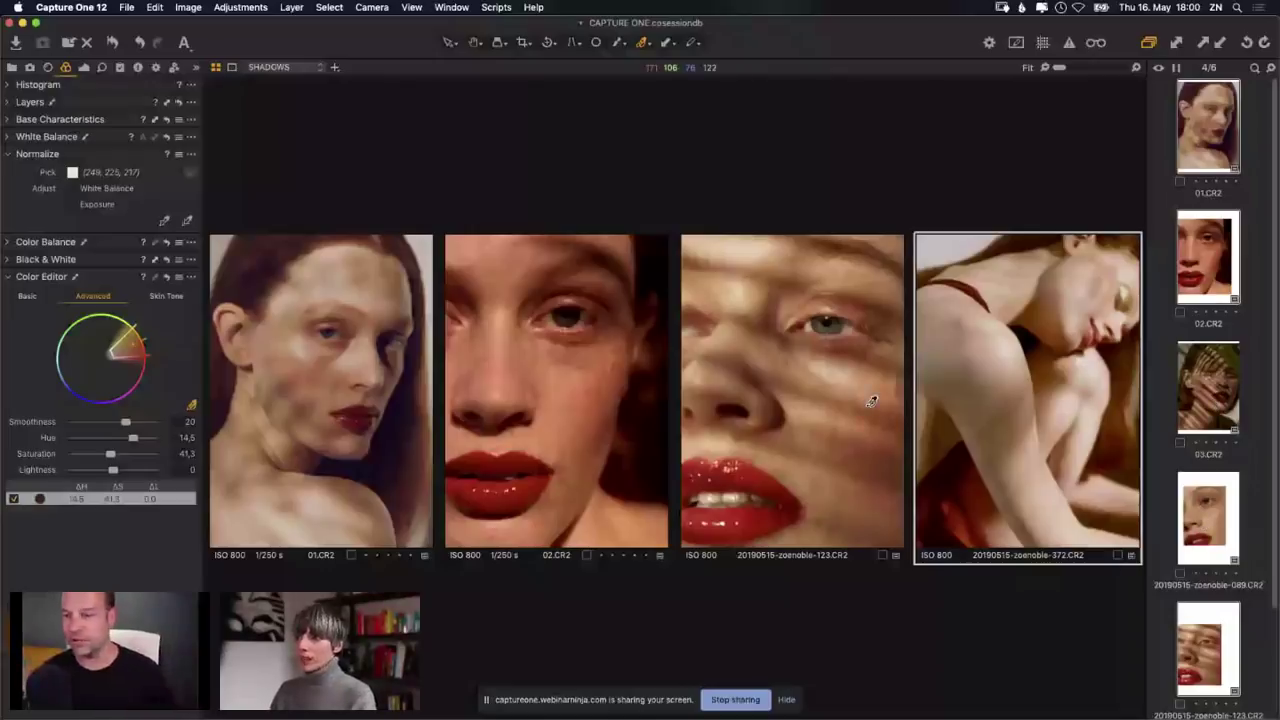
Step: Make 02.CR2 the active portrait and show its exposure and layer adjustments
click(714, 338)
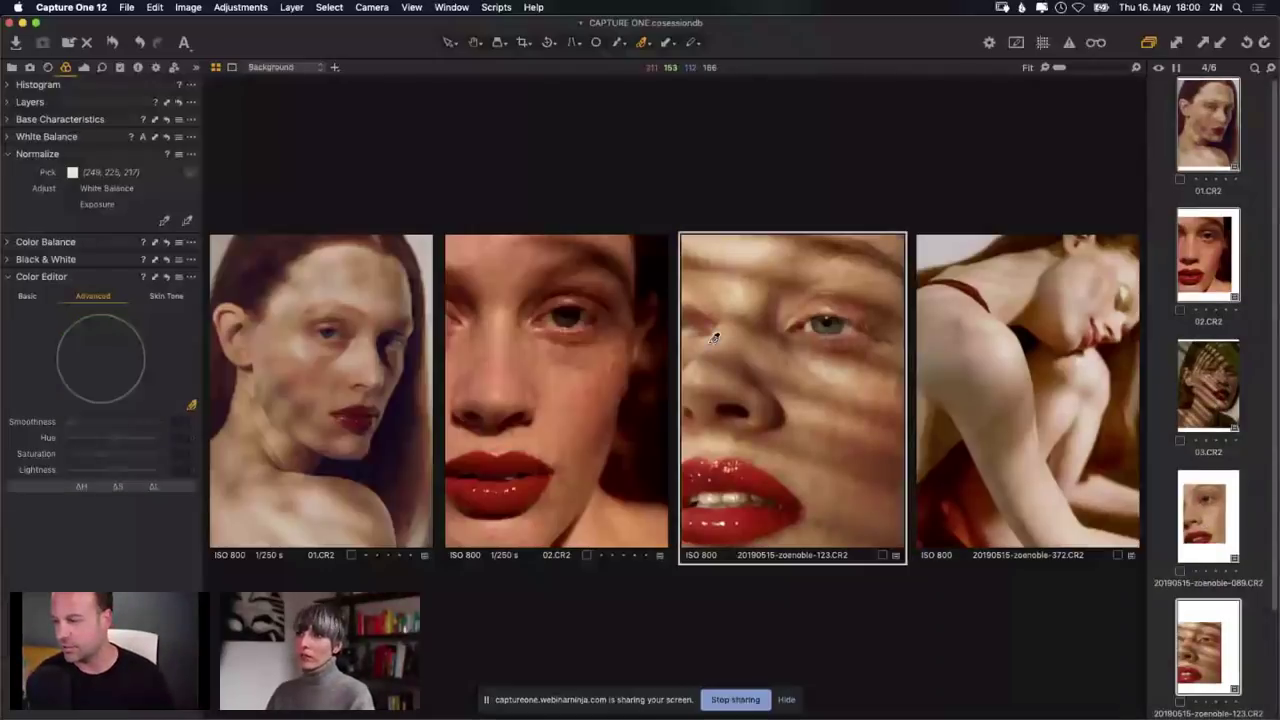
key(Left)
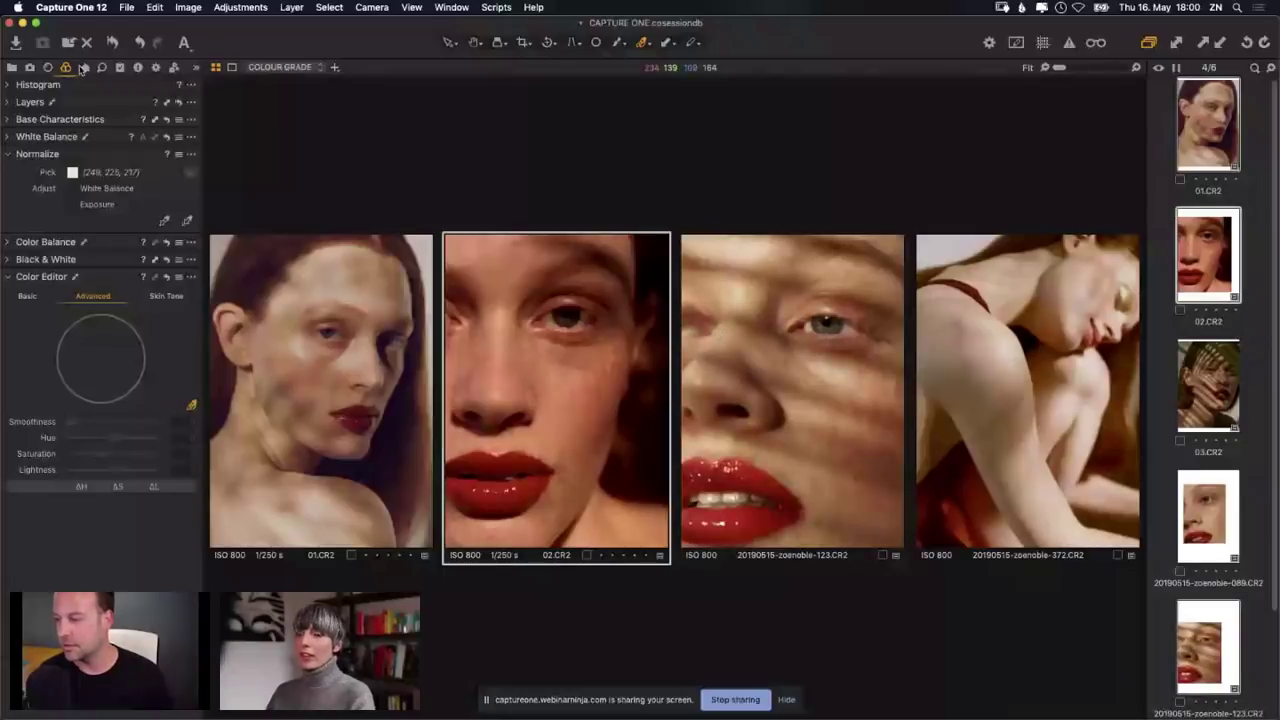
click(83, 67)
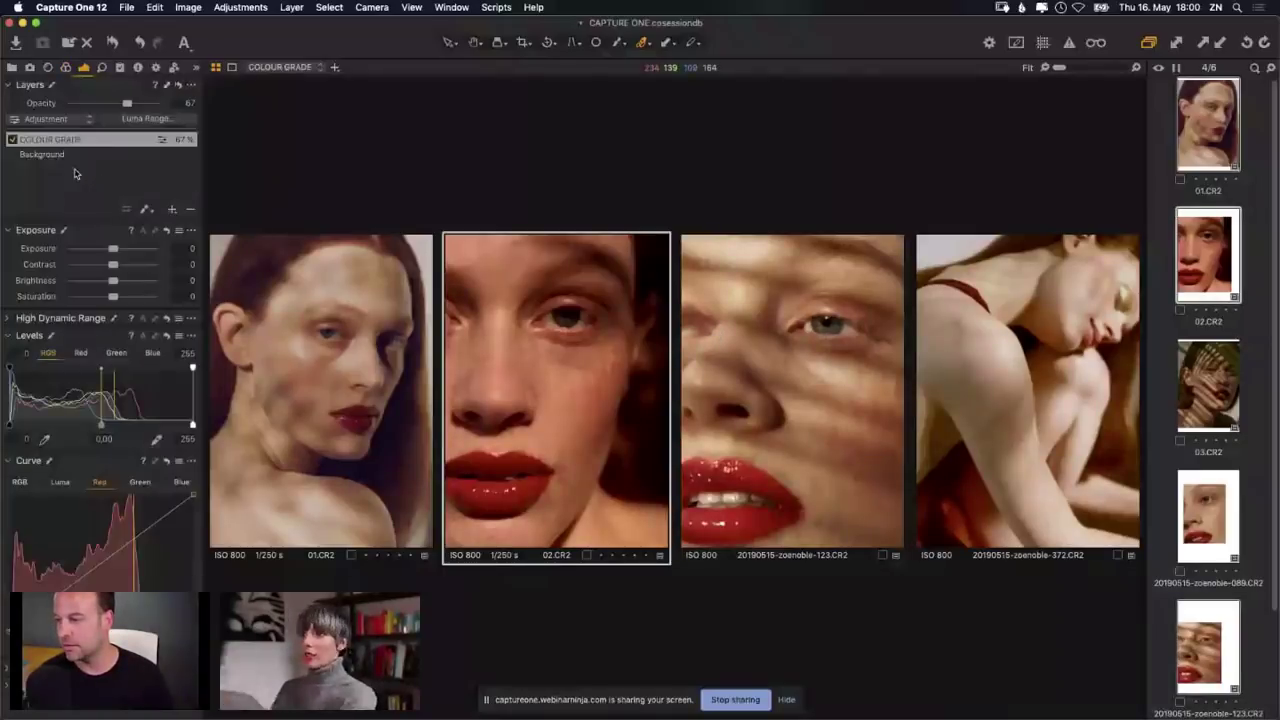